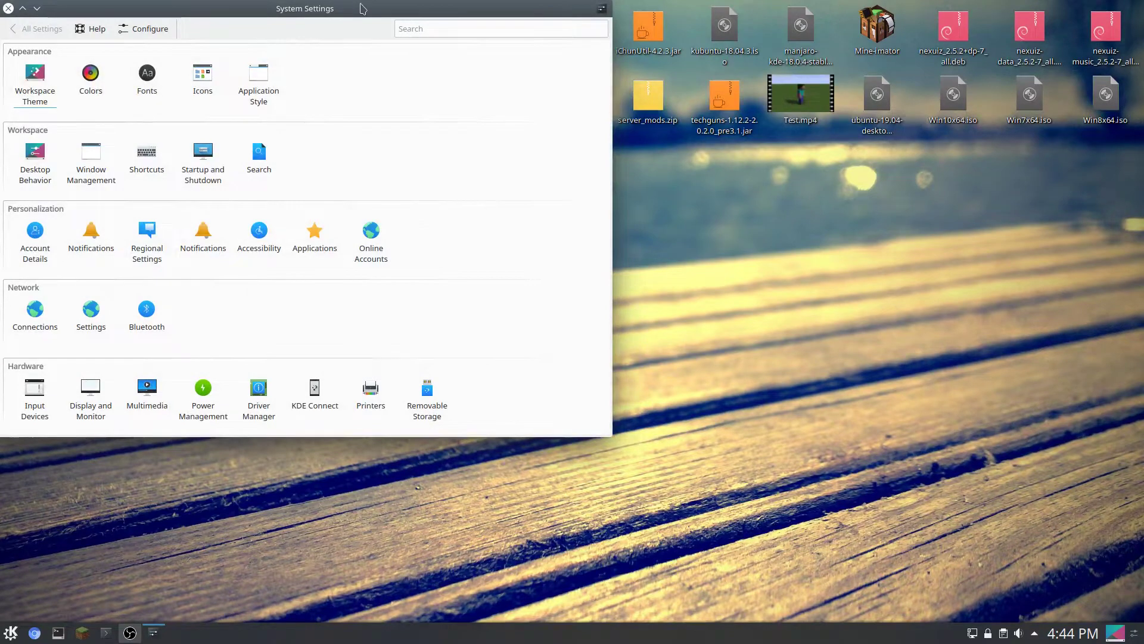
Step: Search the downloadable icon themes for "mojave" and install the Mojave-CT-Light.tar.xz variant of Mojave CT icons
left_click(425, 124)
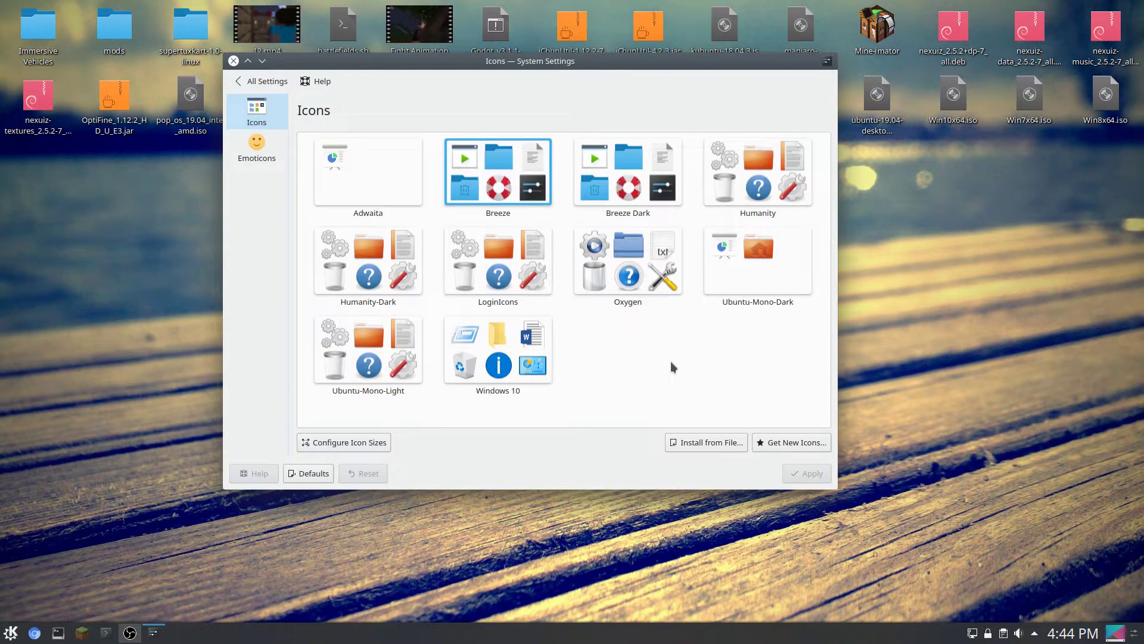
left_click(774, 444)
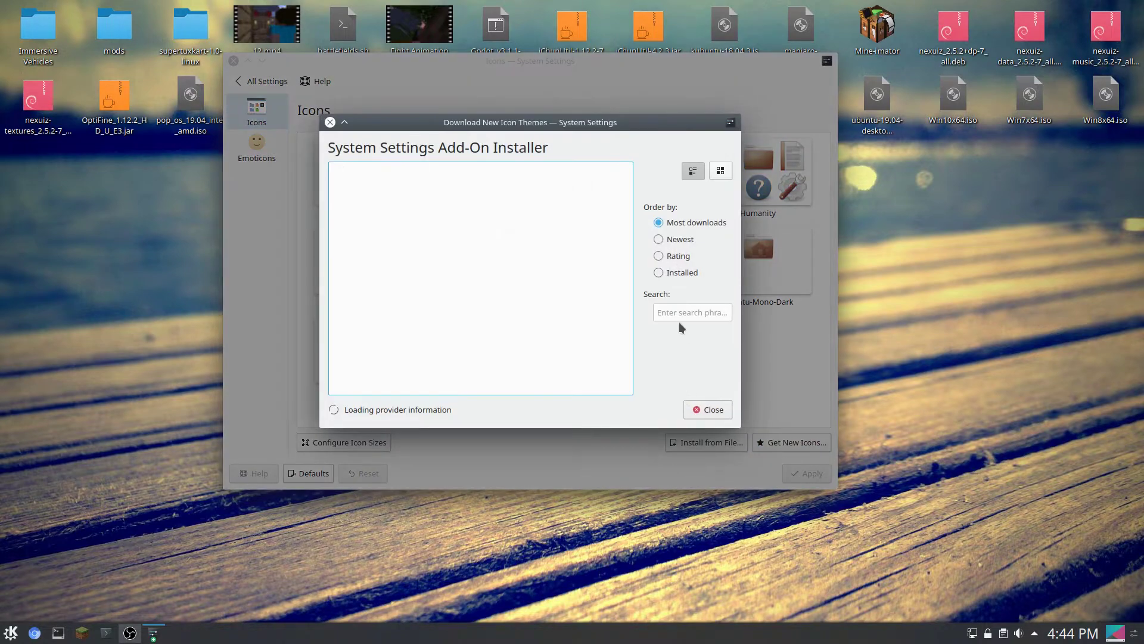
left_click(678, 312)
type("mojave")
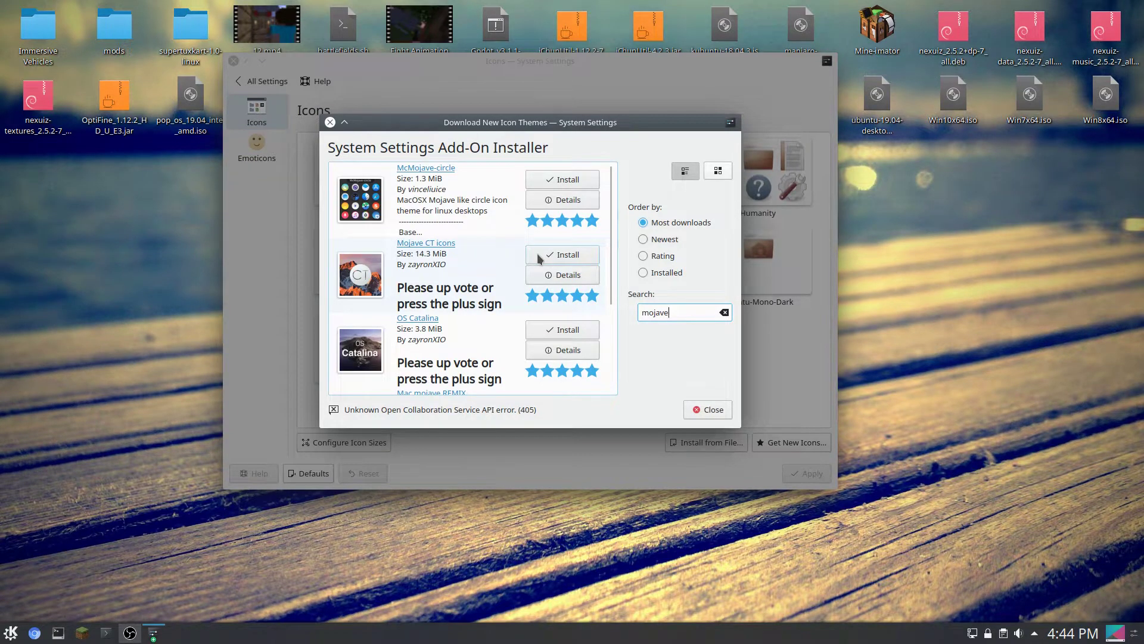
left_click(538, 256)
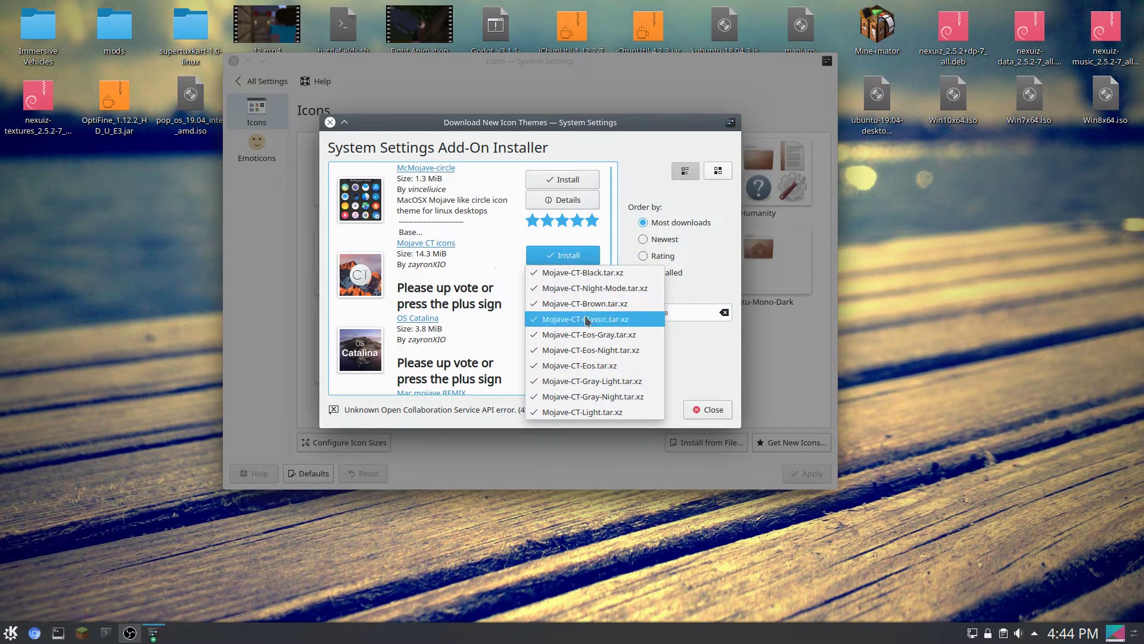
left_click(594, 412)
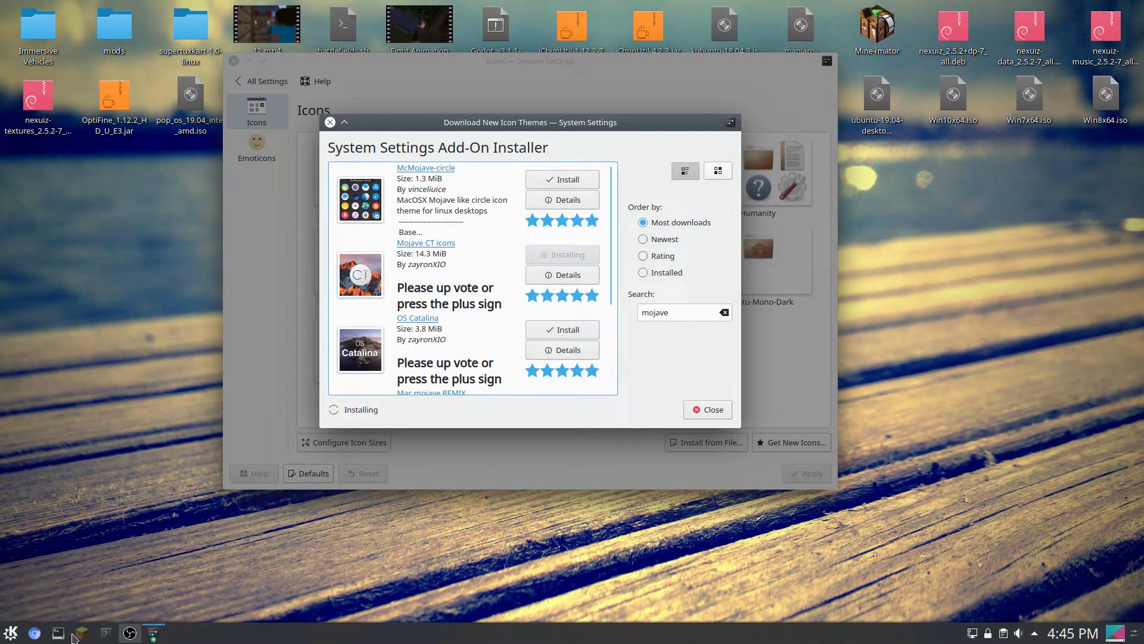
Step: Switch to Konsole, change to the Documents/kde-mac directory and list its files
left_click(108, 637)
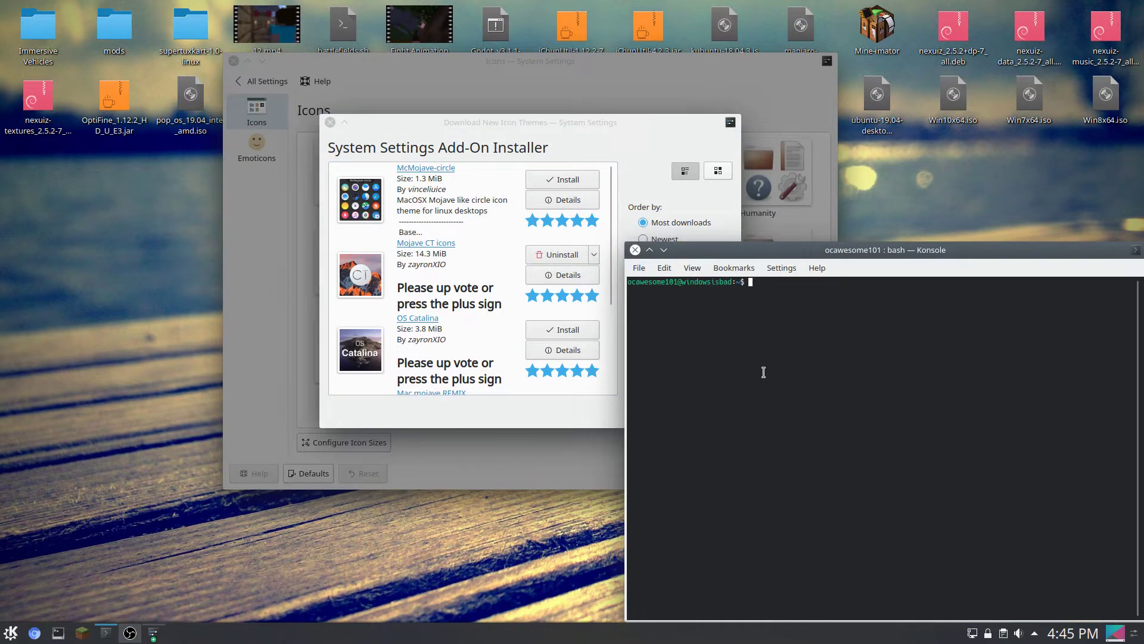
type("cd Doc")
key("Tab")
type("kde")
key("Tab")
key("Return")
type("ls")
key("Return")
Step: Reposition the terminal window and display the contents of extras.txt
left_click_drag(774, 249, 370, 189)
left_click_drag(365, 238, 201, 247)
left_click(410, 301)
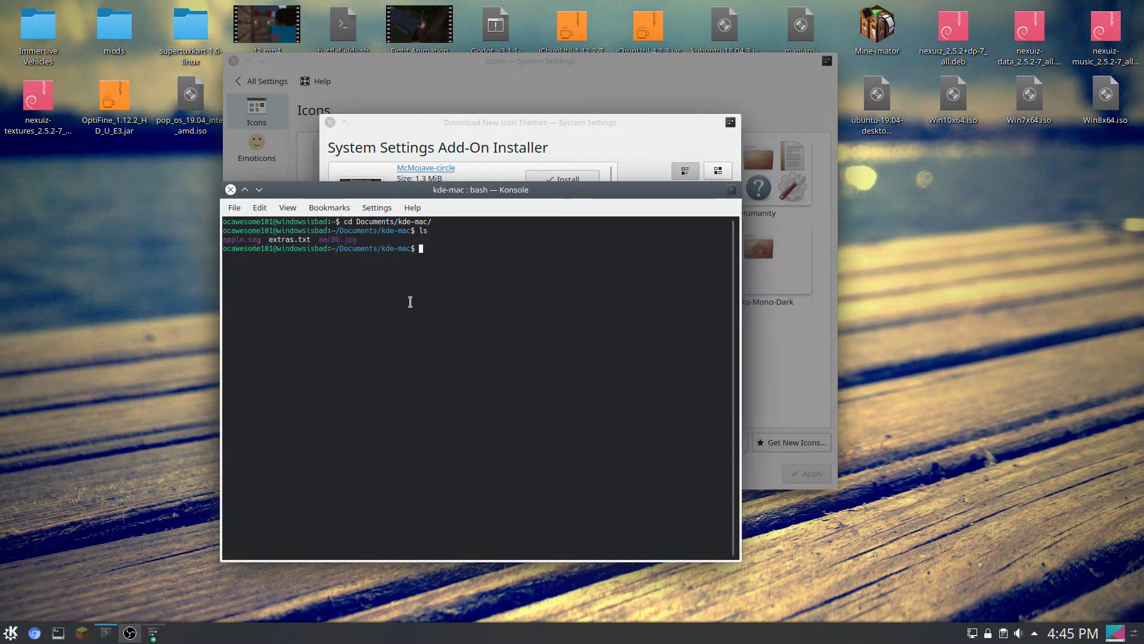
type("cat extras.txt")
key("Return")
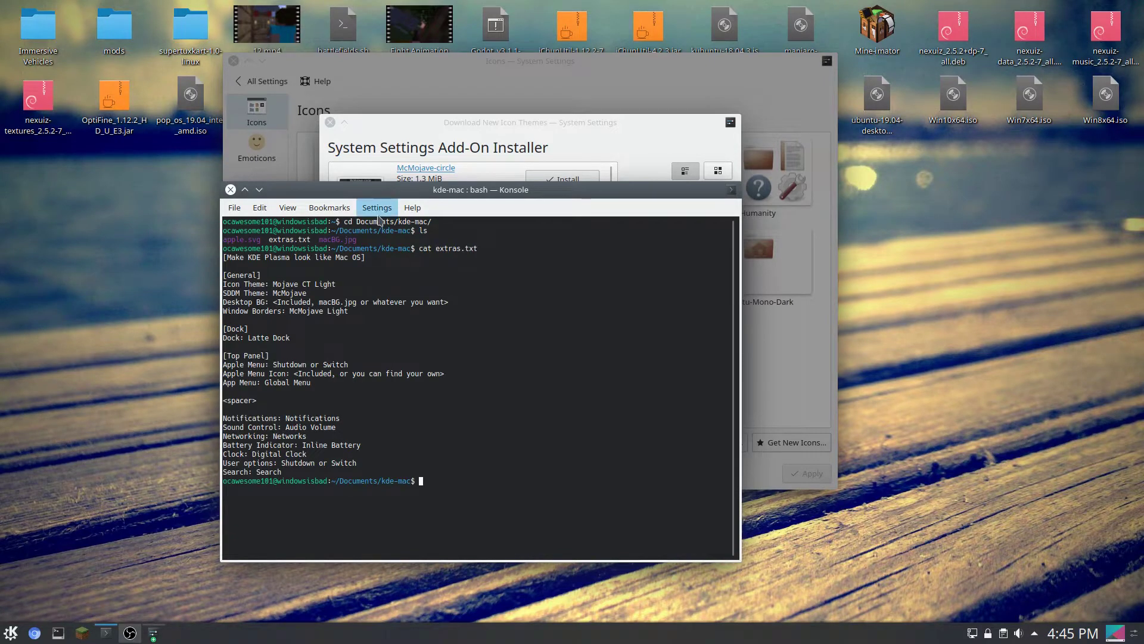
Step: Separate the terminal and the settings windows so the notes stay readable beside the add-on installer
left_click_drag(341, 190, 104, 174)
left_click_drag(314, 60, 559, 43)
left_click_drag(518, 114, 697, 96)
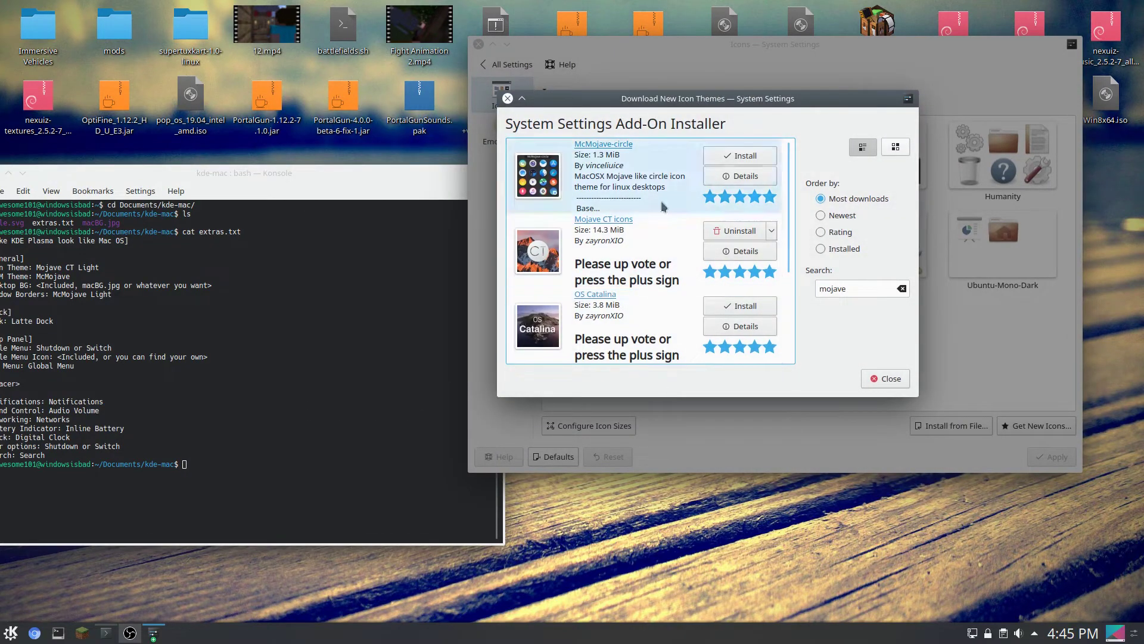
Step: Close the add-on installer, apply the Mojave-CT-Light icon theme and check its icons in the application launcher
left_click(889, 379)
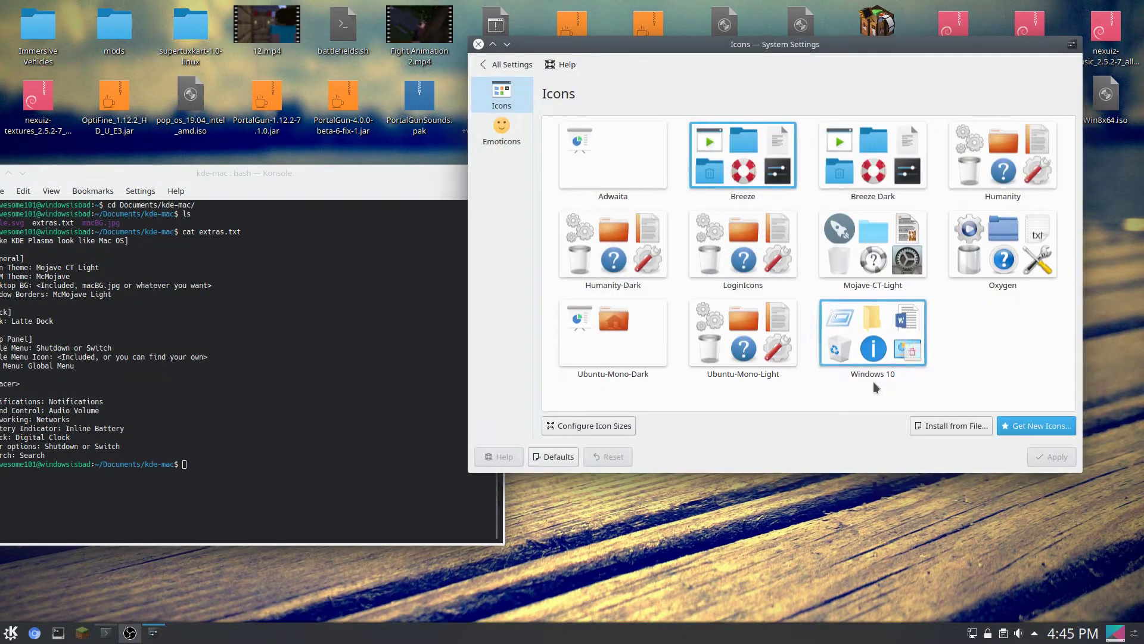
left_click(862, 239)
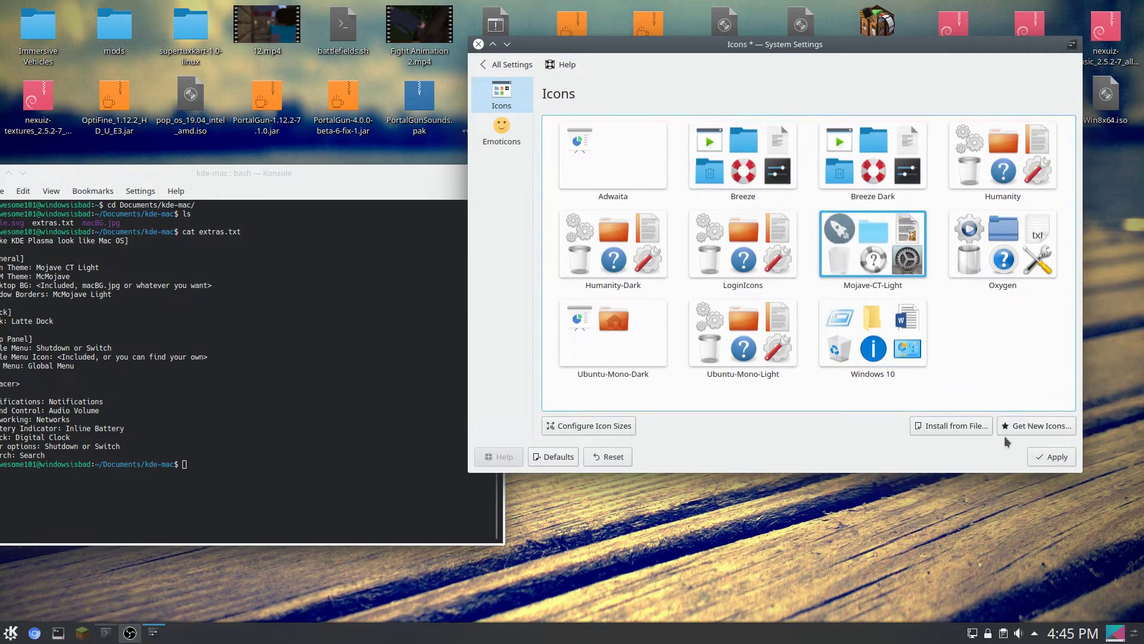
left_click(1038, 458)
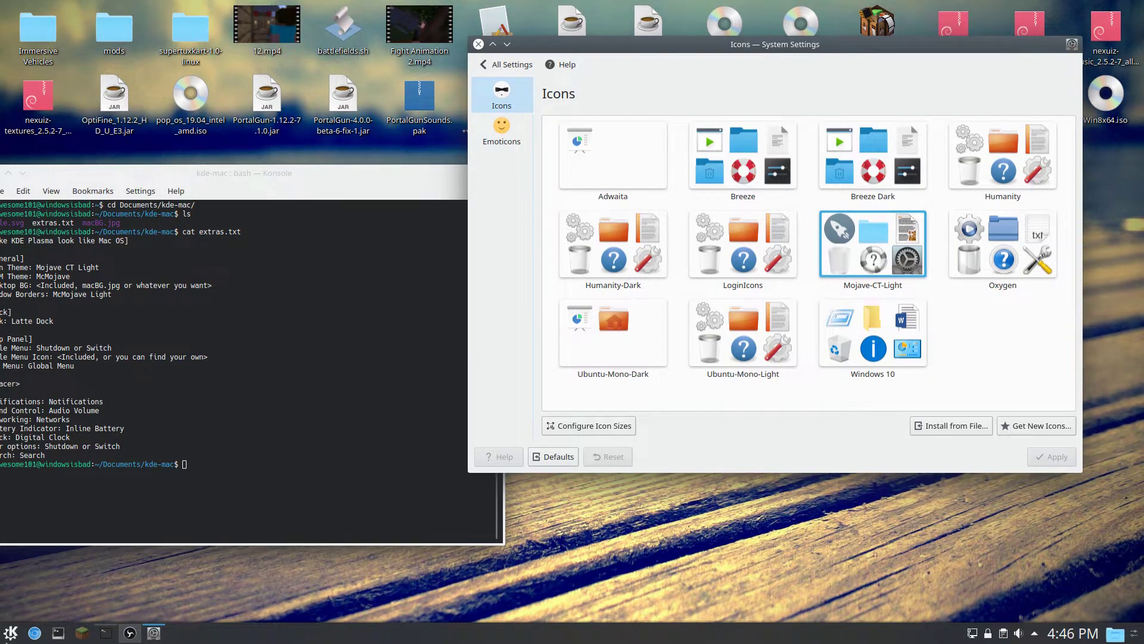
left_click(11, 634)
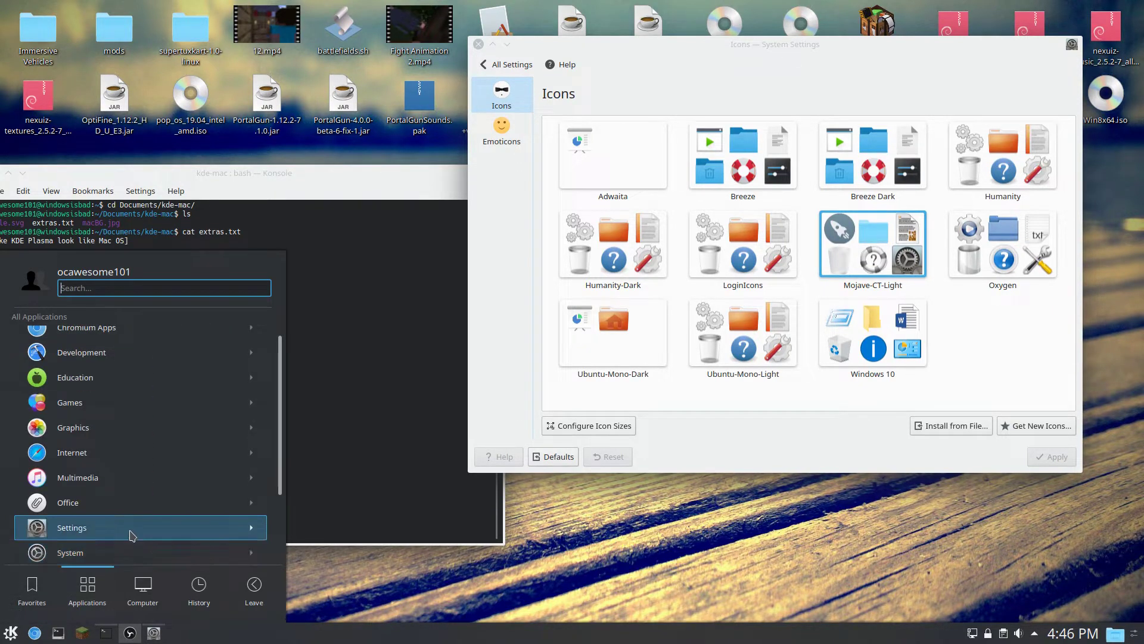
key("Escape")
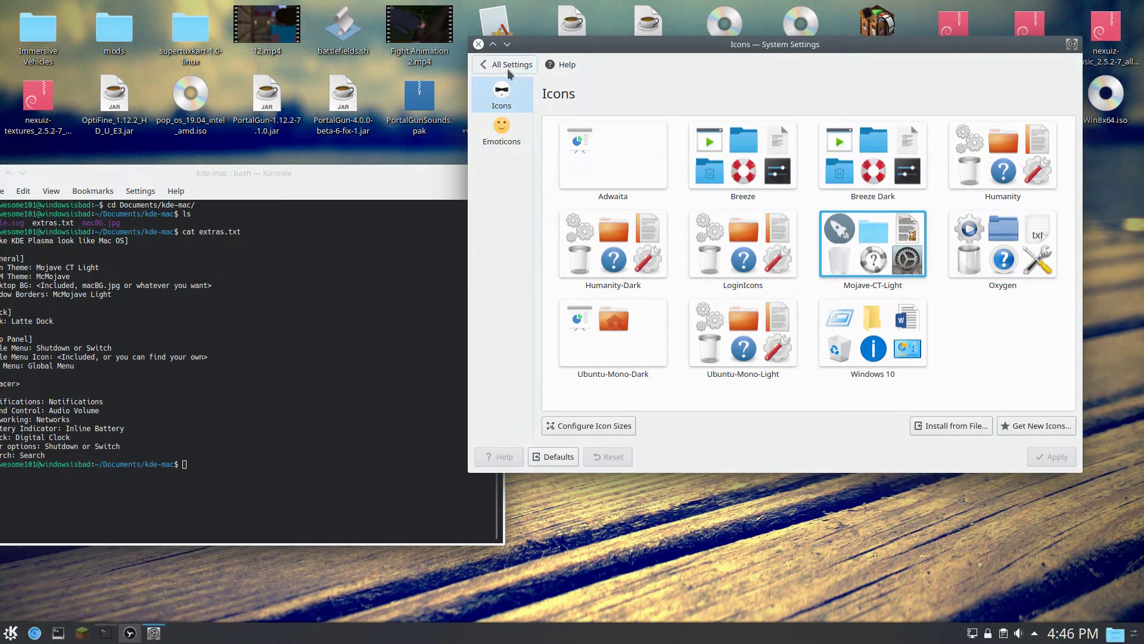
Step: Place the terminal and System Settings windows side by side and return to the overview of all settings
left_click_drag(287, 168, 344, 164)
left_click_drag(703, 44, 819, 35)
left_click(626, 56)
left_click_drag(721, 38, 664, 49)
left_click_drag(474, 169, 443, 156)
left_click(684, 51)
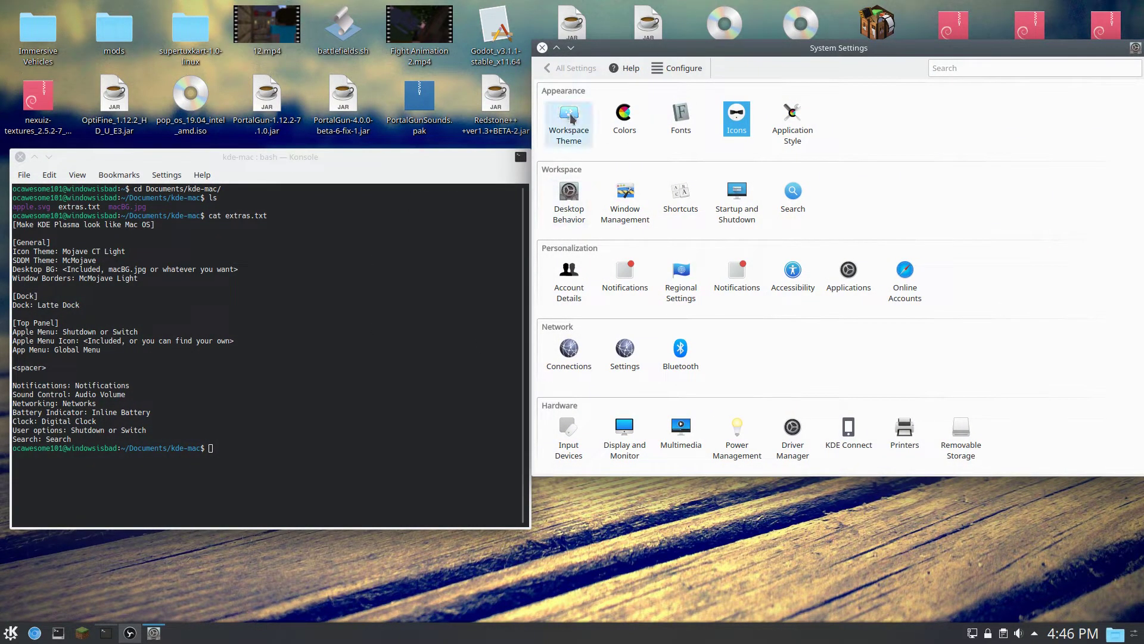
Step: List the contents of ~/.icons in the terminal to look for the mac-cursors folder
mouse_move(571, 118)
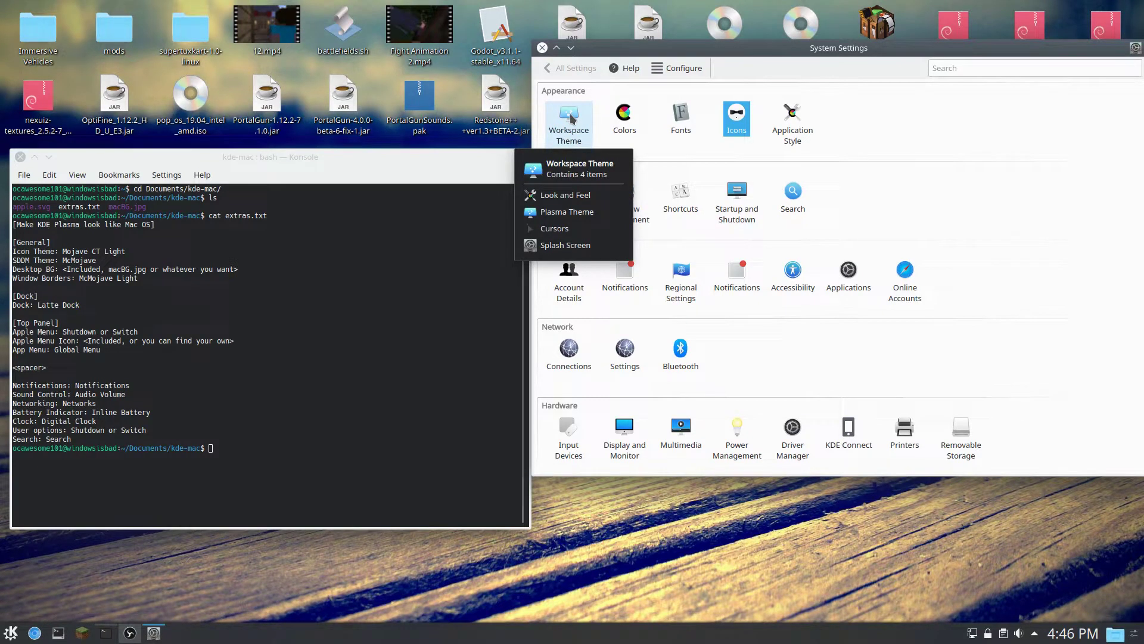
left_click(272, 427)
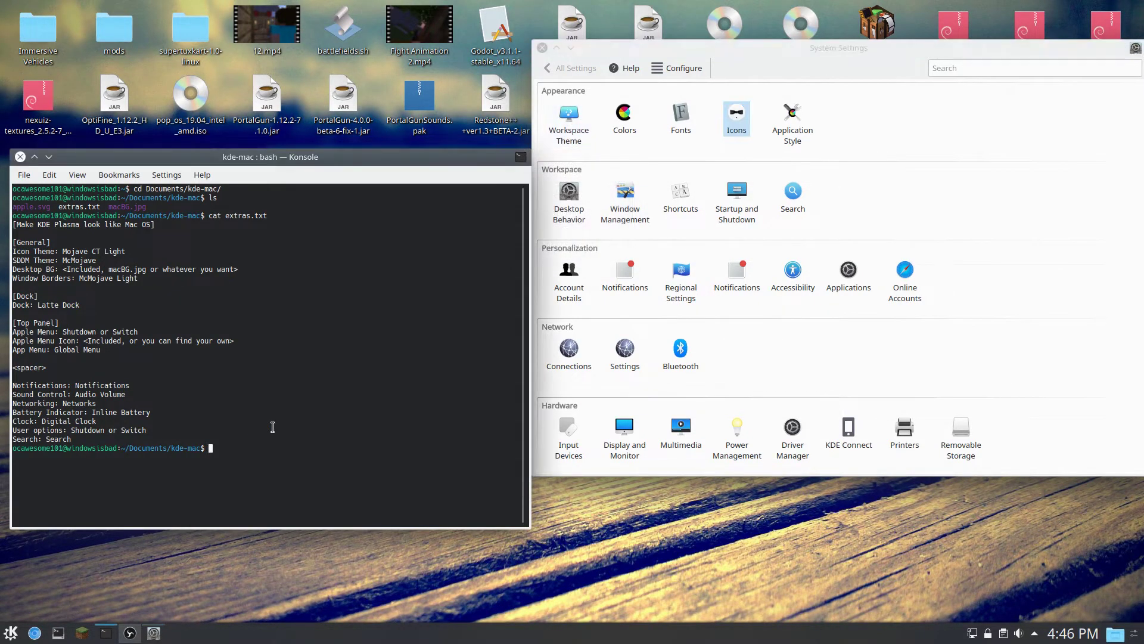
type("ls ~/.icons")
key("Return")
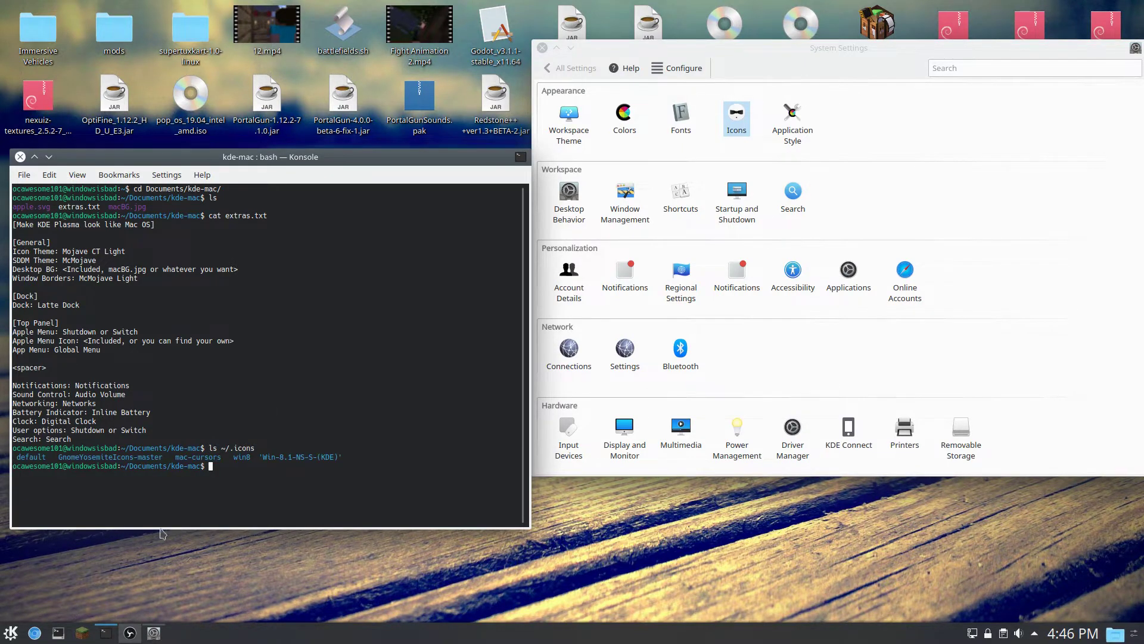
left_click_drag(174, 460, 216, 454)
left_click(211, 462)
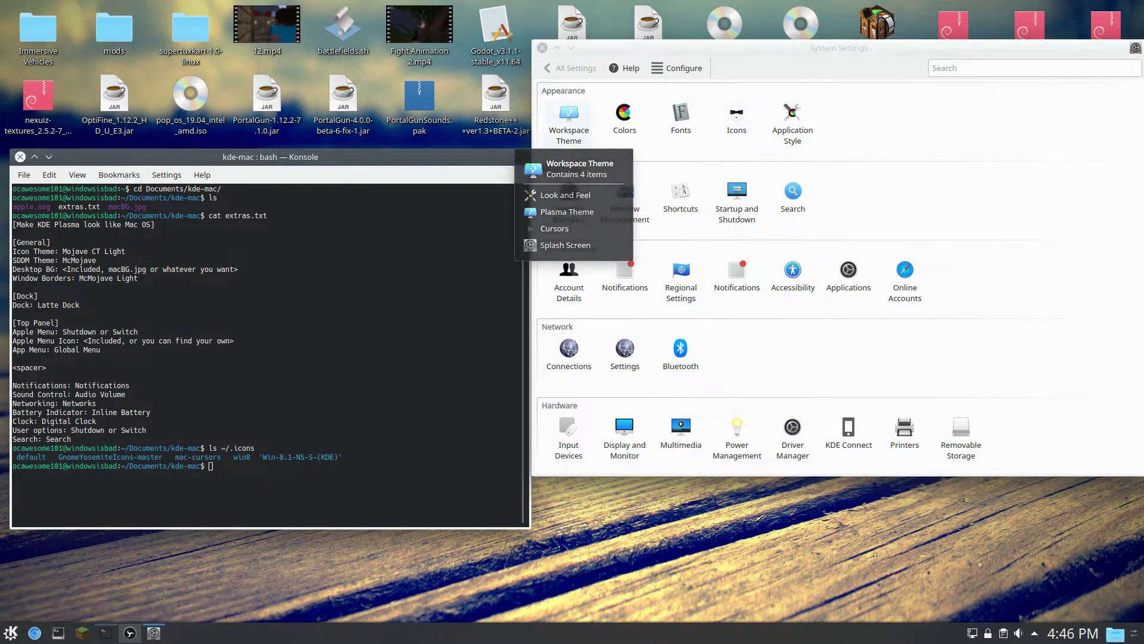
Step: Apply the Capitaine Cursors theme from the workspace theme settings and return to the overview of all settings
left_click(581, 133)
left_click(585, 177)
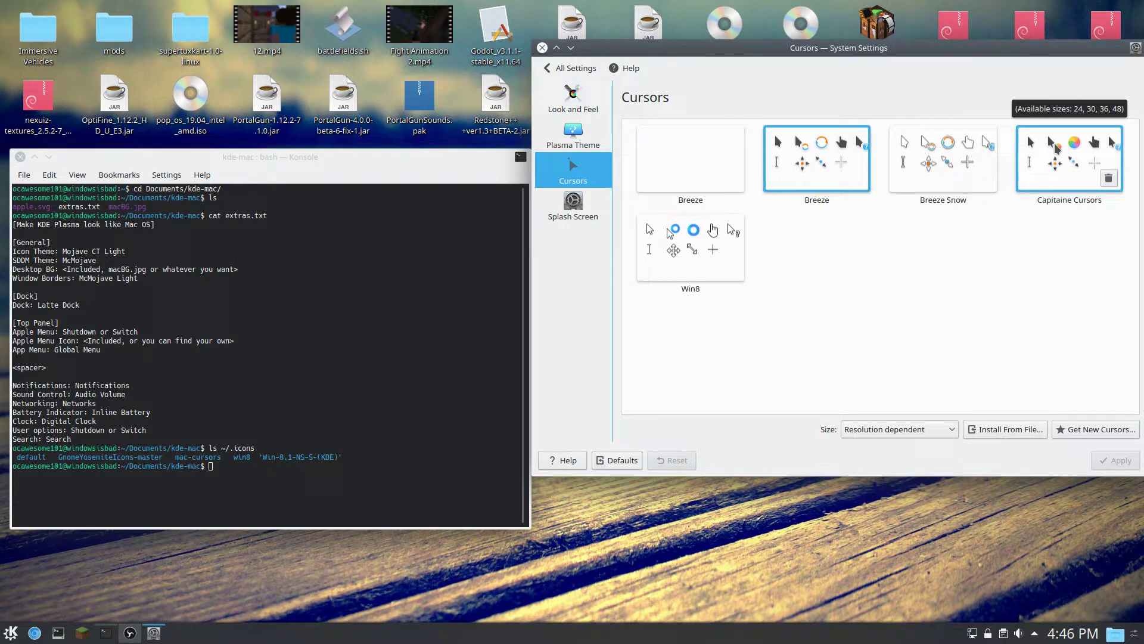
left_click(1065, 168)
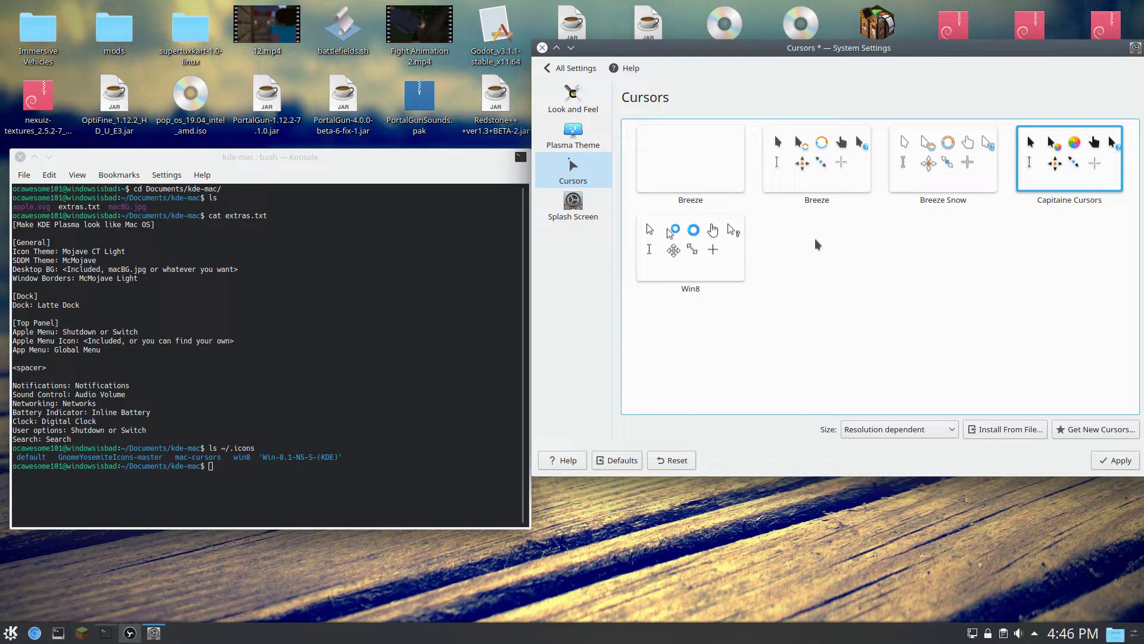
left_click(1107, 461)
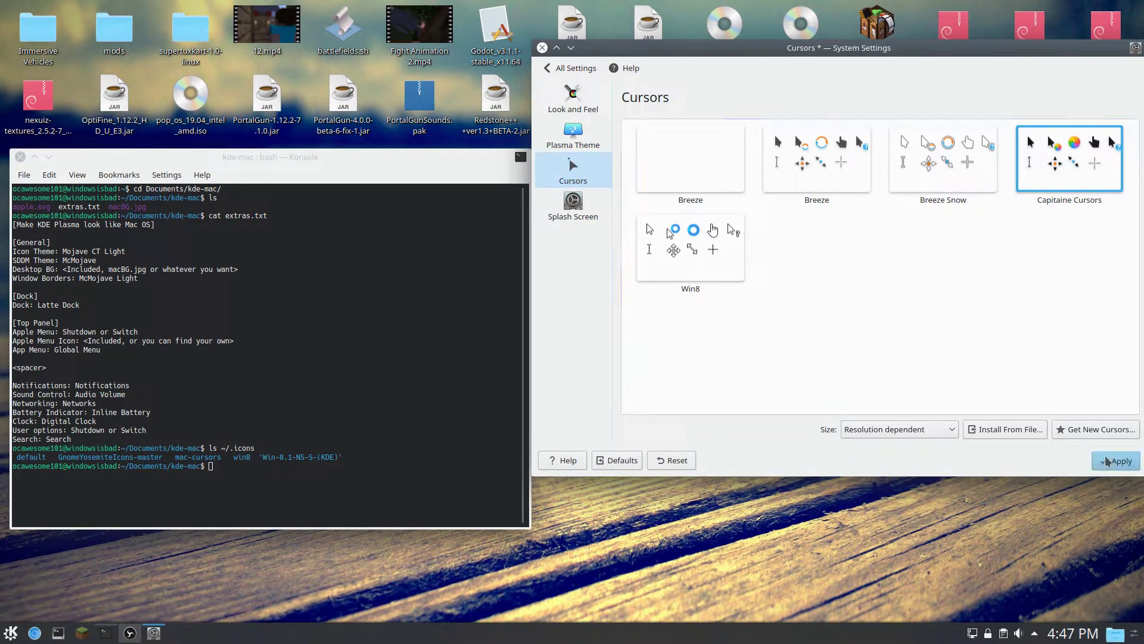
left_click(587, 69)
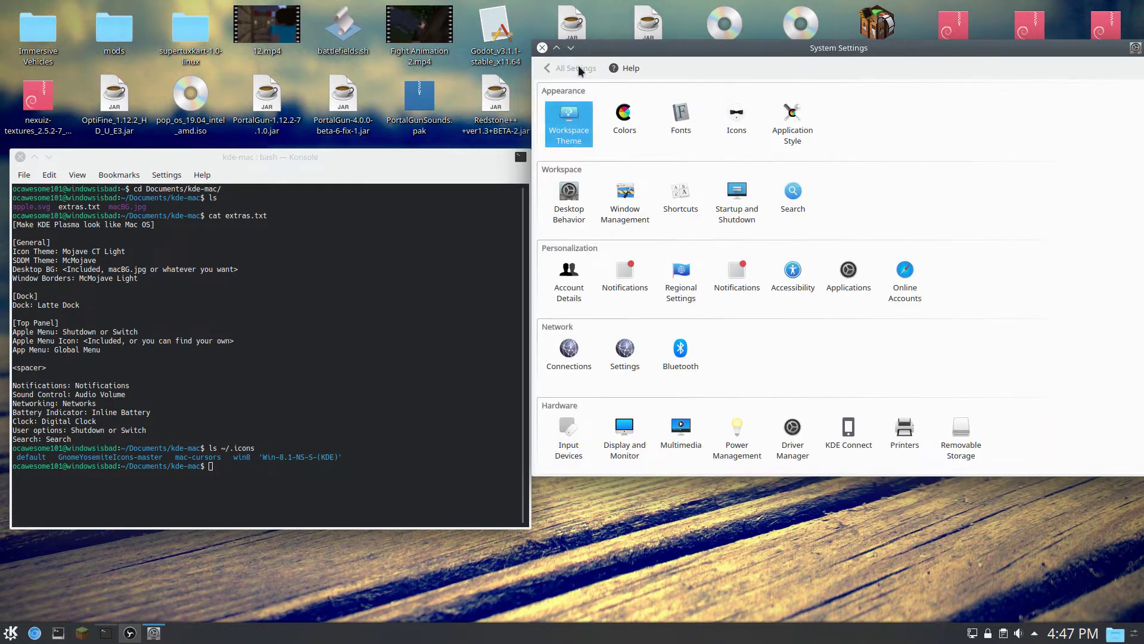
double_click(565, 121)
left_click(576, 68)
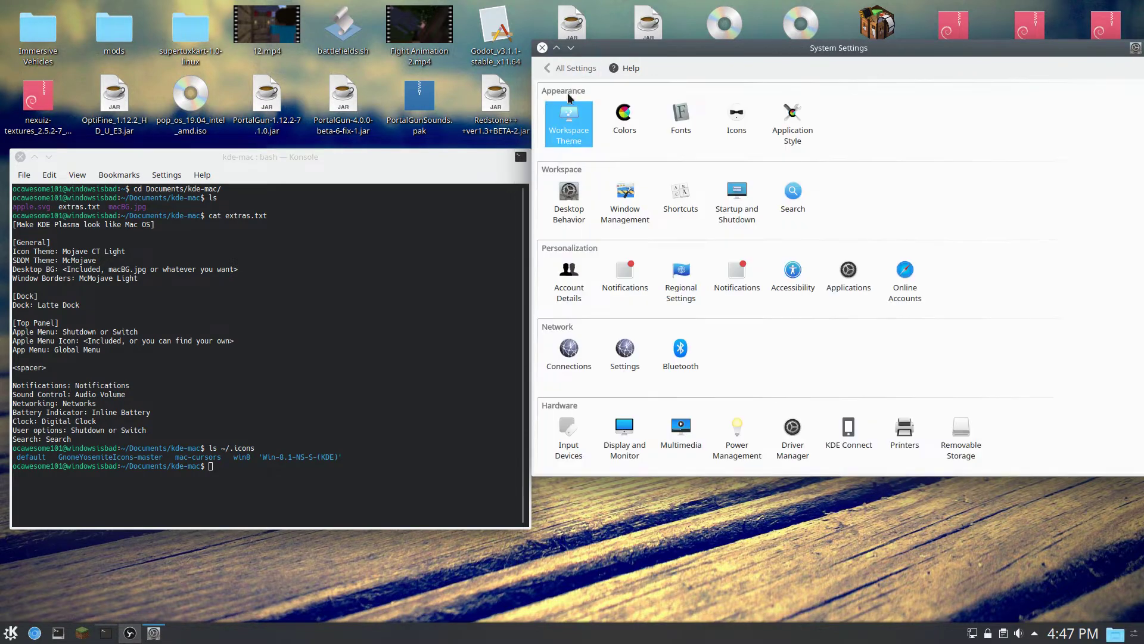
left_click(569, 205)
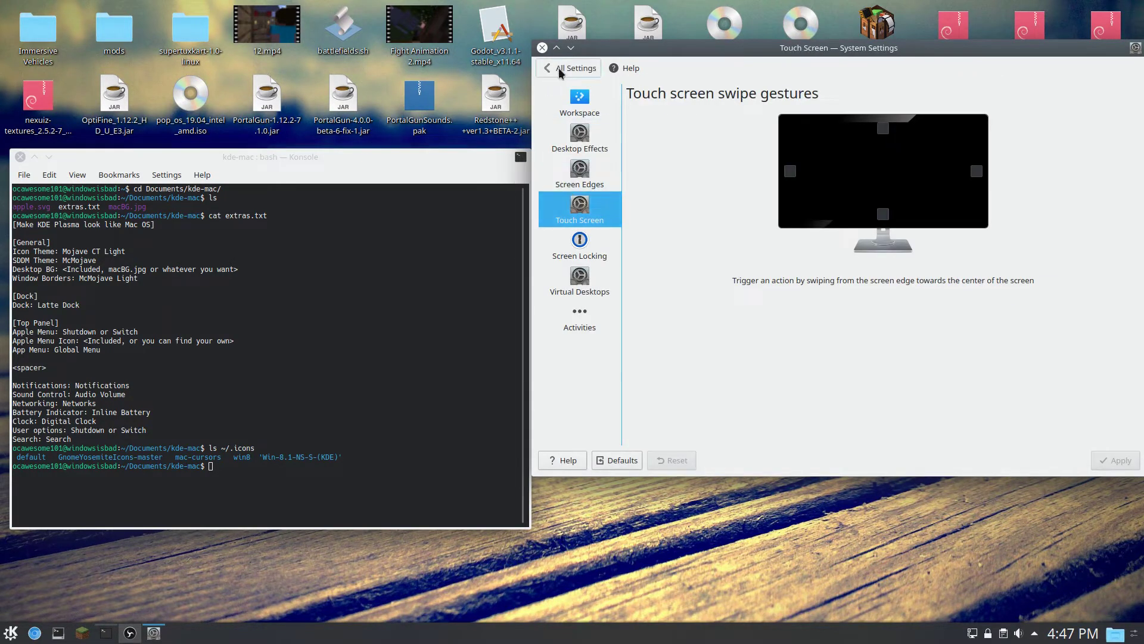
left_click(559, 68)
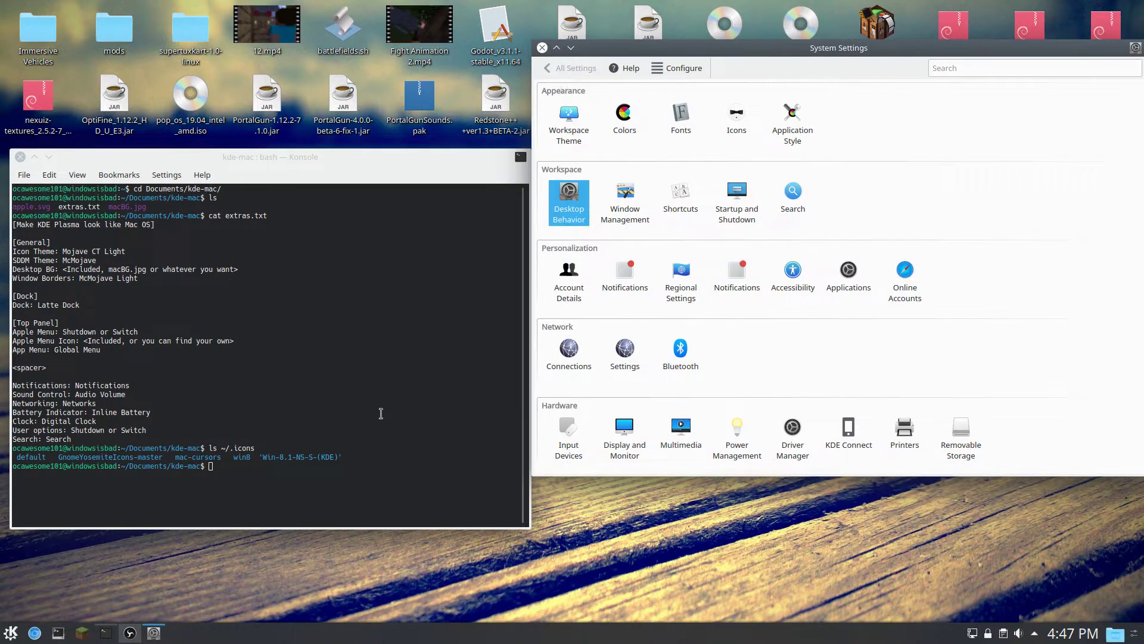
left_click(295, 438)
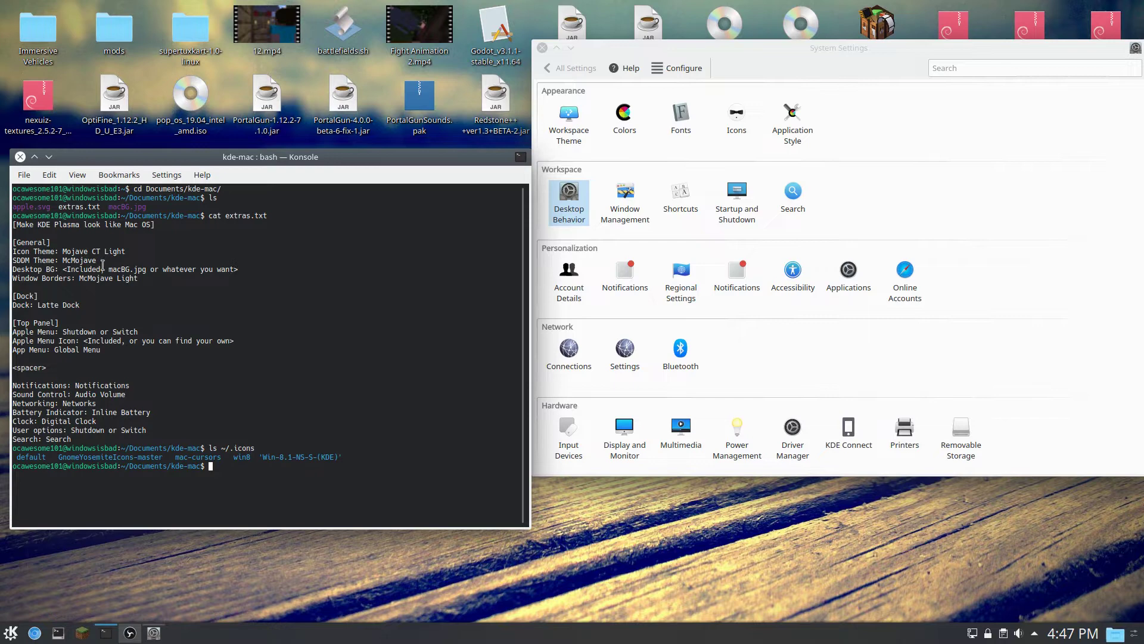
Step: Search the downloadable SDDM login screens for "McMojave" and install McMojave sddm, authenticating with the account password
left_click(738, 196)
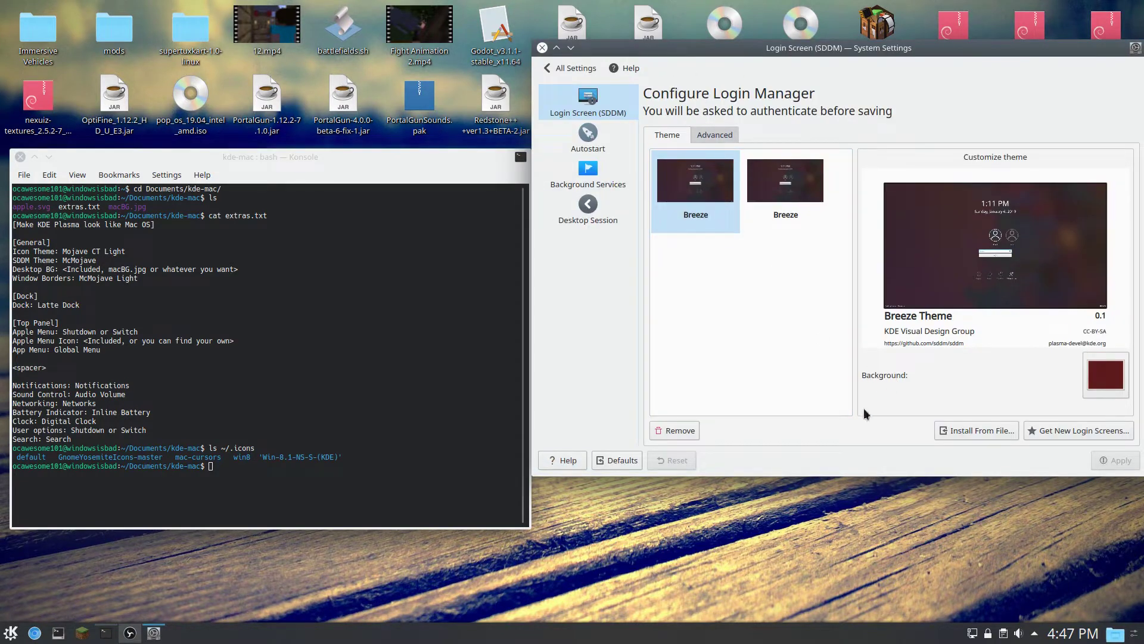
left_click(1049, 429)
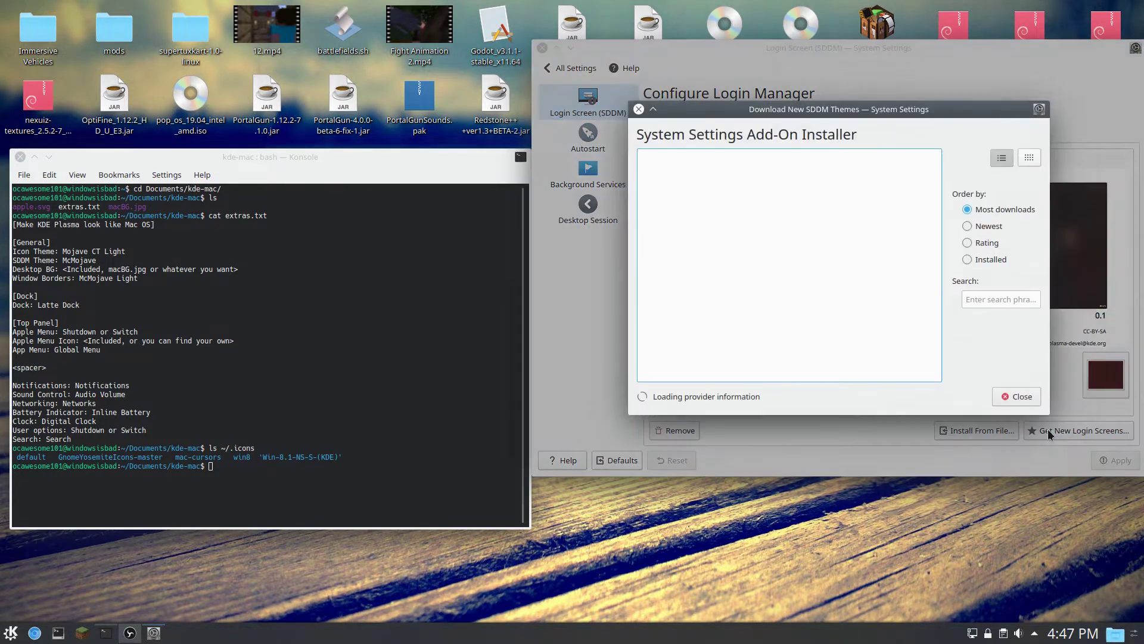
left_click(968, 304)
type("McMojave")
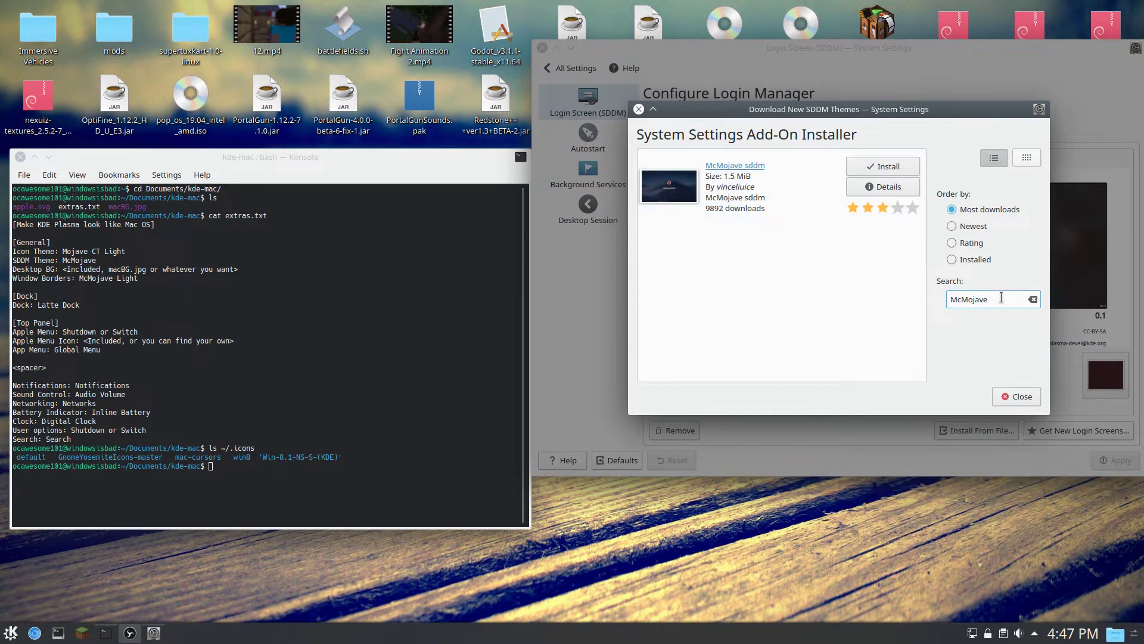
left_click(861, 167)
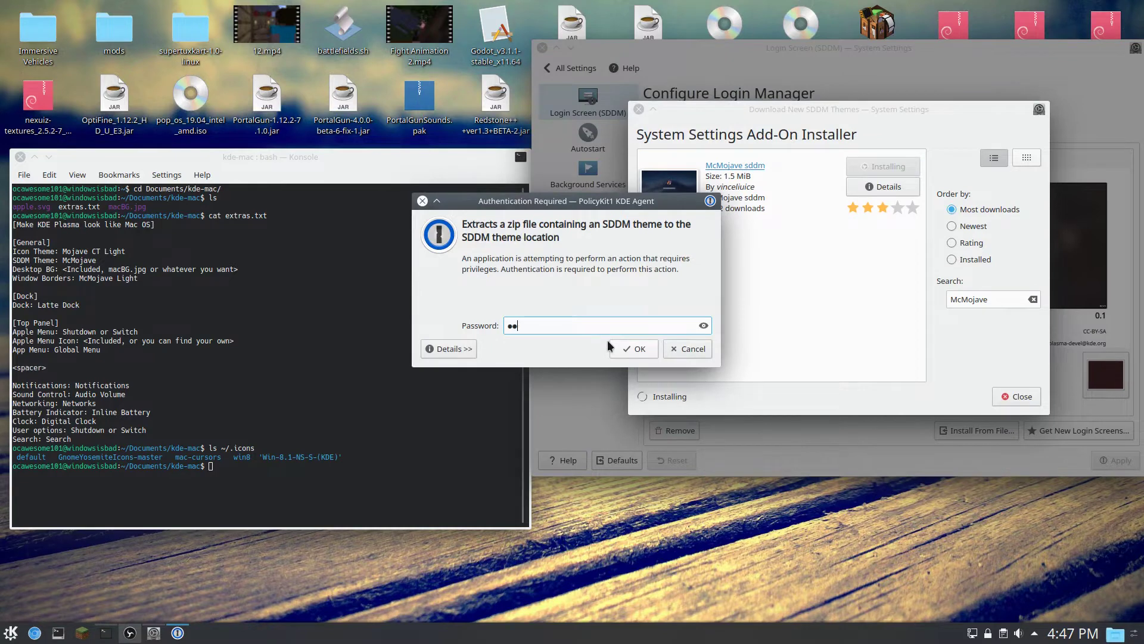
type("•••••")
key("Return")
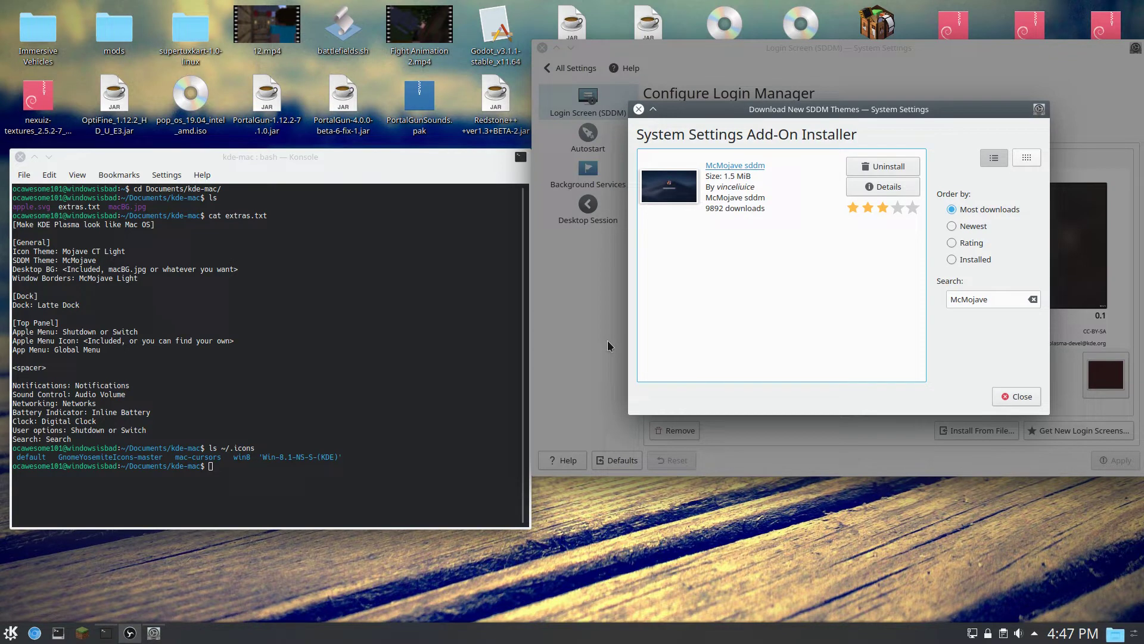
Step: Close the add-on installer and apply McMojave as the login screen theme, authenticating with the account password
left_click(1010, 403)
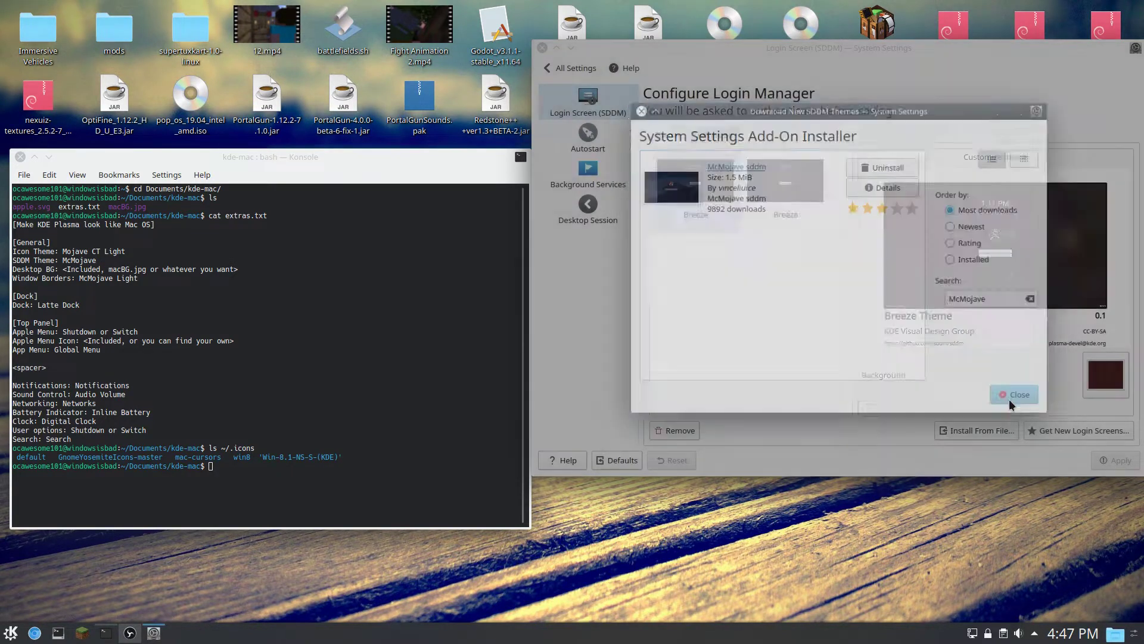
left_click(797, 189)
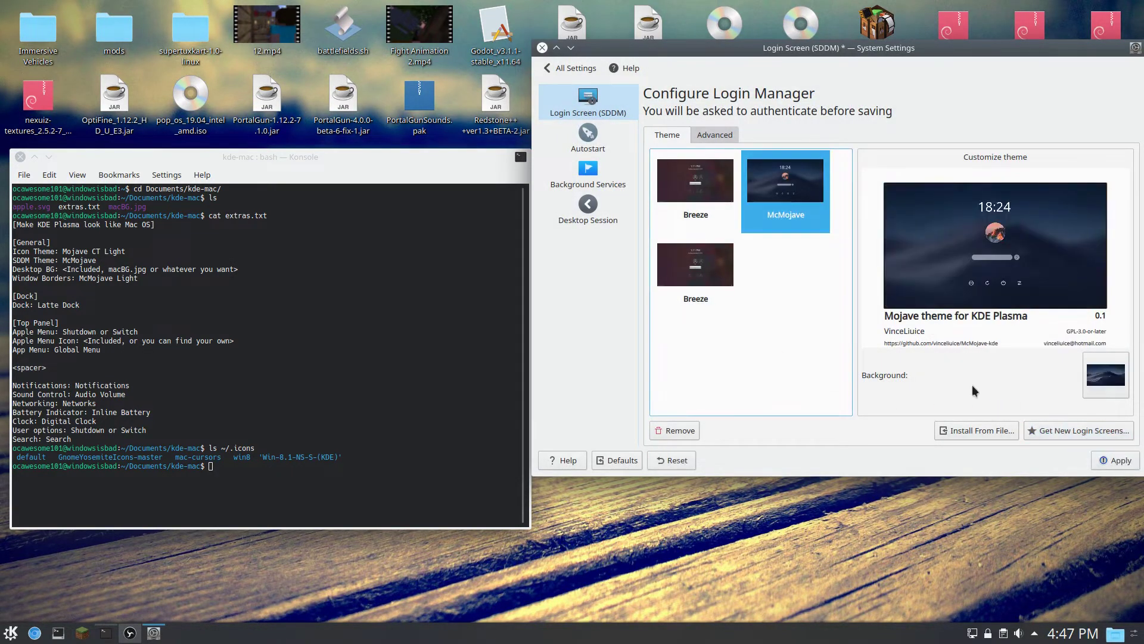
left_click(1103, 457)
type("●●●●●●●●●●●●●●●")
key("Return")
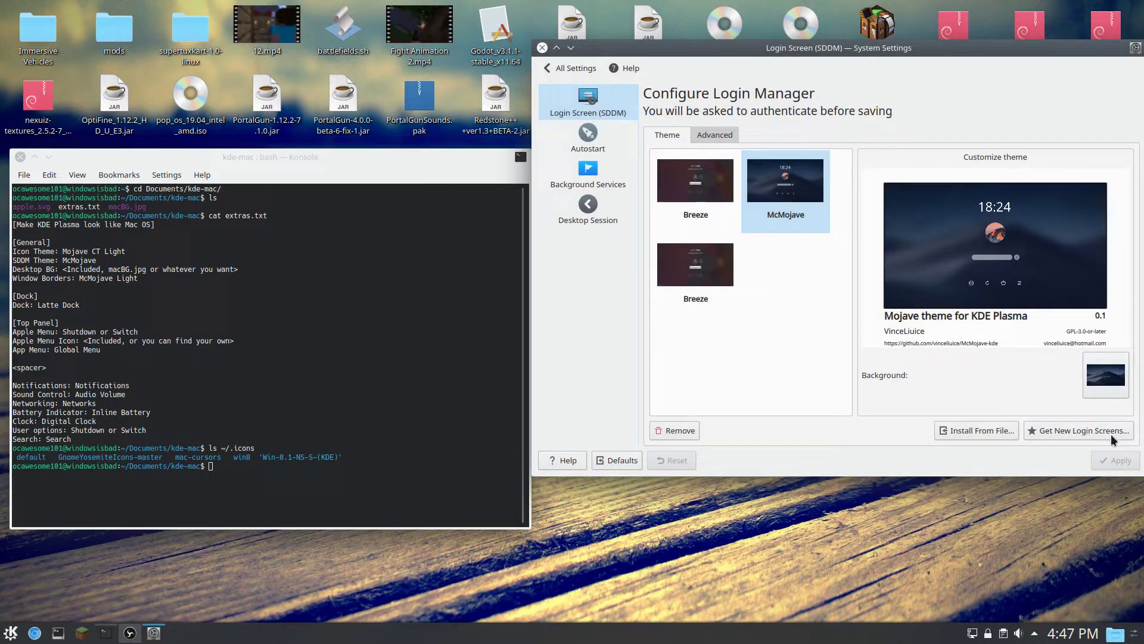
Step: Copy macBG.jpg into ~/Pictures from the terminal
left_click_drag(903, 51, 841, 48)
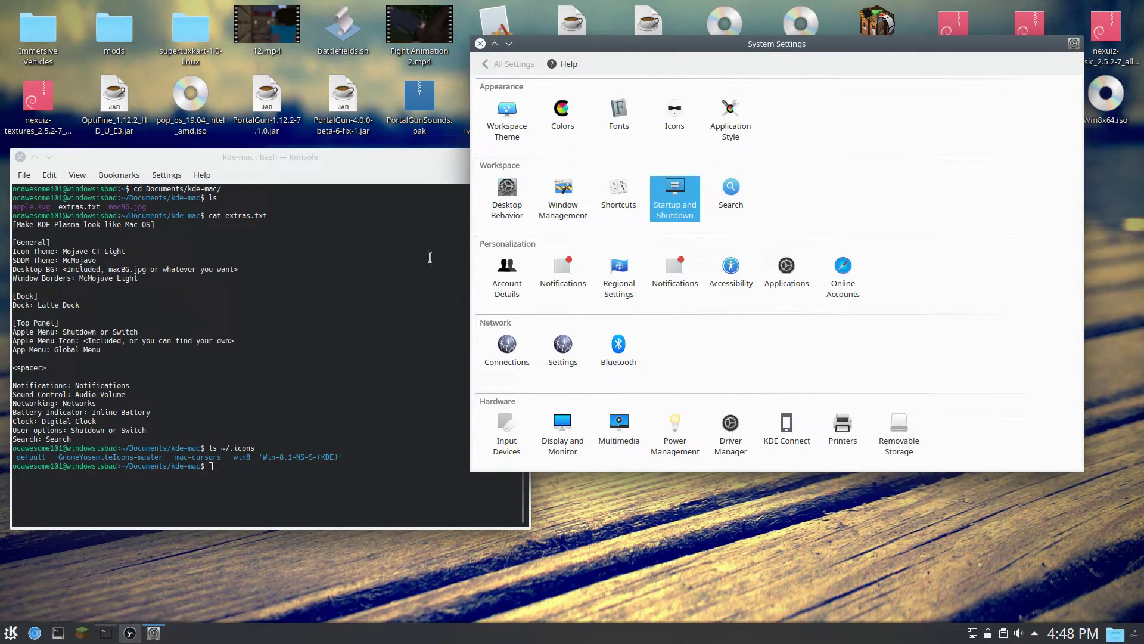
left_click(308, 444)
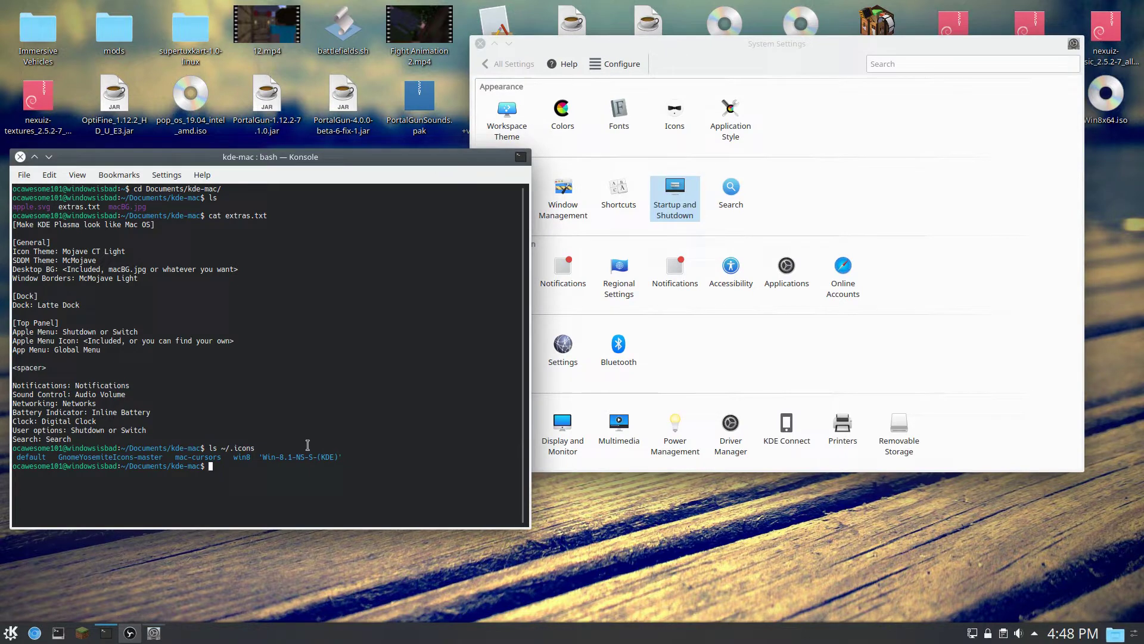
type("cp m")
key("Tab")
type("~/Pictures/")
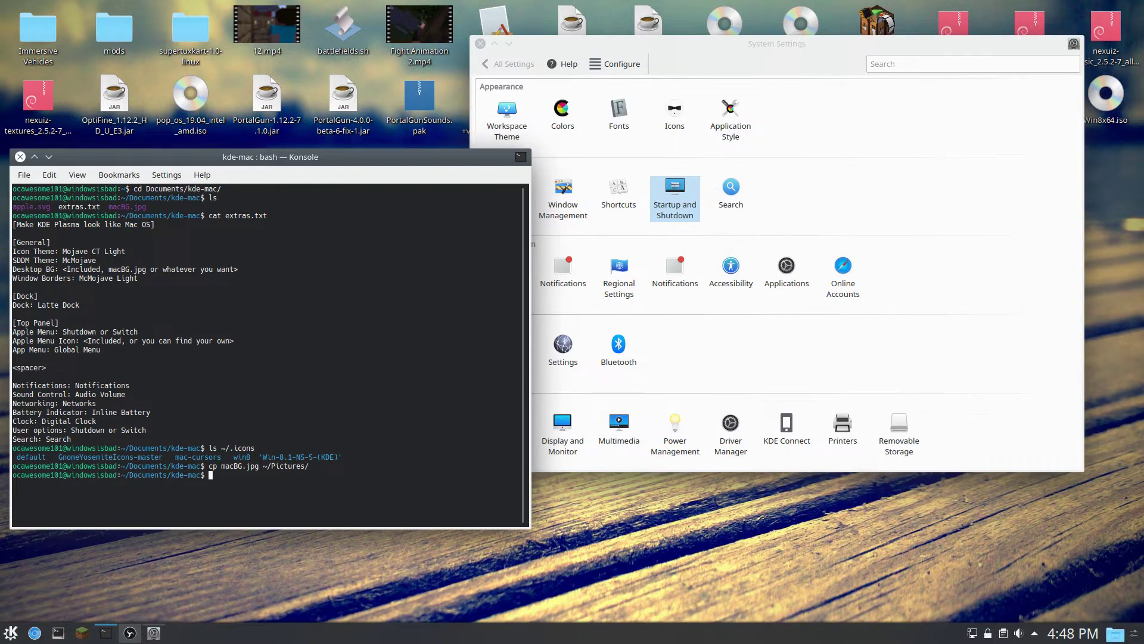
Step: Open the desktop's wallpaper settings and add macBG.jpg from the Pictures folder to the available images
left_click_drag(694, 48, 757, 34)
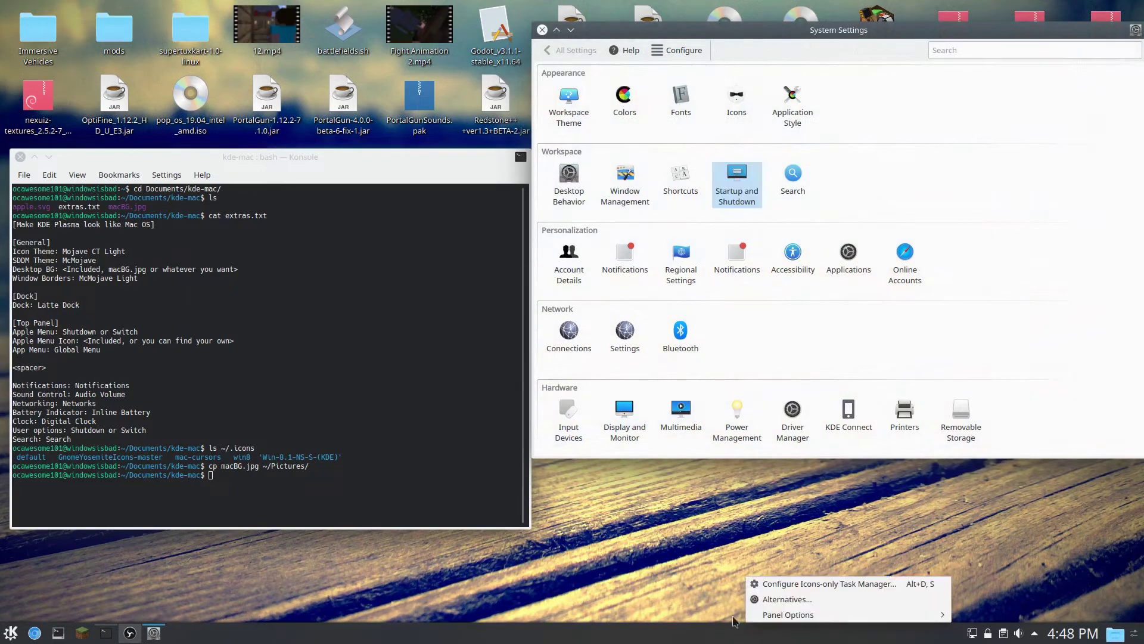
right_click(674, 520)
left_click(681, 517)
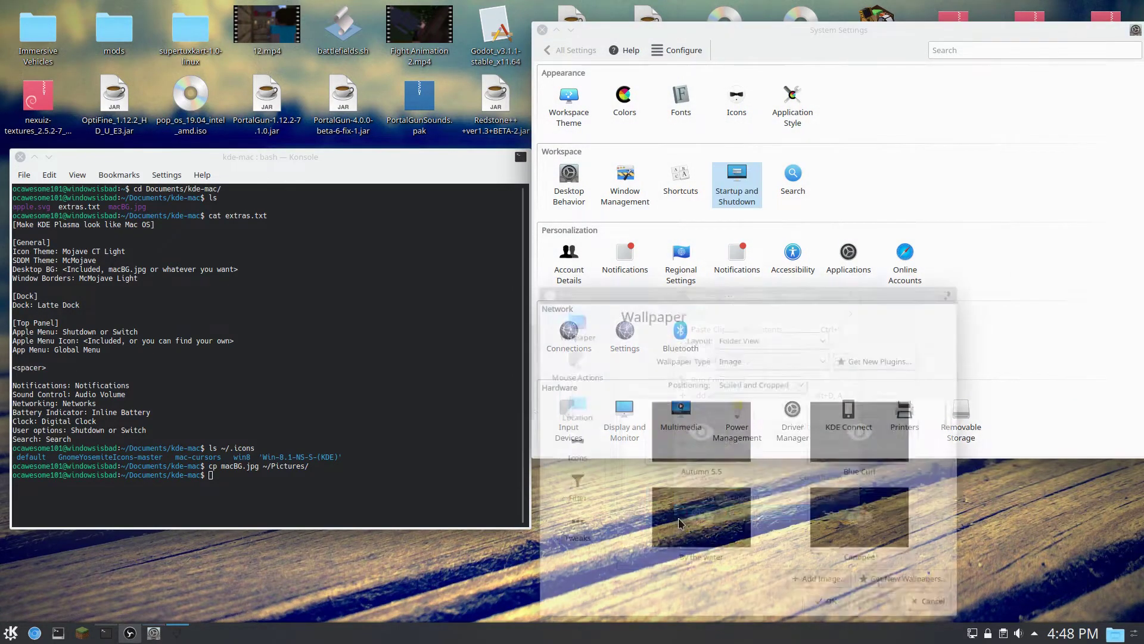
left_click_drag(762, 292, 622, 180)
left_click(686, 471)
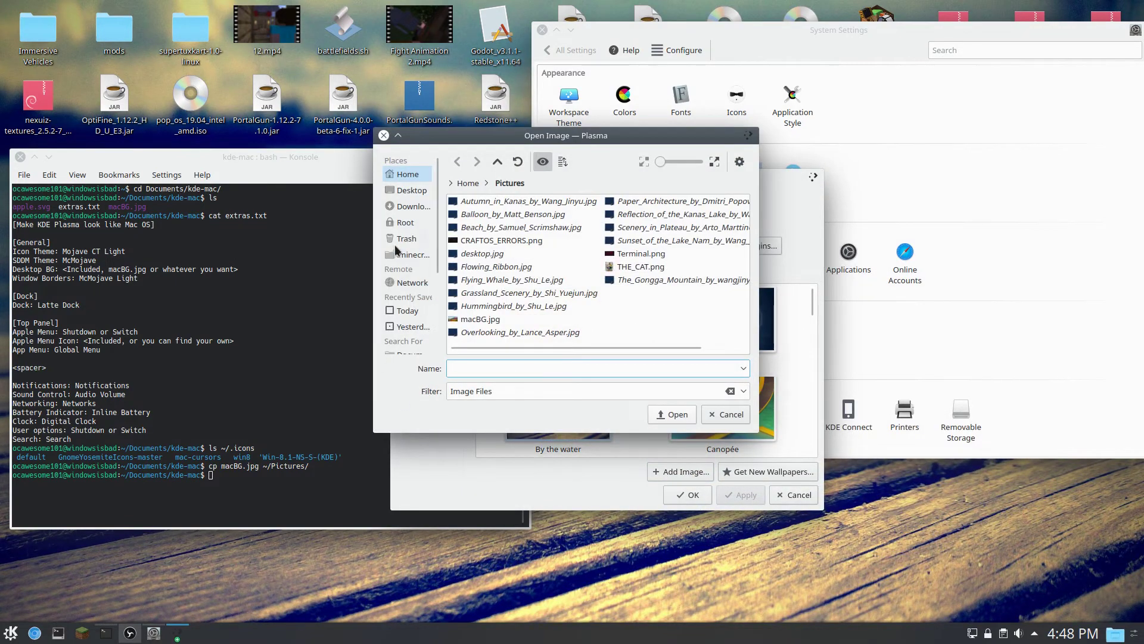
left_click(408, 174)
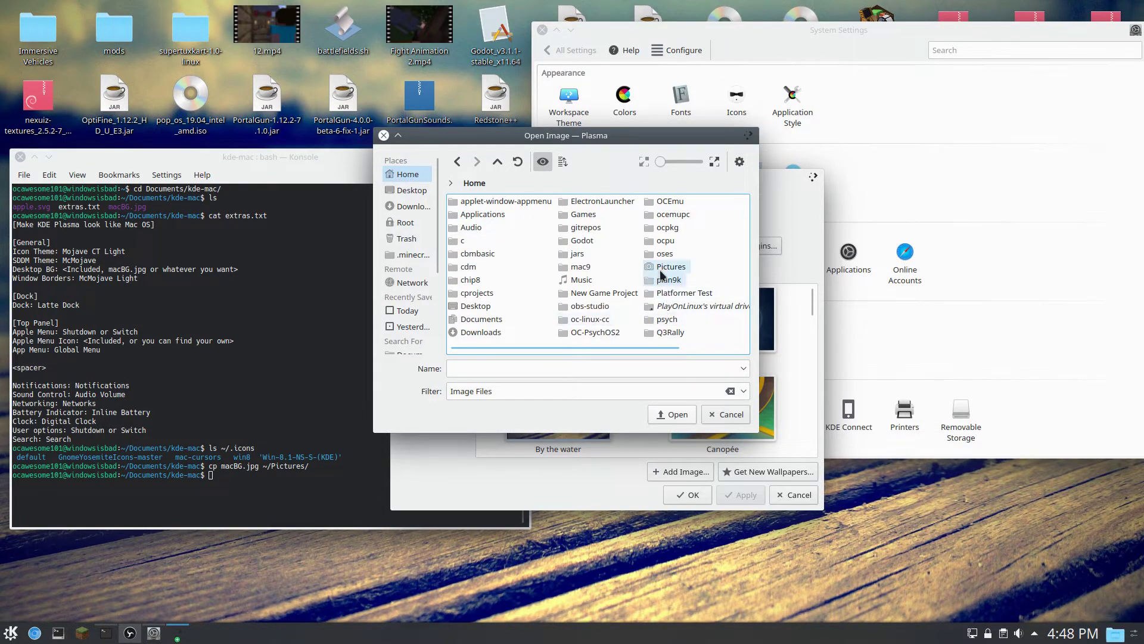
double_click(660, 270)
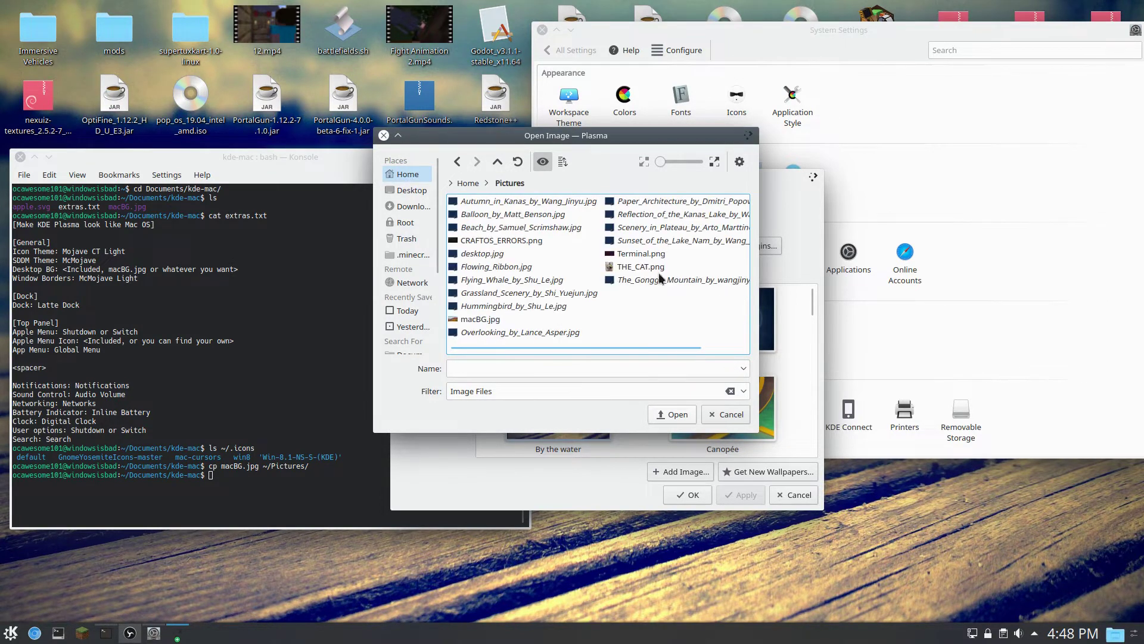
double_click(477, 319)
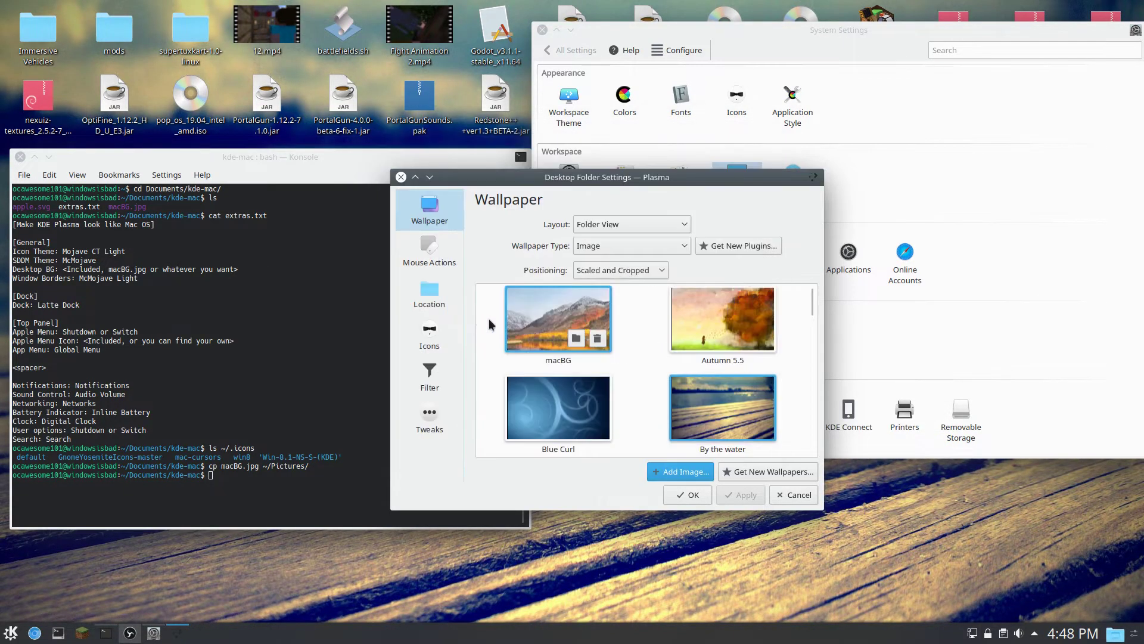
Step: Set macBG as the desktop wallpaper and close the desktop folder settings
left_click(542, 324)
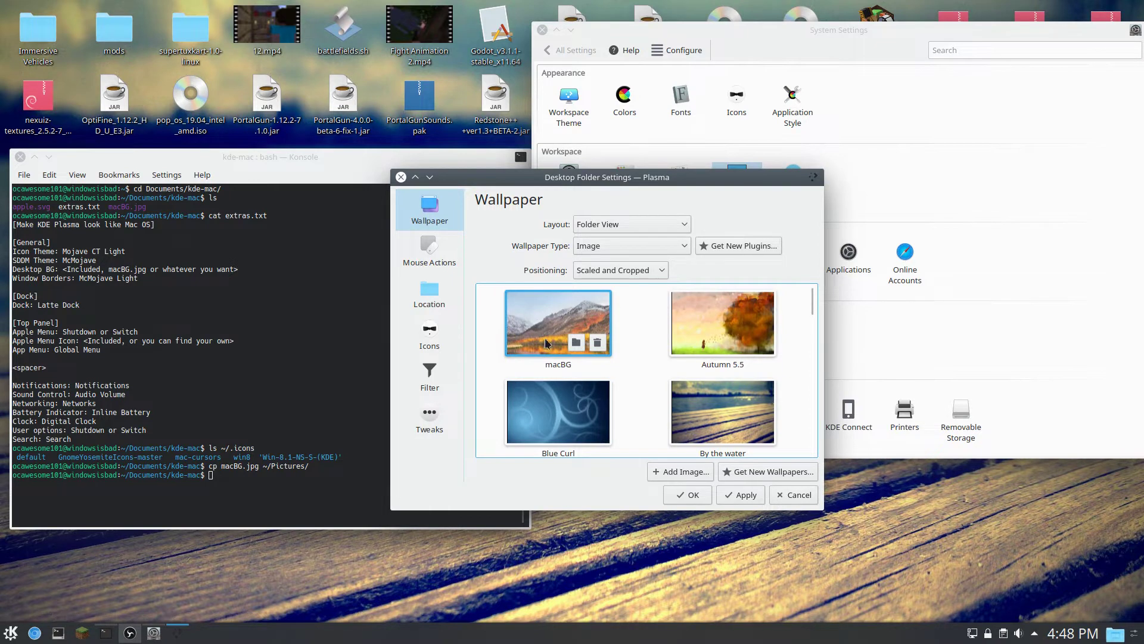
left_click_drag(617, 182, 698, 224)
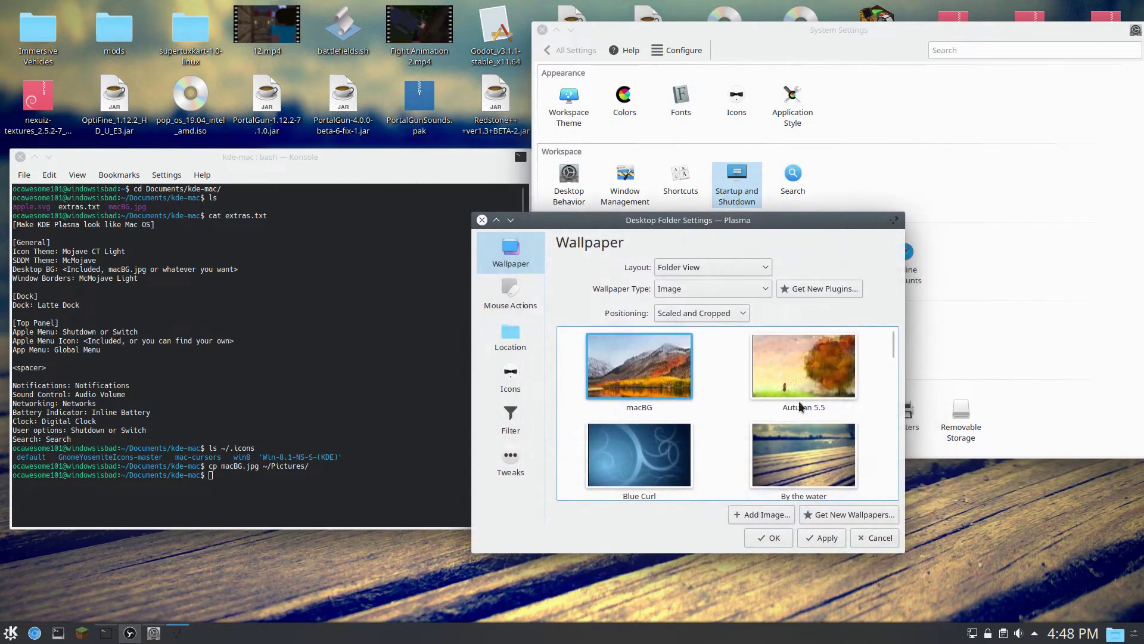
left_click(775, 537)
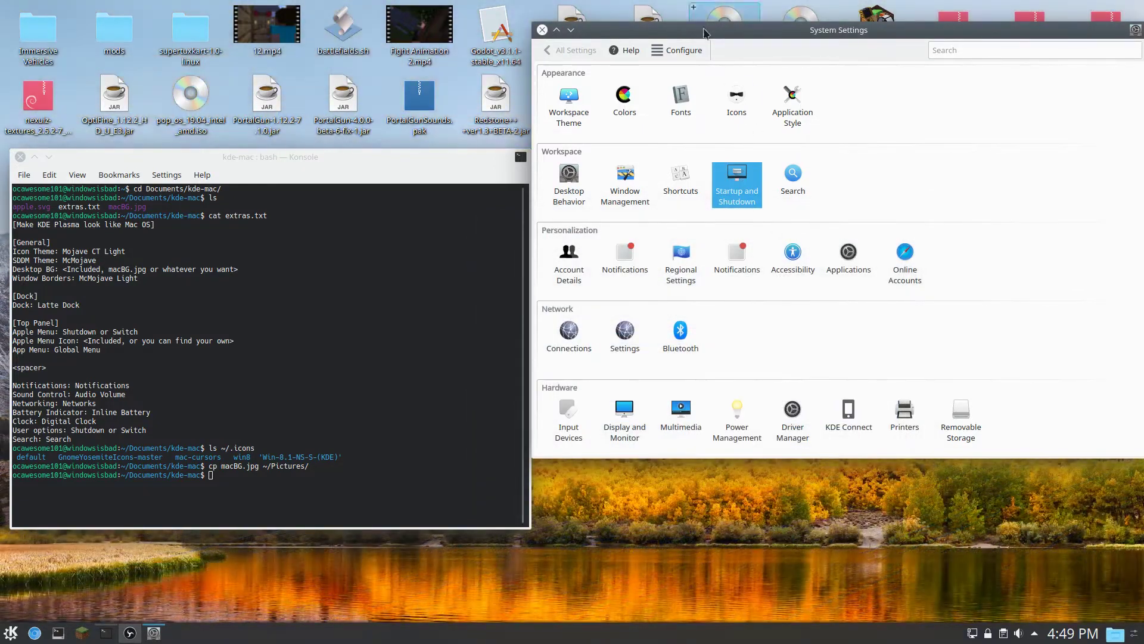
Step: Uncover the desktop to view the wallpaper and arrange the terminal and System Settings windows side by side
left_click_drag(743, 29, 366, 41)
left_click(884, 411)
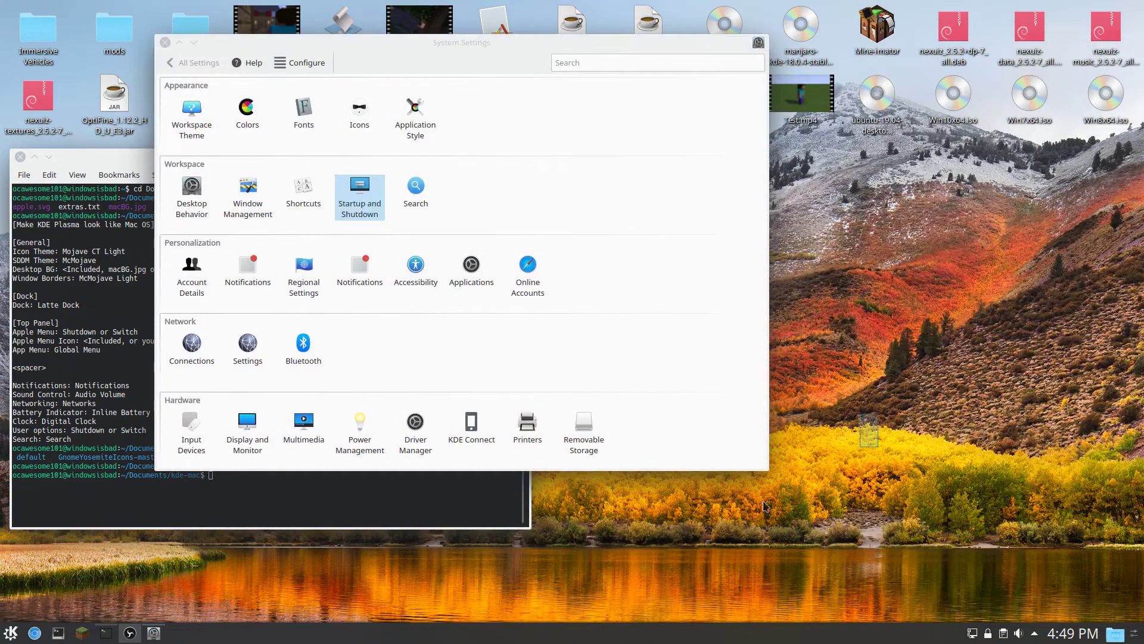
left_click_drag(639, 52, 893, 67)
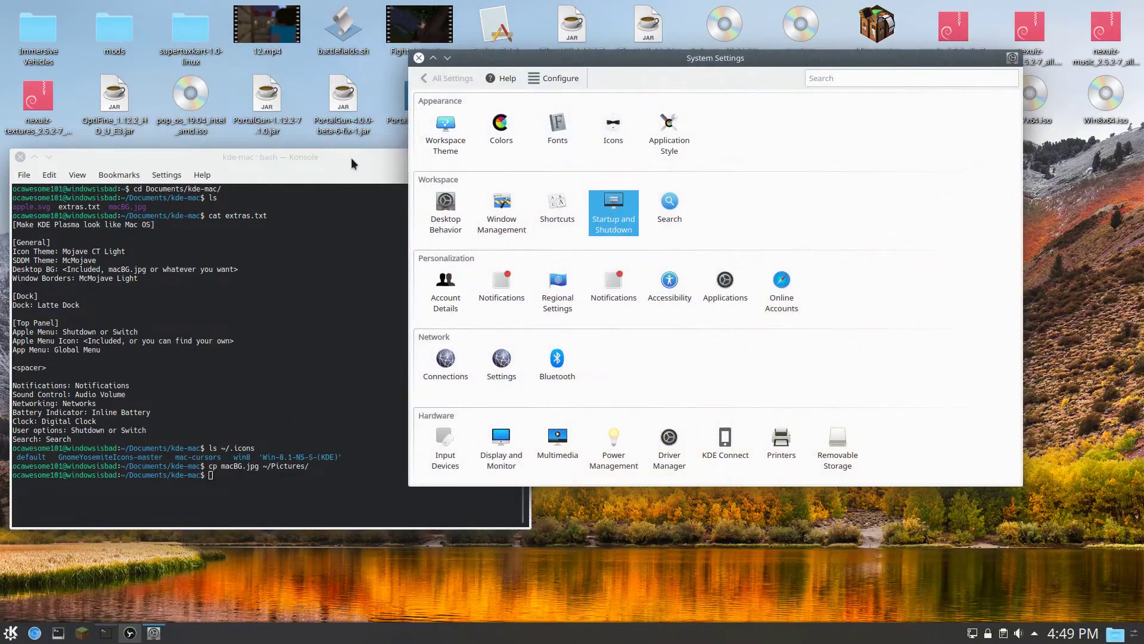
left_click_drag(353, 164, 414, 114)
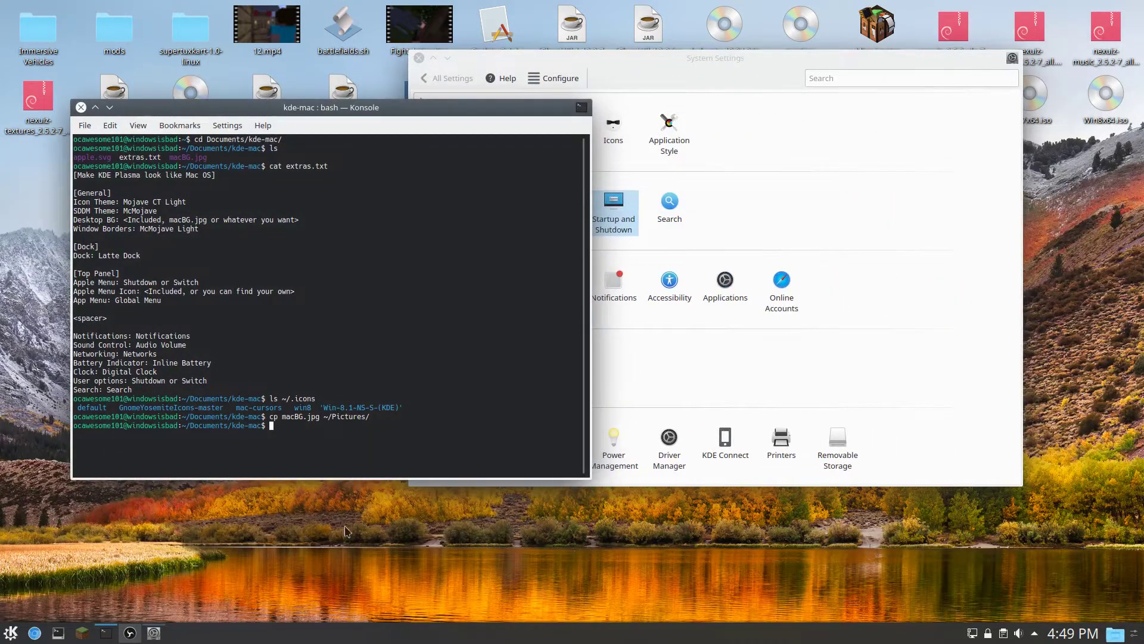
left_click_drag(447, 106, 374, 113)
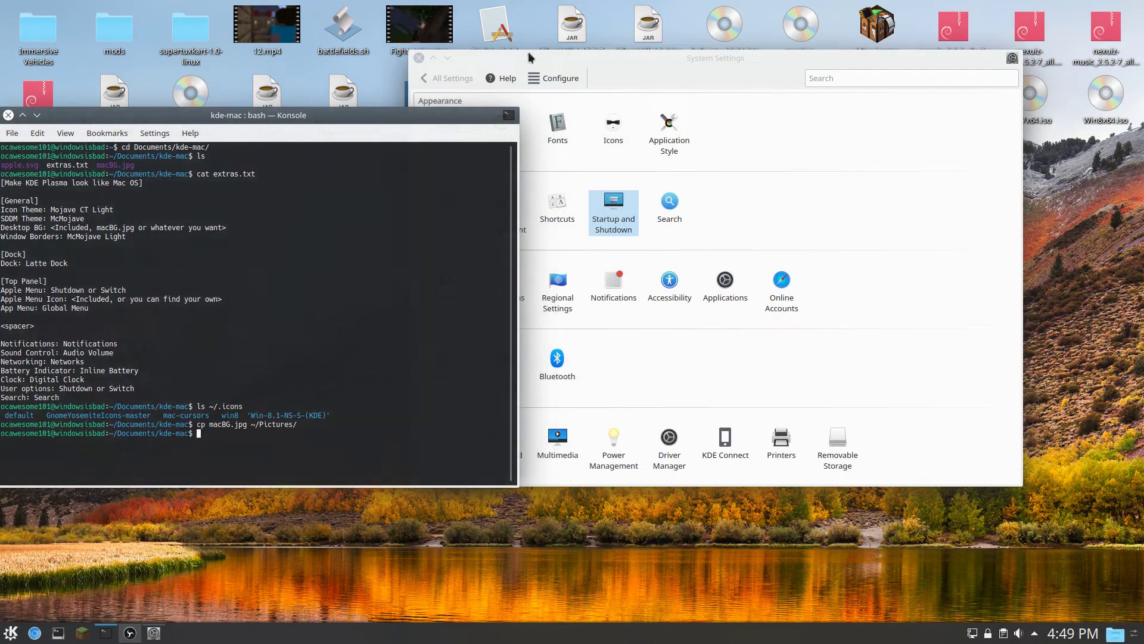
left_click_drag(566, 64, 703, 48)
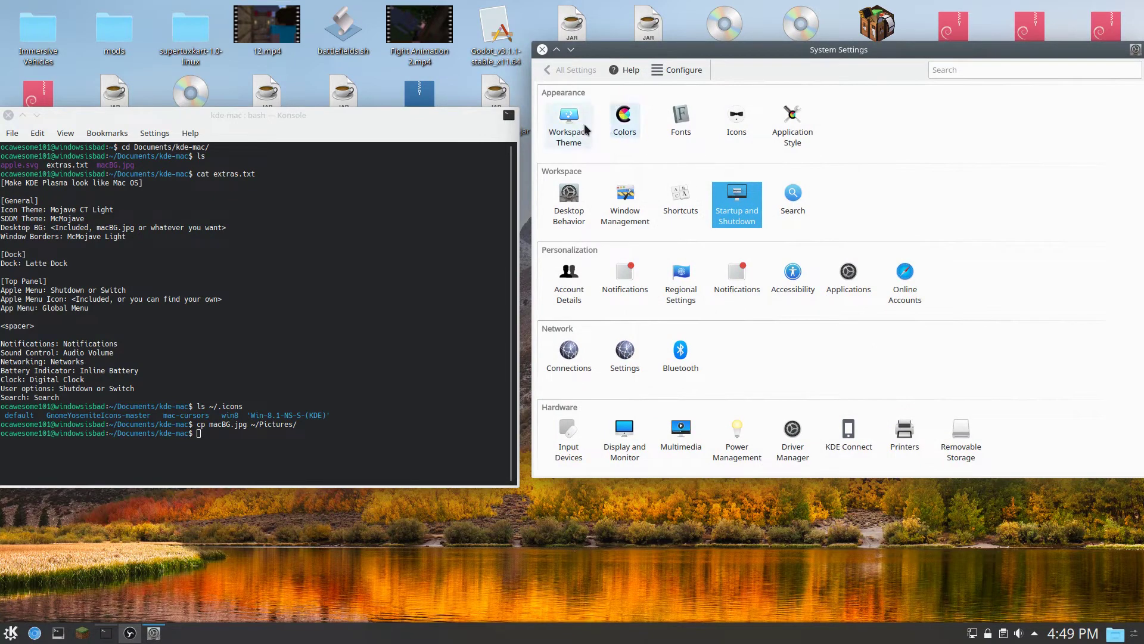
mouse_move(586, 127)
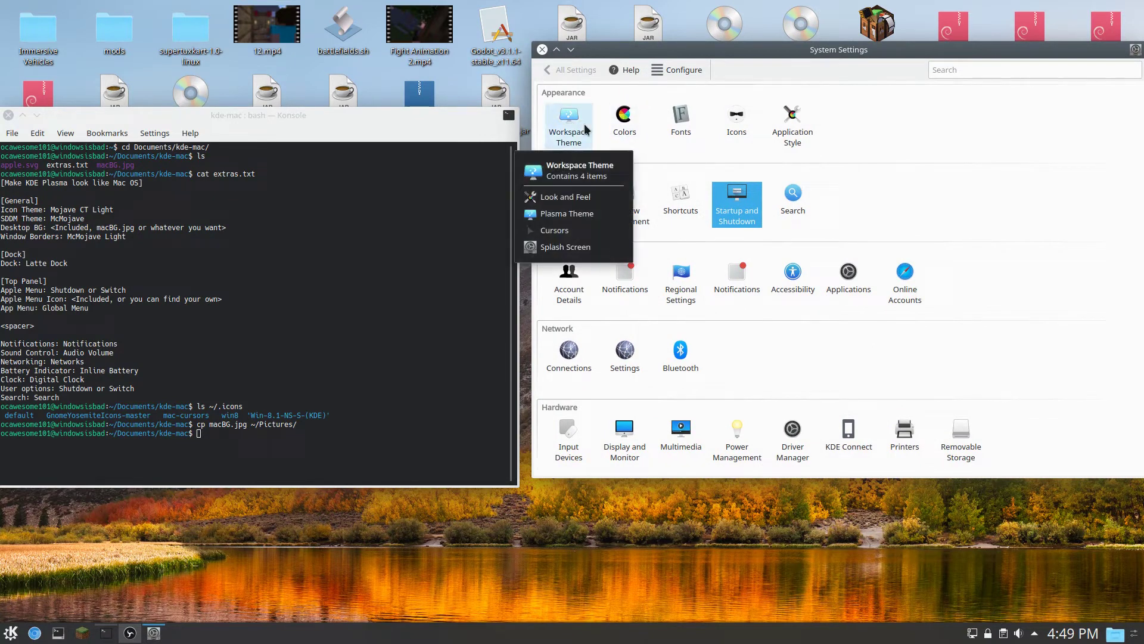
right_click(721, 48)
mouse_move(796, 106)
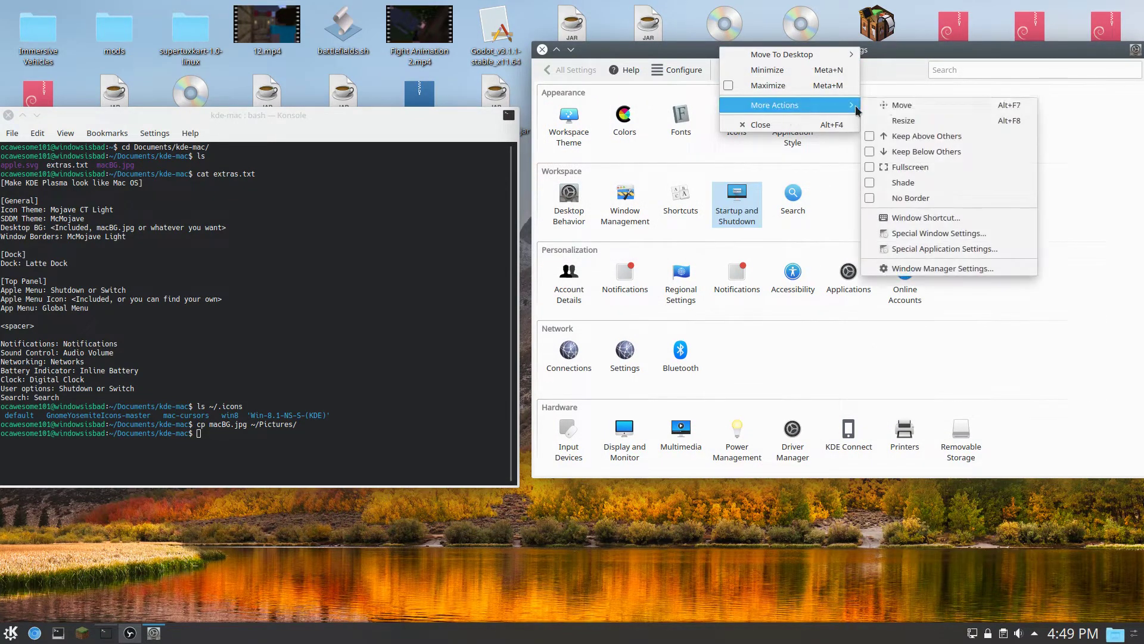
left_click(923, 269)
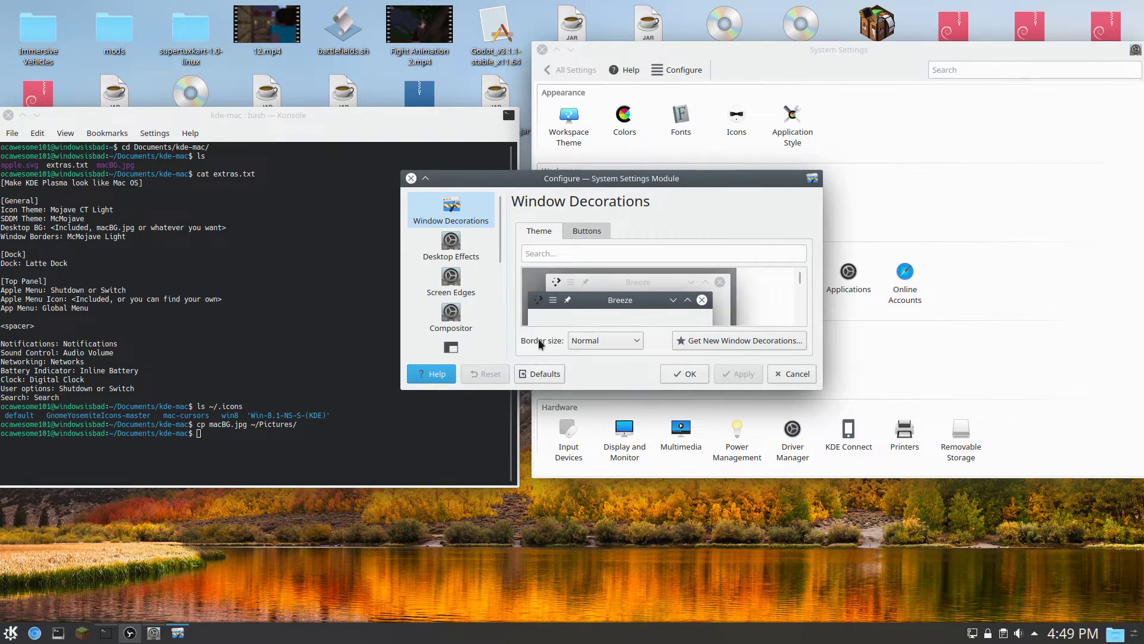
left_click_drag(601, 390, 593, 498)
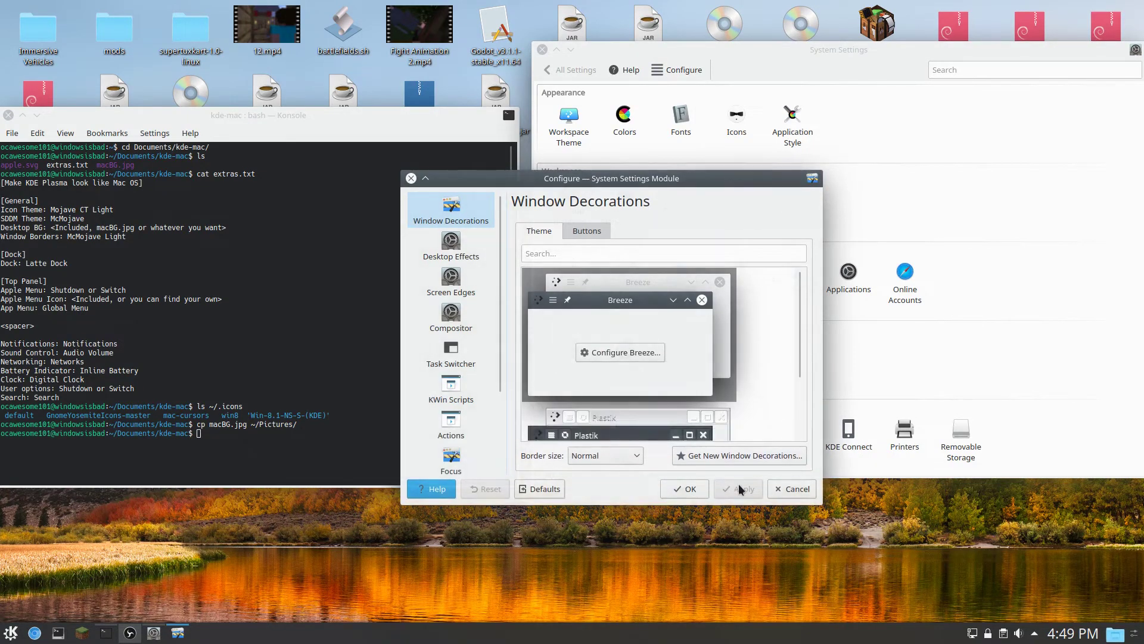
left_click(792, 481)
left_click(570, 203)
left_click(571, 211)
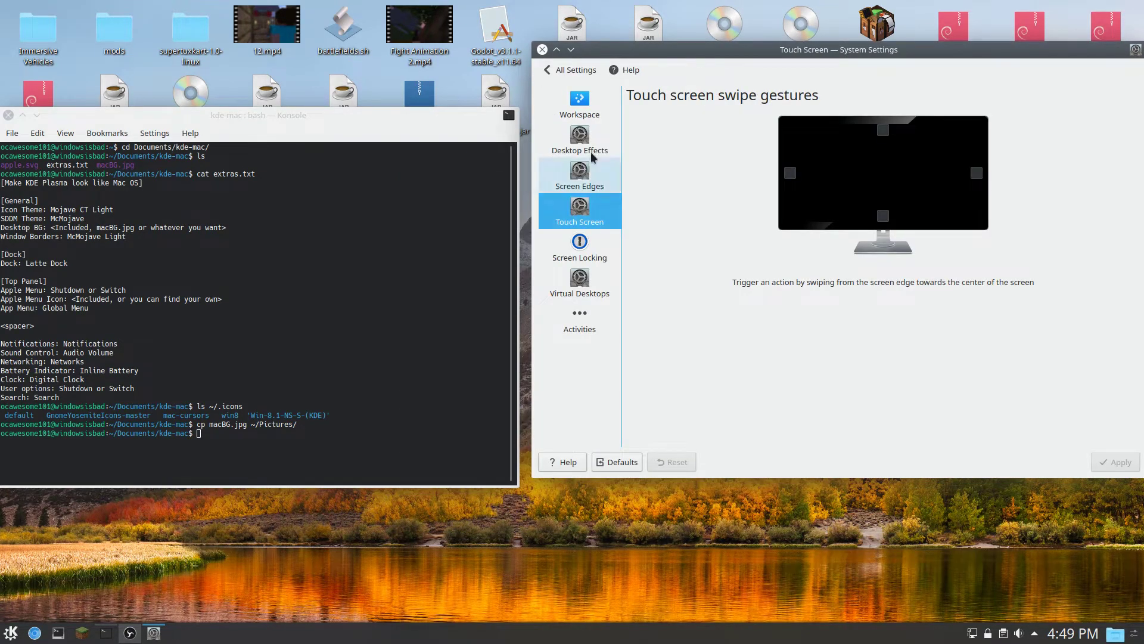
left_click(583, 113)
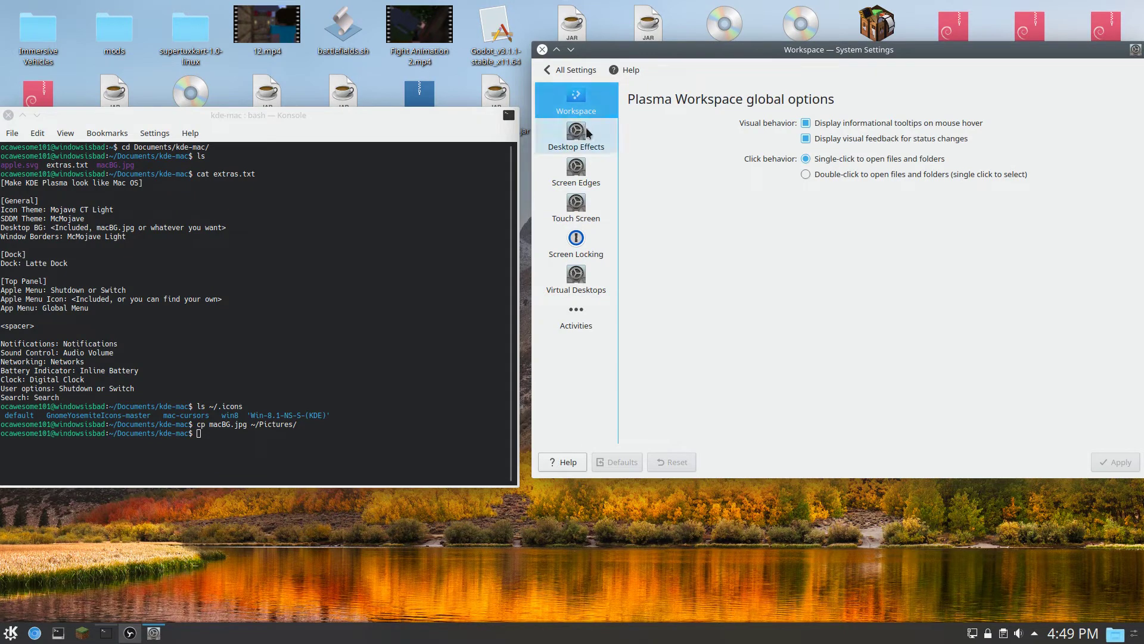
Step: Open the window manager settings at Window Decorations and enlarge the dialog to show more themes
right_click(701, 51)
mouse_move(748, 112)
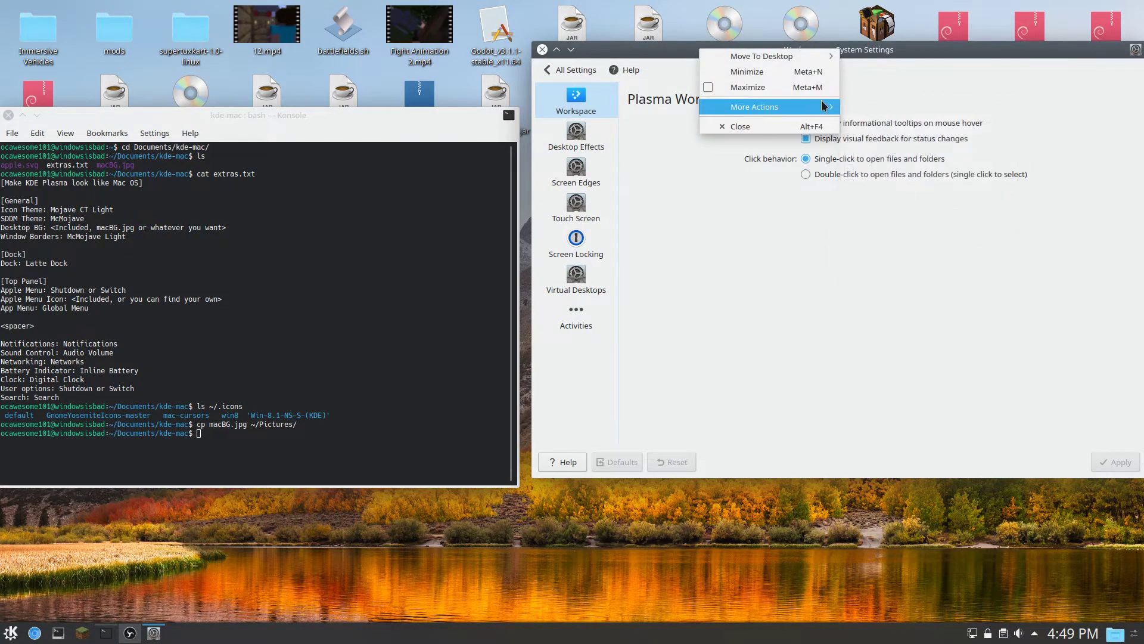
left_click(883, 270)
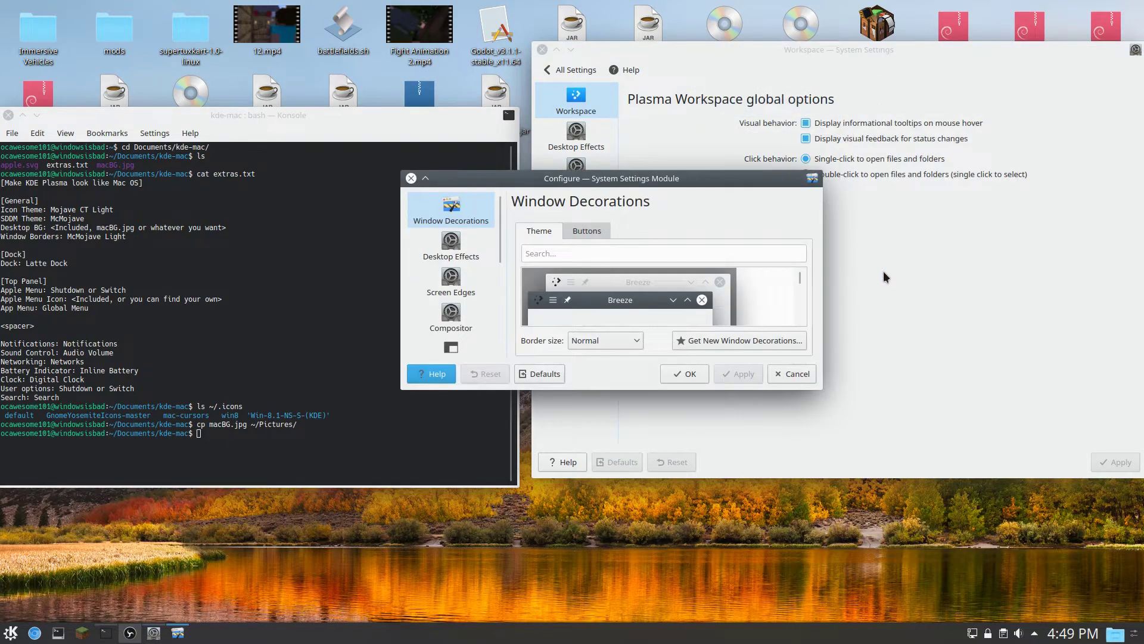
left_click_drag(600, 387, 664, 508)
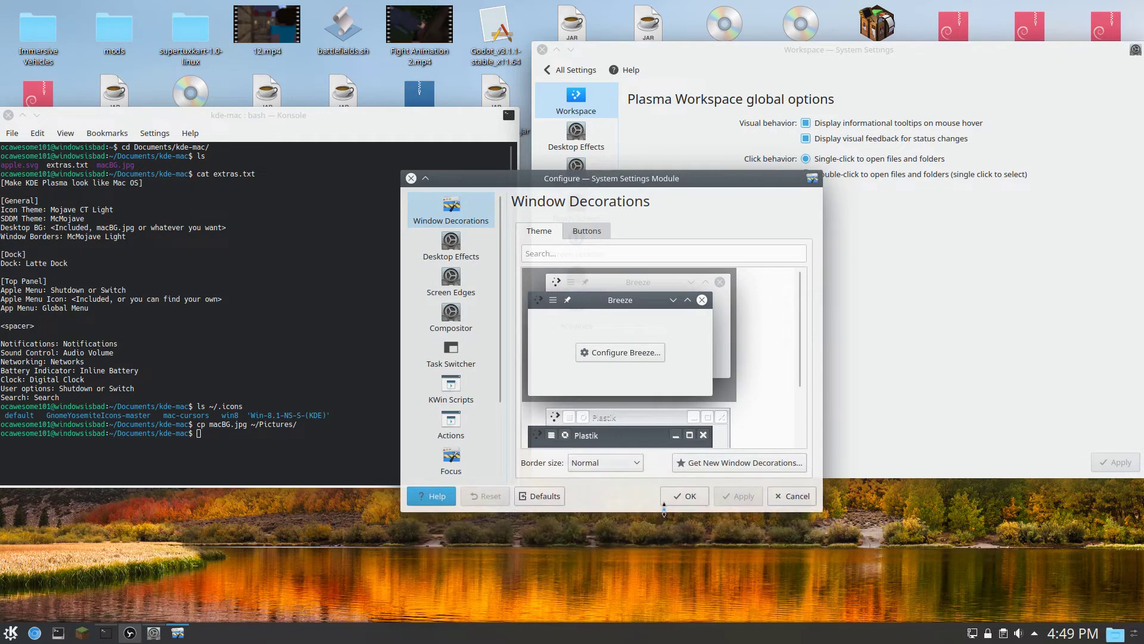
left_click_drag(642, 191, 465, 120)
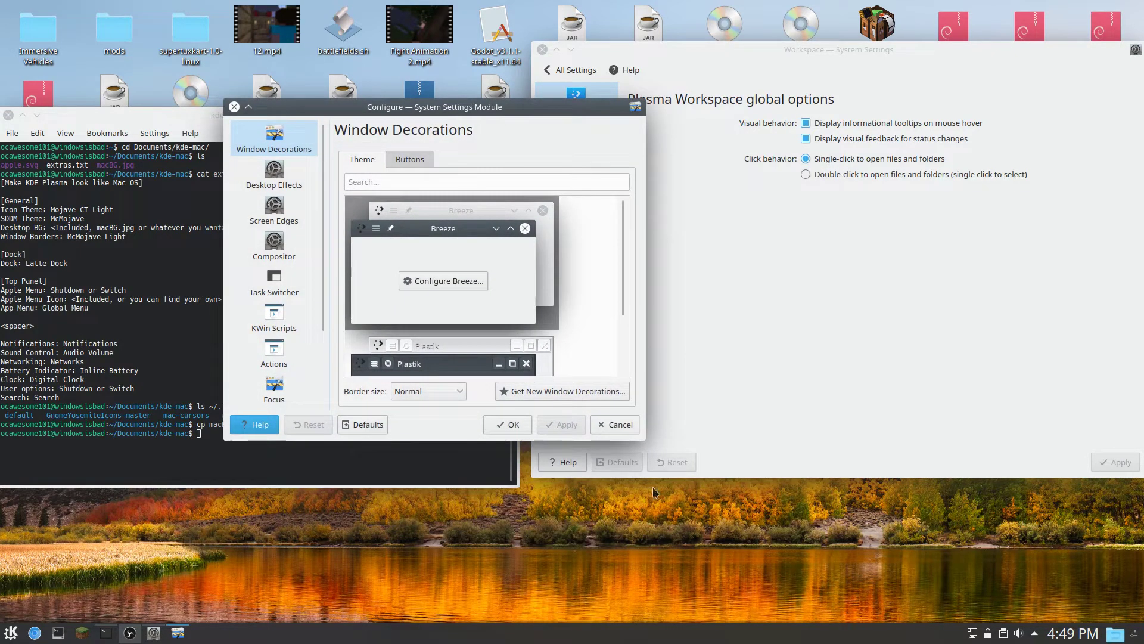
left_click_drag(645, 440, 787, 493)
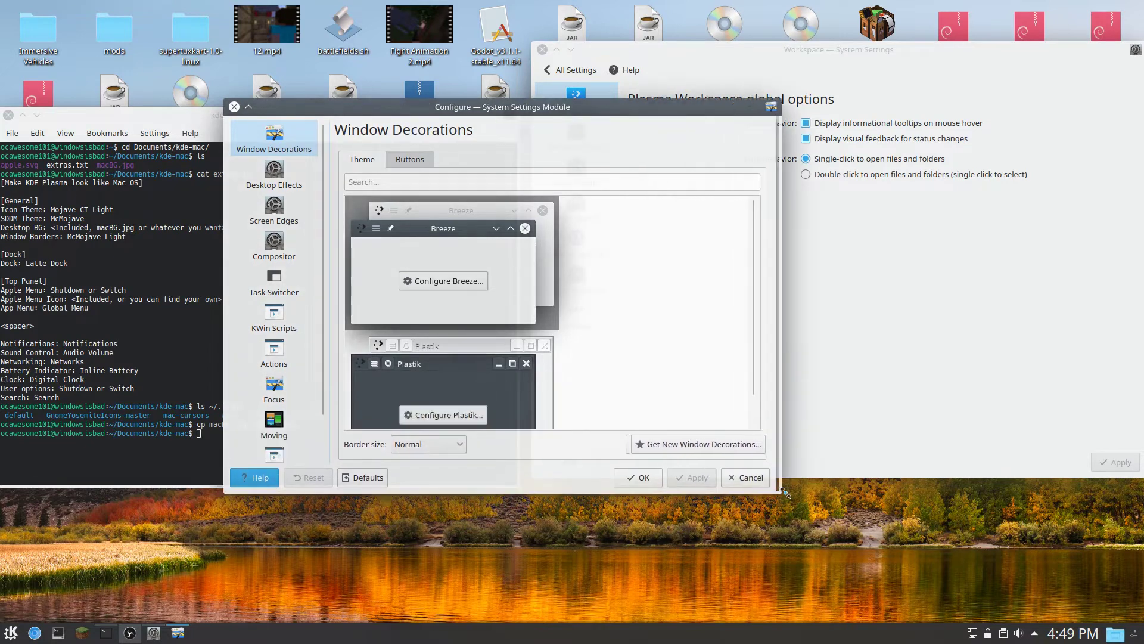
left_click(592, 47)
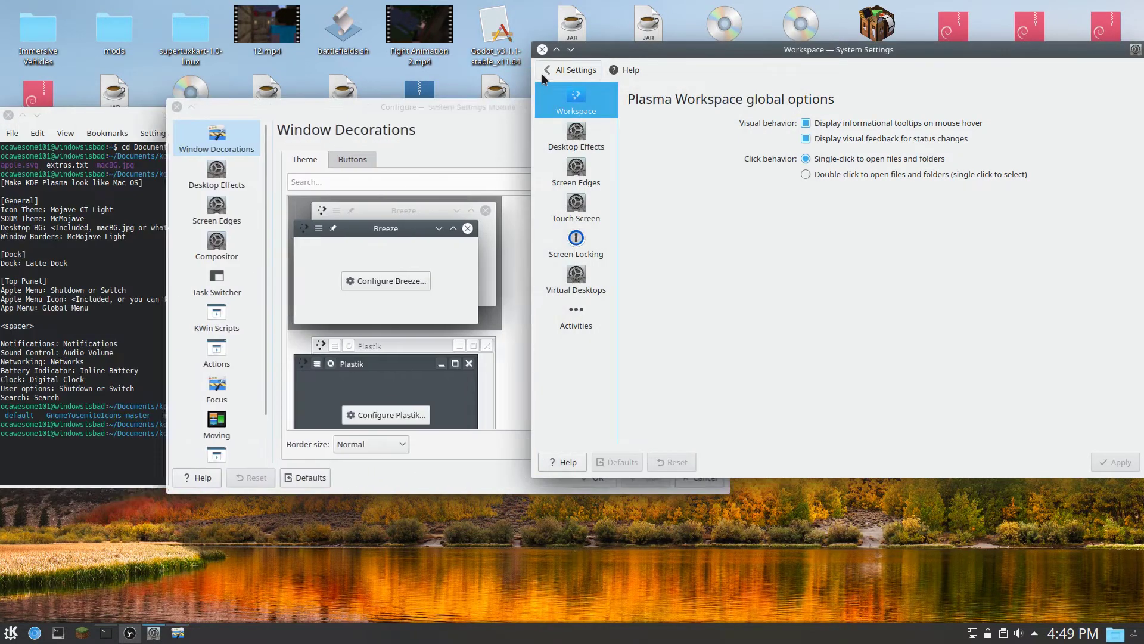
left_click(571, 70)
right_click(638, 54)
mouse_move(691, 112)
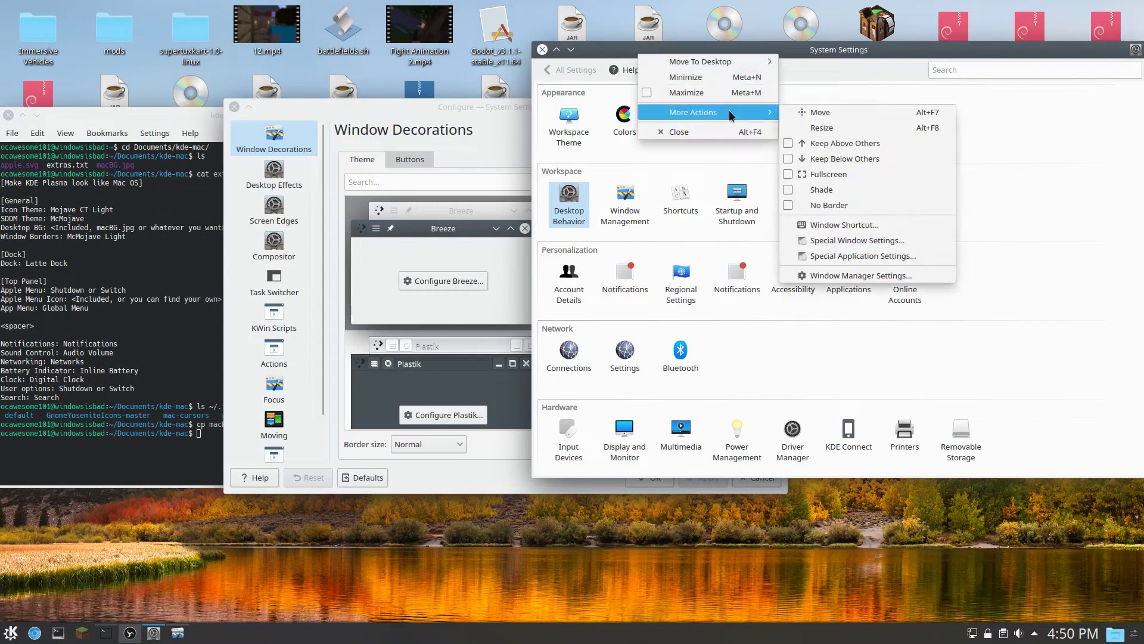
left_click(954, 427)
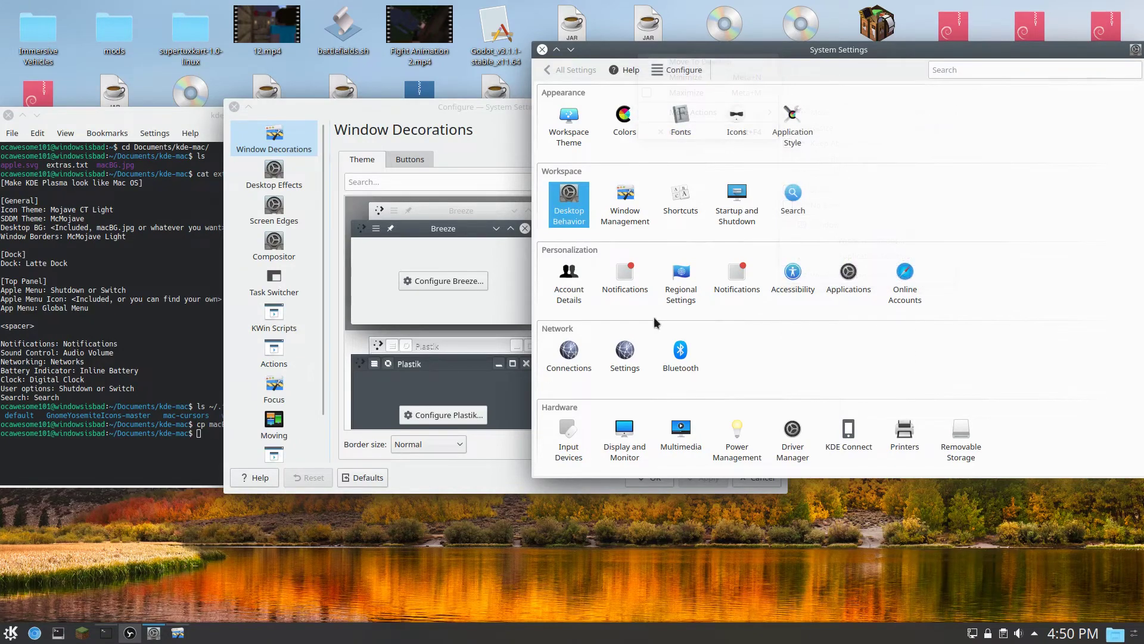
Step: Open the downloadable window decorations and search them for "McMojave"
left_click_drag(452, 110, 509, 137)
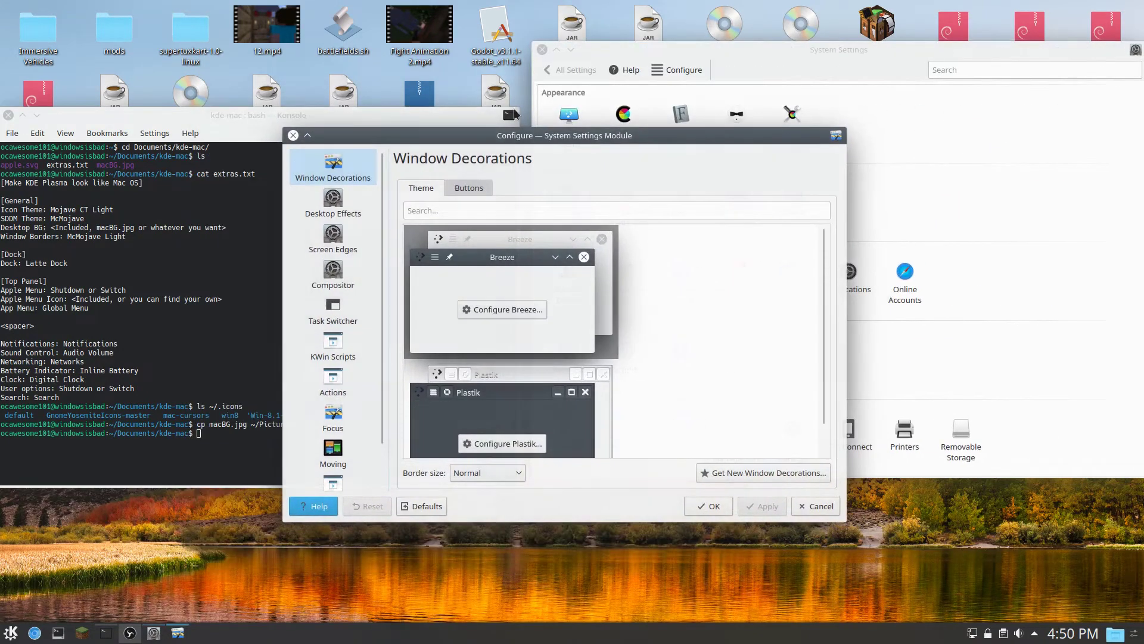
left_click(722, 467)
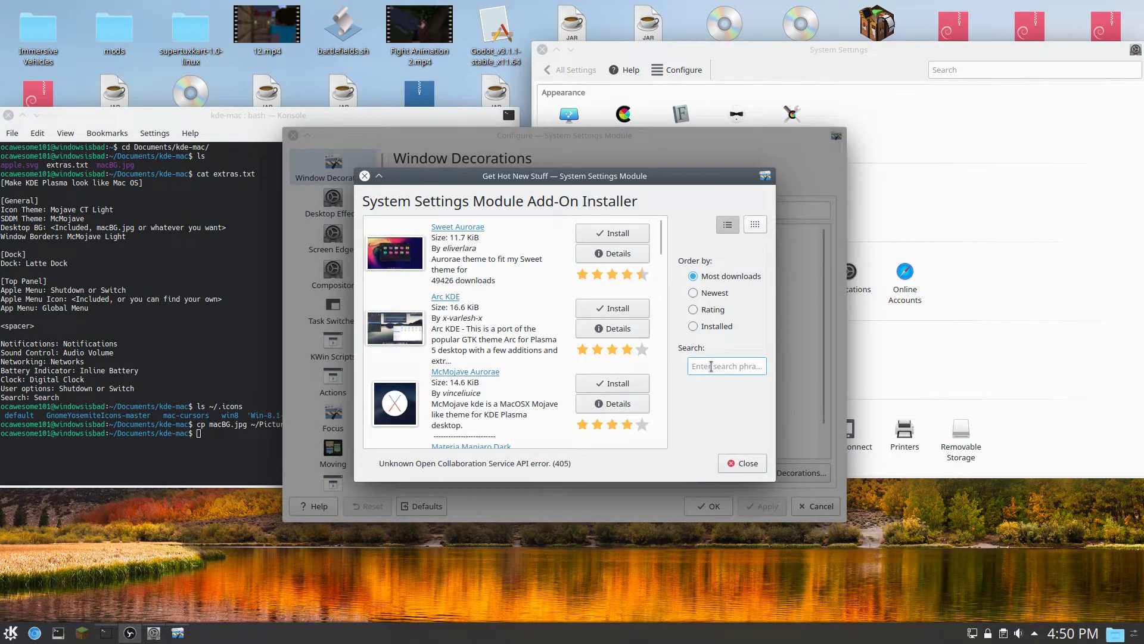
type("Mc")
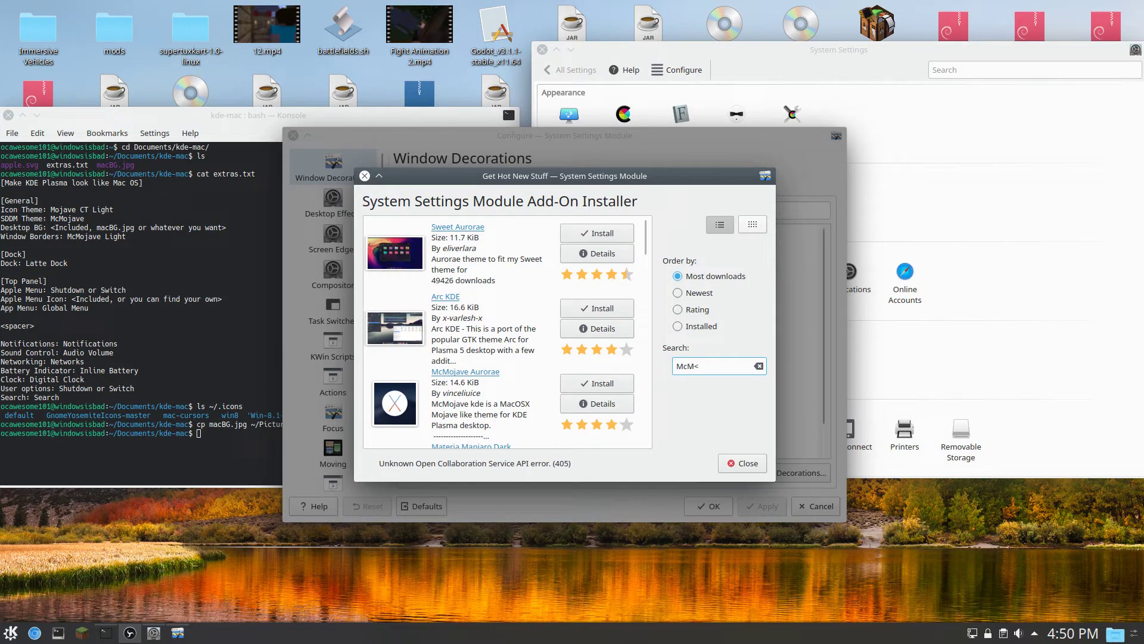
type("M<")
key("BackSpace")
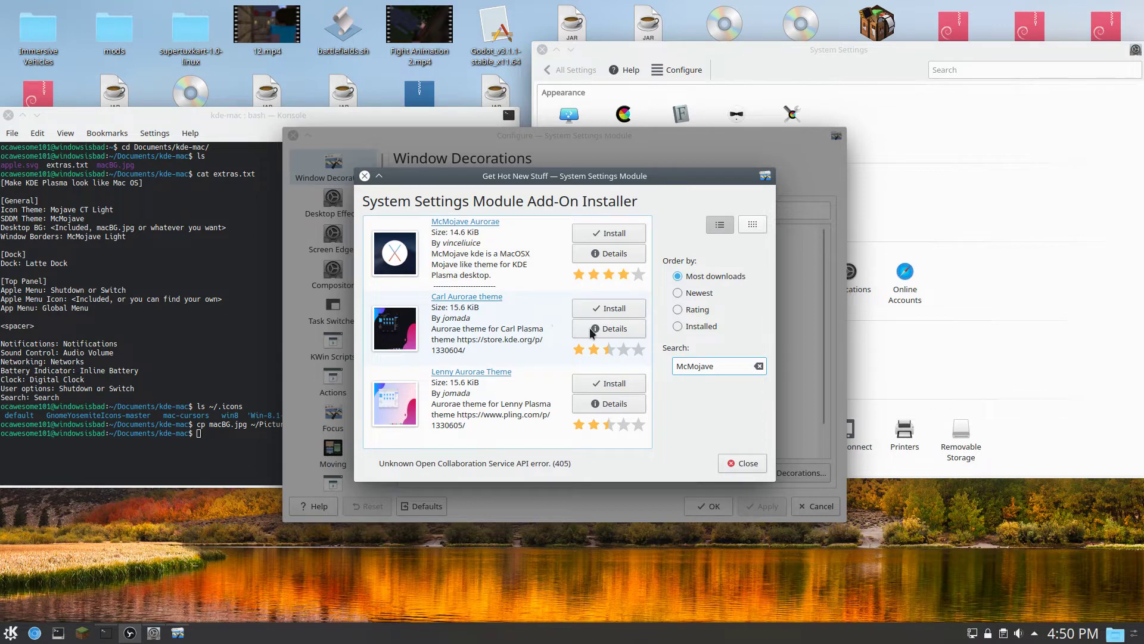
Step: Search the downloadable window decorations for "mojave" and install the mojave CT theme
left_click_drag(693, 366, 660, 366)
type("m")
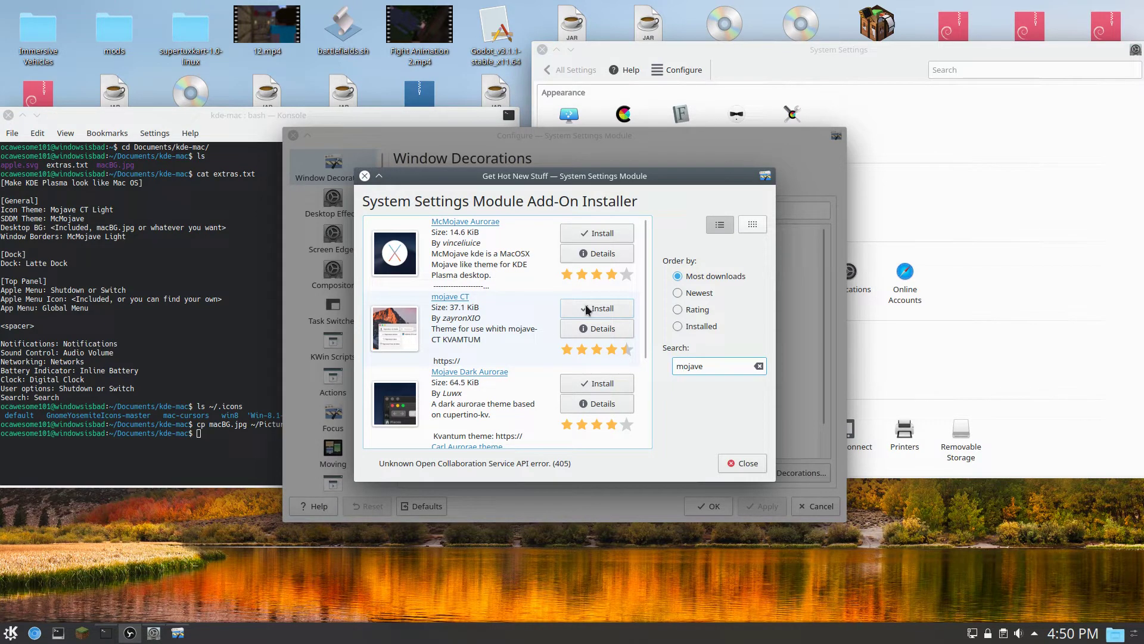
scroll(586, 310, "down", 4)
scroll(586, 310, "up", 4)
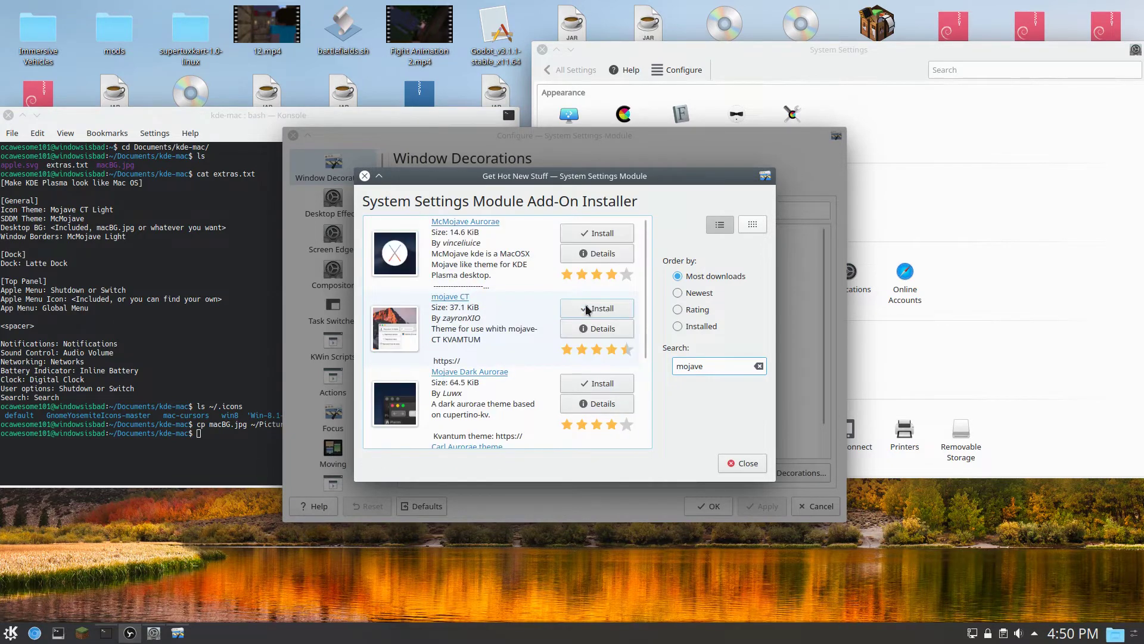
left_click(602, 309)
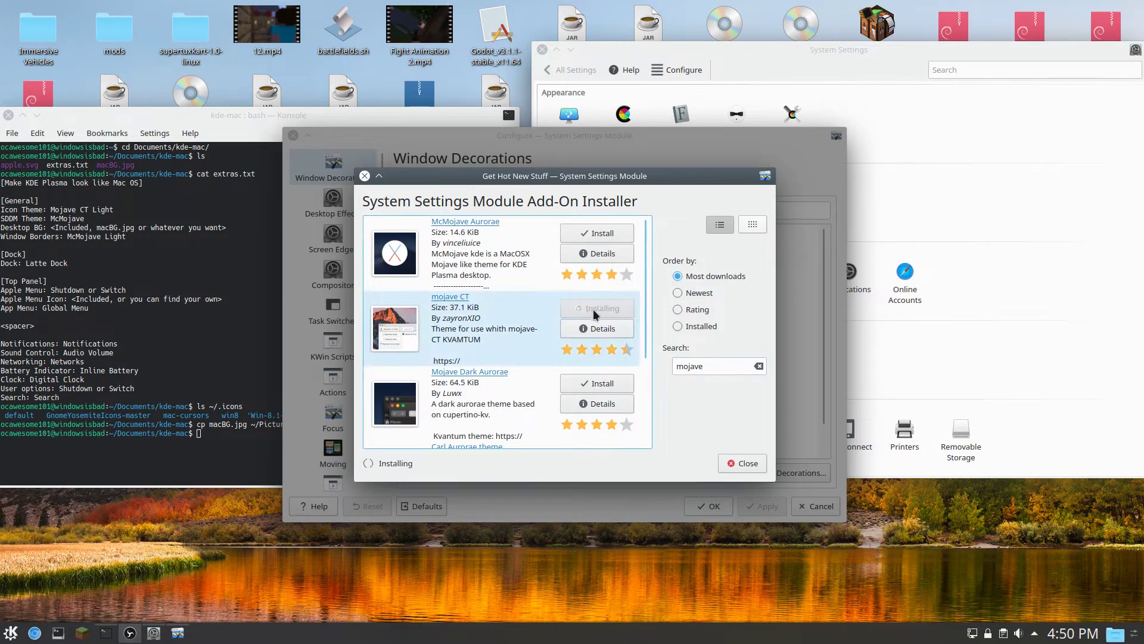
Step: Close the add-on installer and apply Mojave-CT as the window decoration theme
left_click(747, 464)
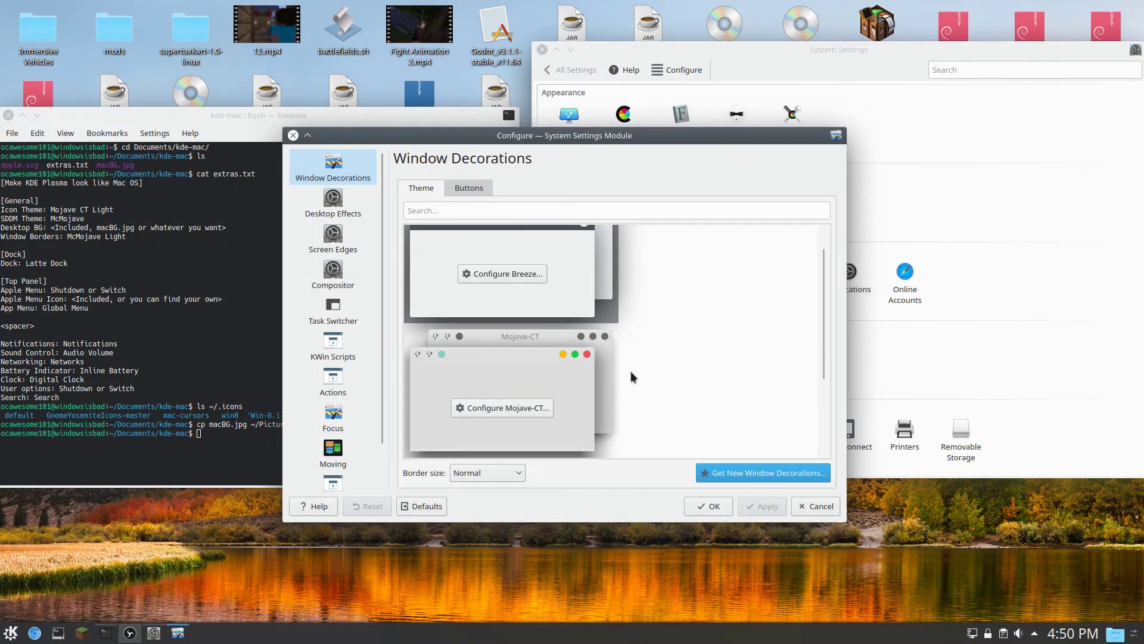
left_click(526, 376)
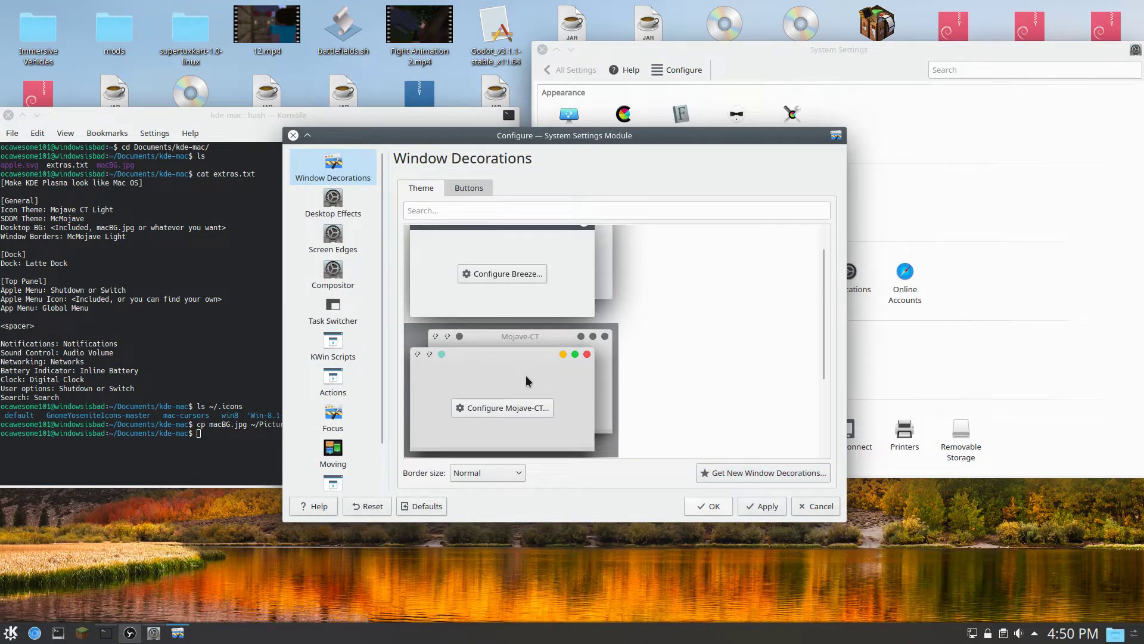
left_click(760, 507)
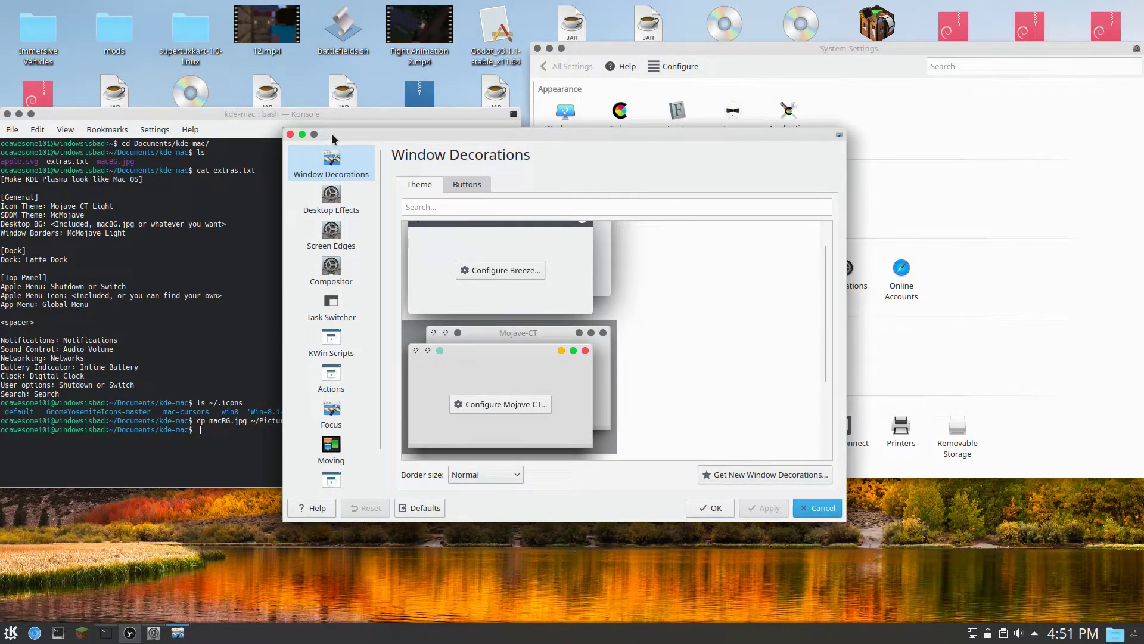
Step: Move the decorations dialog aside and test the new titlebar buttons by minimizing, maximizing and restoring the terminal window
left_click_drag(331, 133, 294, 146)
left_click(164, 113)
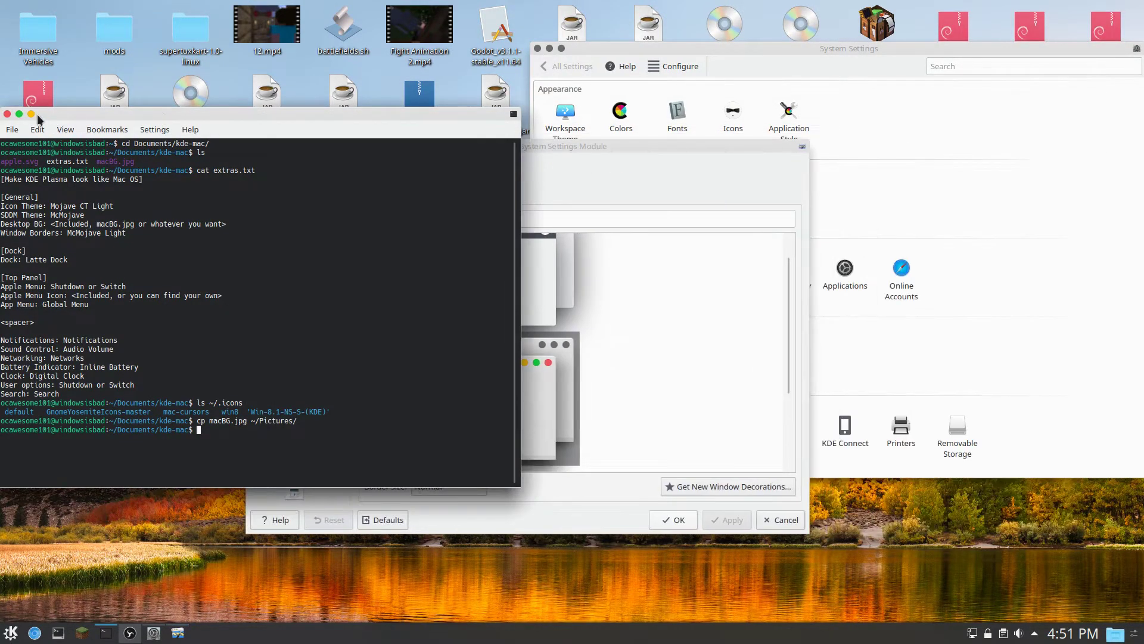
left_click(31, 113)
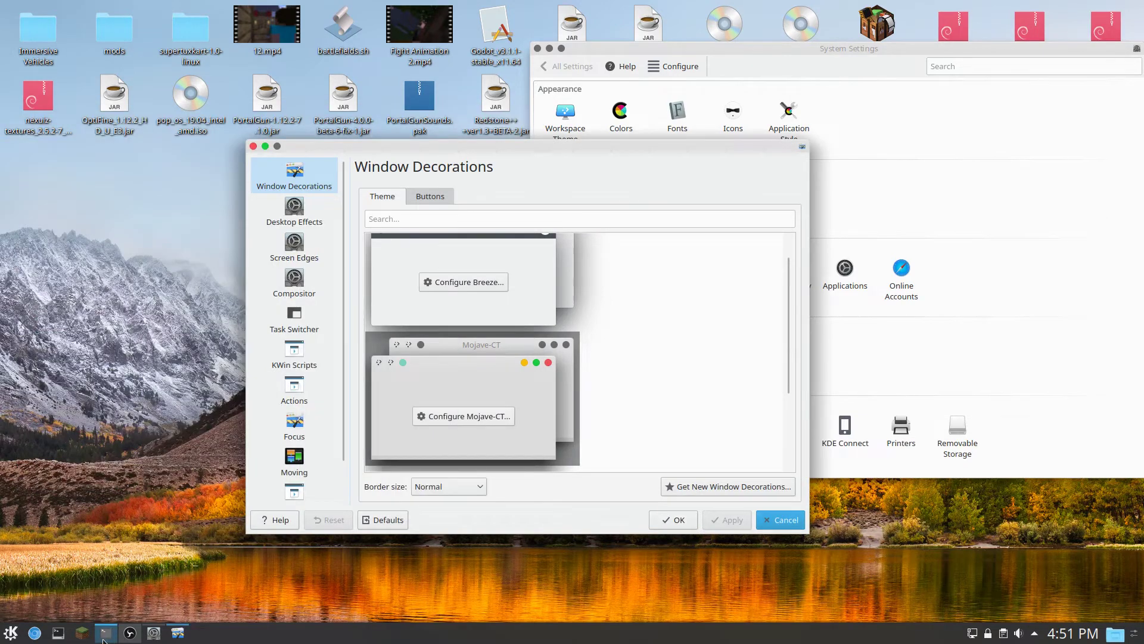
left_click(105, 633)
left_click(19, 113)
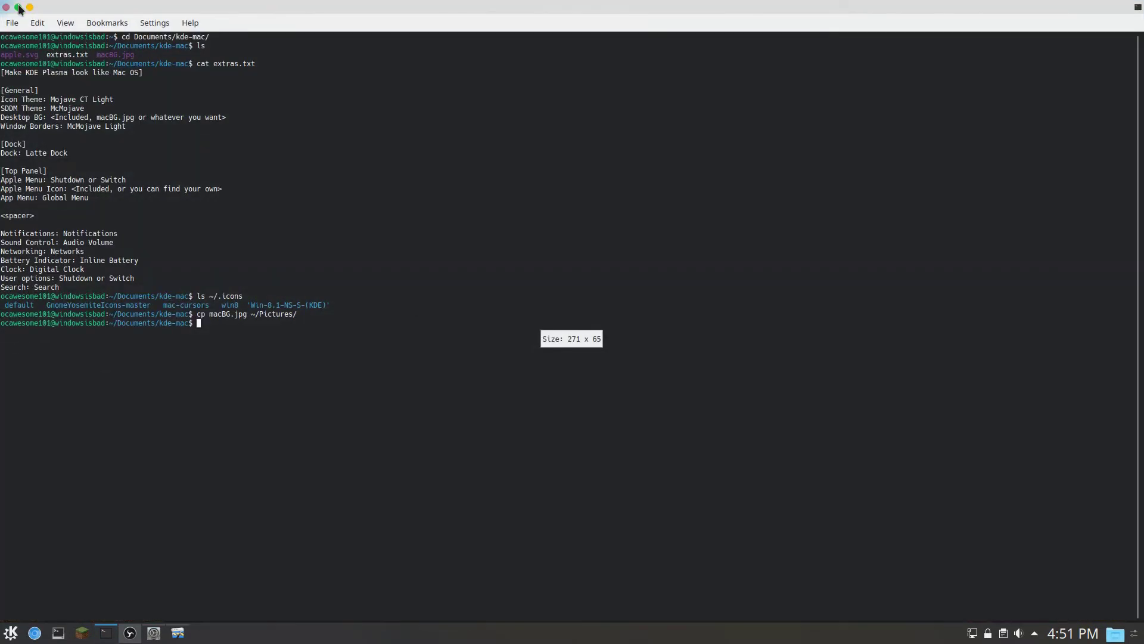
left_click(19, 7)
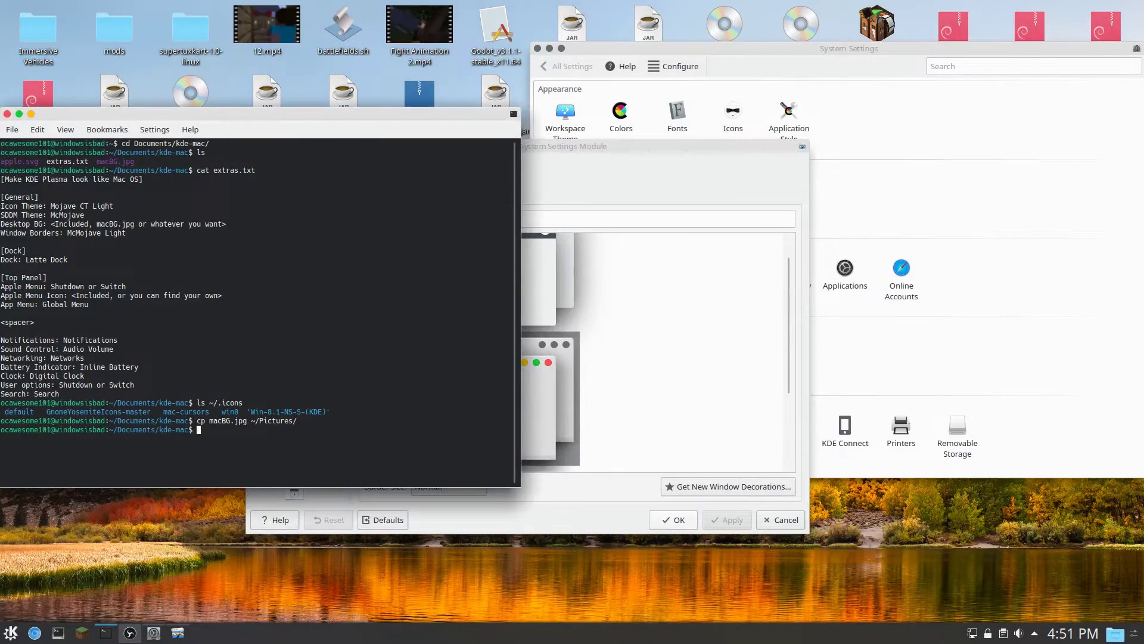
Step: Open a second terminal window, place it over System Settings and close the Window Decorations dialog
key("ctrl+shift+n")
left_click(630, 250)
left_click_drag(623, 160, 844, 97)
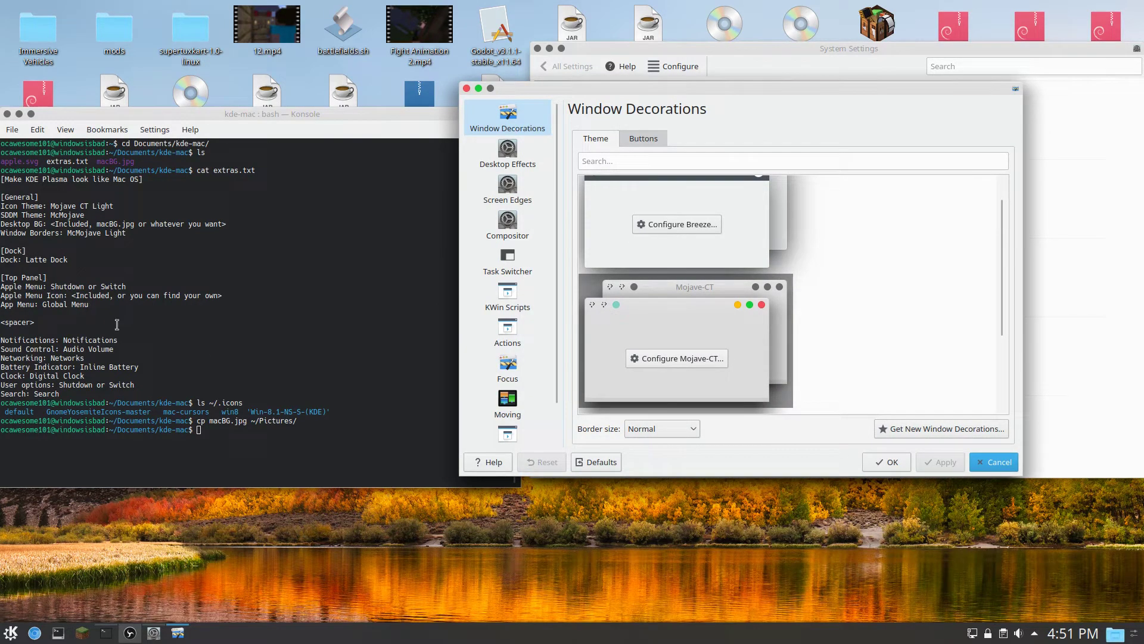
left_click(387, 425)
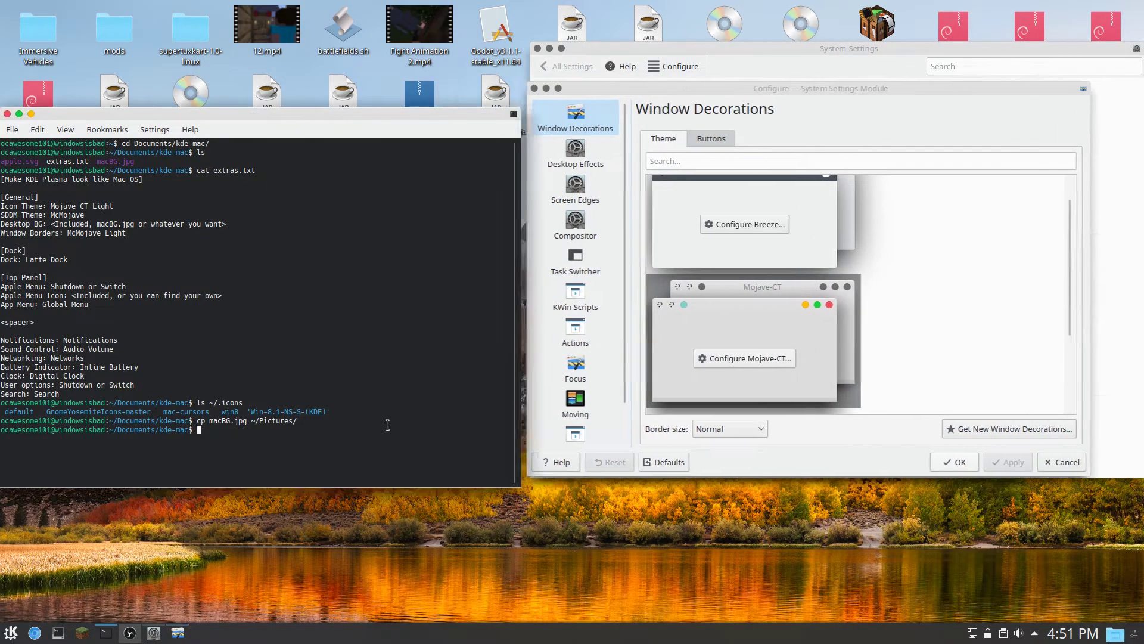
key("ctrl+shift+n")
left_click_drag(322, 253, 839, 79)
left_click_drag(852, 95, 852, 96)
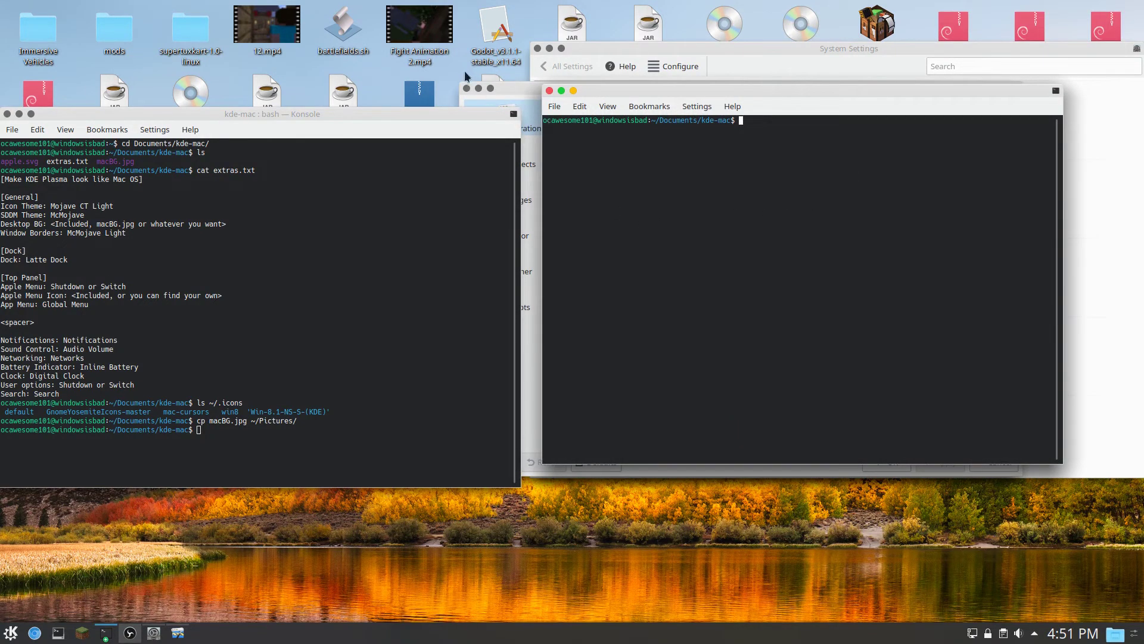
left_click(467, 90)
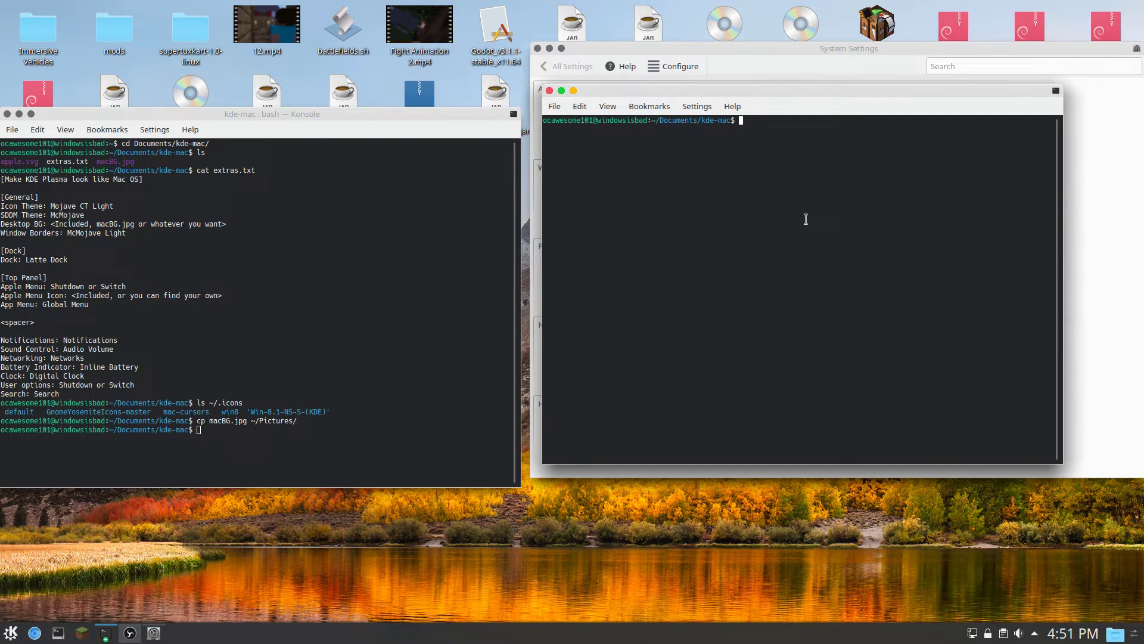
Step: Run "sudo apt install latte-dock" in the second terminal, enter the account password, and close that terminal
type("sudo apt install latte-dock")
key("Return")
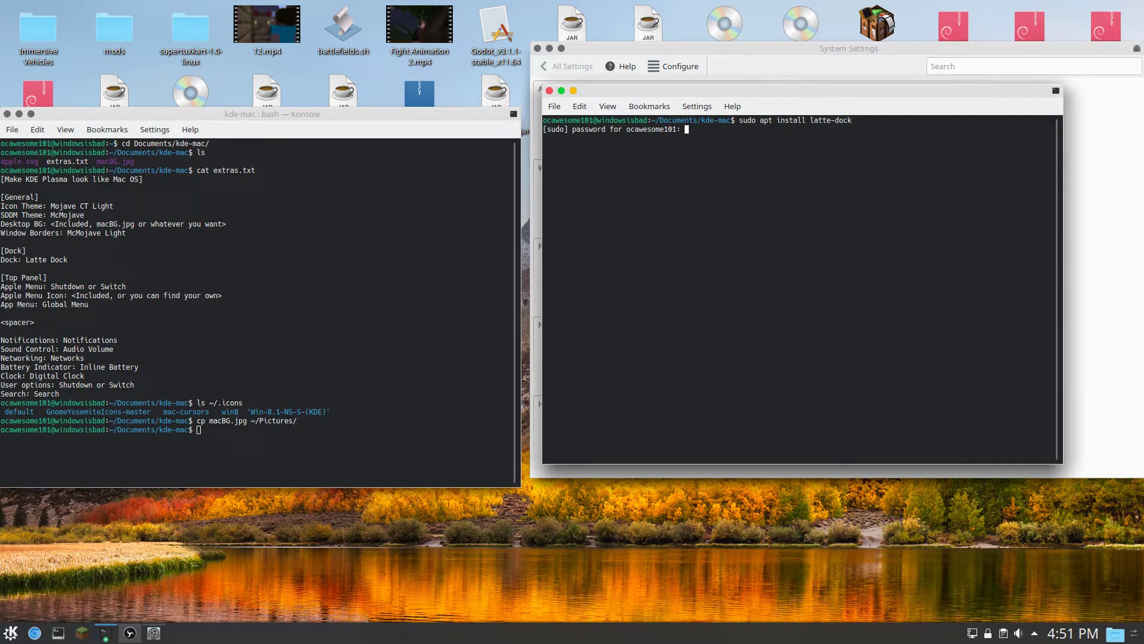
key("Return")
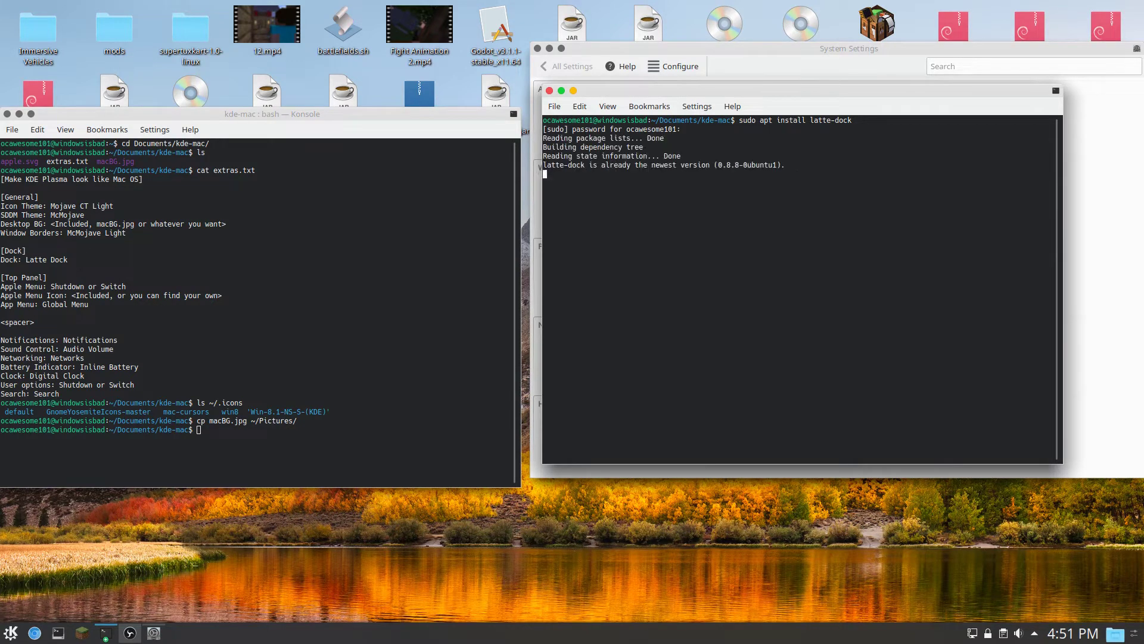
left_click_drag(826, 174, 535, 127)
left_click(671, 172)
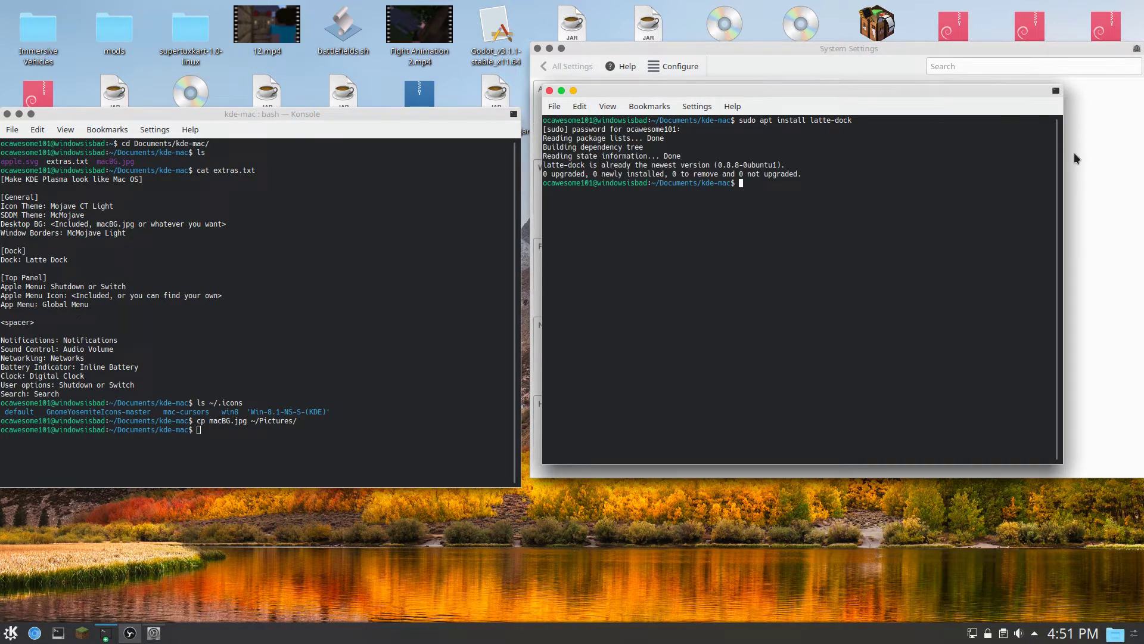
left_click_drag(623, 91, 493, 91)
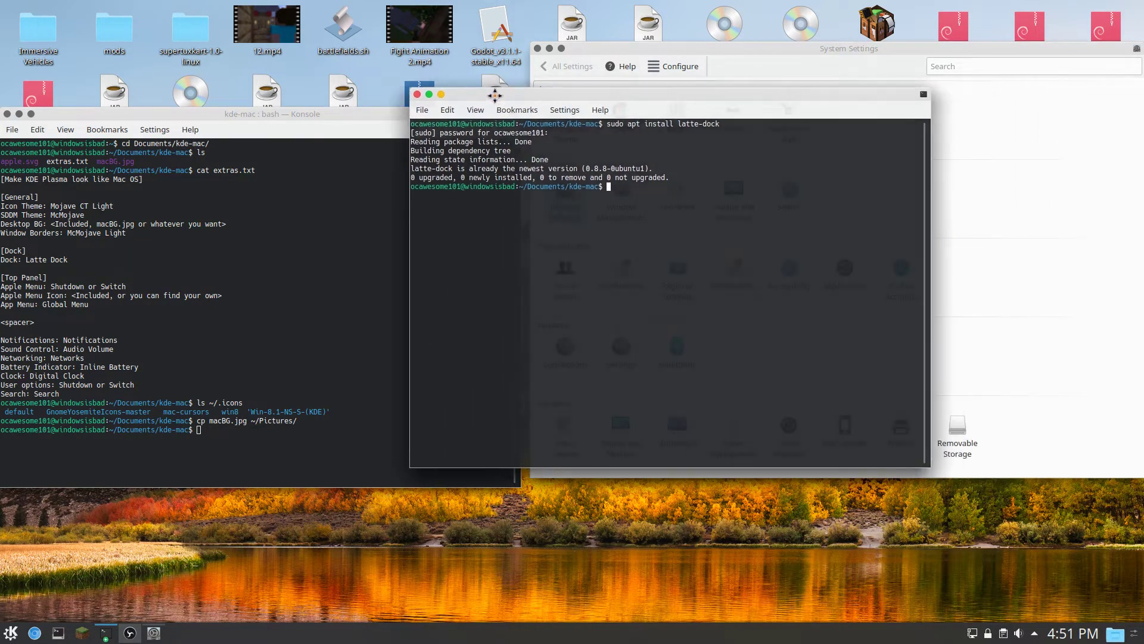
left_click_drag(564, 94, 638, 103)
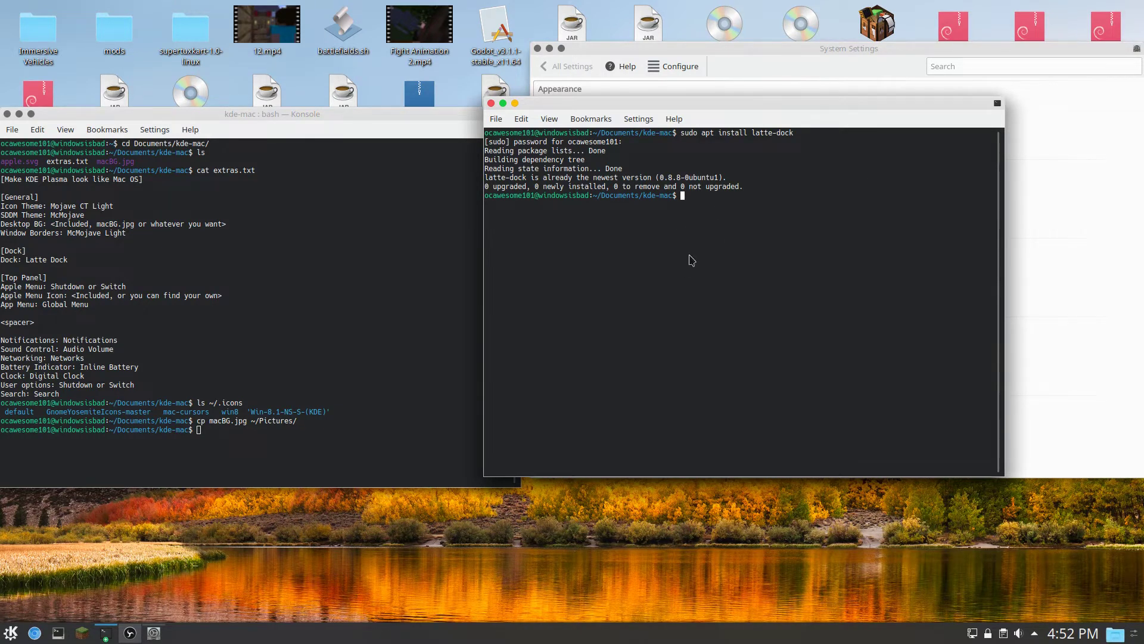
key("ctrl+d")
Step: Switch to Discover, search for "latte dock", view the Latte page, and close the software center
key("super")
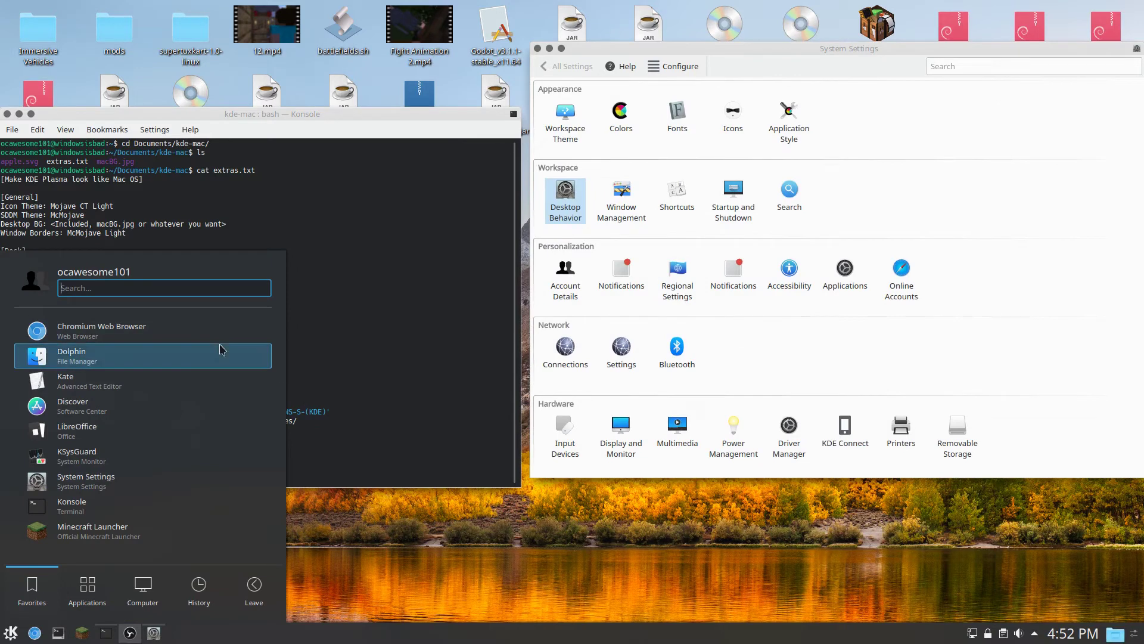
left_click(138, 405)
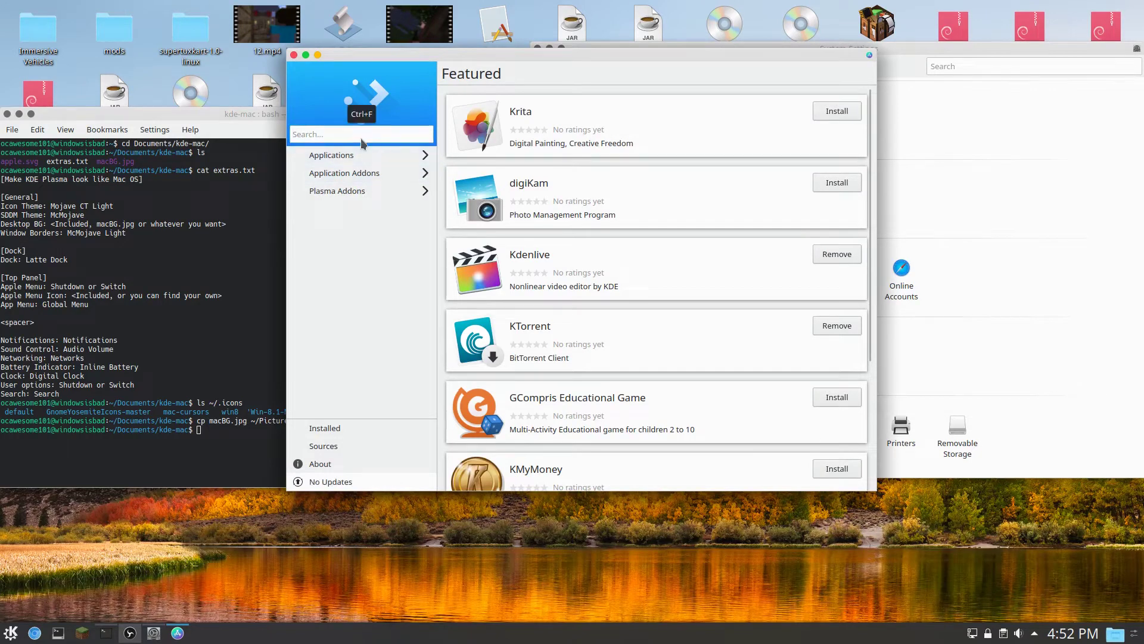
type("latte")
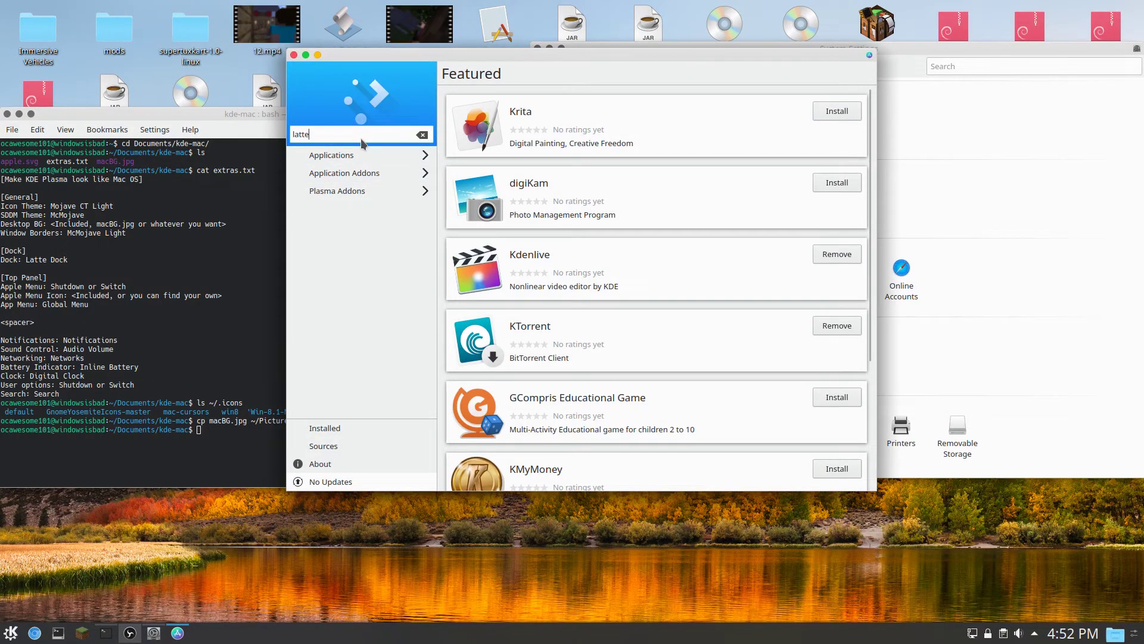
type(" dock")
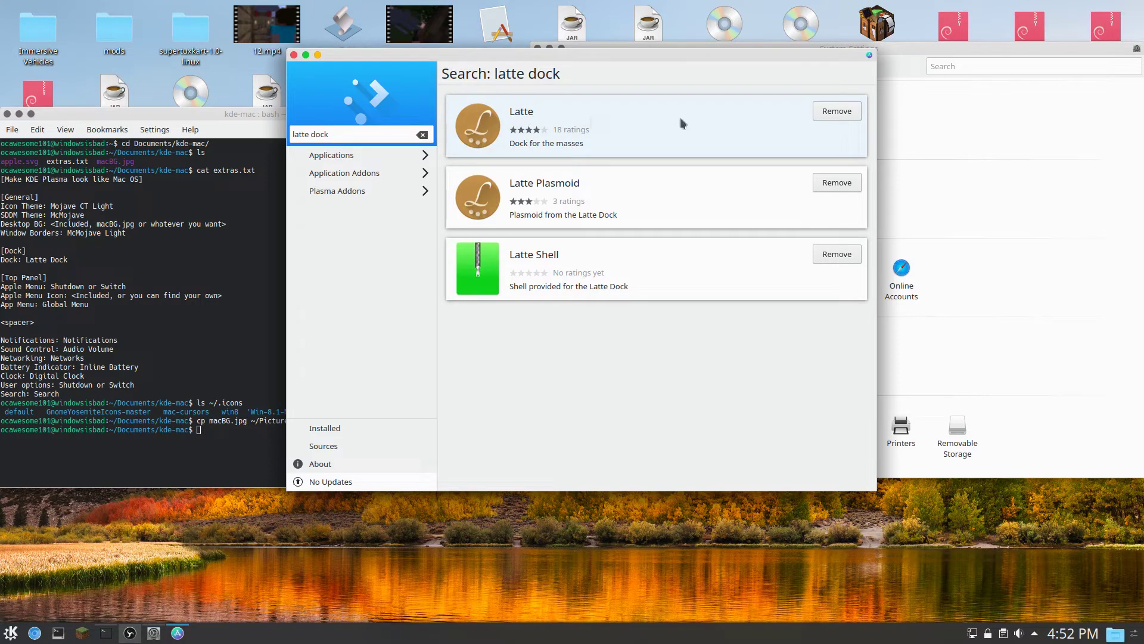
left_click(648, 131)
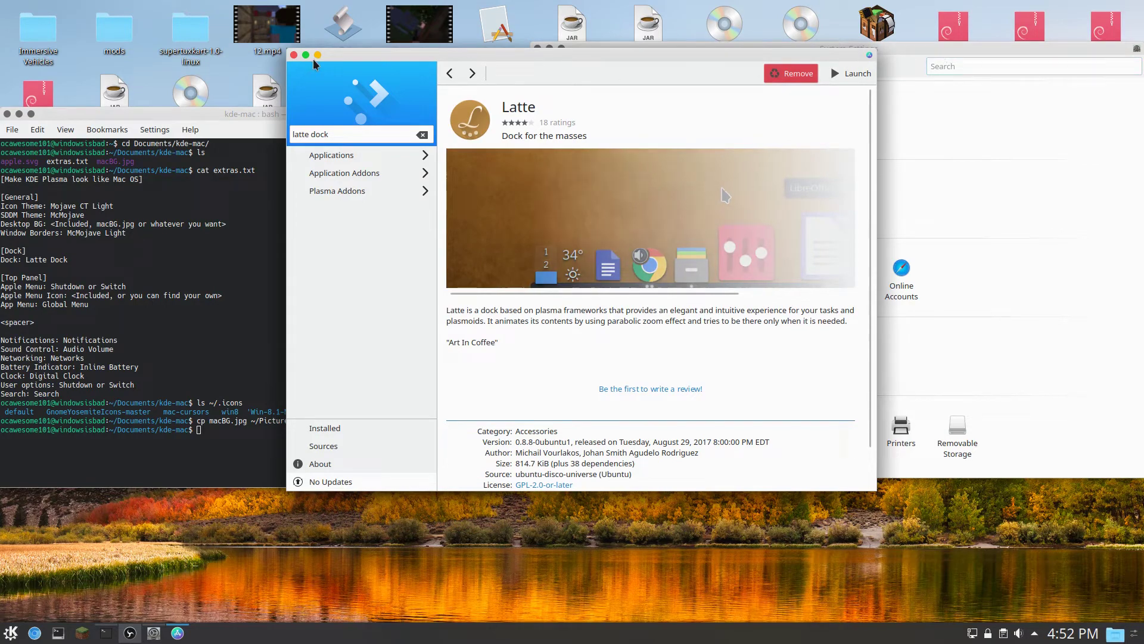
left_click(294, 55)
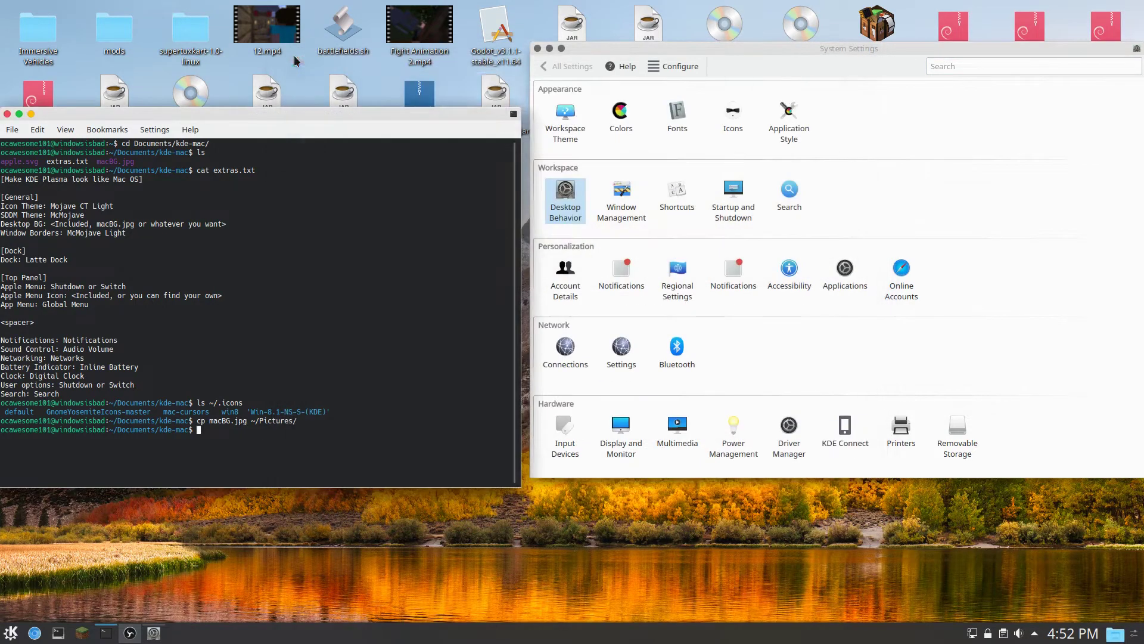
Step: Remove the Menu button from the titlebar layout in the Window Decorations settings and confirm the change
right_click(691, 48)
mouse_move(745, 105)
left_click(890, 270)
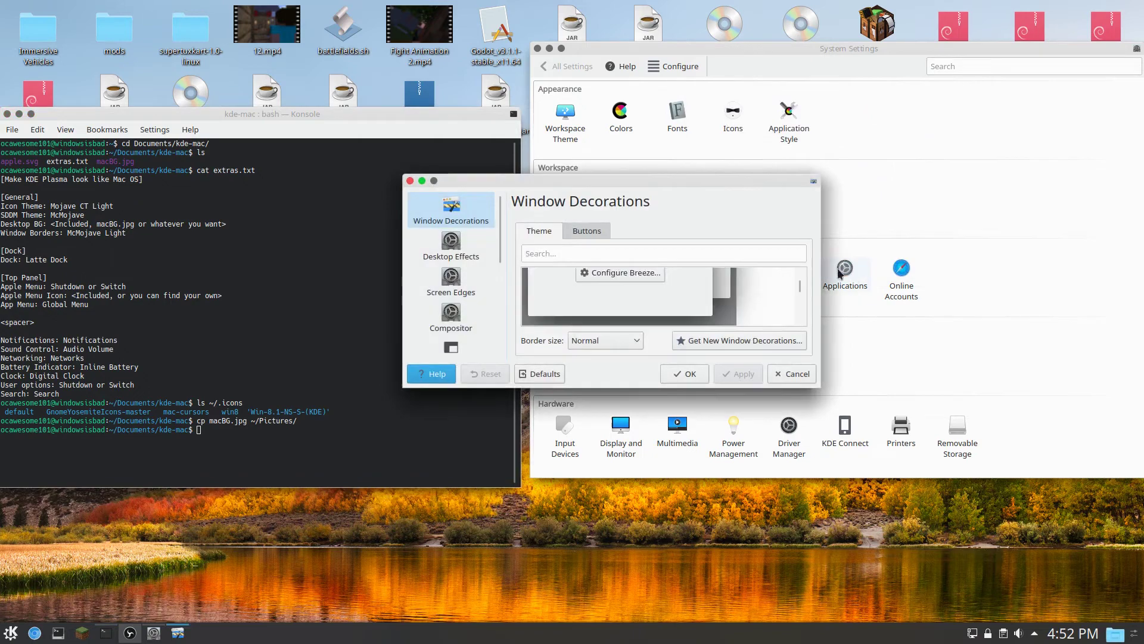
left_click(577, 235)
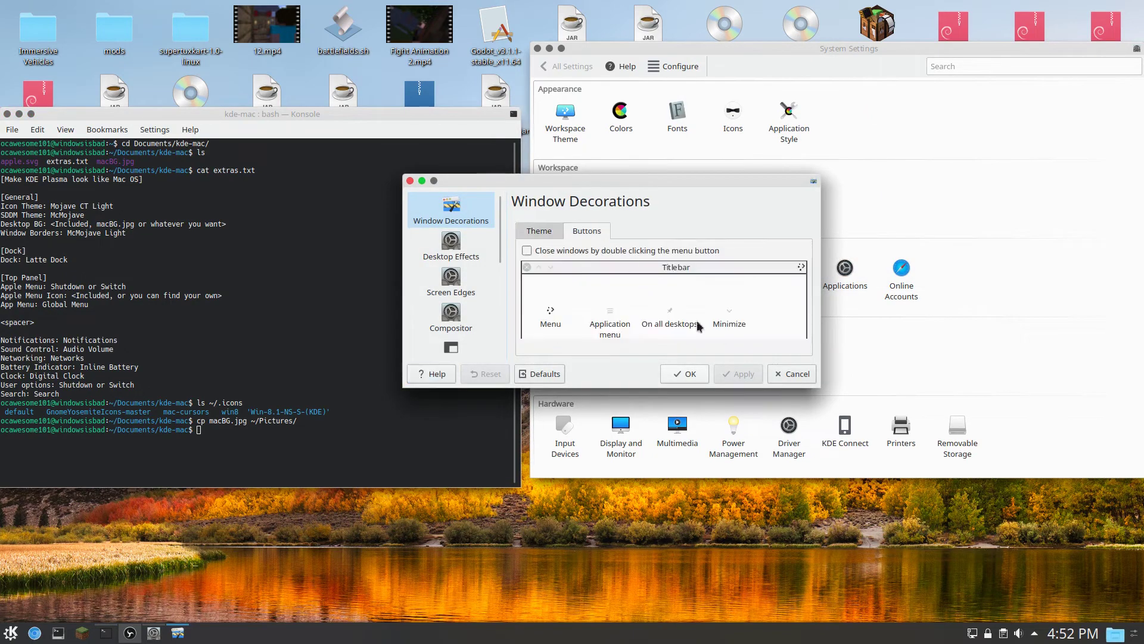
left_click_drag(801, 266, 723, 303)
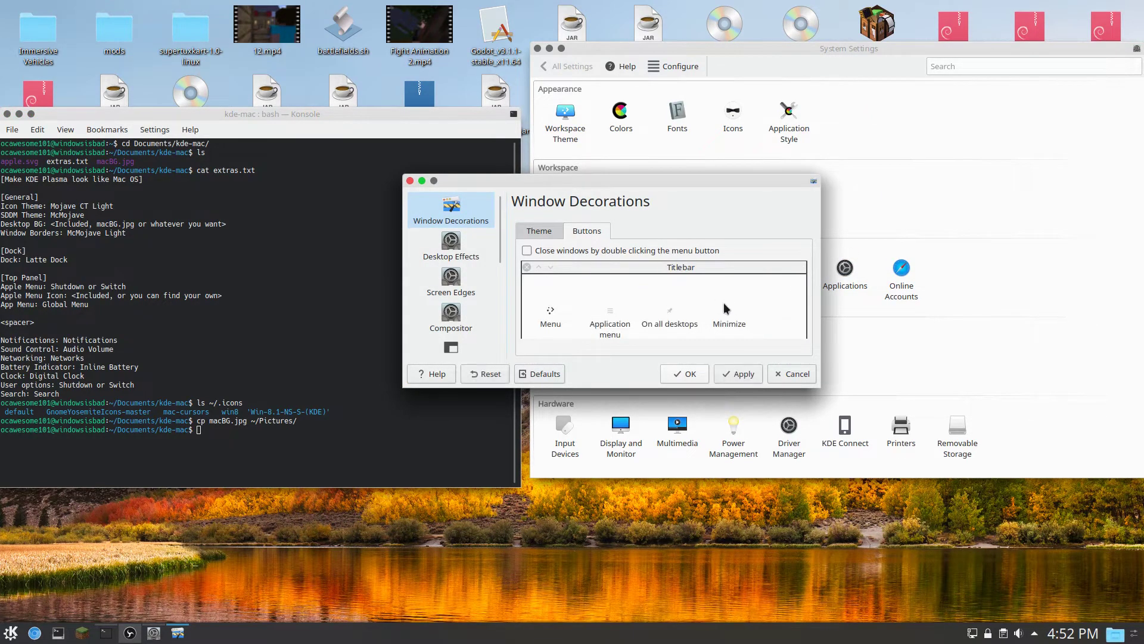
left_click(691, 374)
left_click_drag(598, 46, 730, 45)
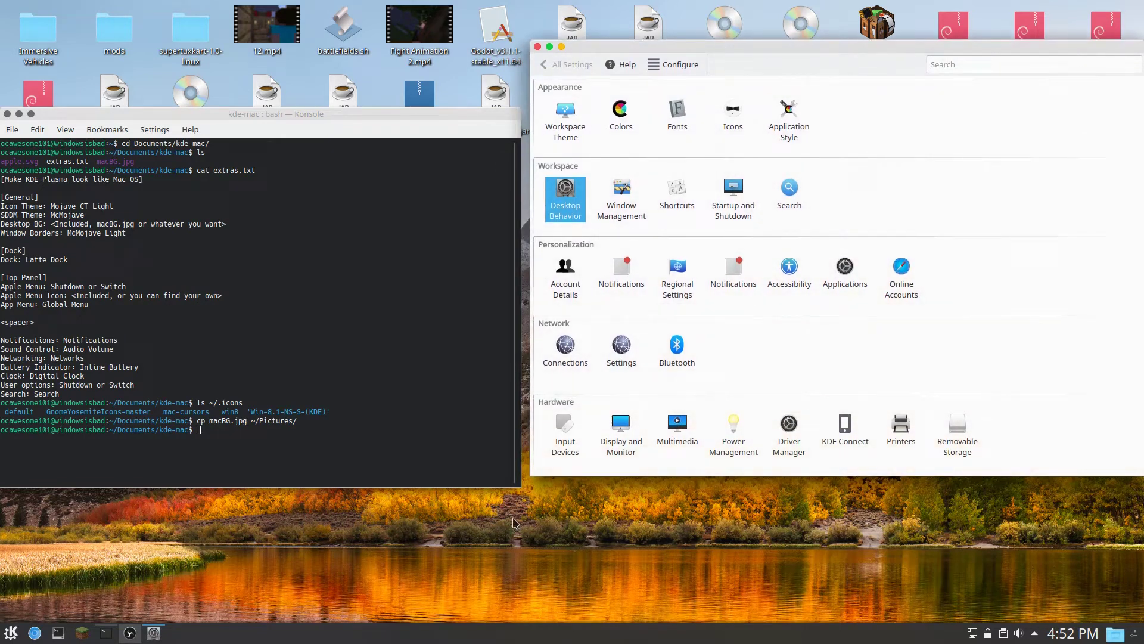
Step: Add an empty panel at the upper edge of the desktop and reduce its height
right_click(492, 550)
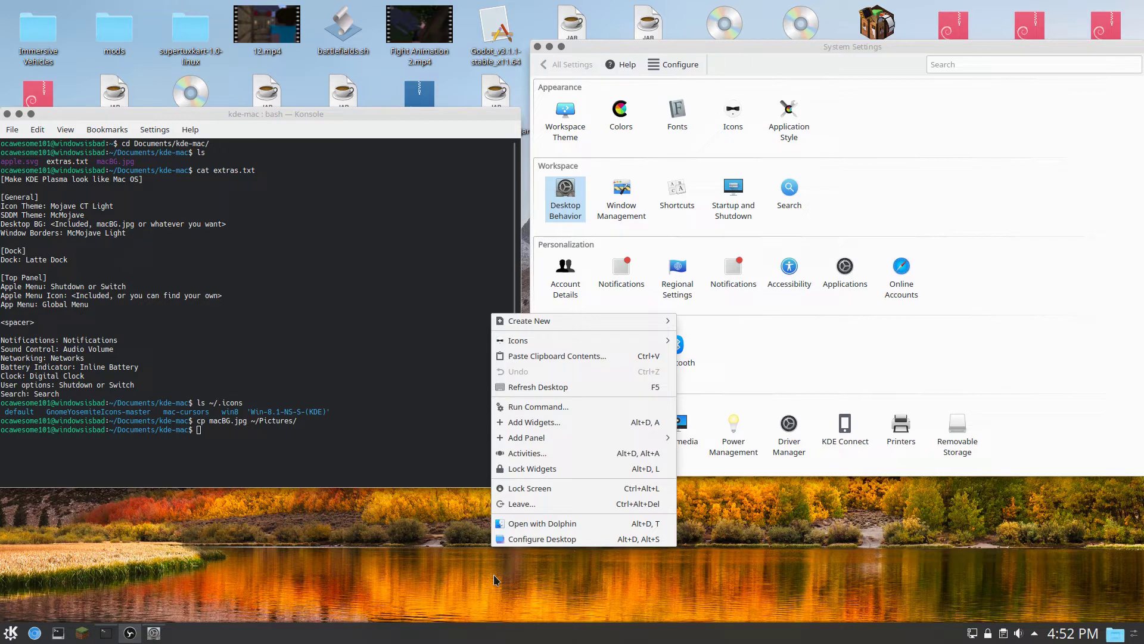
mouse_move(651, 446)
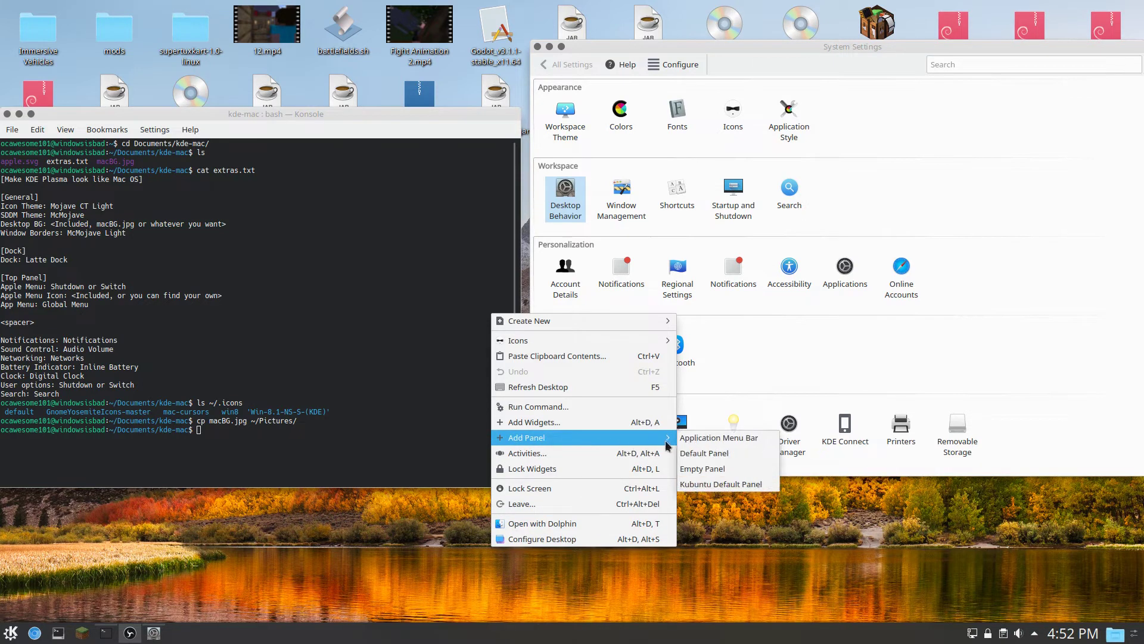
left_click(707, 469)
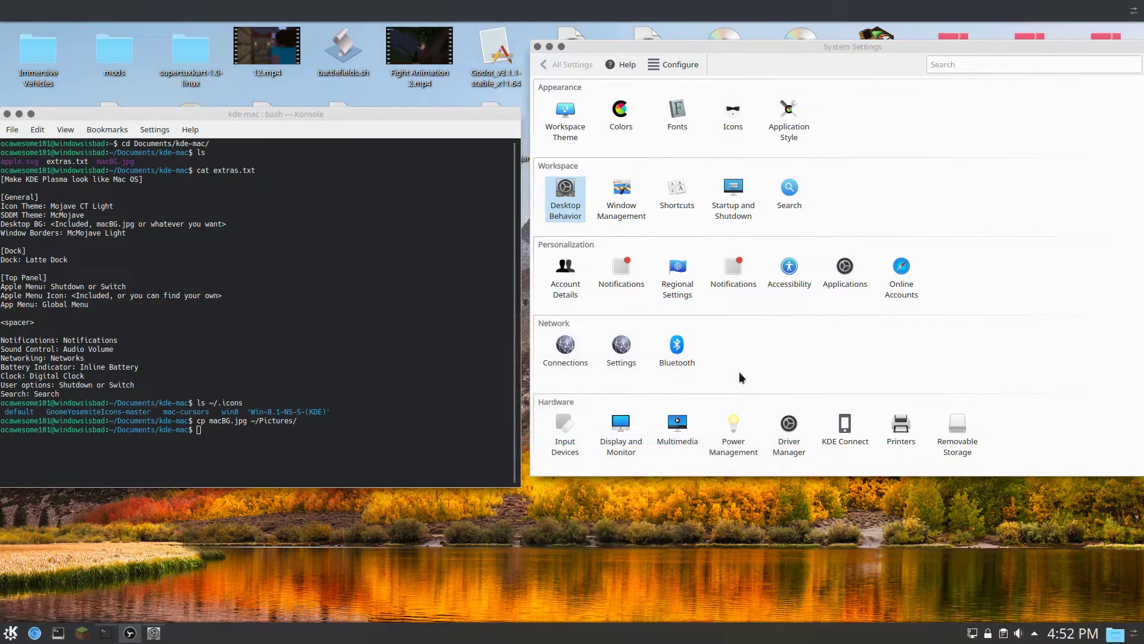
left_click(1134, 13)
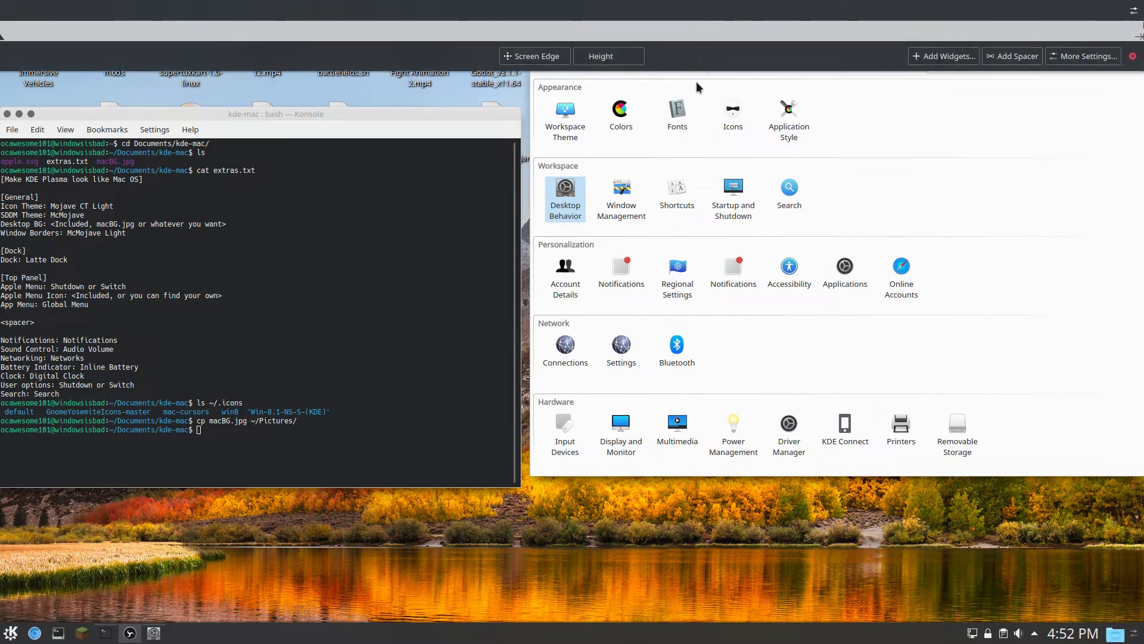
mouse_move(614, 56)
left_mouse_down()
mouse_move(615, 41)
mouse_move(621, 49)
left_mouse_up()
left_click(969, 137)
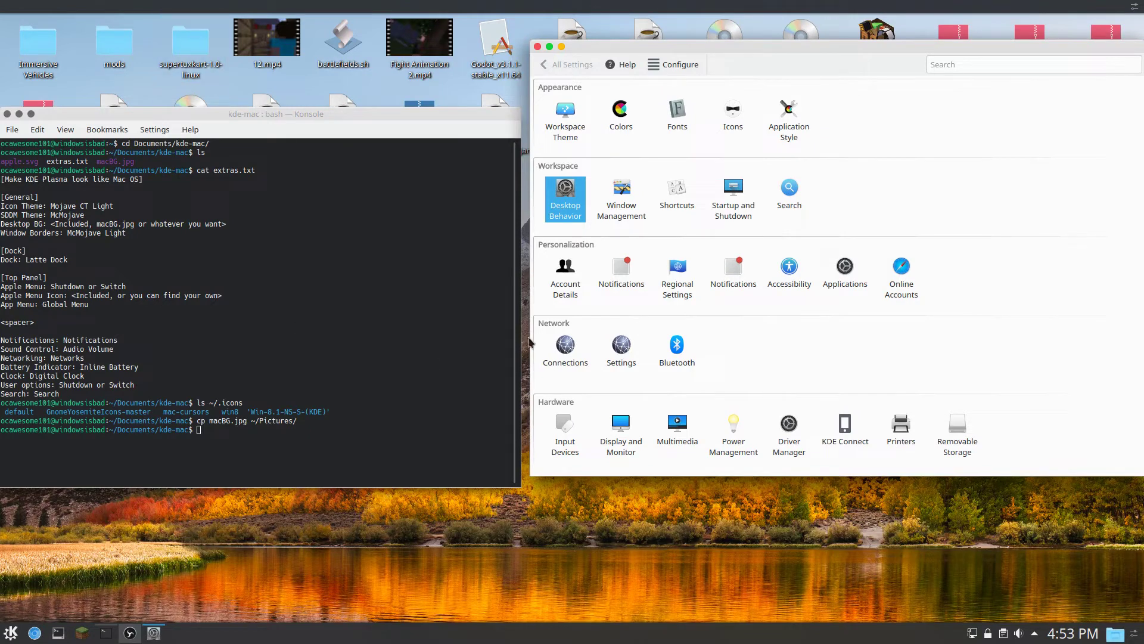
Step: Apply the Breeze Plasma theme from the Workspace Theme settings and shift the settings window
mouse_move(568, 116)
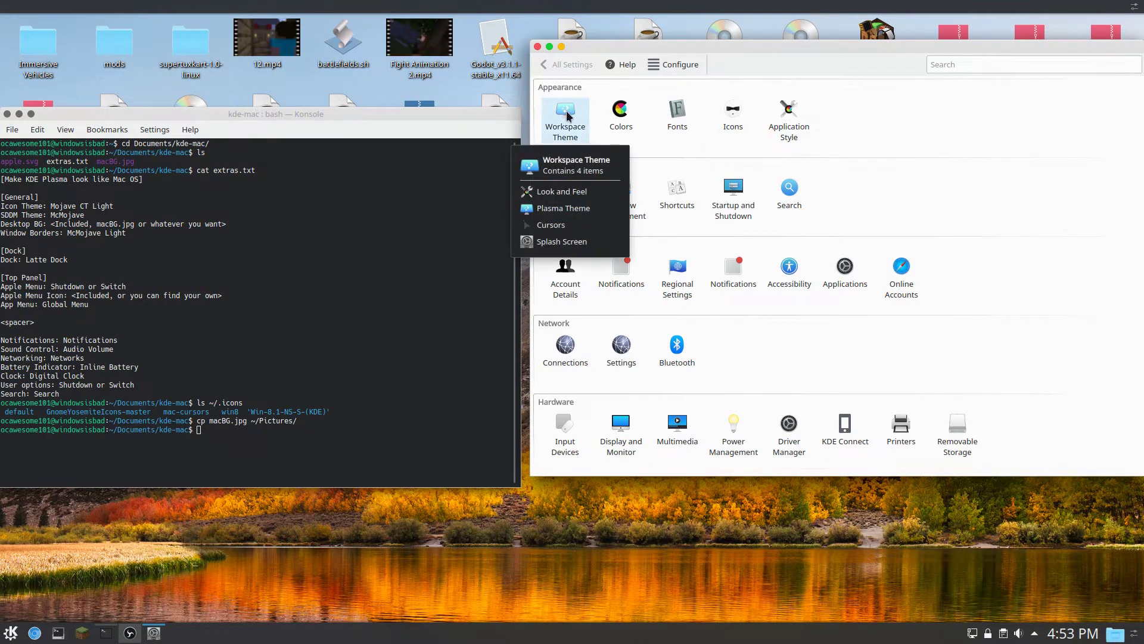
left_click(568, 116)
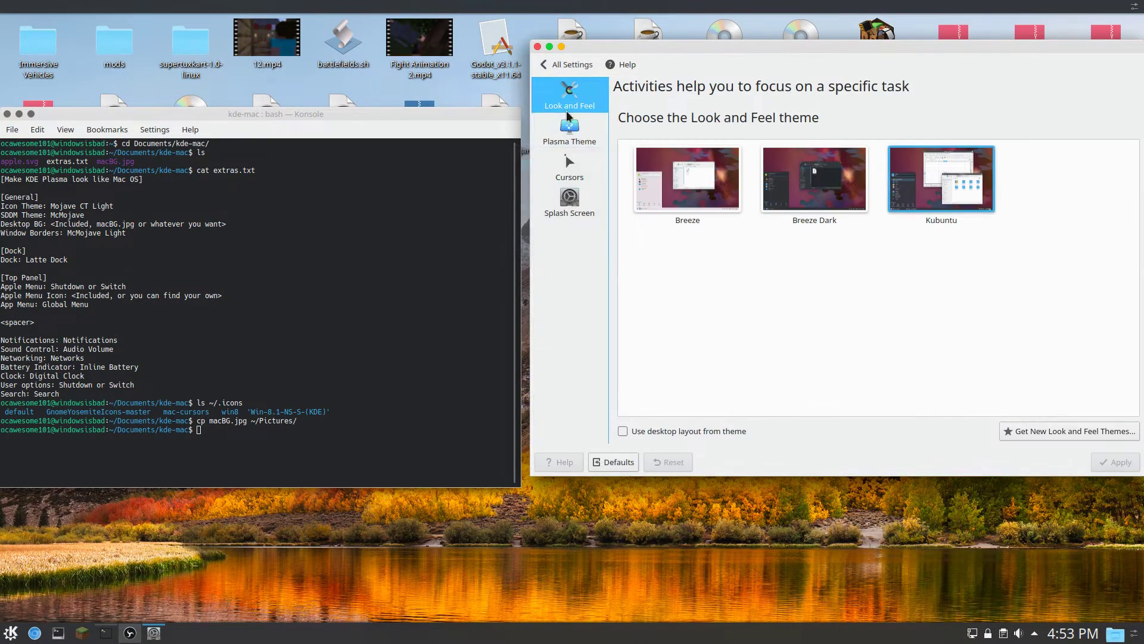
left_click(570, 128)
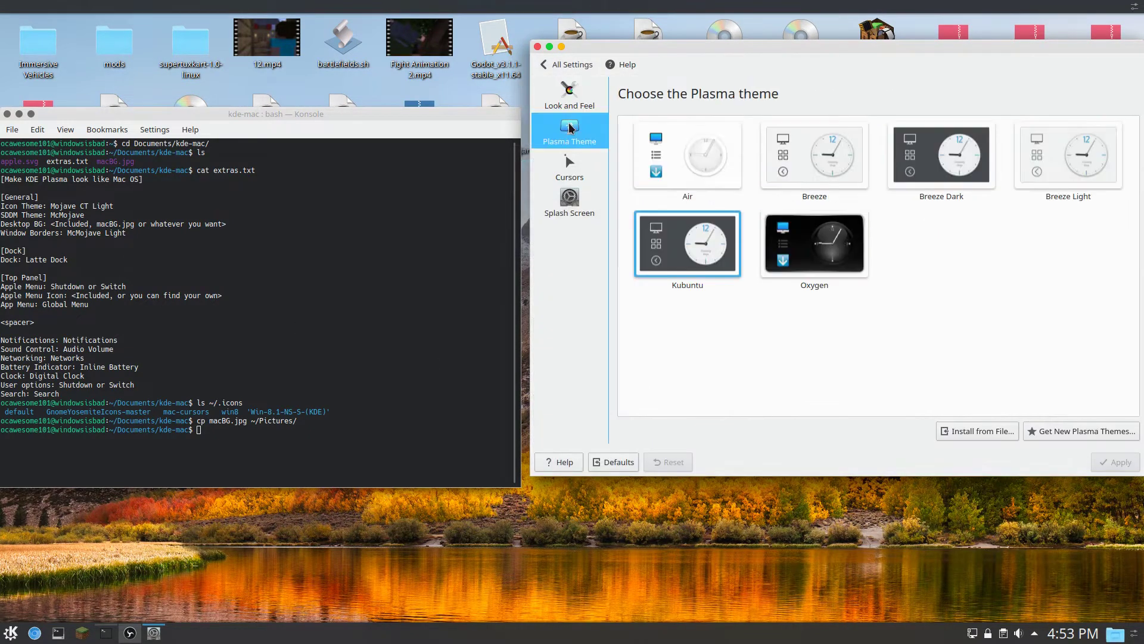
left_click(805, 148)
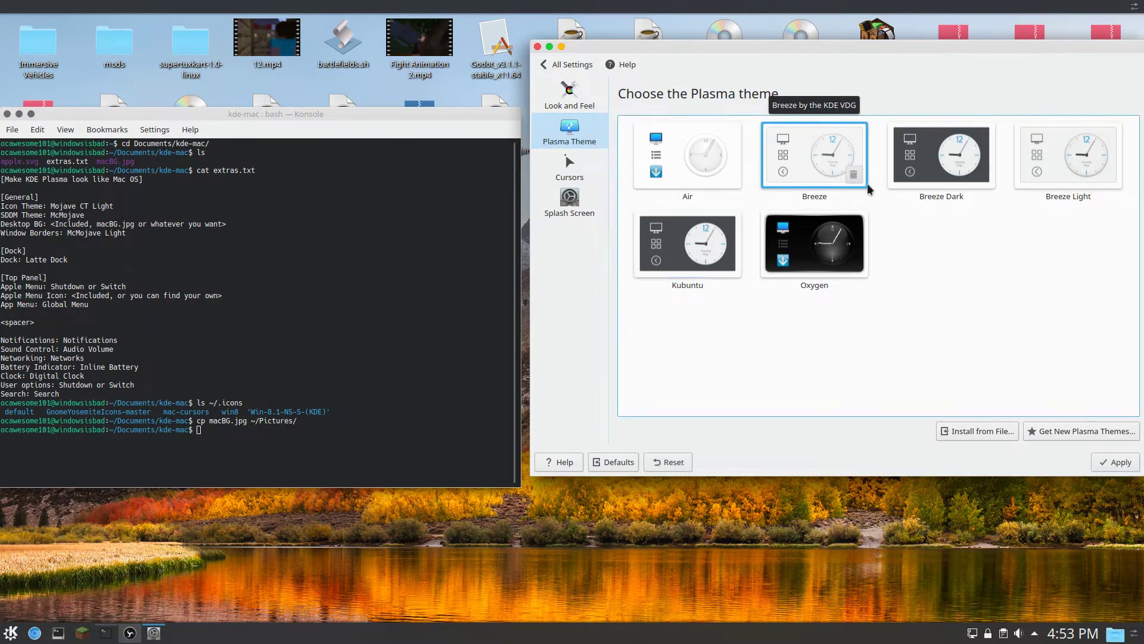
left_click(1111, 464)
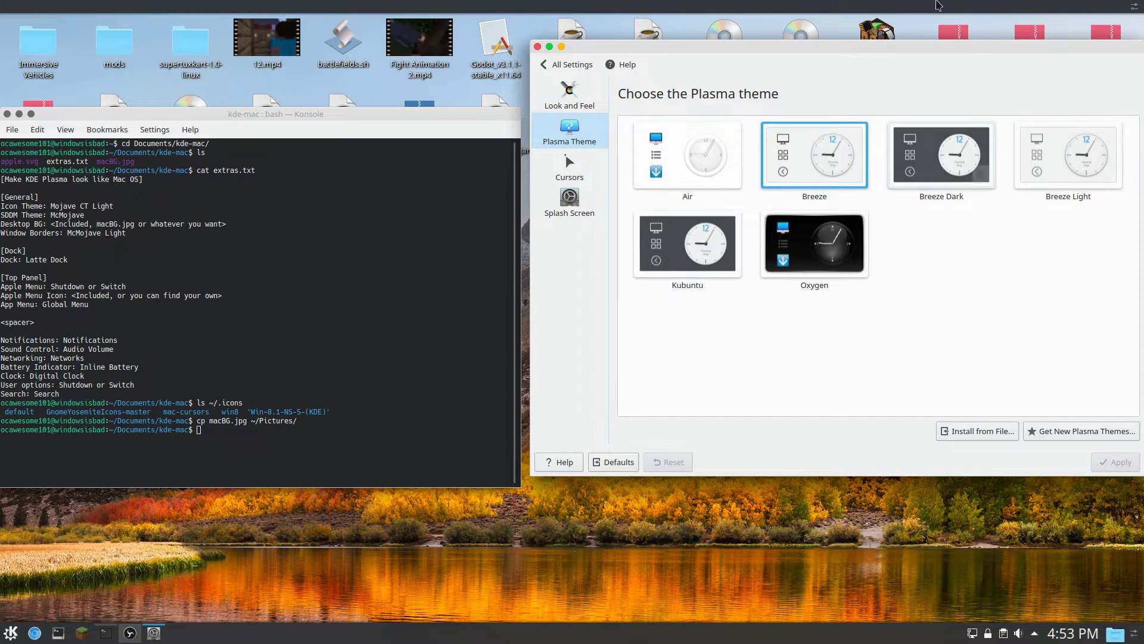
left_click_drag(955, 45, 853, 36)
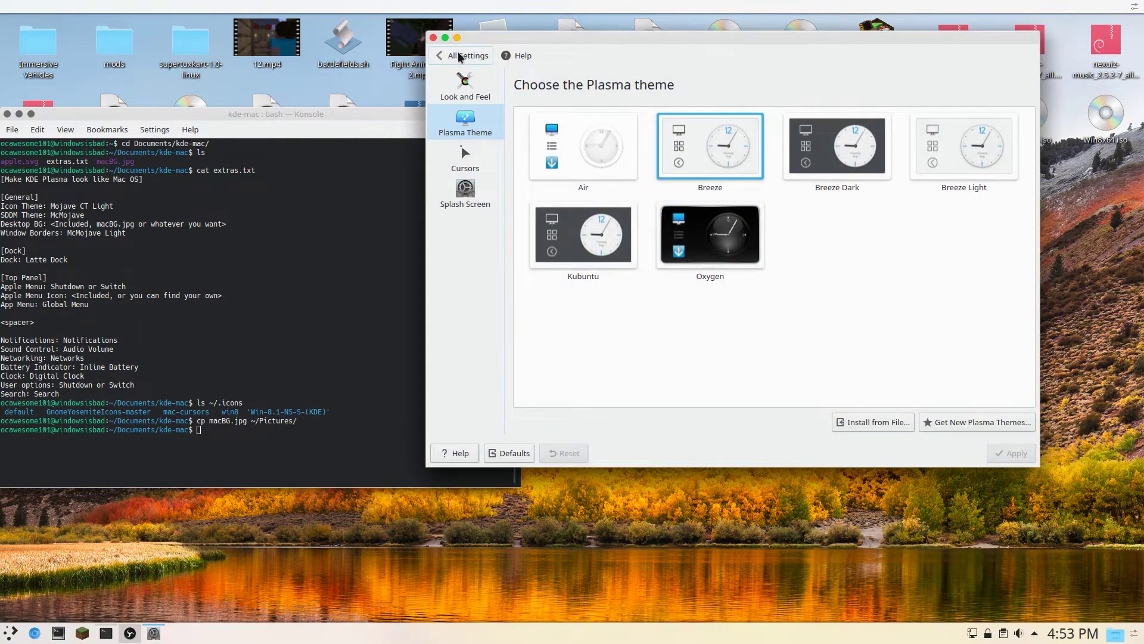
Step: Search the application launcher for "latte" and launch Latte Dock
left_click(13, 634)
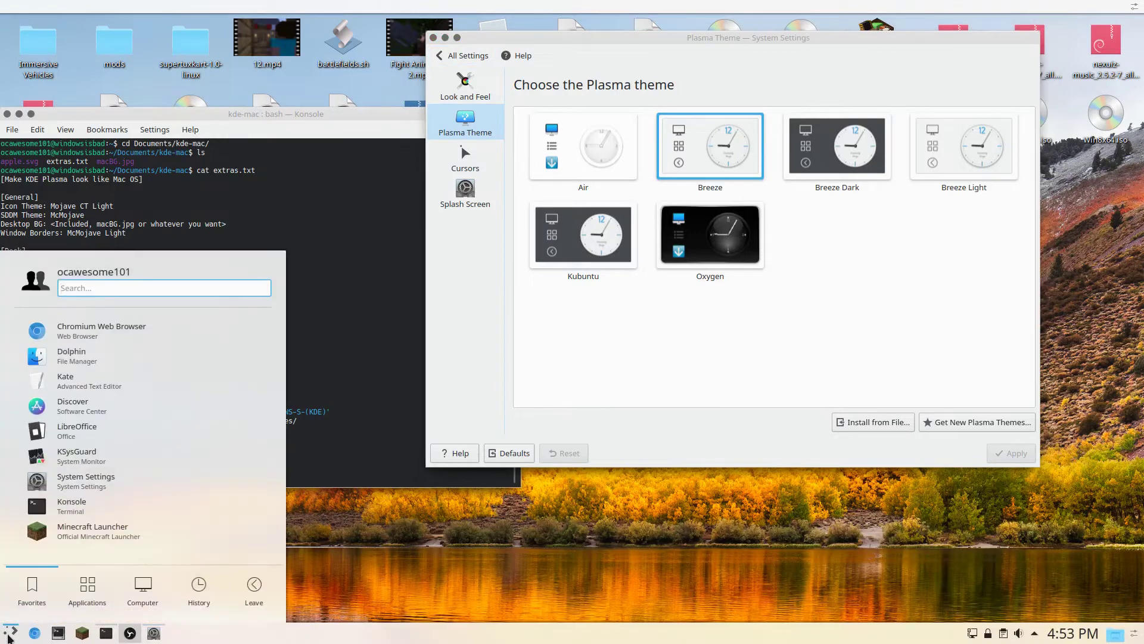
left_click(13, 634)
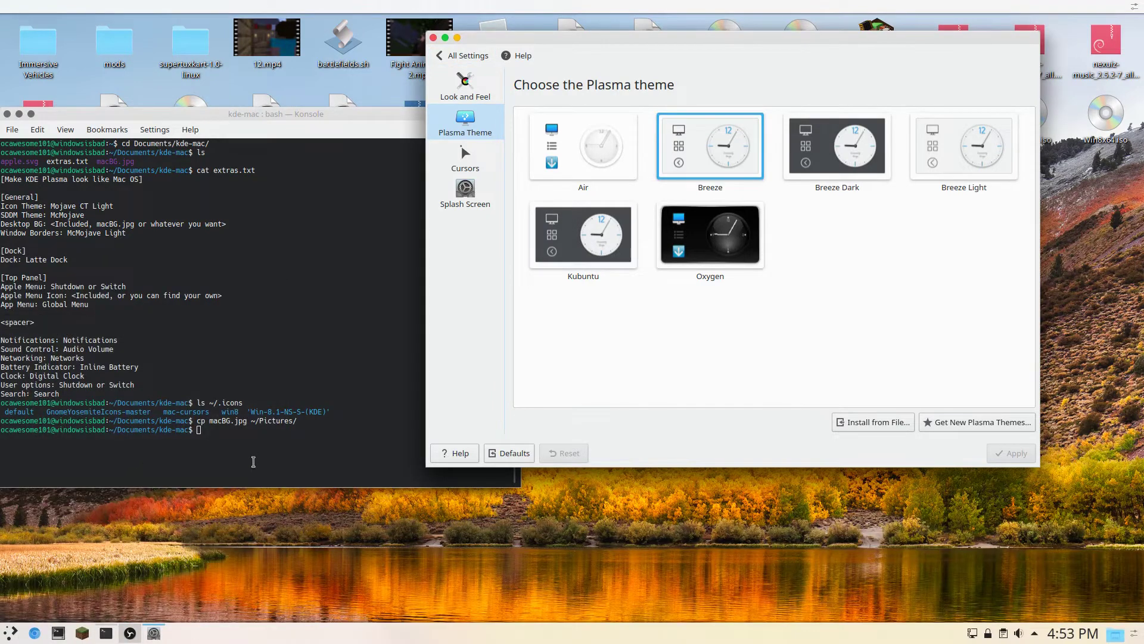
key("super")
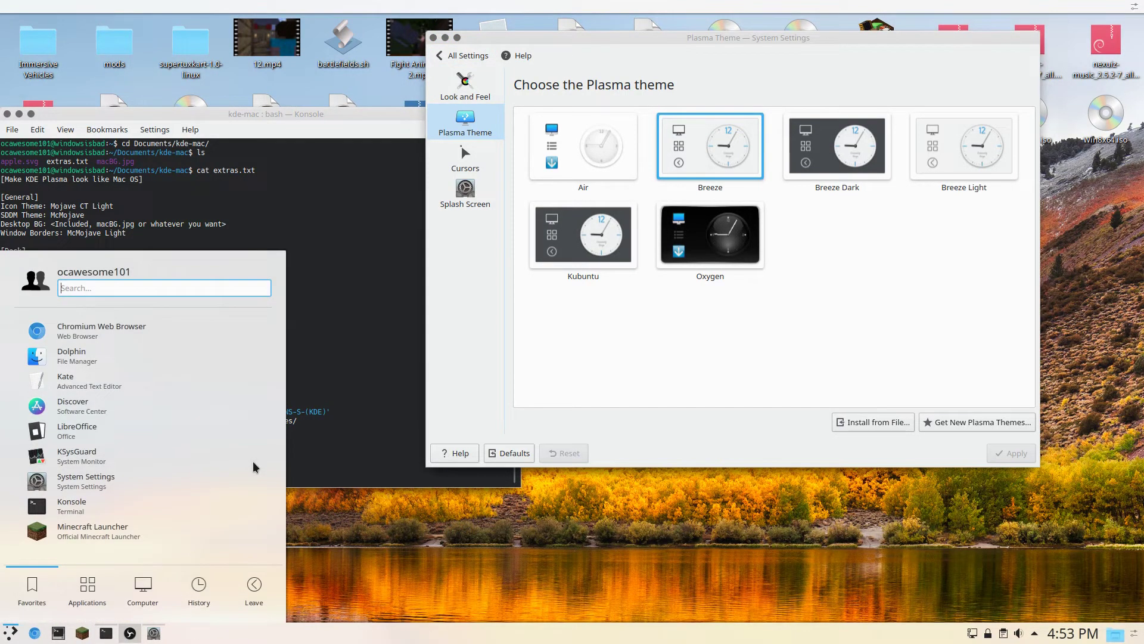
type("latte")
left_click(101, 322)
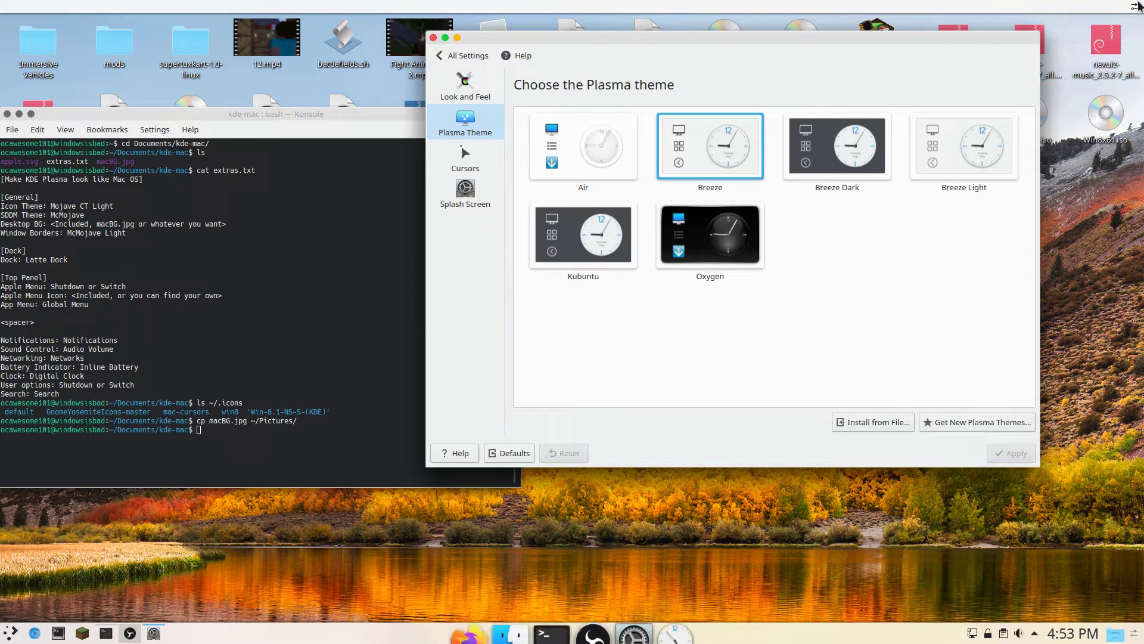
left_click(372, 322)
type("latert")
key("BackSpace")
key("BackSpace")
key("BackSpace")
type("te-dock")
key("BackSpace")
key("BackSpace")
key("BackSpace")
key("BackSpace")
key("BackSpace")
key("BackSpace")
key("BackSpace")
key("BackSpace")
key("BackSpace")
key("BackSpace")
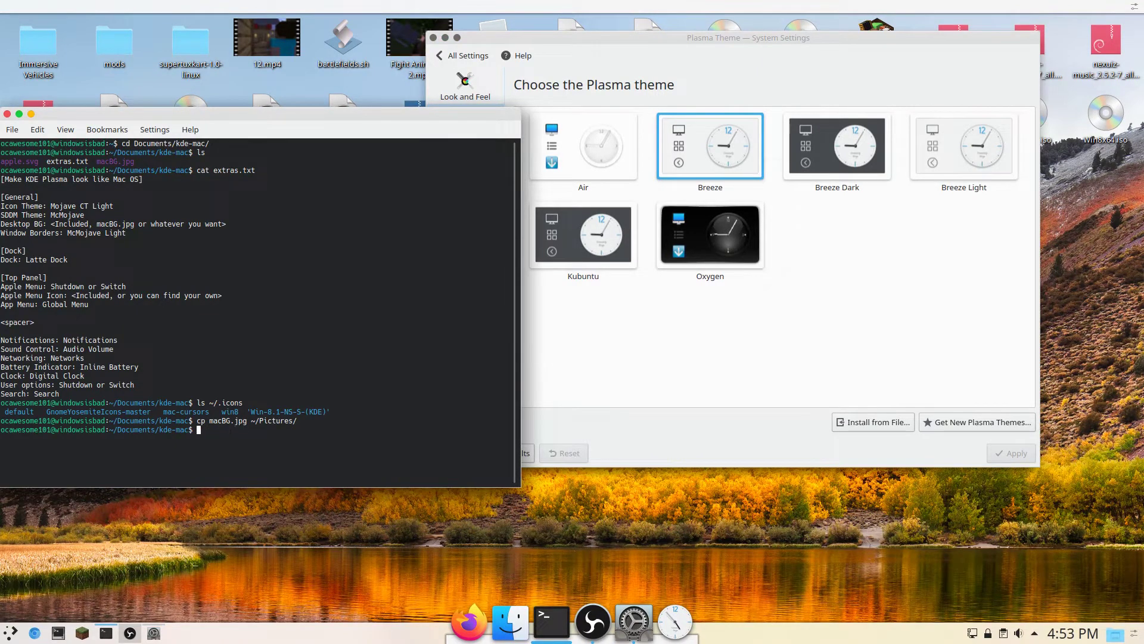
Step: Remove Firefox from the Latte dock and open the dock's settings
right_click(463, 623)
left_click(462, 508)
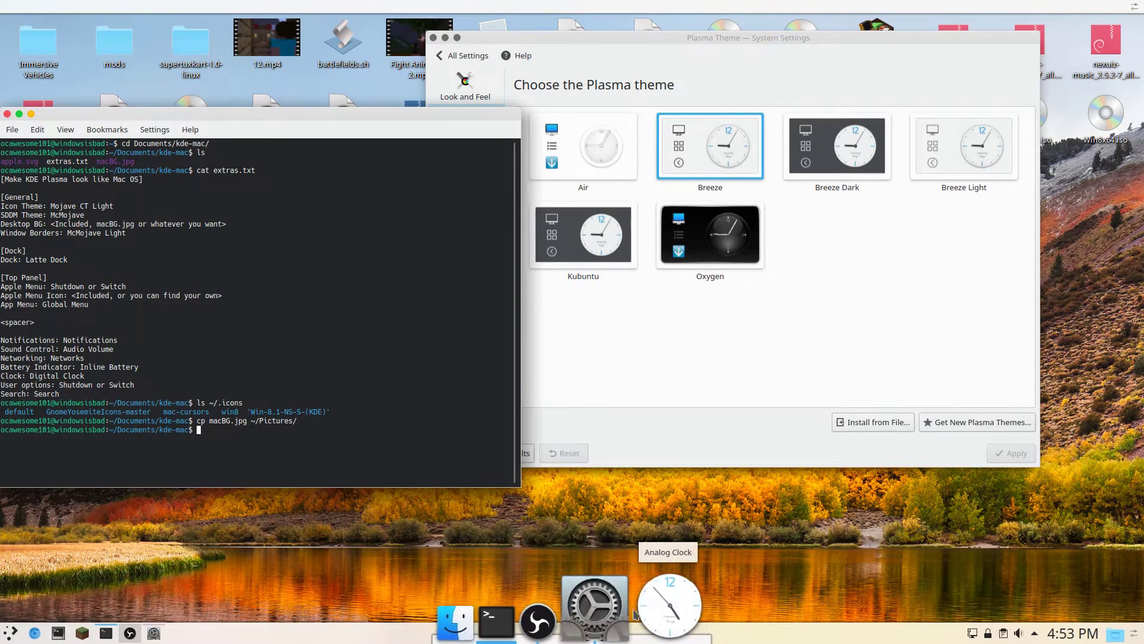
right_click(654, 613)
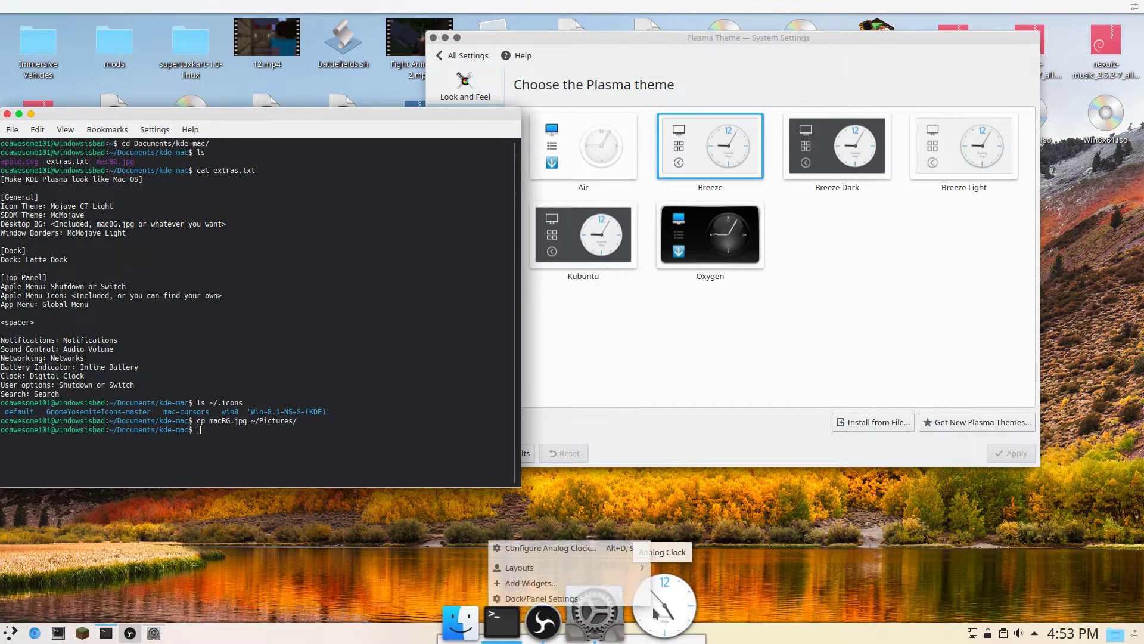
left_click(600, 600)
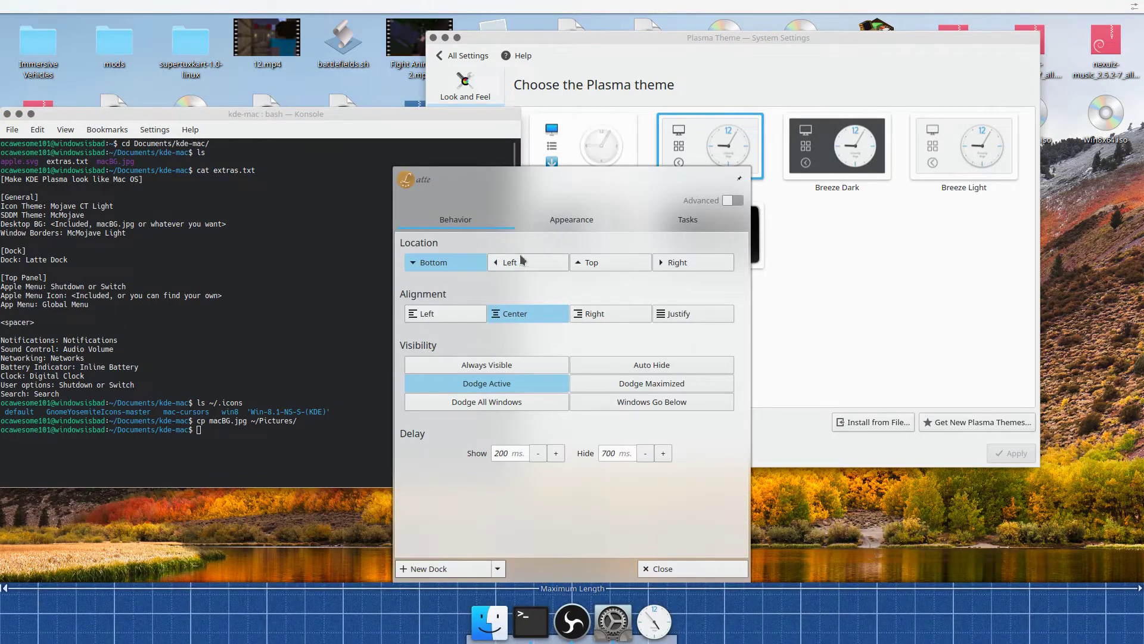
Step: Enable the dock's advanced settings and set its visibility to Dodge All Windows
left_click(732, 200)
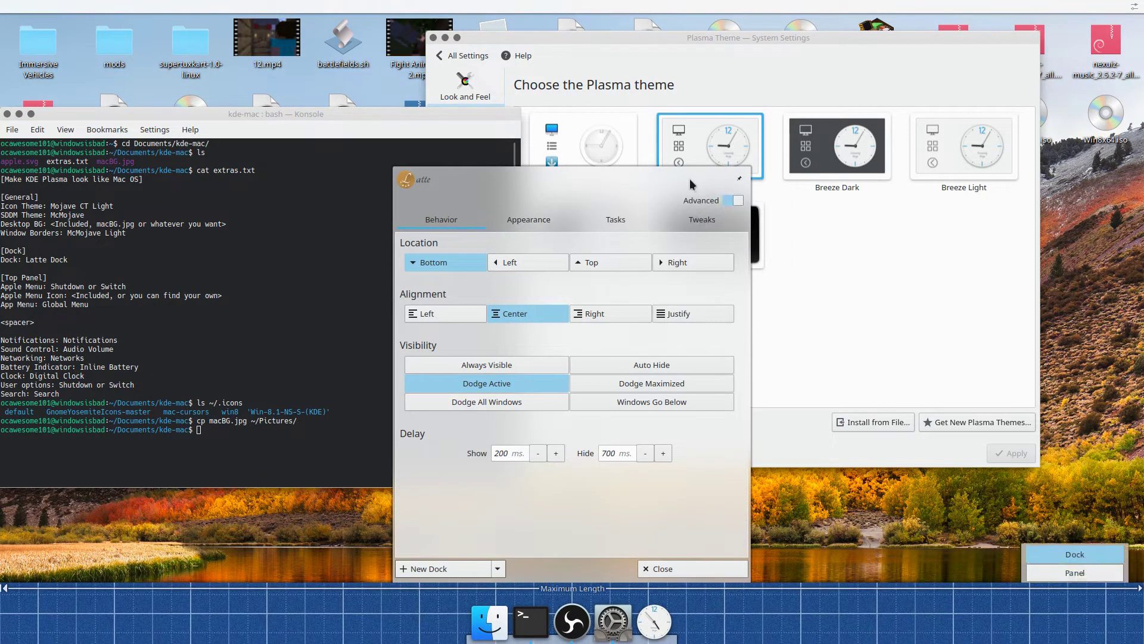
left_click(596, 389)
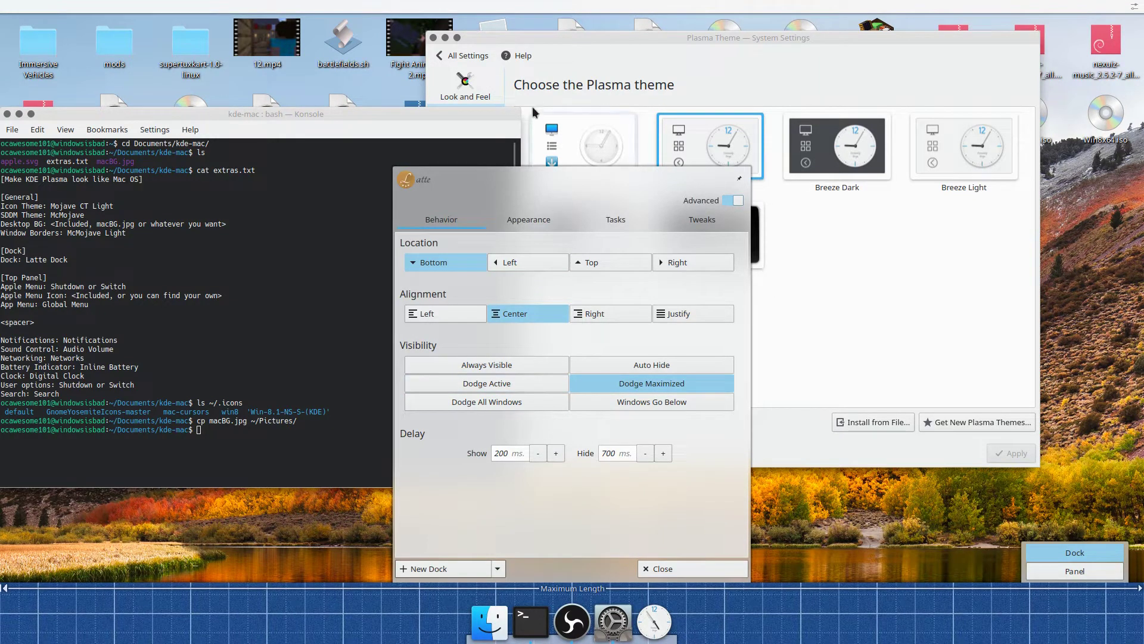
left_click(522, 403)
left_click(589, 386)
left_click(558, 403)
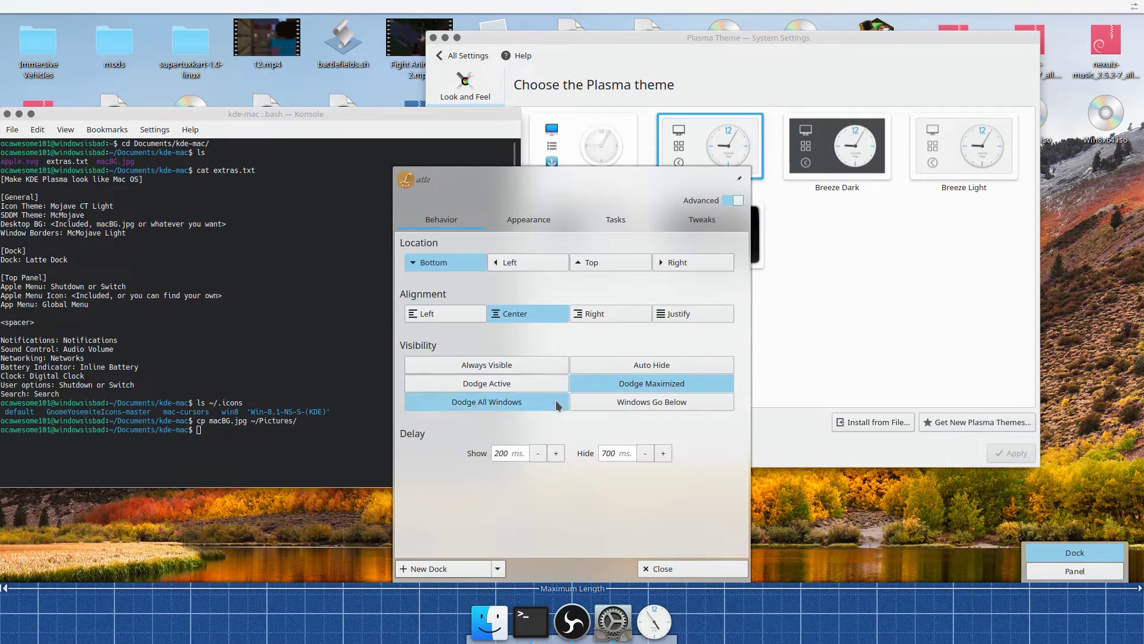
Step: Remove the Analog Clock widget from the dock and dismiss the notification
mouse_move(652, 630)
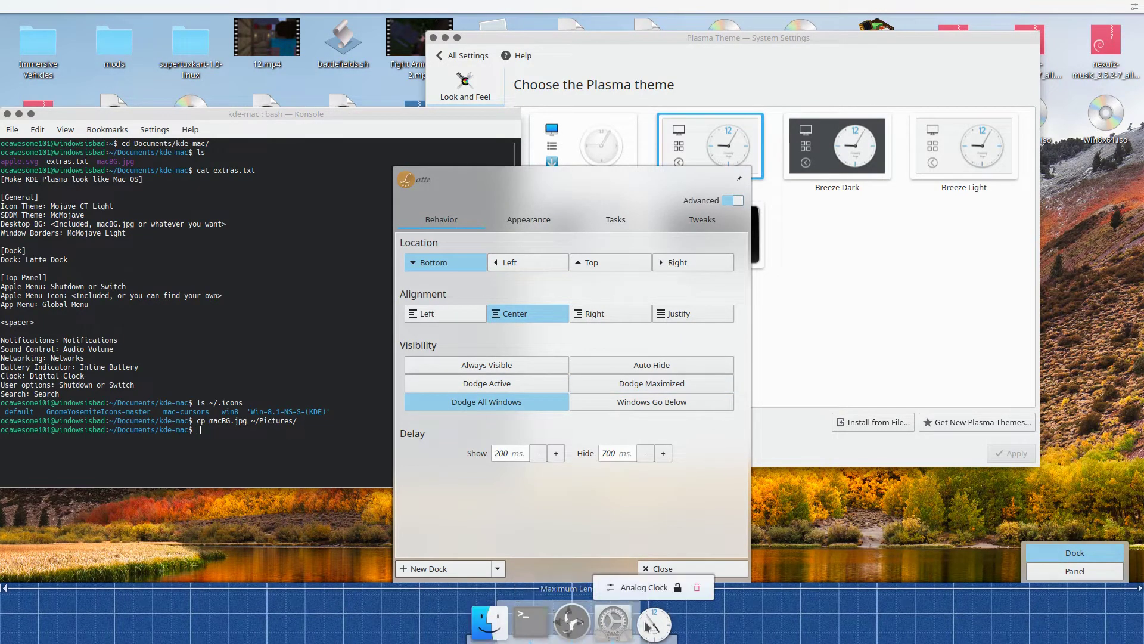
left_click(697, 588)
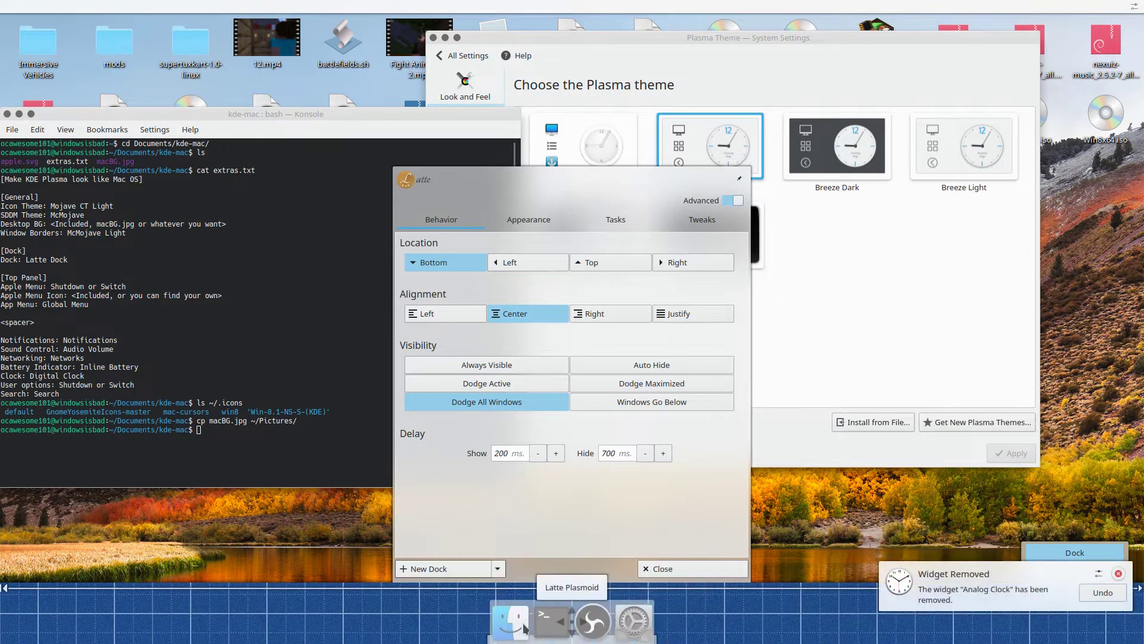
left_click(1119, 573)
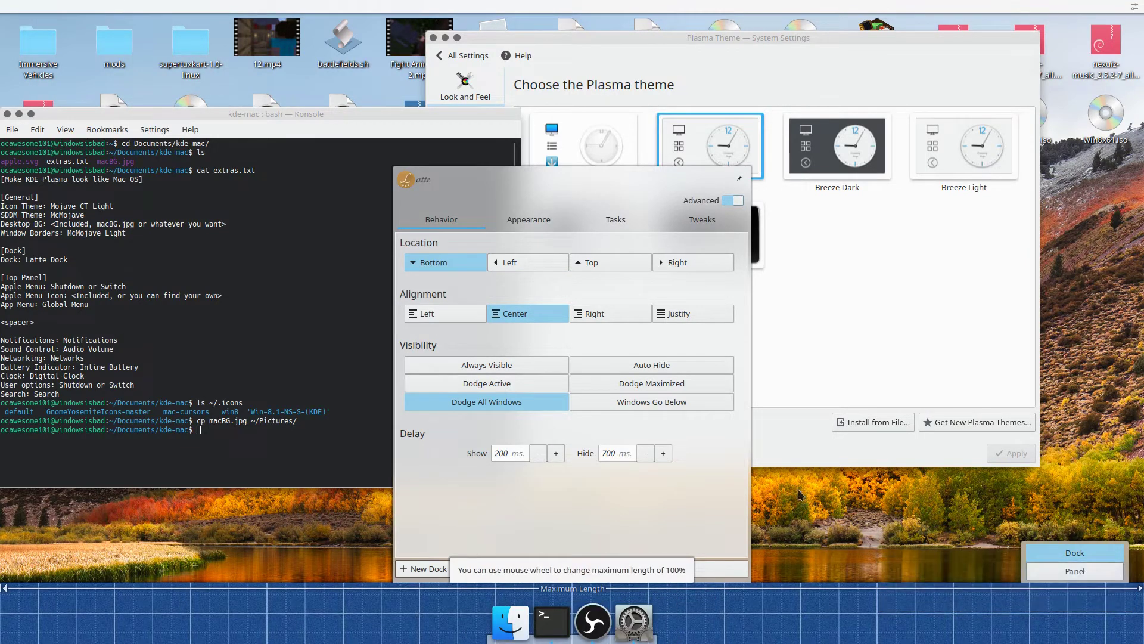
Step: Set the dock's zoom on hover to 0%, background size to 100% and background opacity to 50%, and close the settings
left_click(513, 225)
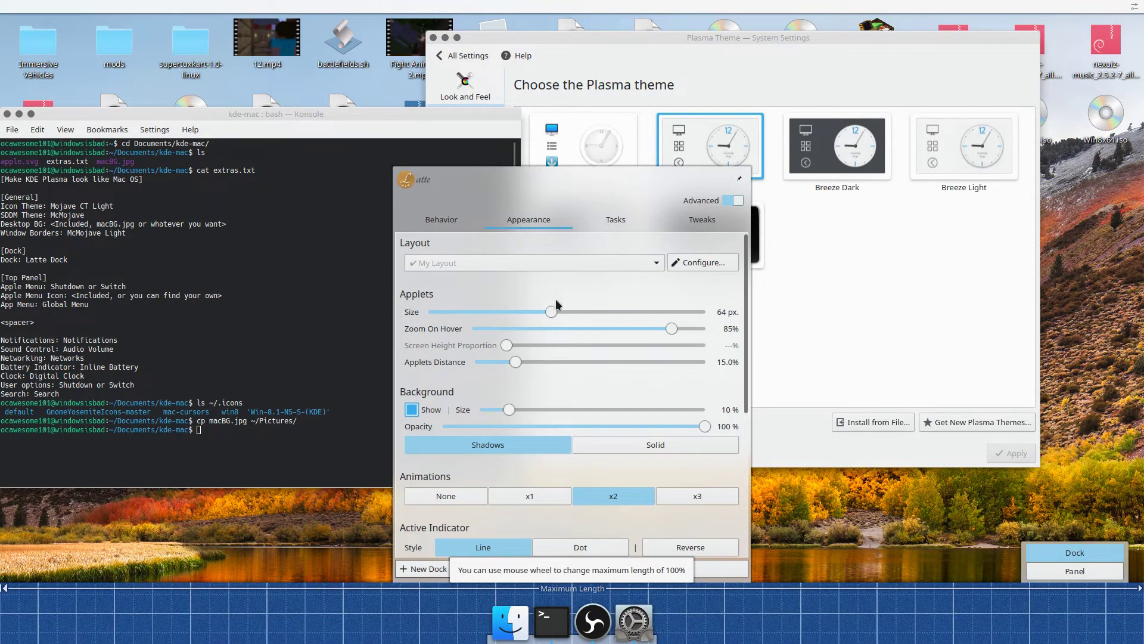
left_click_drag(672, 328, 473, 328)
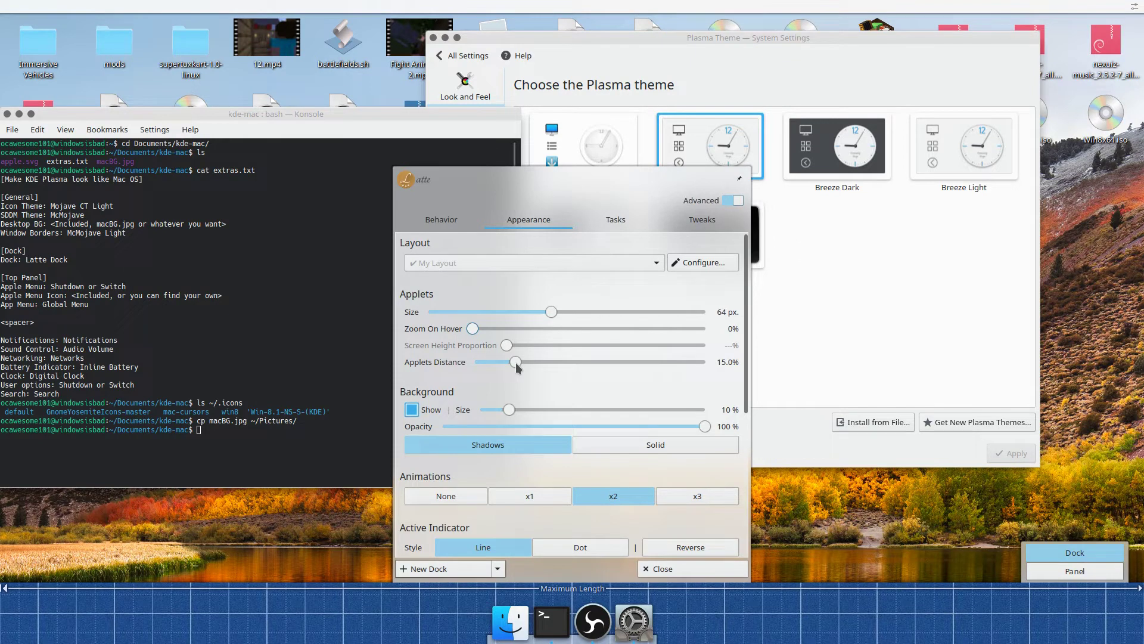
left_click_drag(511, 411, 618, 433)
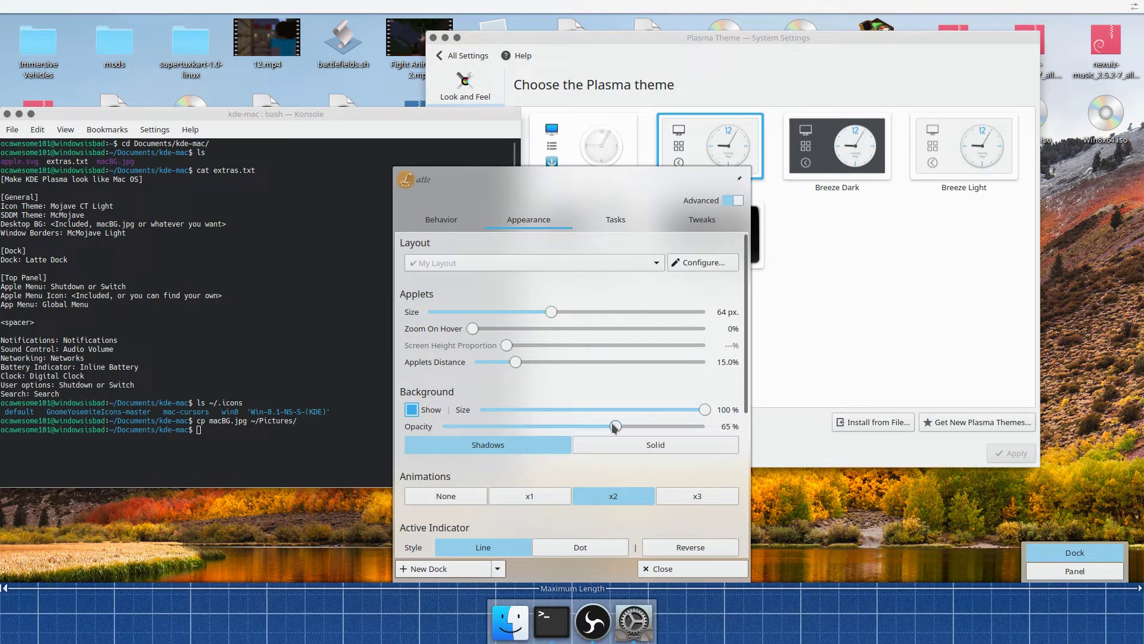
left_click_drag(617, 431, 577, 430)
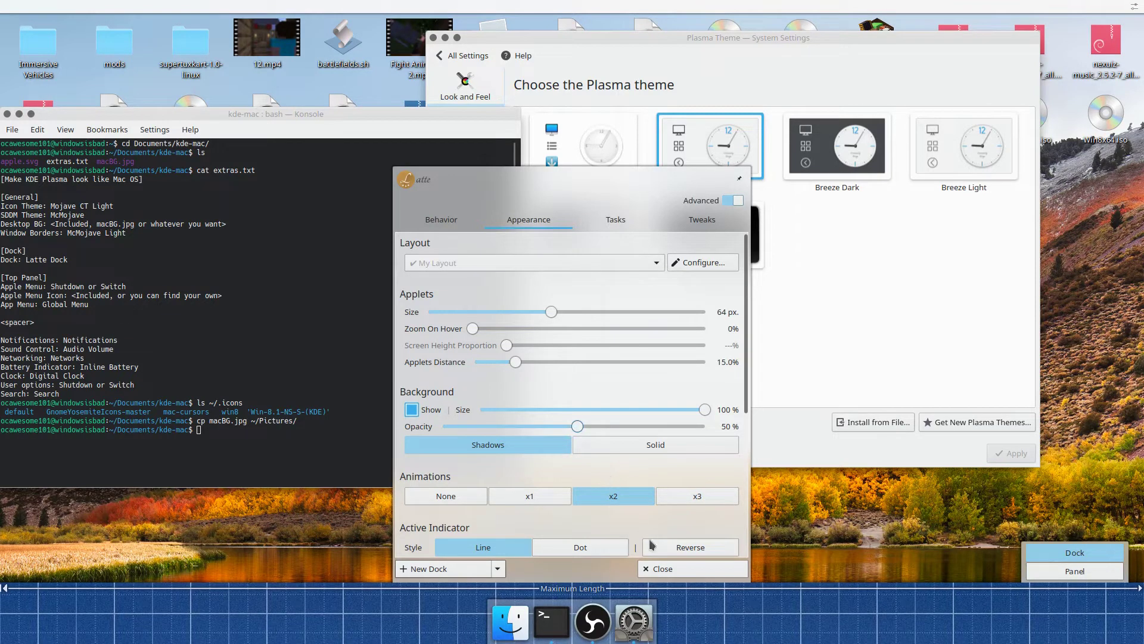
left_click(657, 568)
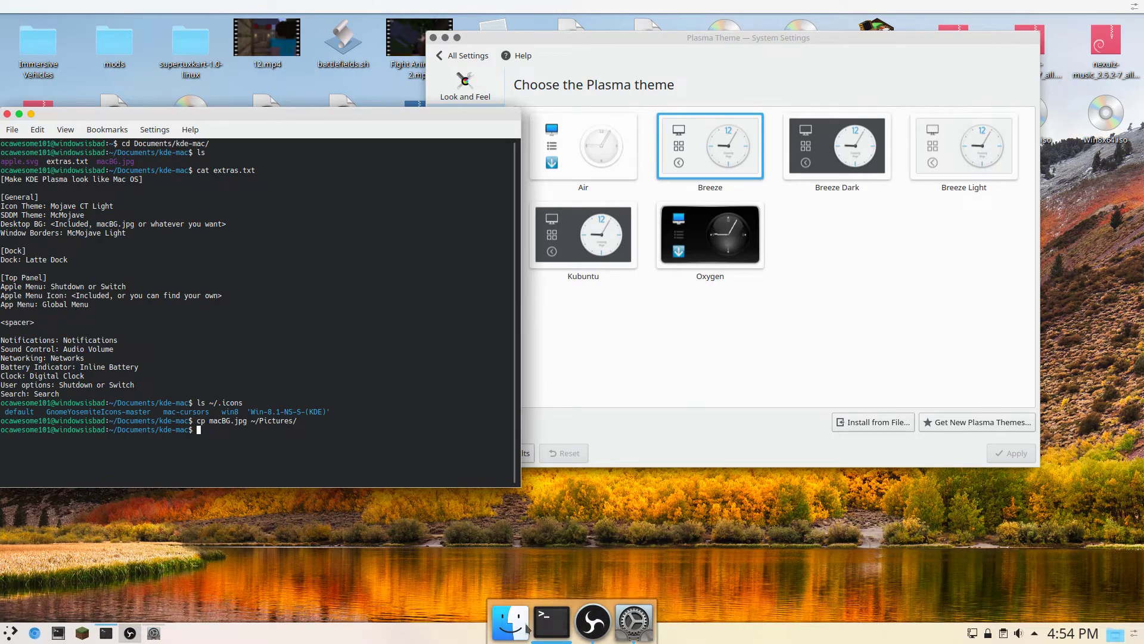
Step: Reopen the dock's appearance settings and set the animations to x3 and the active indicator style to Dot
right_click(547, 623)
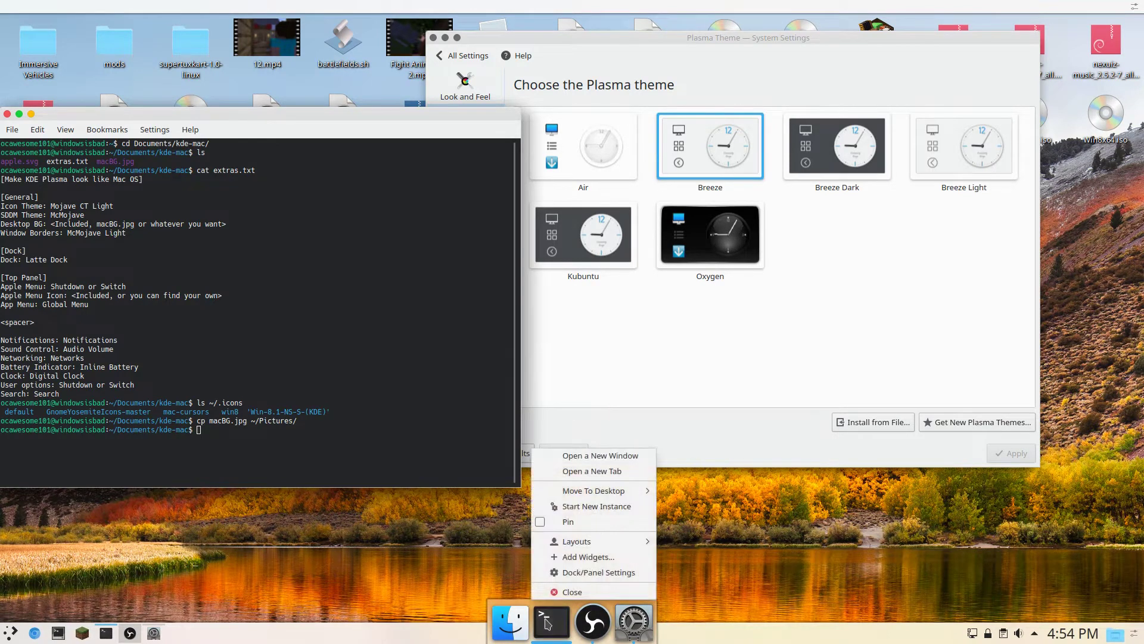
left_click(588, 576)
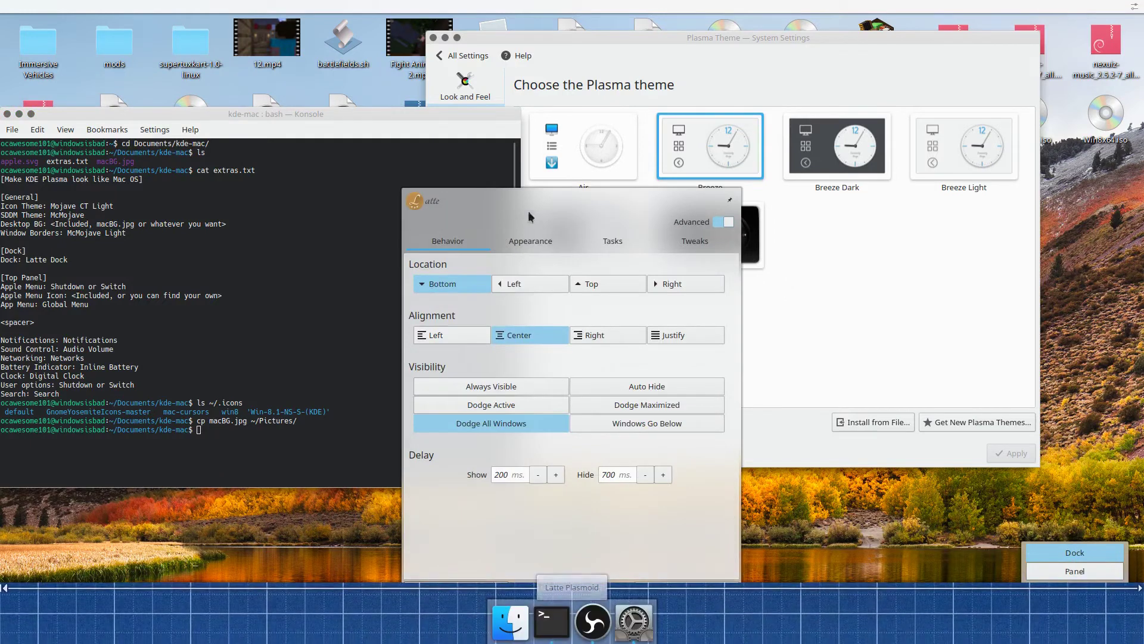
left_click(546, 240)
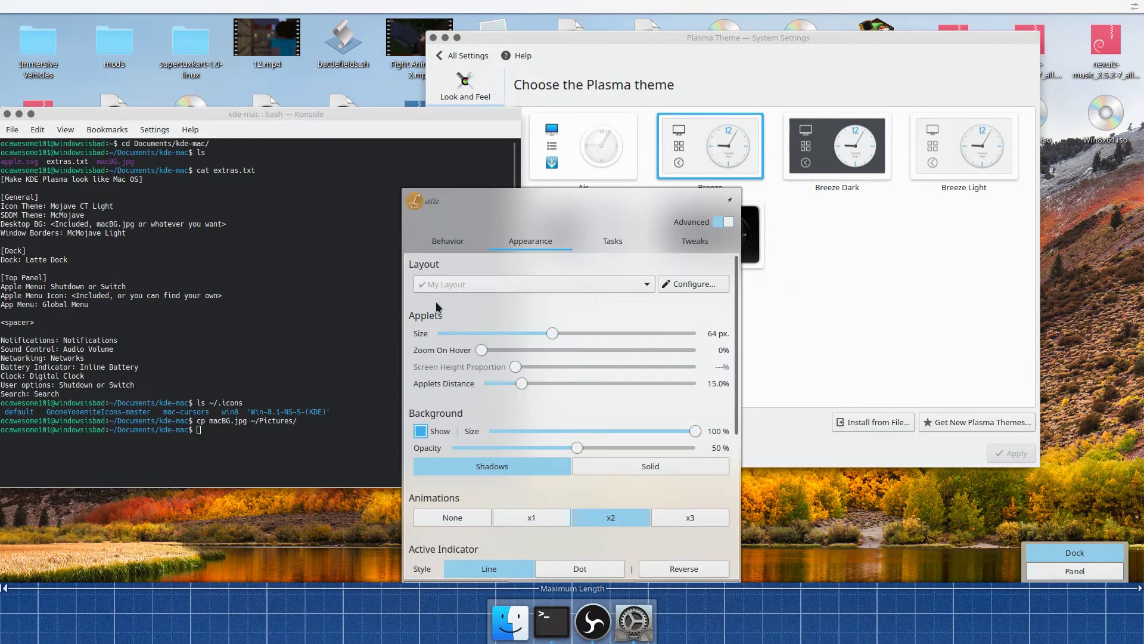
scroll(438, 390, "down", 3)
scroll(437, 388, "down", 1)
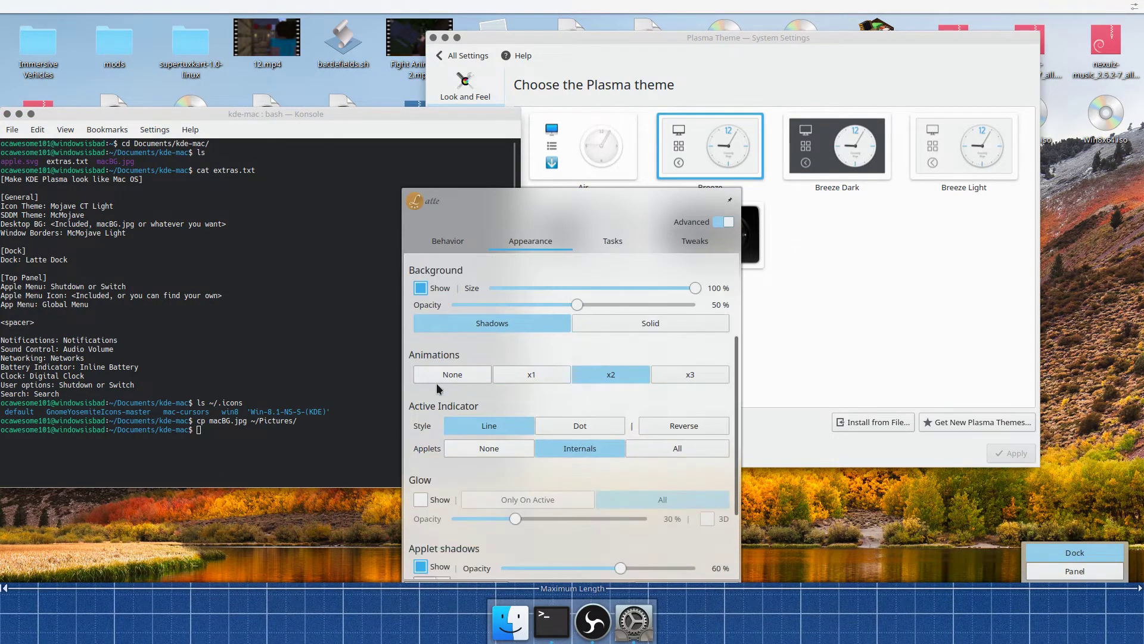
left_click(671, 379)
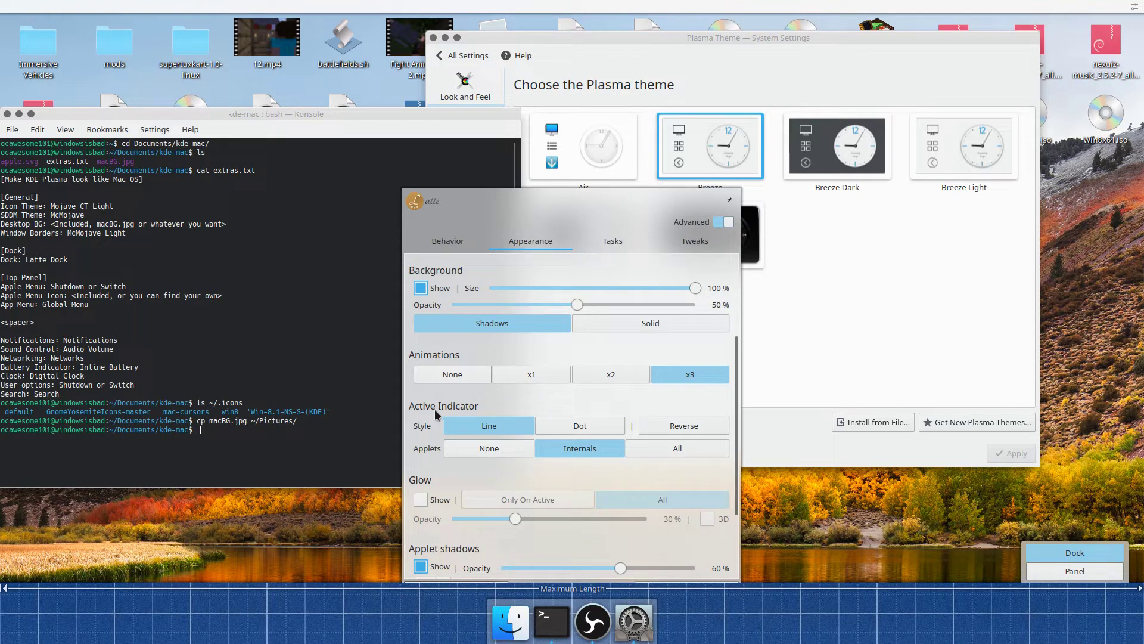
left_click(579, 425)
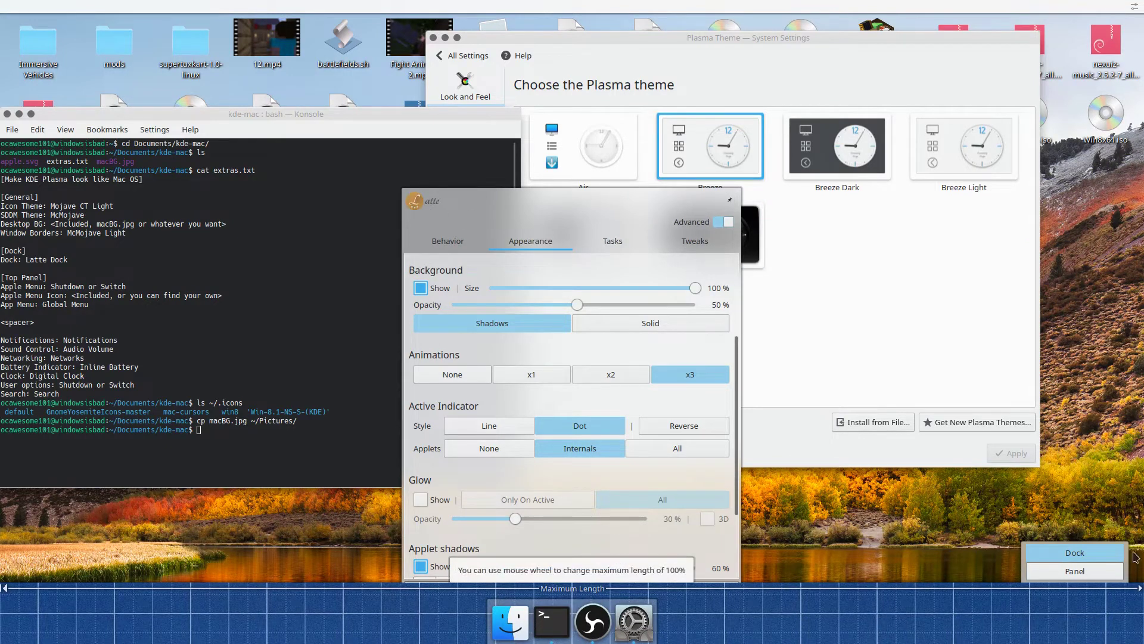
Step: Close the dock settings and move the System Settings window clear of the terminal
scroll(569, 388, "down", 3)
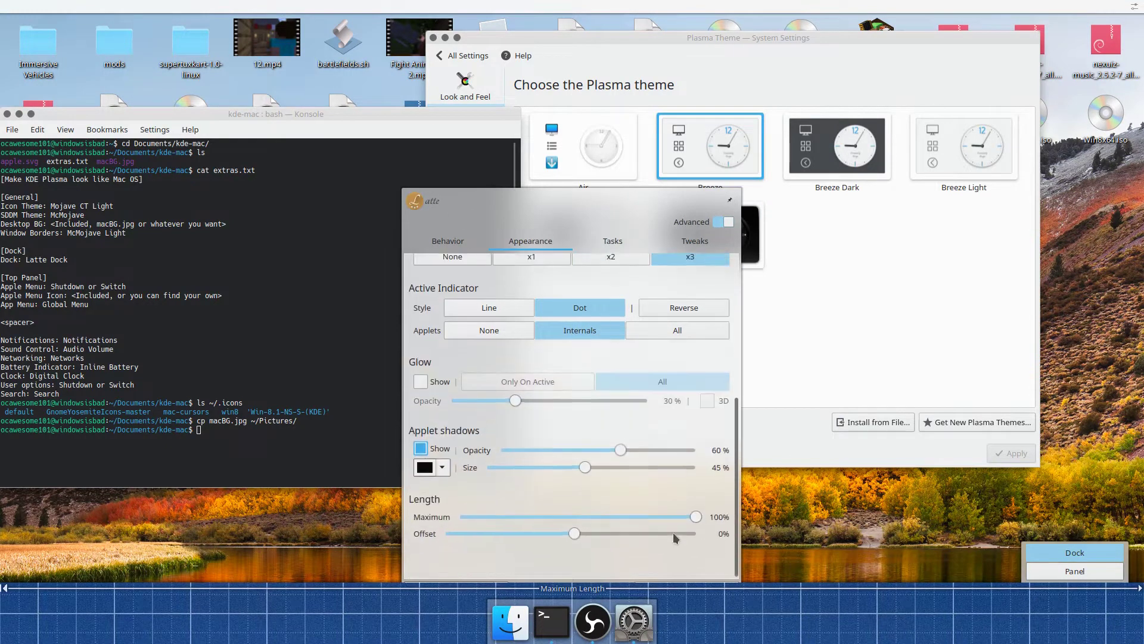
left_click(454, 241)
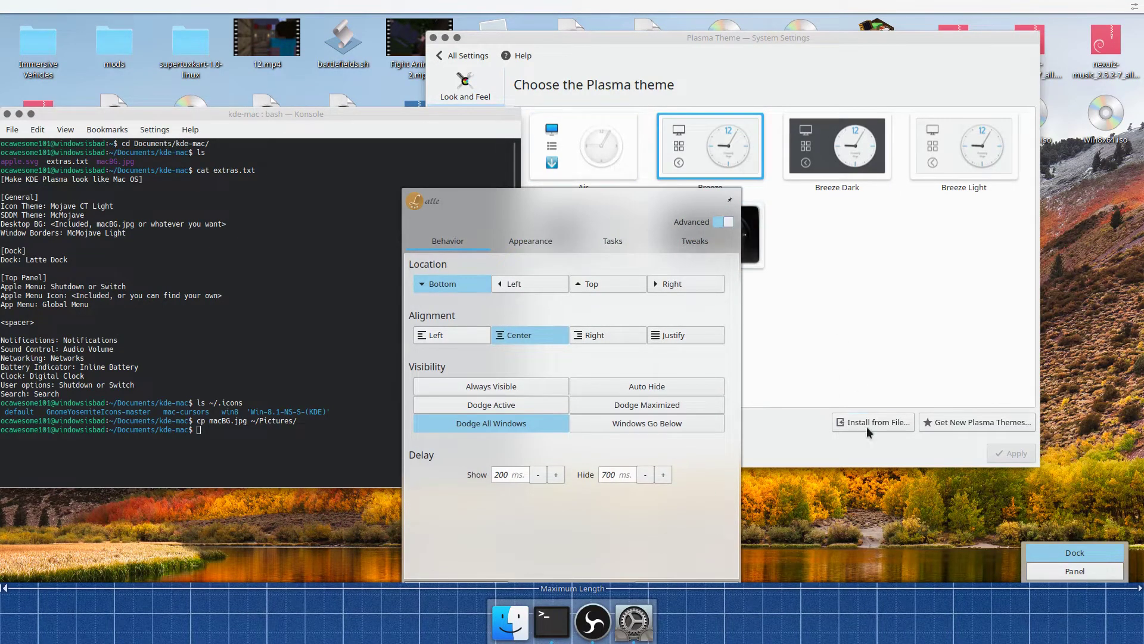
key("Escape")
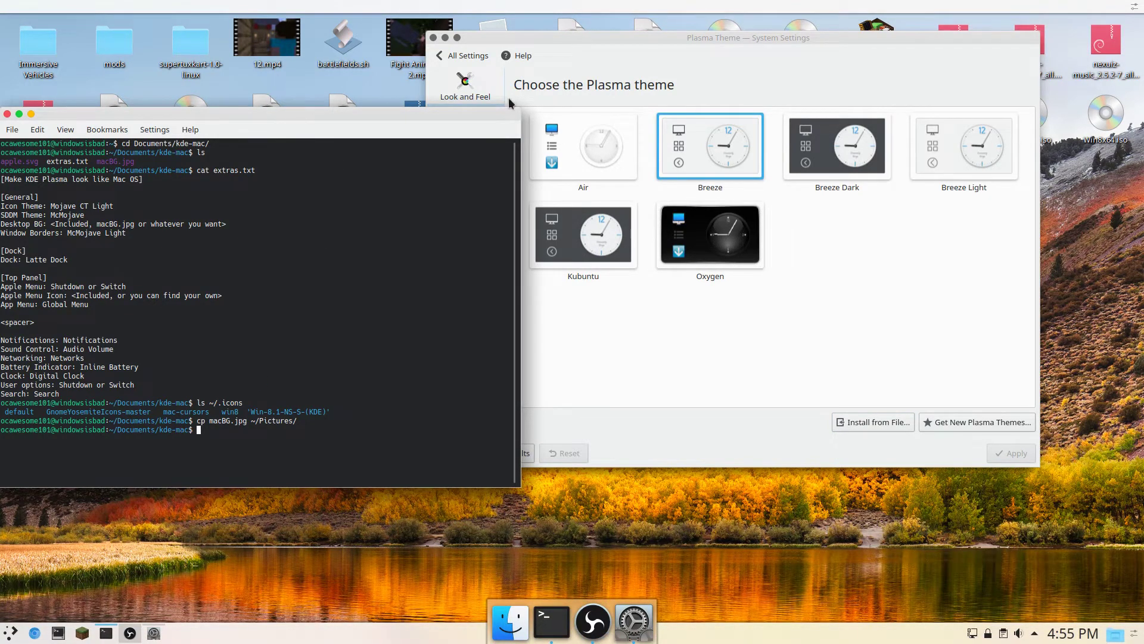
left_click_drag(741, 34, 838, 46)
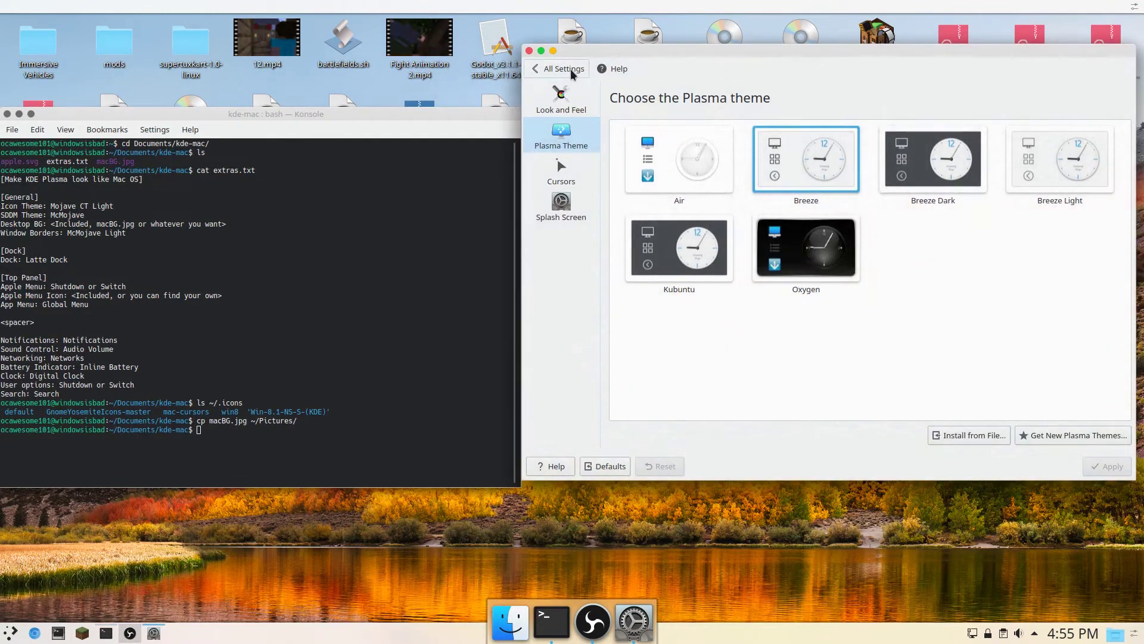
Step: Close System Settings and add the Global Menu widget to the top panel, keeping the terminal clear of the widget list
left_click(529, 52)
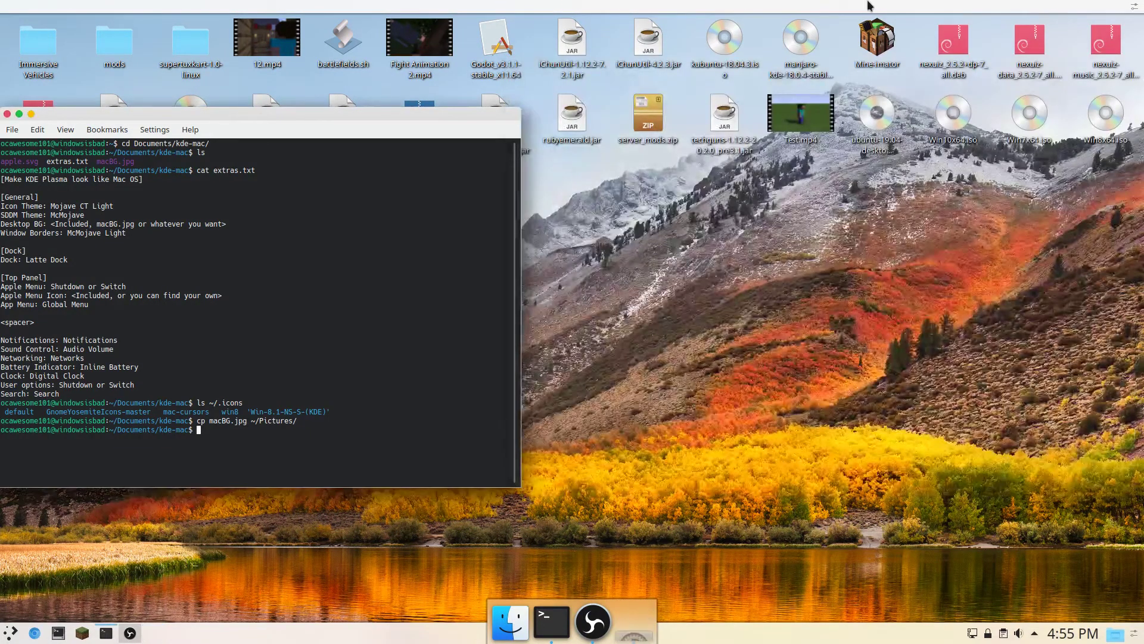
left_click(1130, 4)
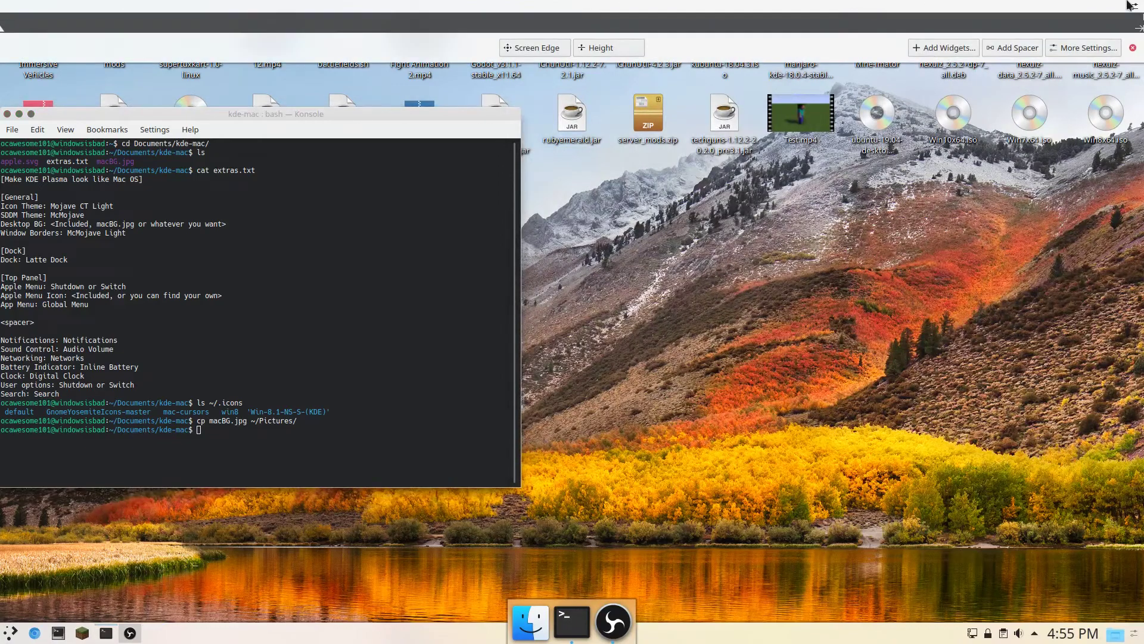
left_click(954, 48)
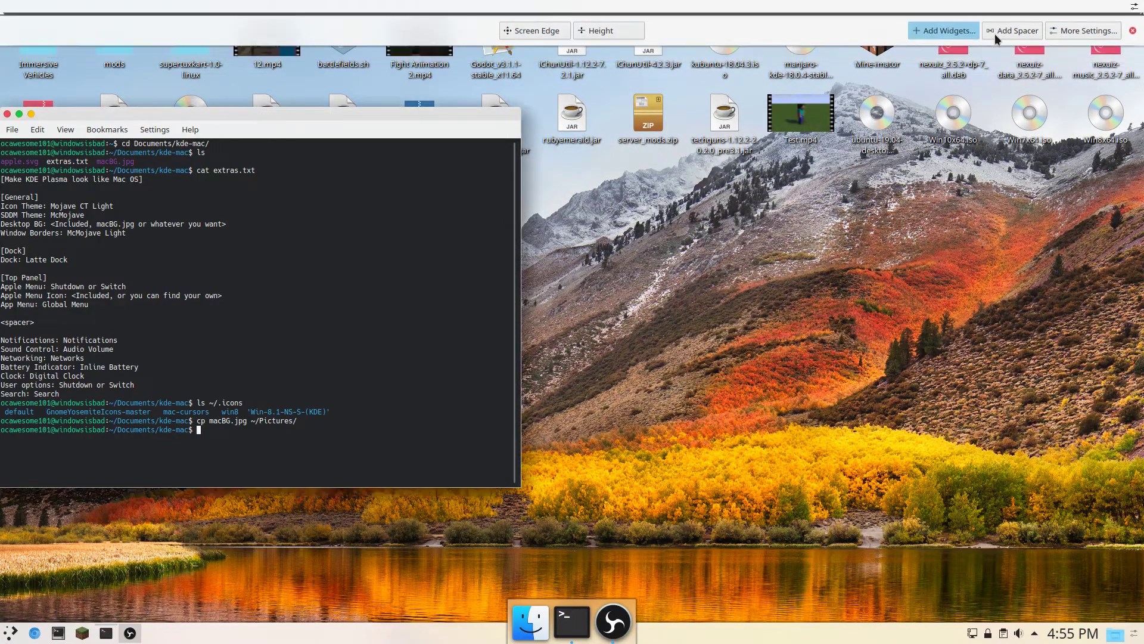
left_click(451, 116)
left_click_drag(451, 115, 855, 96)
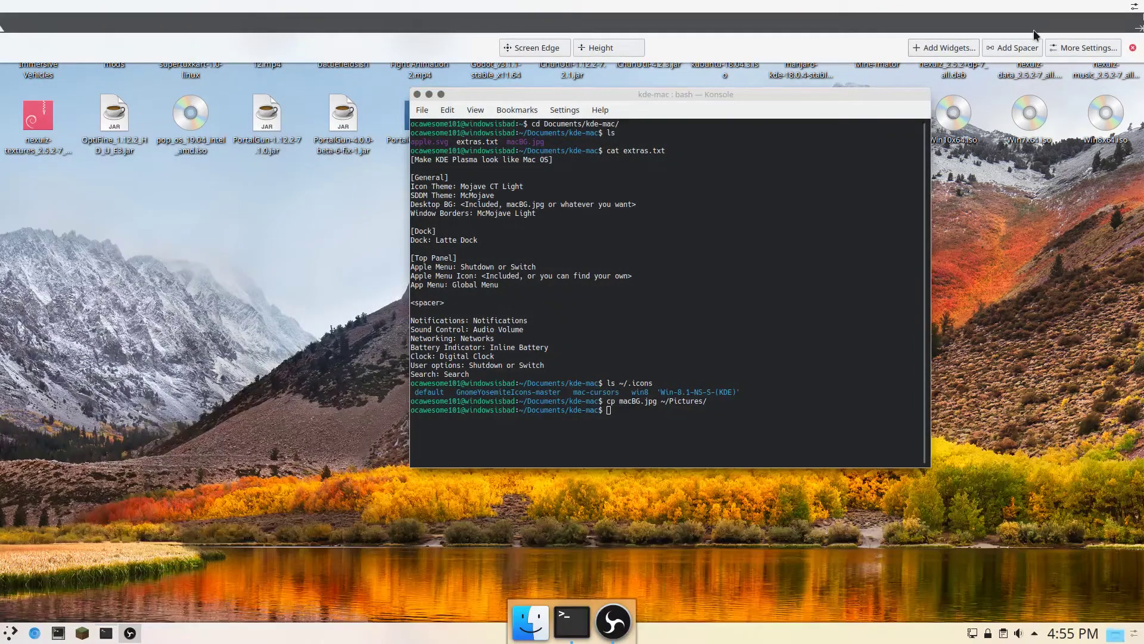
left_click(944, 47)
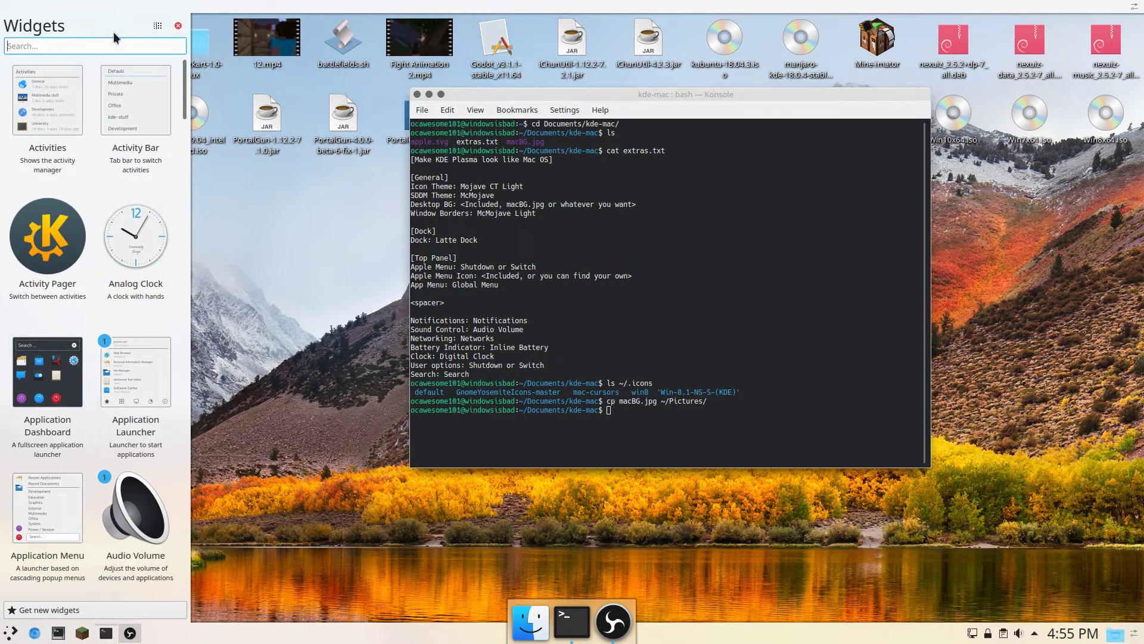
type("globa")
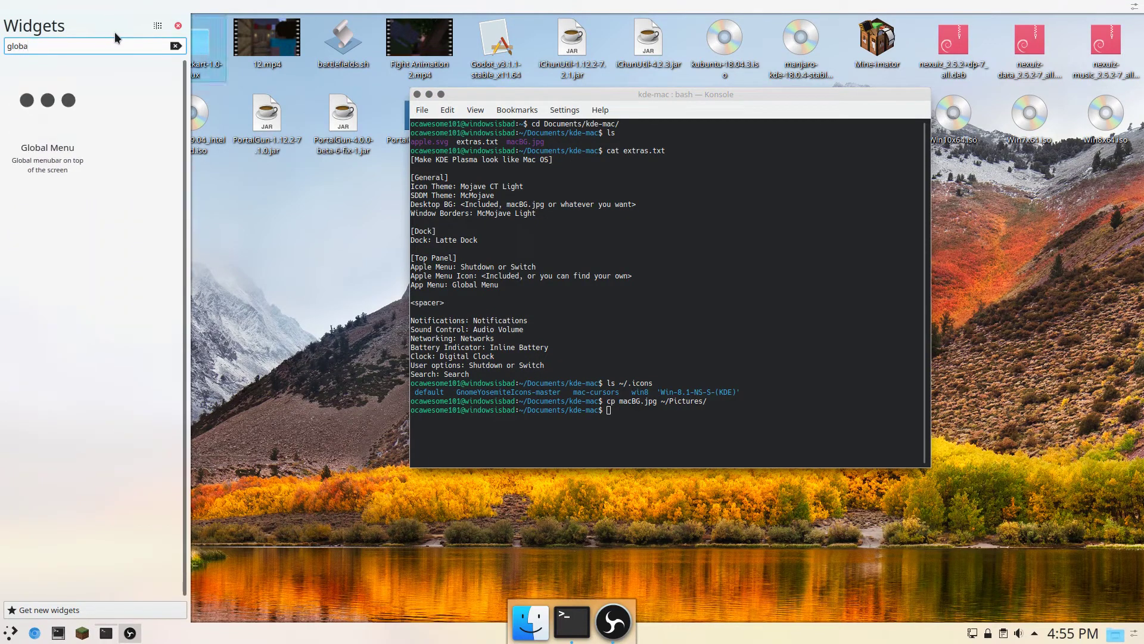
key("Return")
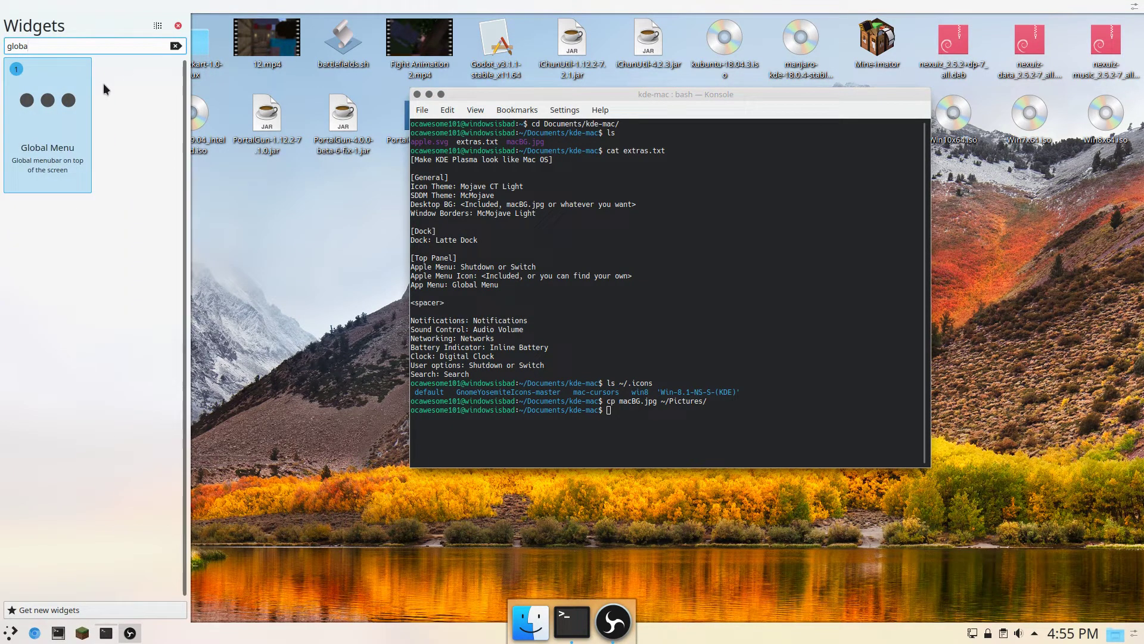
Step: Search the widget list for shutdown, then open the Plasma widget download window and place it beside the terminal
double_click(74, 41)
type("shutdown")
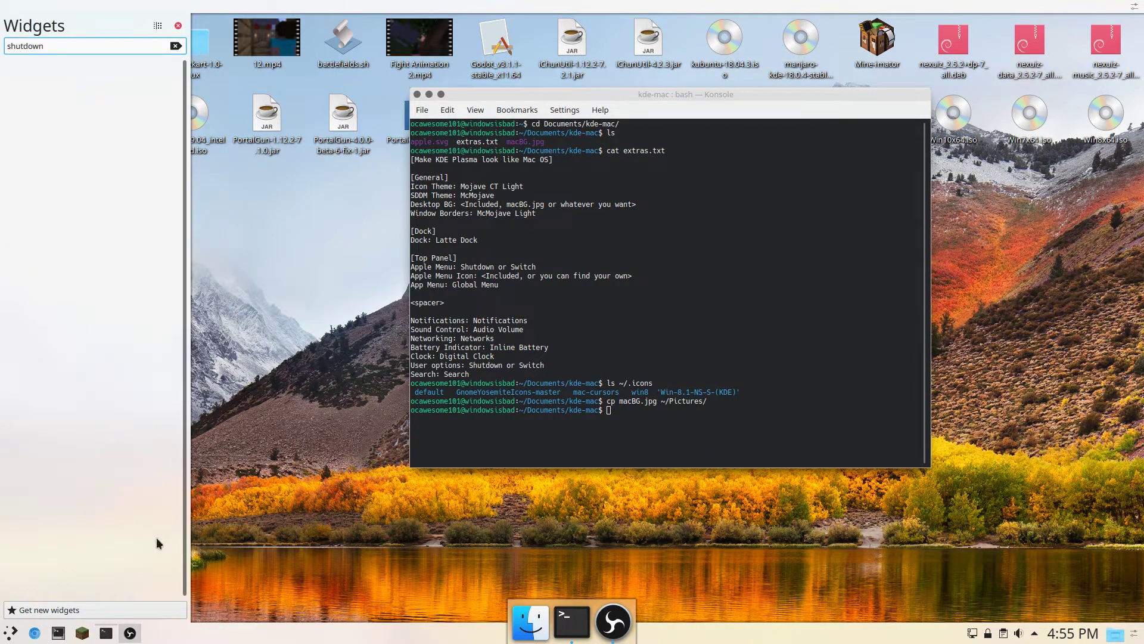
left_click(140, 601)
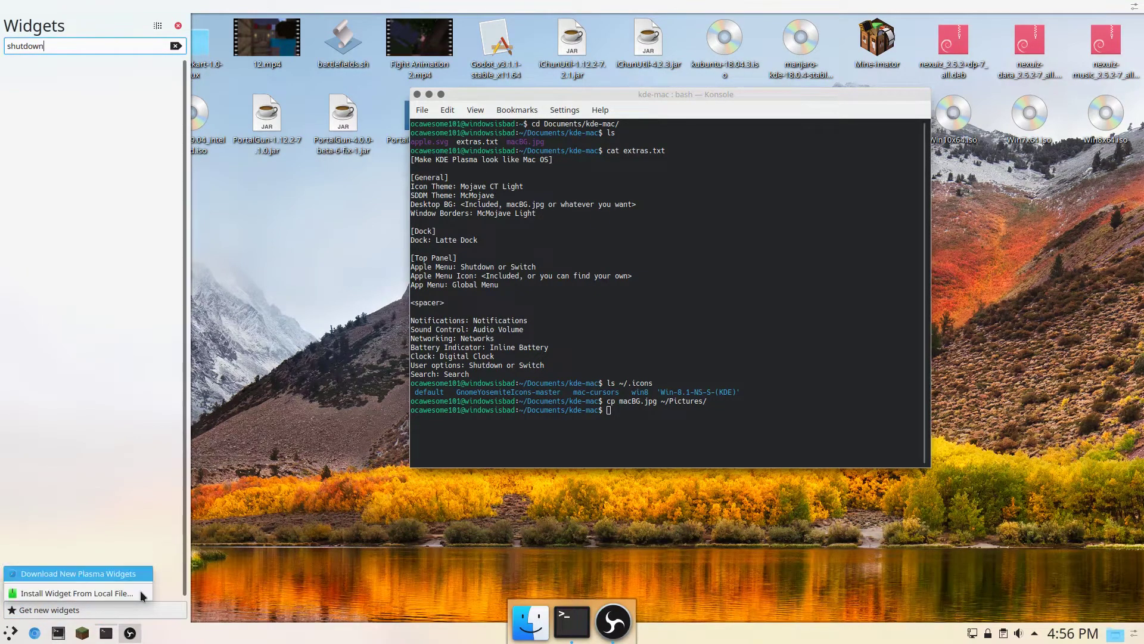
left_click(88, 574)
left_click_drag(502, 174, 169, 244)
left_click_drag(611, 89, 715, 91)
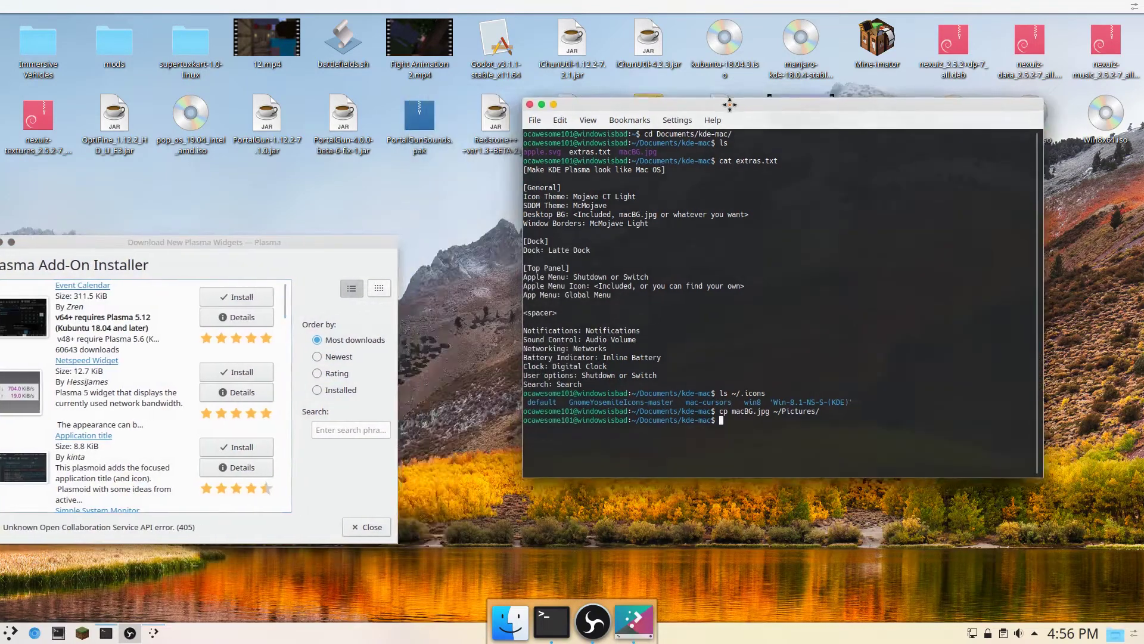
Step: Search the add-on installer for Shutdown and install the Shutdown or Switch widget
left_click(388, 429)
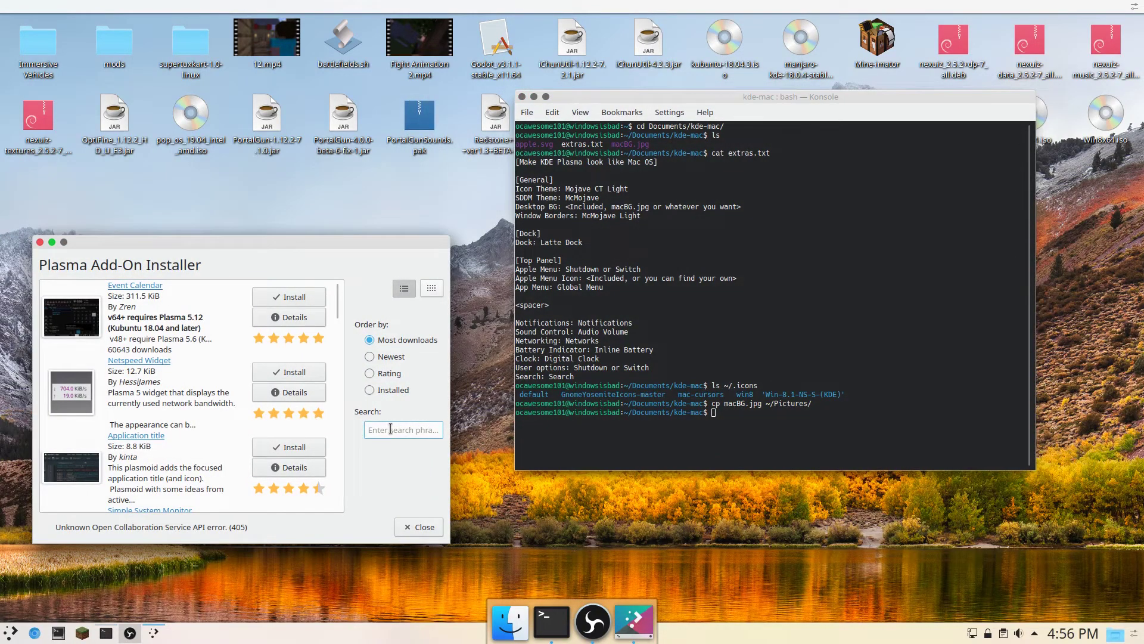
type("Shutdown")
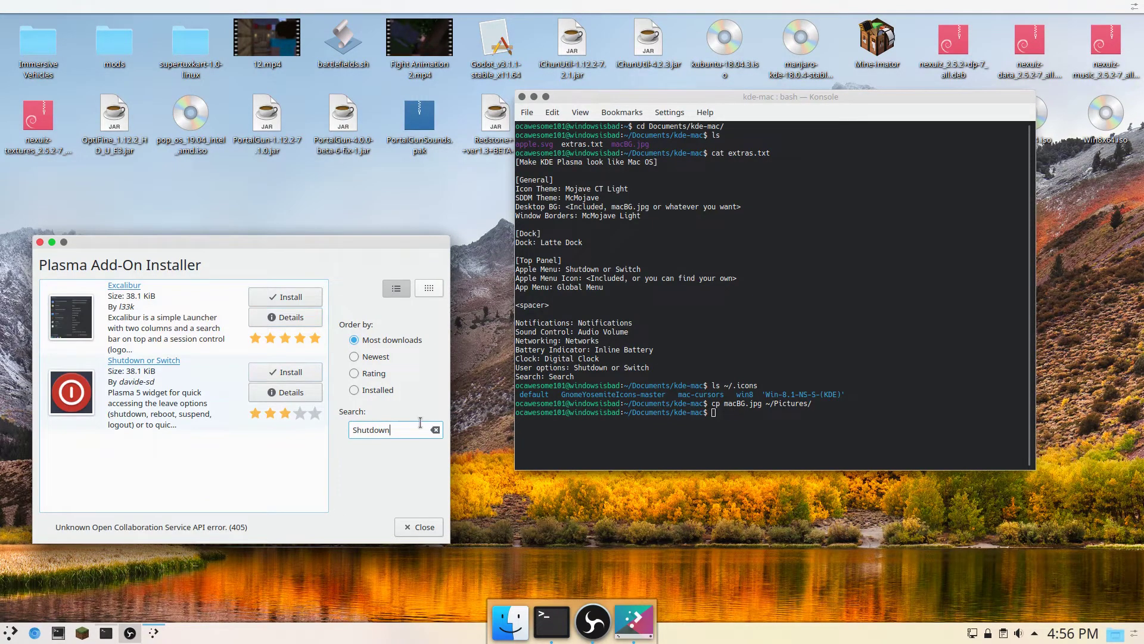
left_click(286, 372)
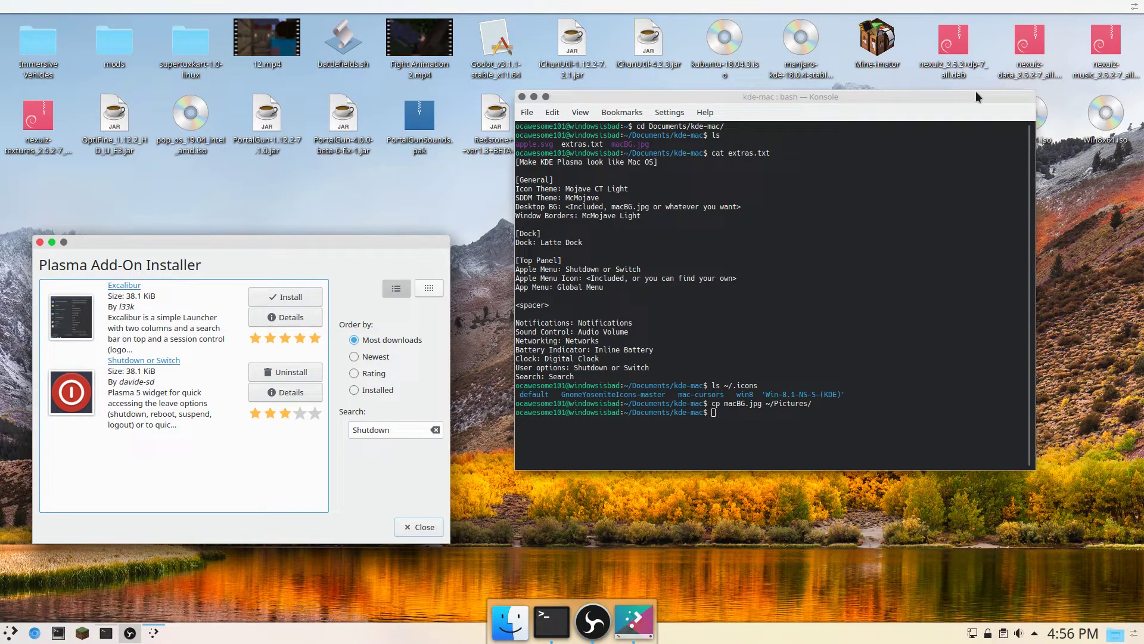
Step: Search the add-on installer for Inline to find the battery widget, and close the installer
left_click_drag(390, 429, 335, 425)
type("Inline")
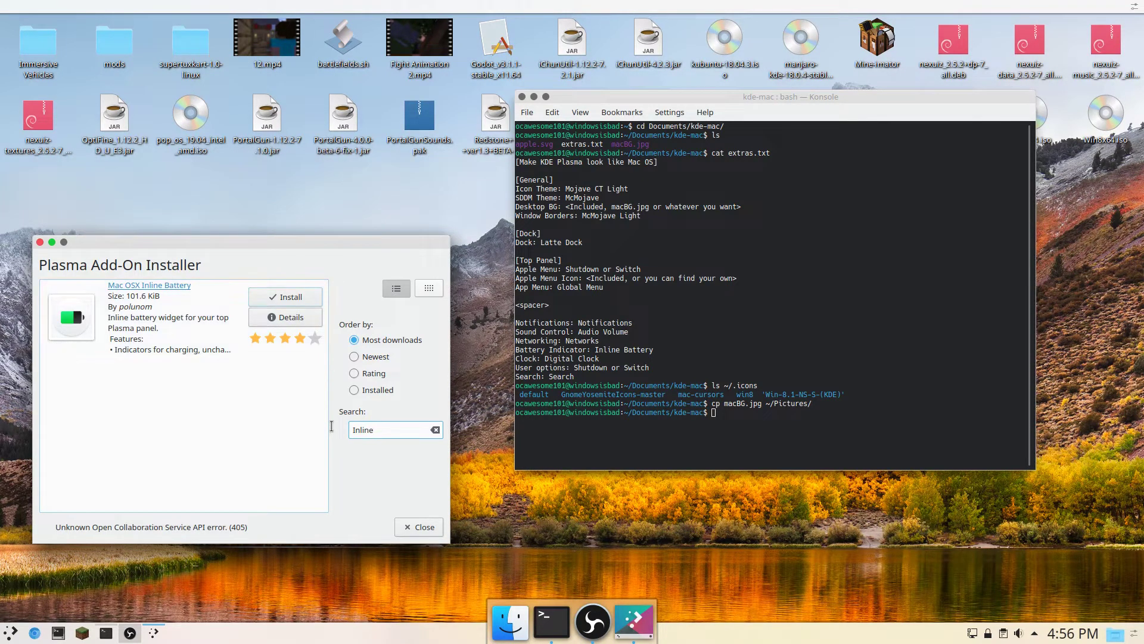
left_click_drag(282, 246, 302, 202)
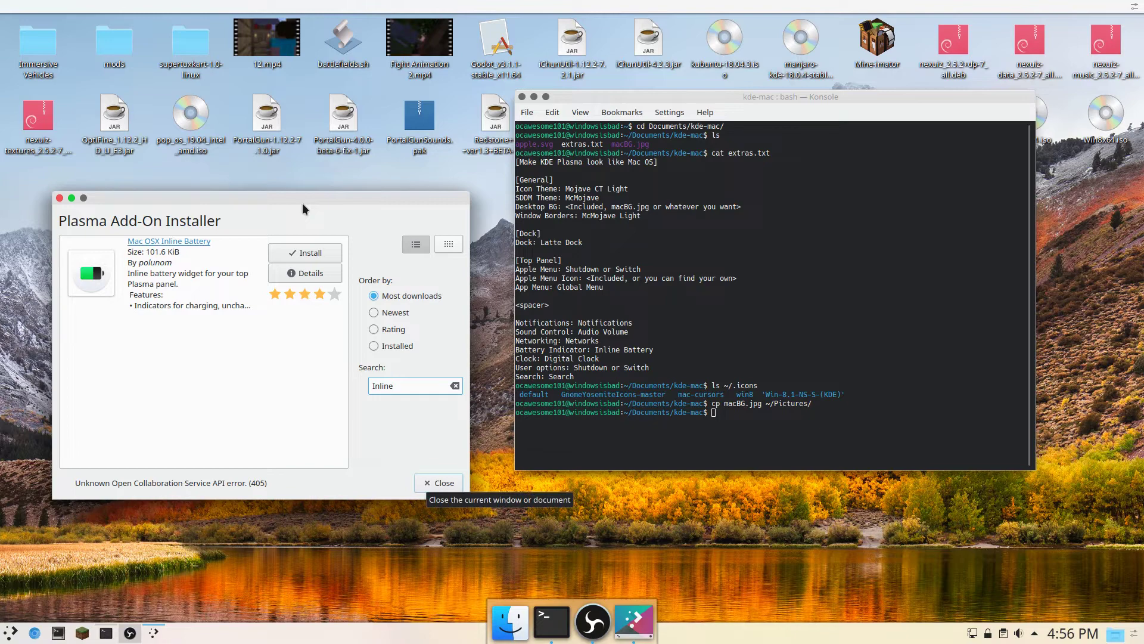
left_click(427, 483)
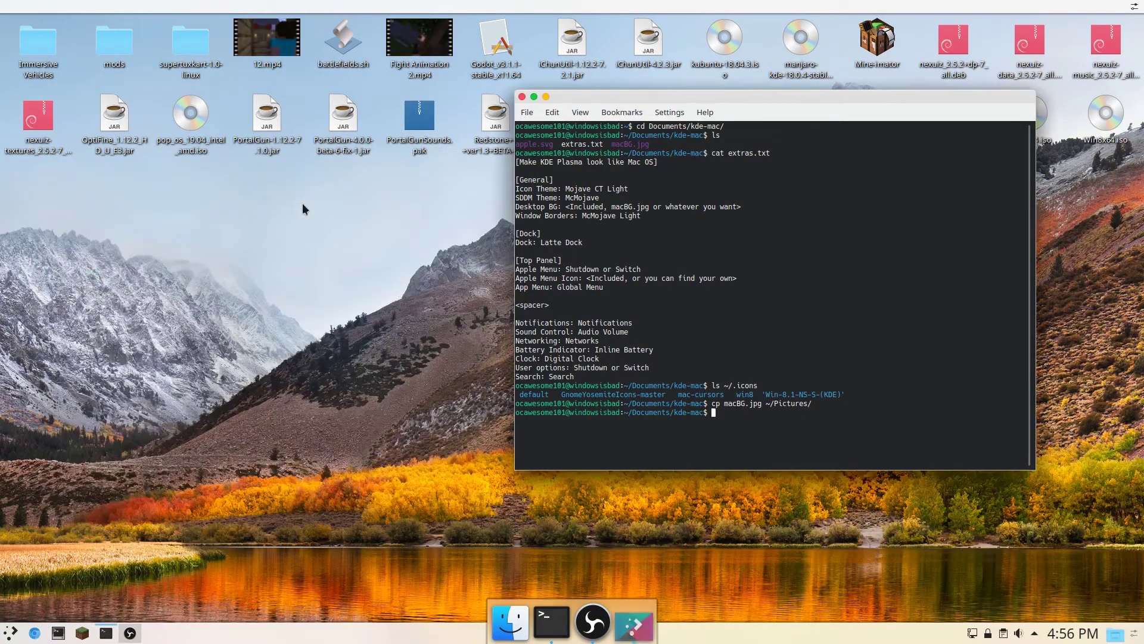
Step: Add two Shutdown or Switch widgets to the top panel and close the widget list
left_click(1135, 6)
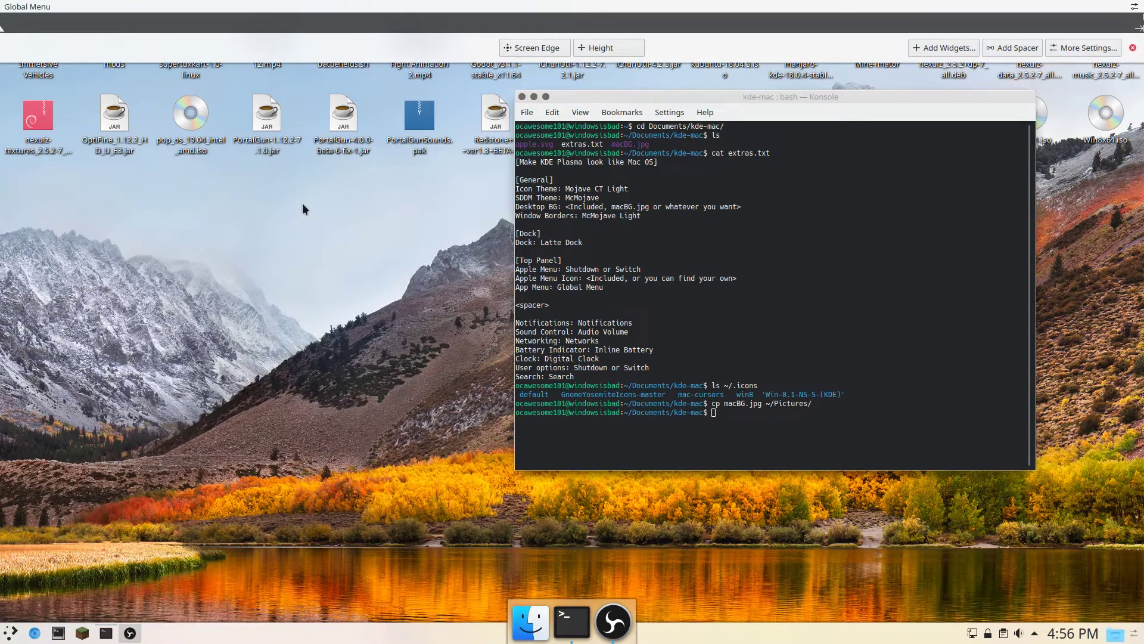
left_click(894, 47)
type("s")
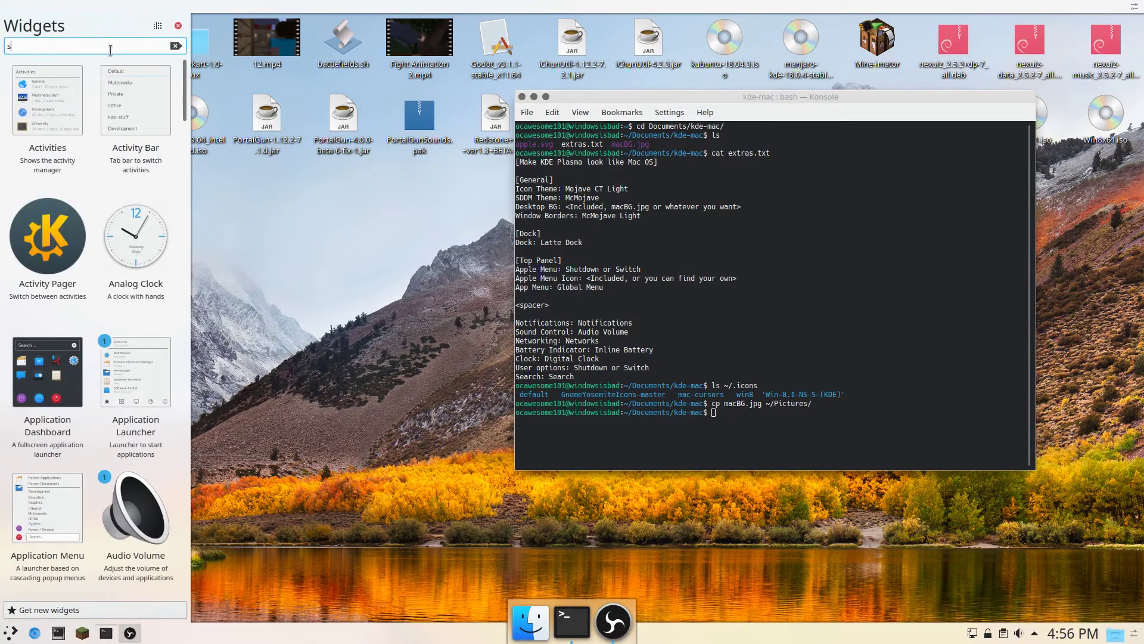
type("hut")
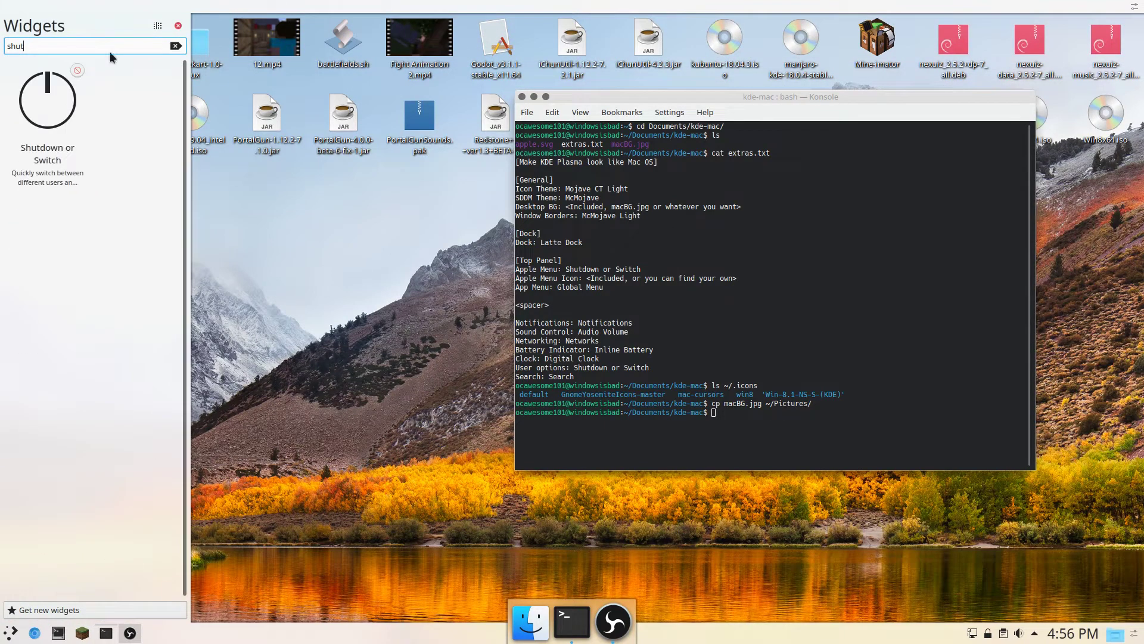
double_click(95, 94)
double_click(95, 94)
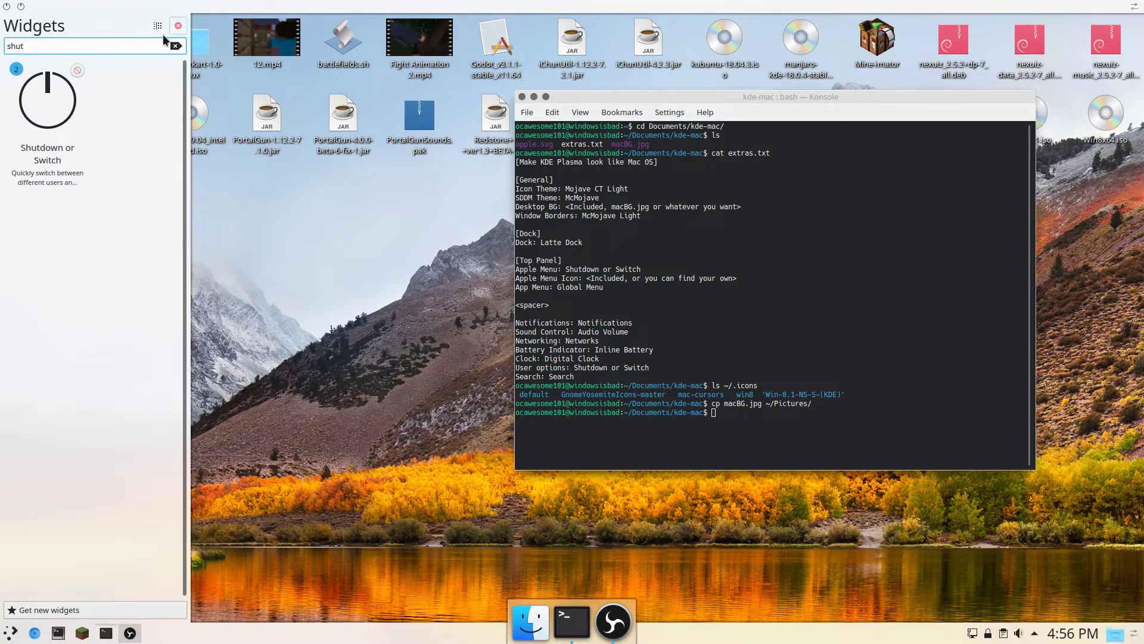
left_click(177, 26)
Step: Open the settings of the first Shutdown or Switch widget and bring up the file picker for its icon
right_click(12, 6)
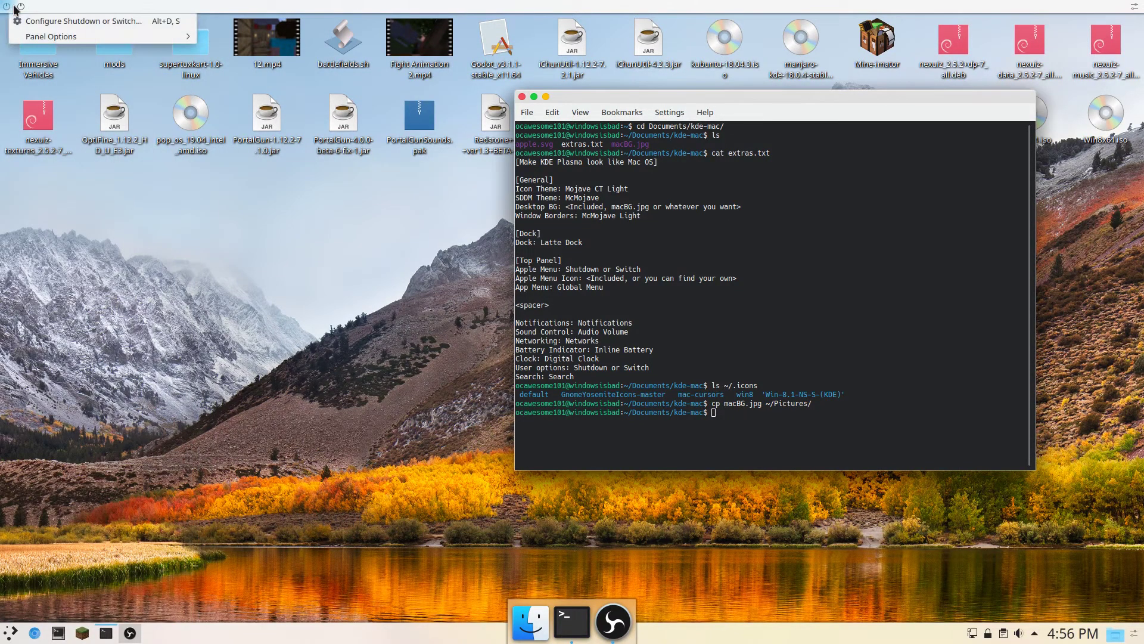
left_click(15, 24)
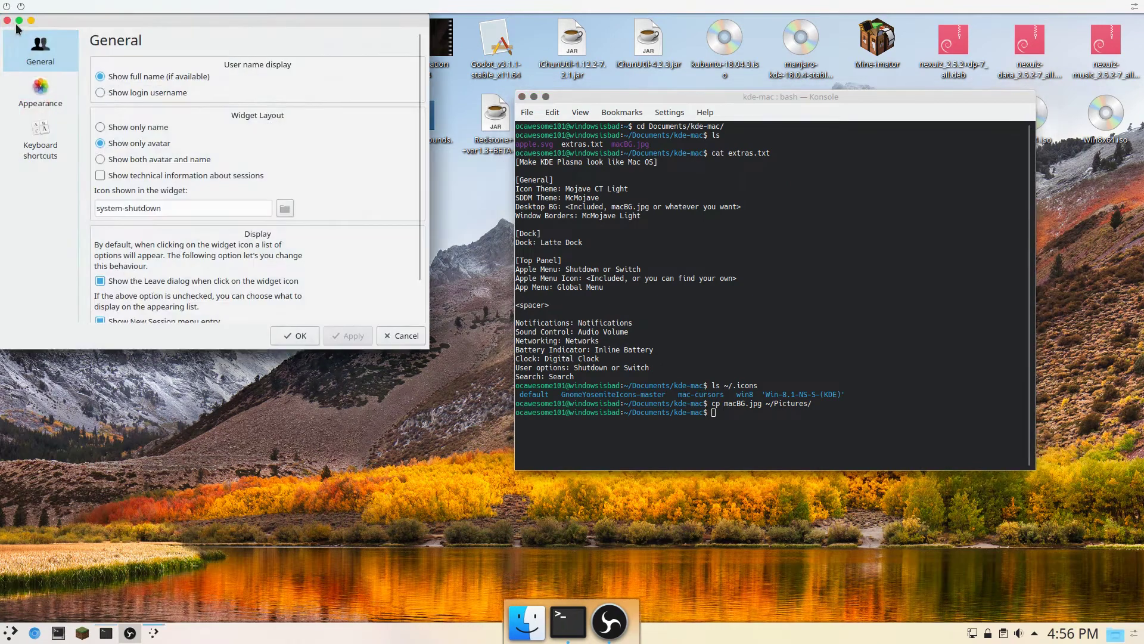
left_click_drag(132, 19, 207, 73)
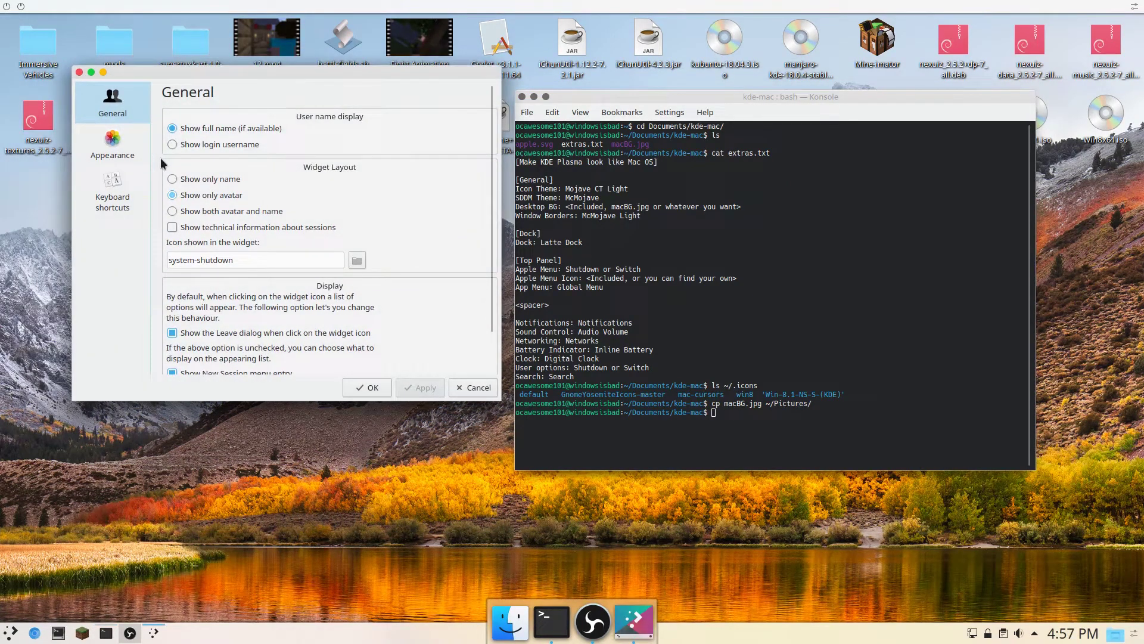
left_click(357, 260)
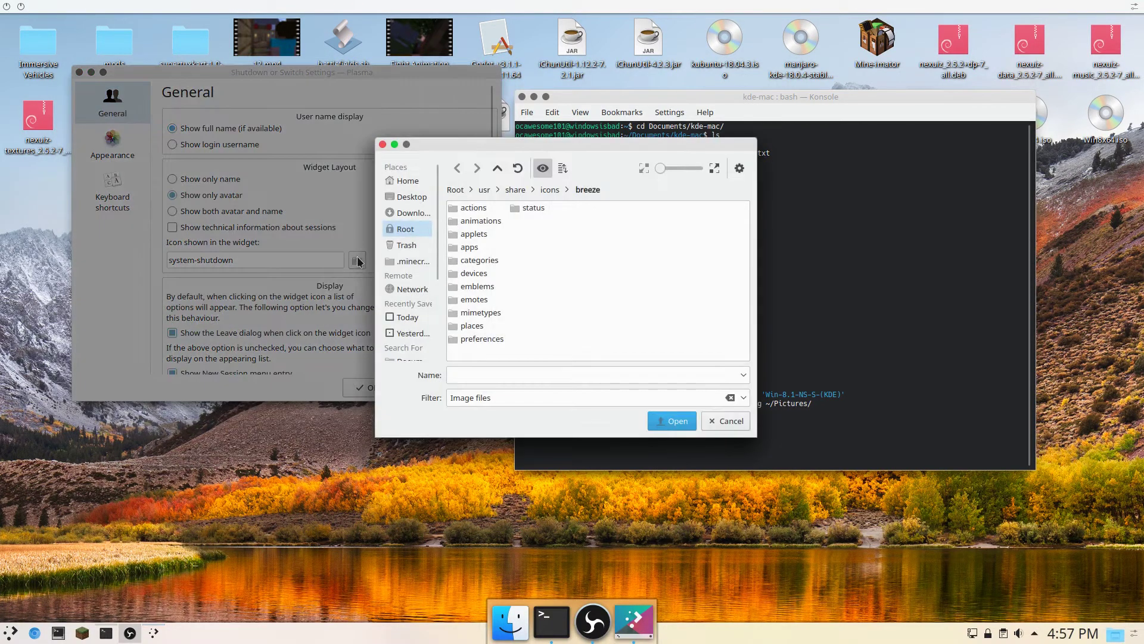
scroll(408, 283, "down", 3)
Step: Copy apple.svg from the kde-mac folder to ~/Pictures/ in the terminal
left_click(892, 306)
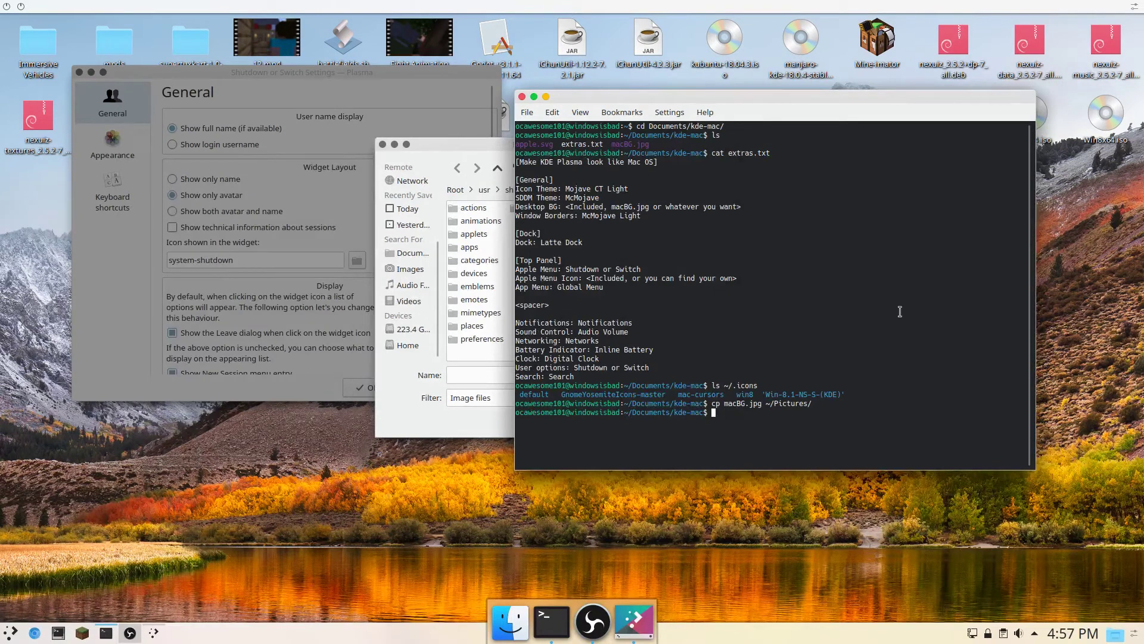
type("cp")
key("Tab")
key("Tab")
type("apple.svg ")
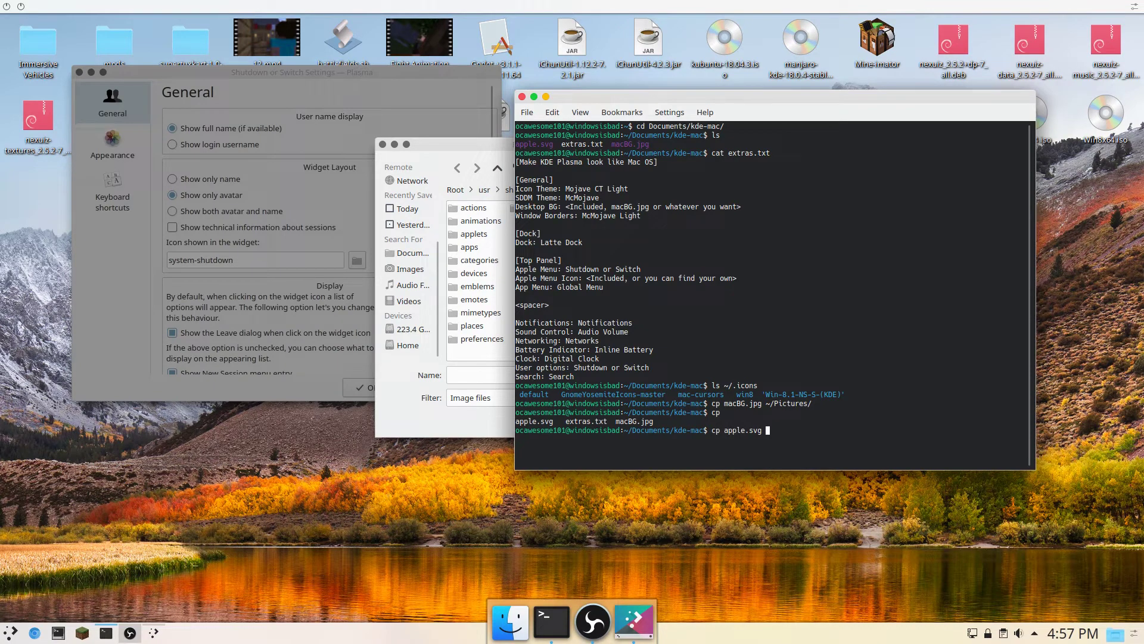
type("~/Pictures/")
key("Return")
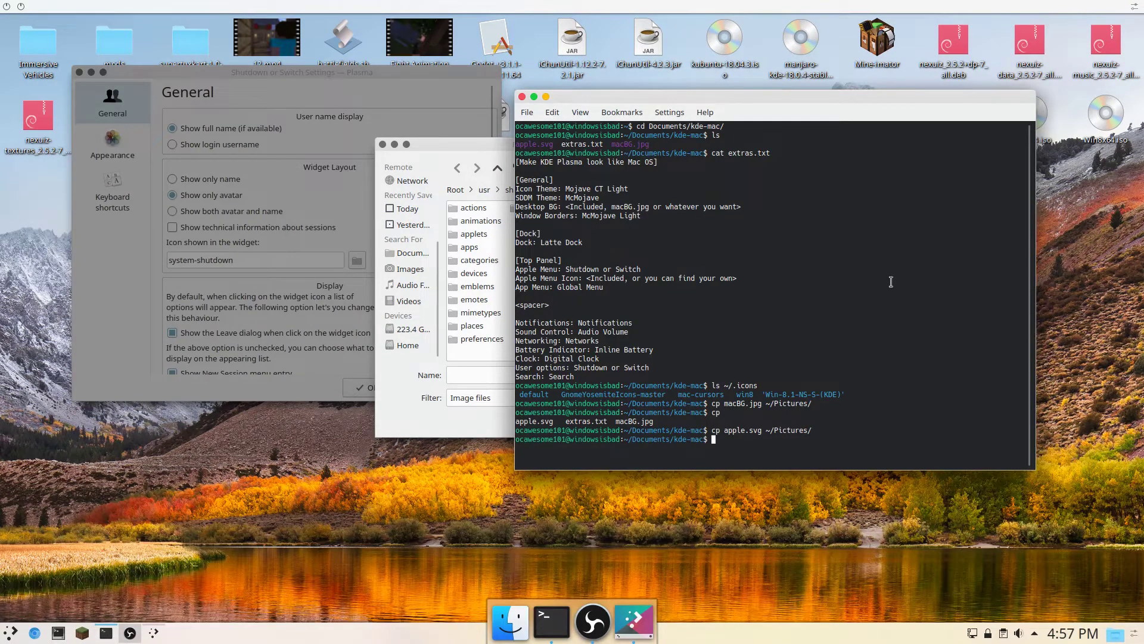
Step: Choose apple.svg from the home Pictures folder as the icon shown in the widget
left_click_drag(442, 151, 139, 247)
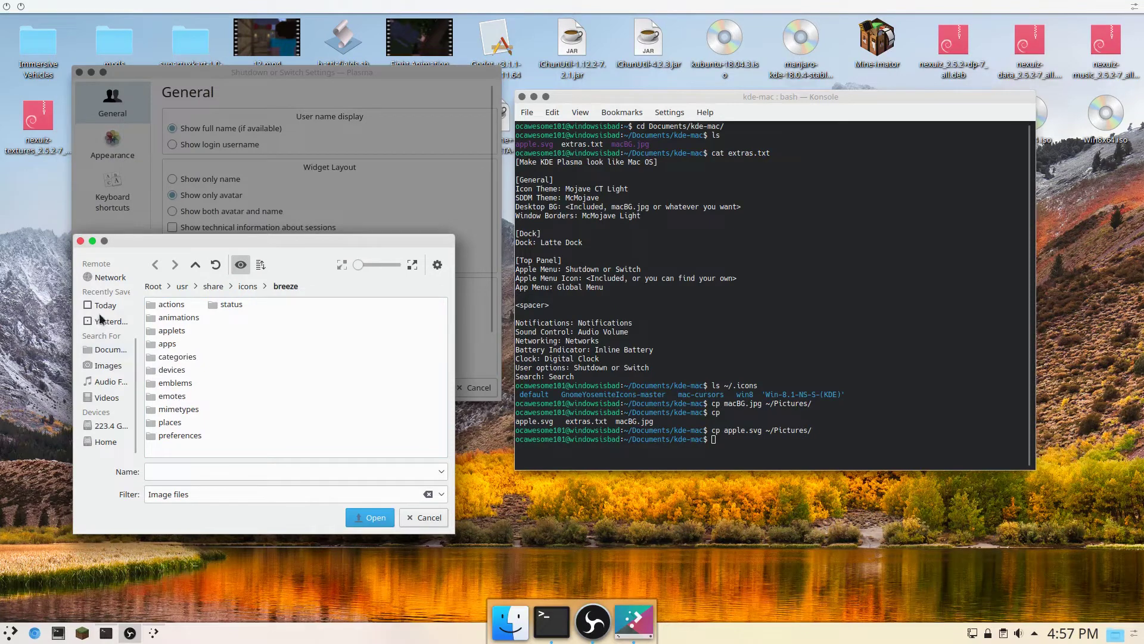
scroll(114, 313, "up", 3)
left_click(112, 279)
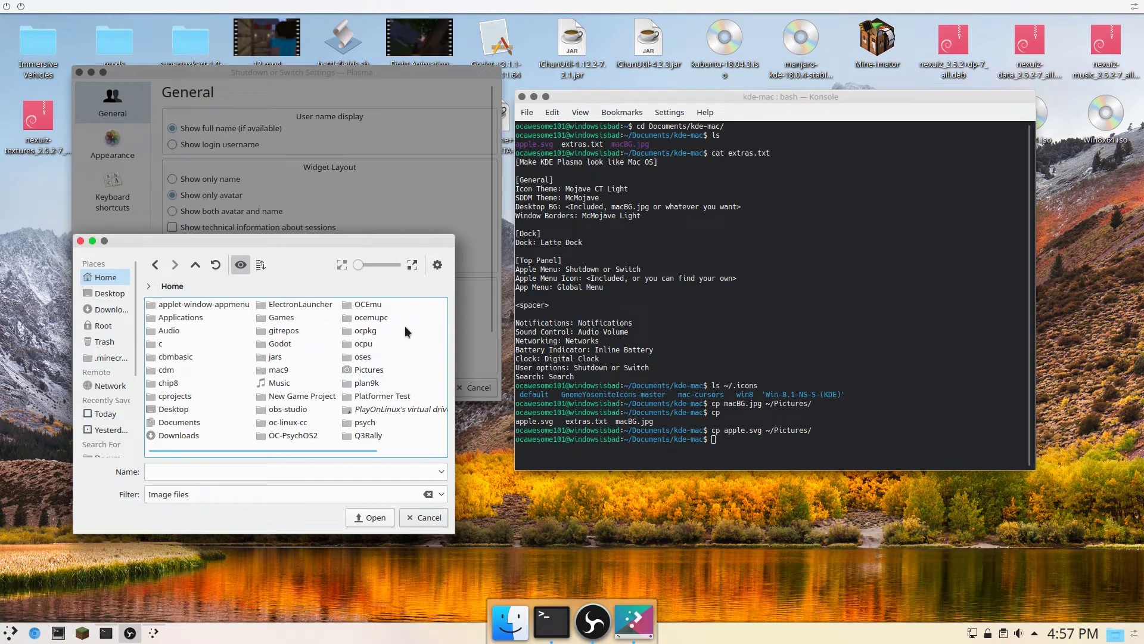
left_click(365, 370)
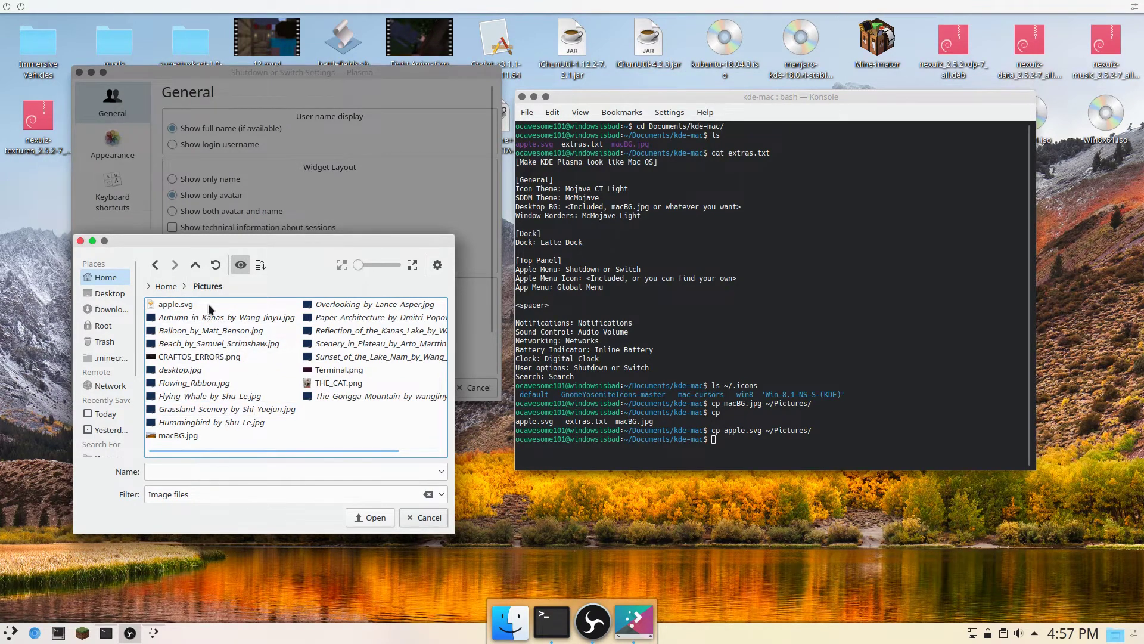
double_click(179, 305)
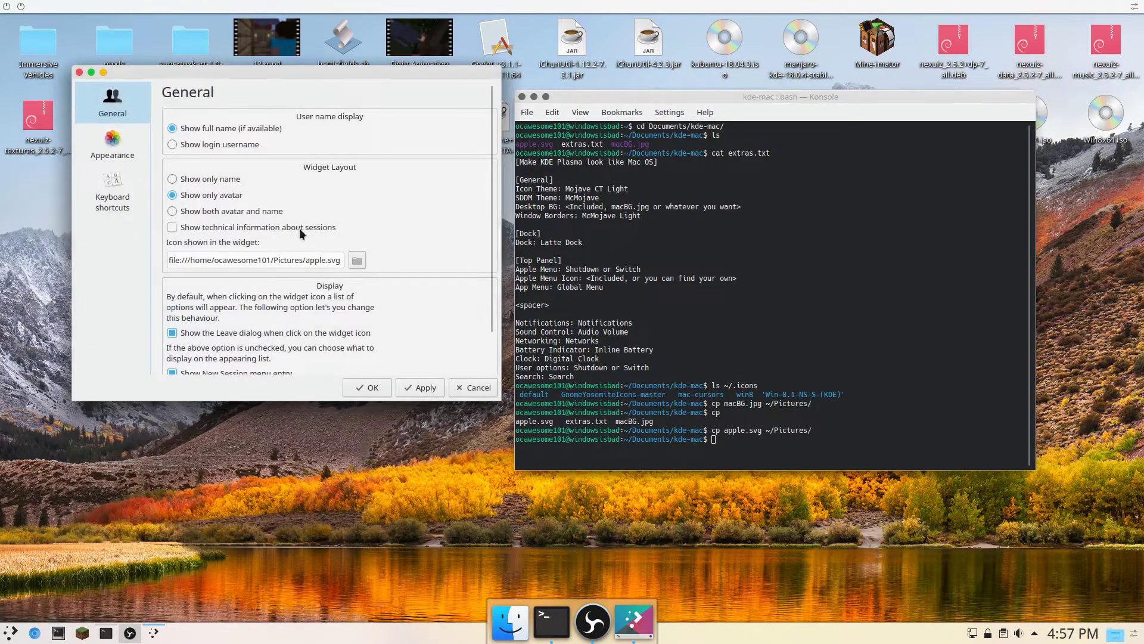
Step: Disable showing the Leave dialog for the first widget, save its settings and check its menu
scroll(335, 314, "down", 2)
left_click(202, 289)
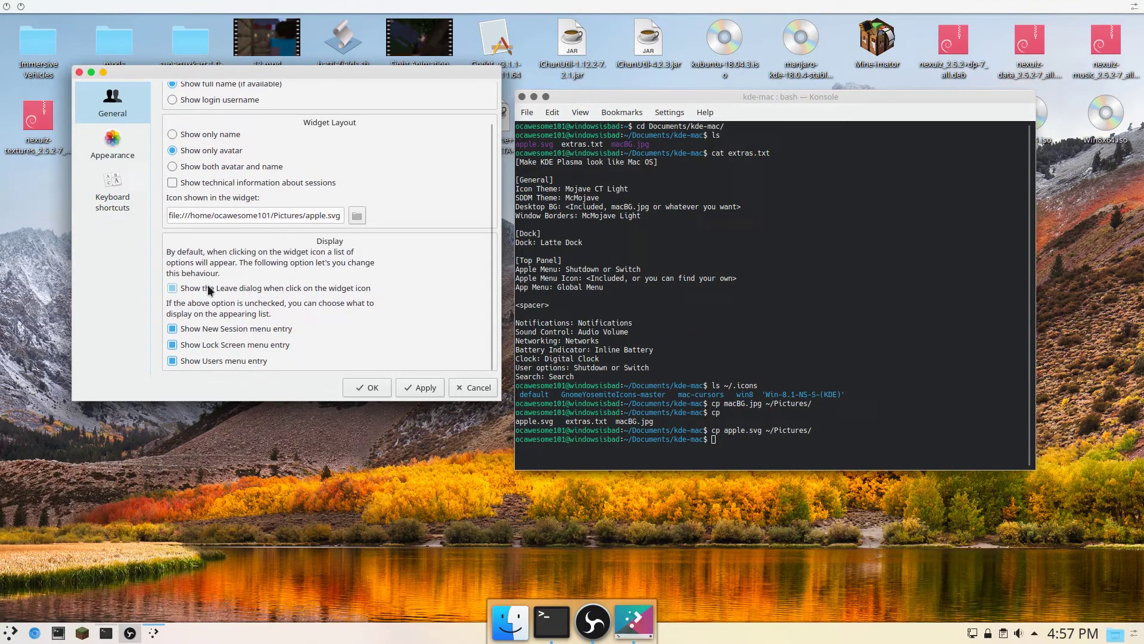
left_click(368, 389)
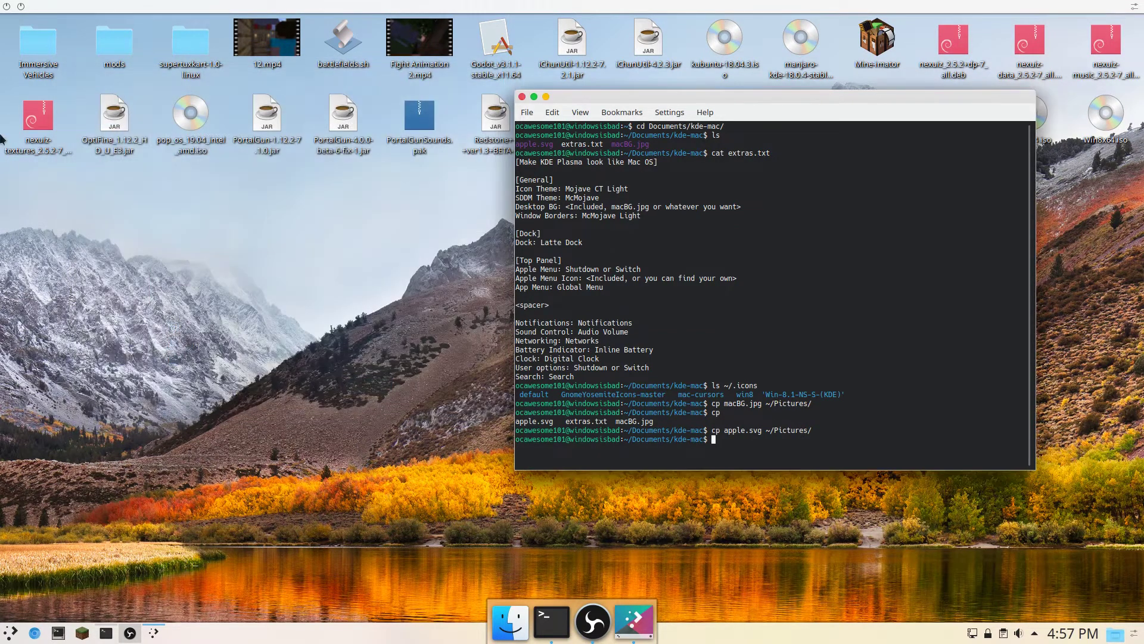
left_click(7, 8)
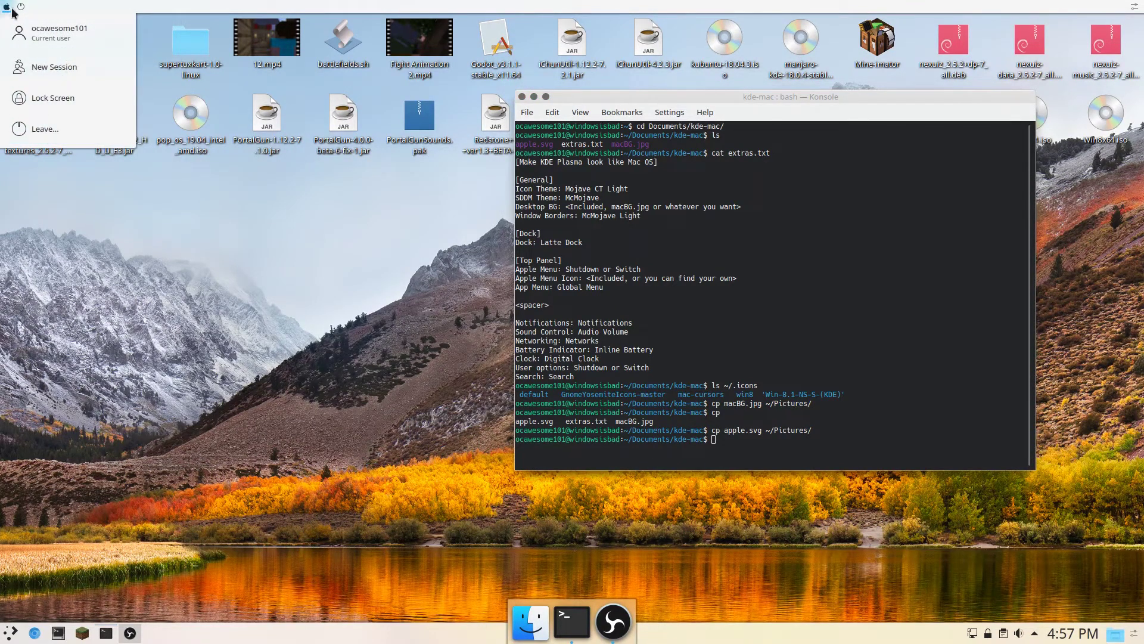
left_click(8, 11)
Step: Set the second Shutdown or Switch widget's layout to Show only name, apply the change and close its settings
right_click(21, 8)
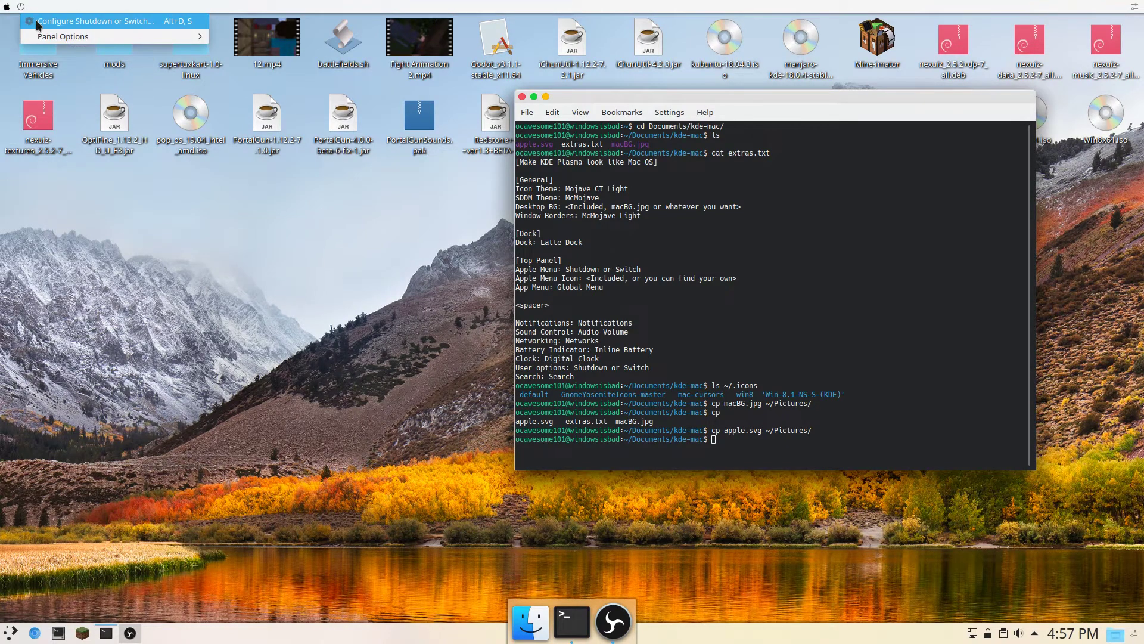
left_click(83, 21)
left_click_drag(138, 21, 222, 89)
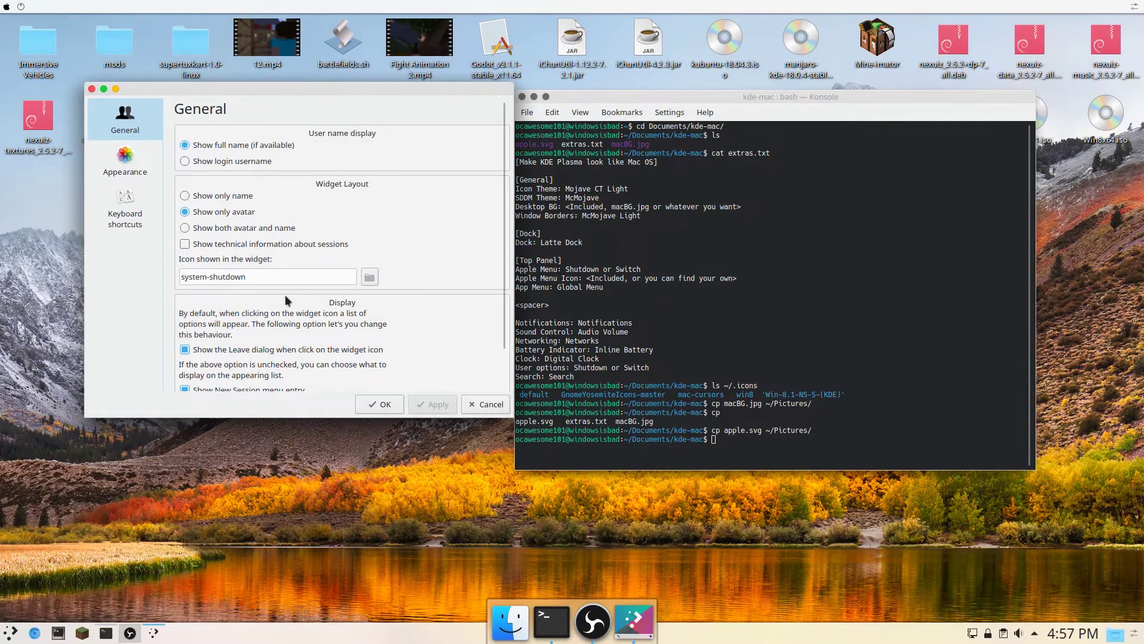
left_click(205, 199)
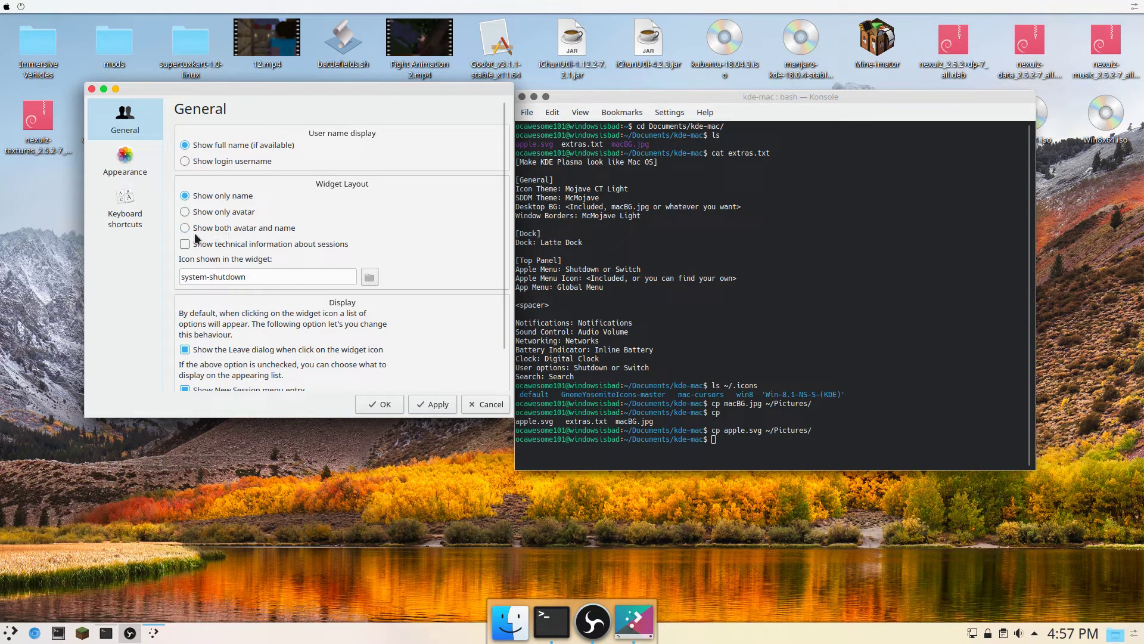
left_click(133, 158)
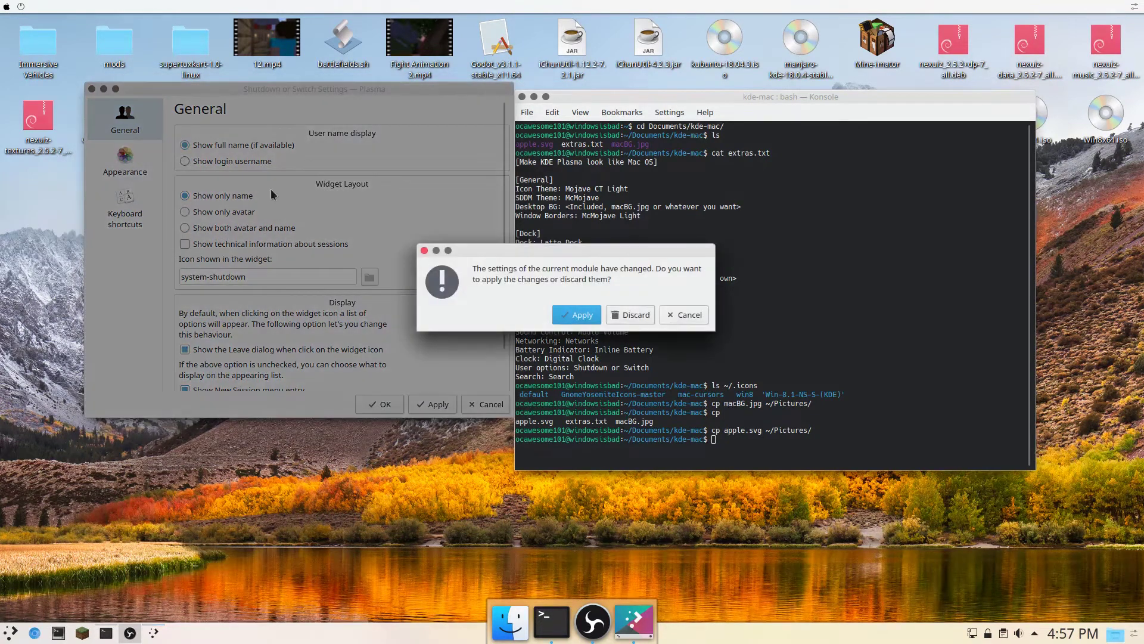
left_click(577, 314)
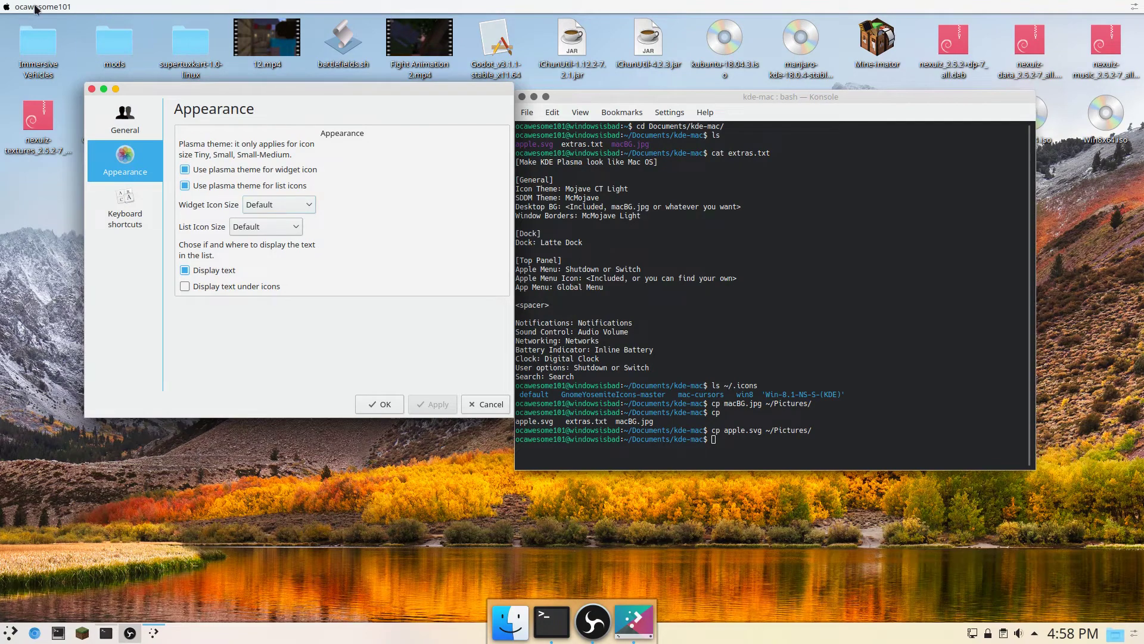
left_click(384, 407)
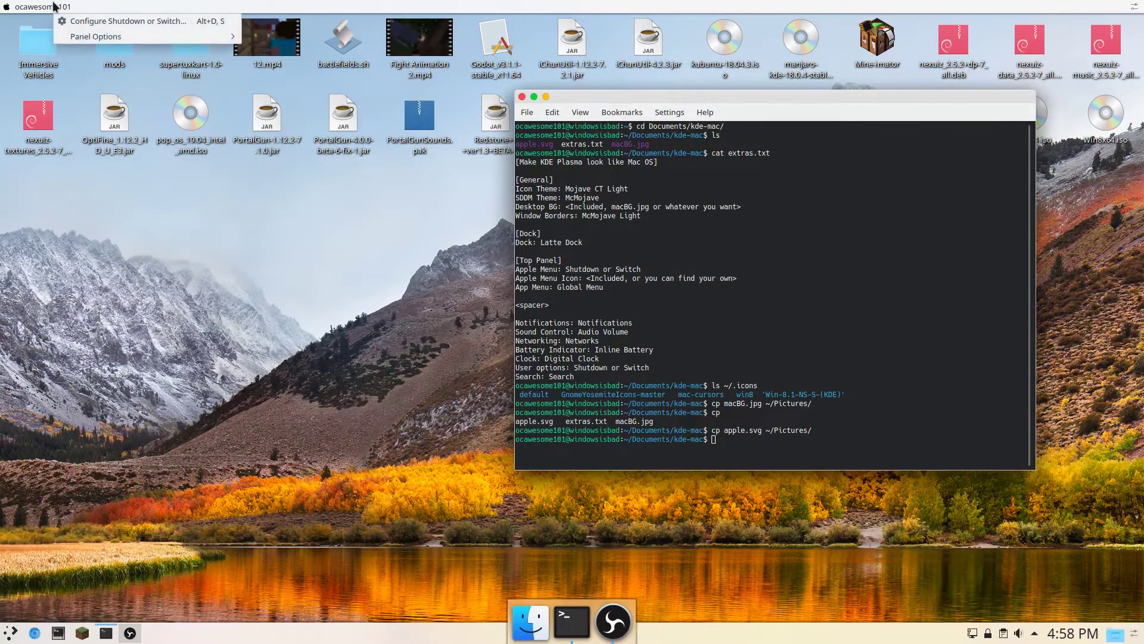
Step: Open the top panel for editing and add the Notifications widget from the widget list
left_click(1143, 5)
left_click(1143, 5)
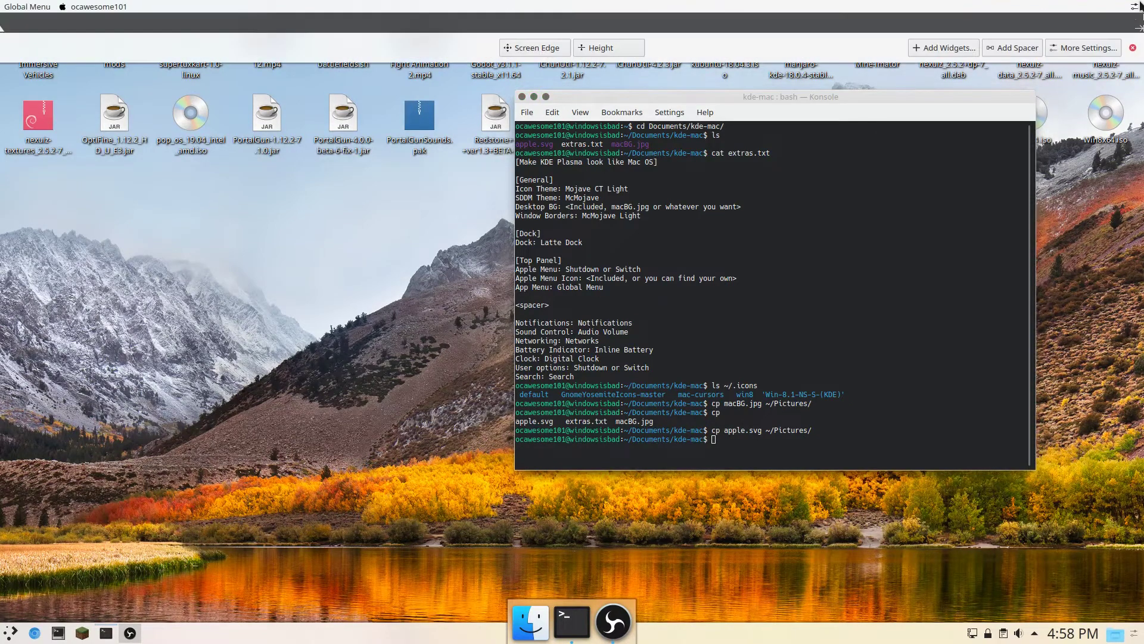
left_click(946, 48)
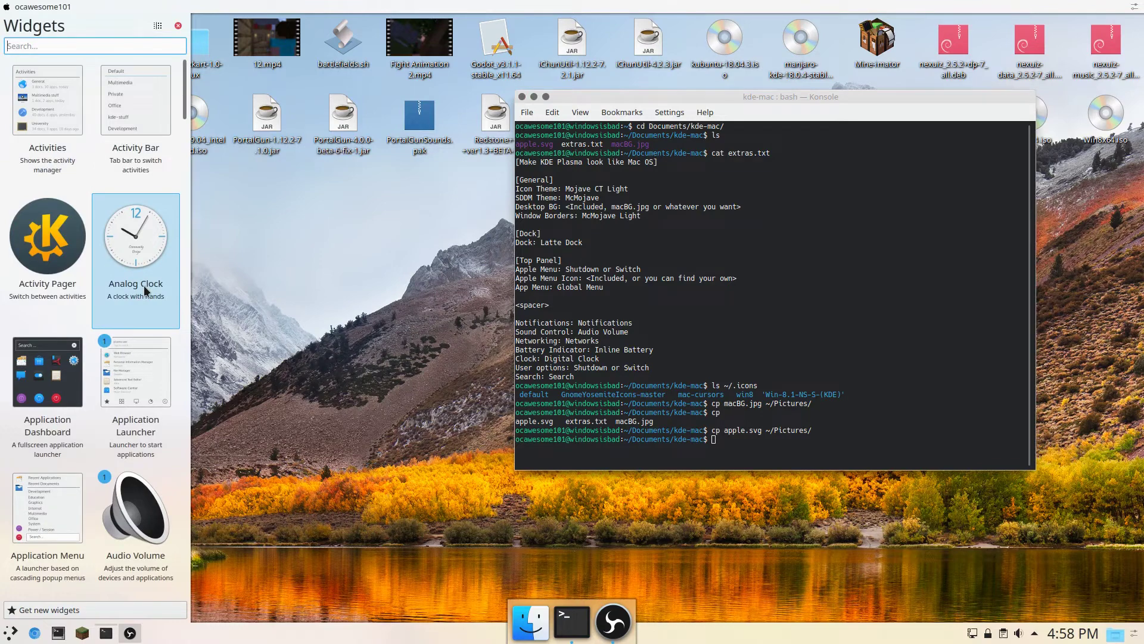
type("Notifi")
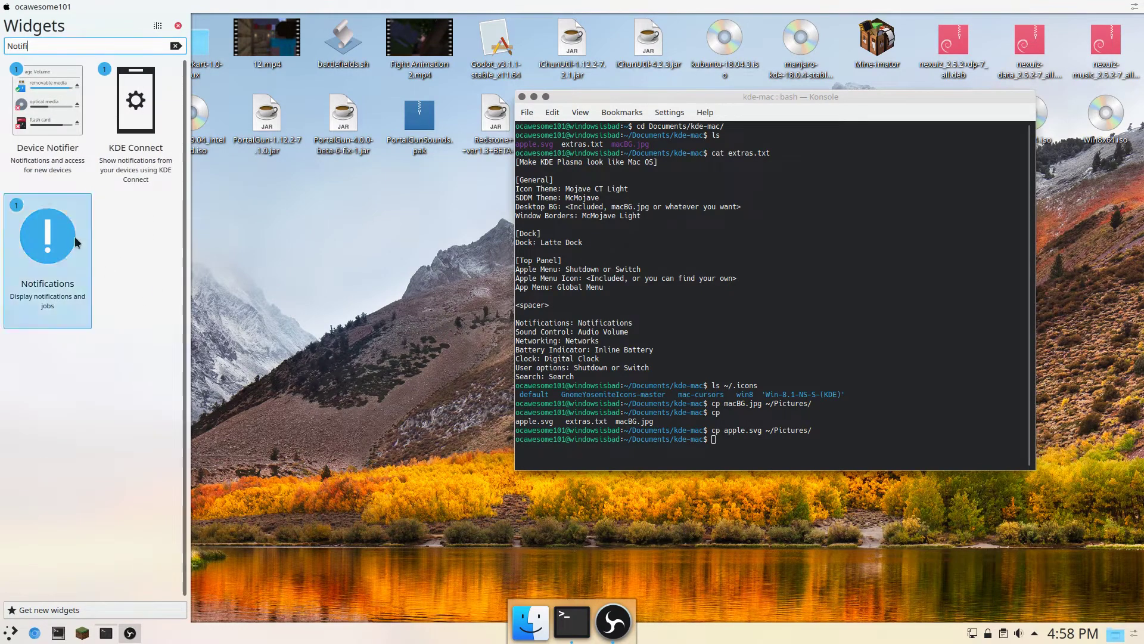
double_click(74, 237)
Step: Add the Audio Volume and Networks widgets to the top panel
left_click_drag(27, 47, 1, 53)
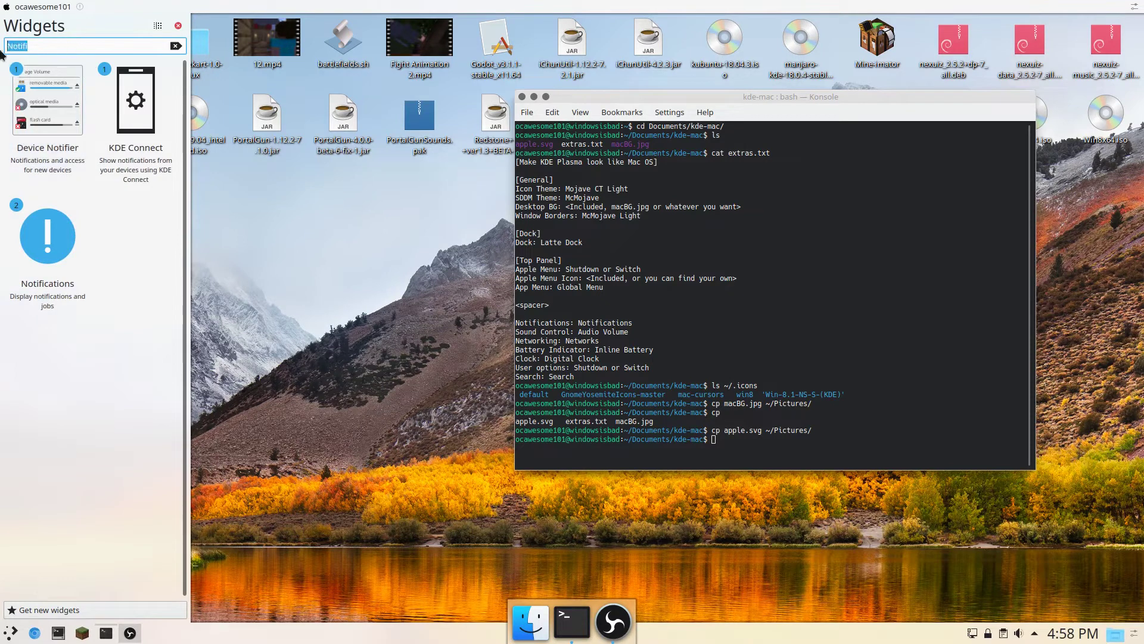
type("Audio")
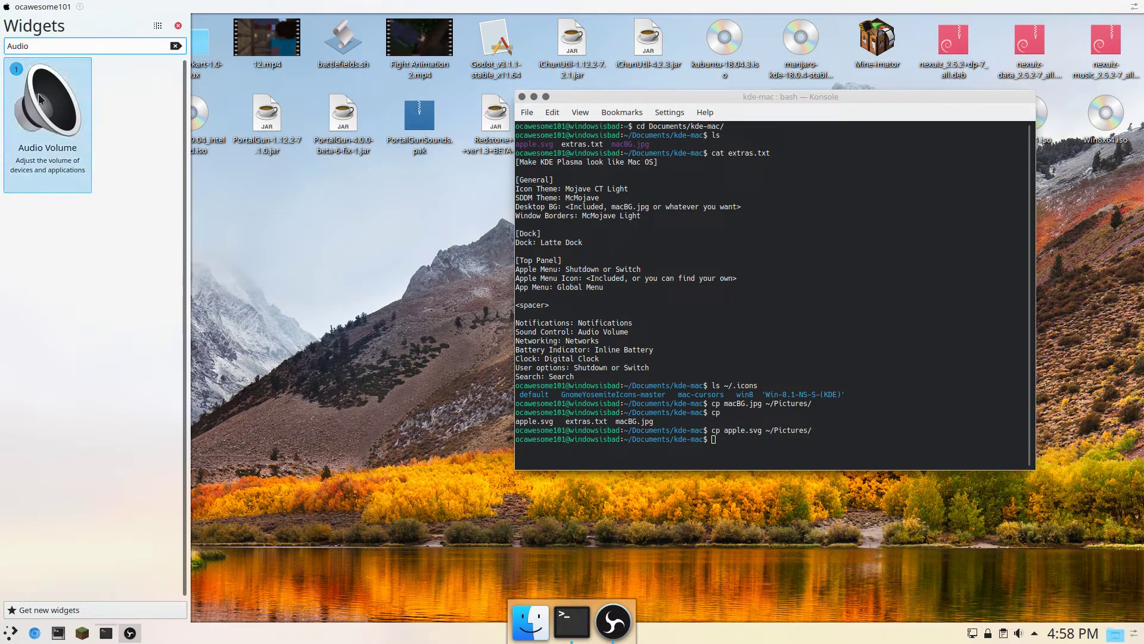
double_click(66, 45)
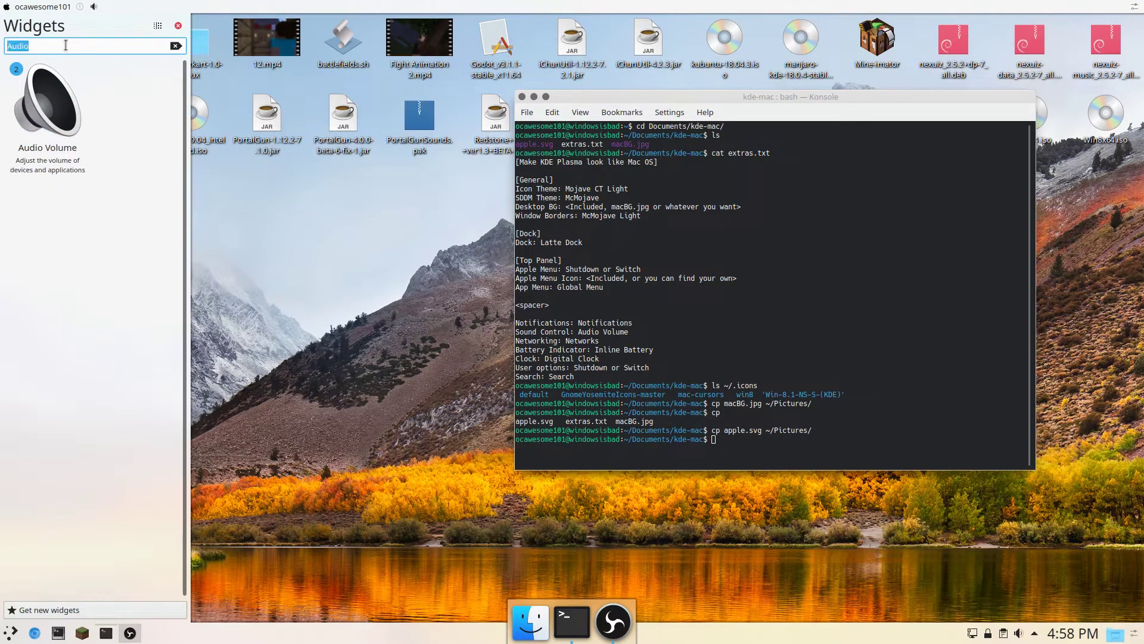
type("Net")
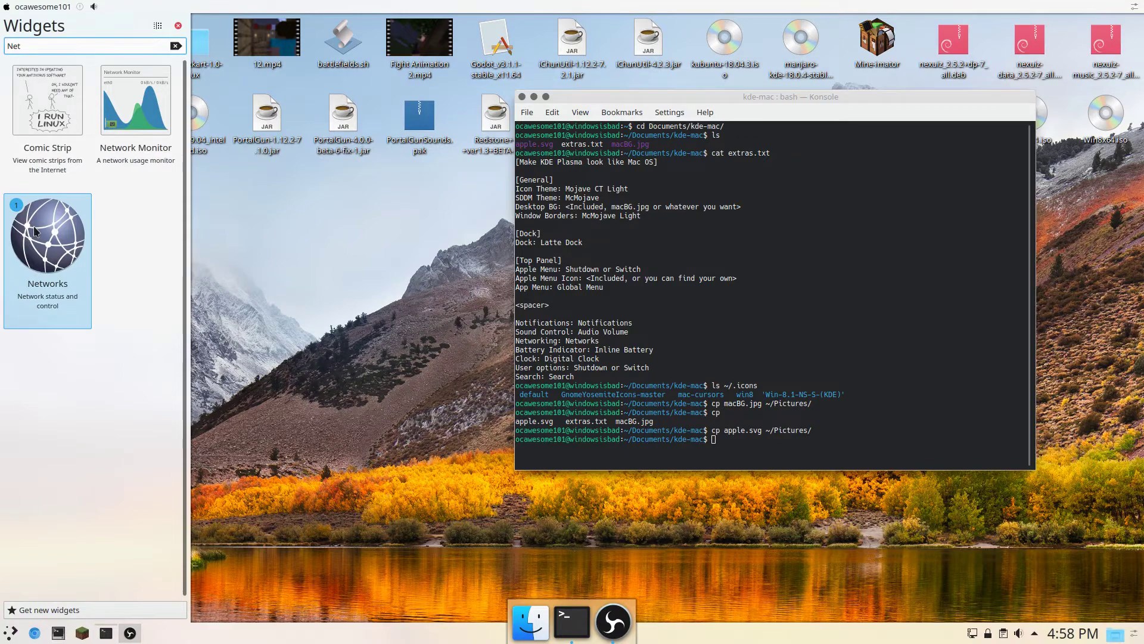
left_click_drag(34, 227, 100, 8)
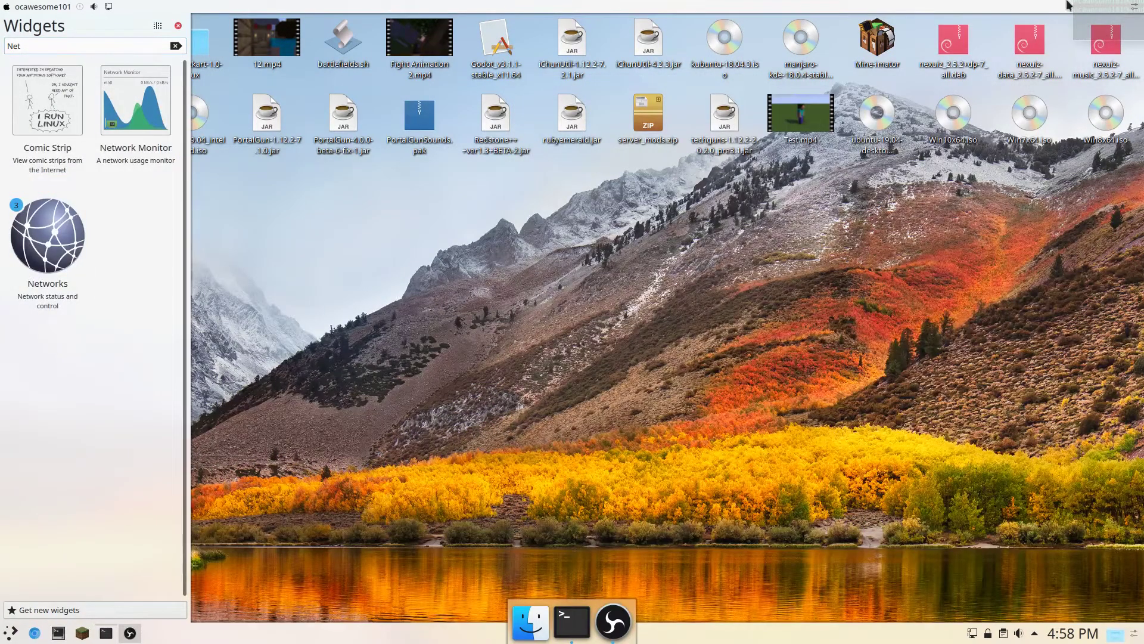
Step: Bring the terminal window back and cancel the nexuiz-music package installer
left_click(1137, 37)
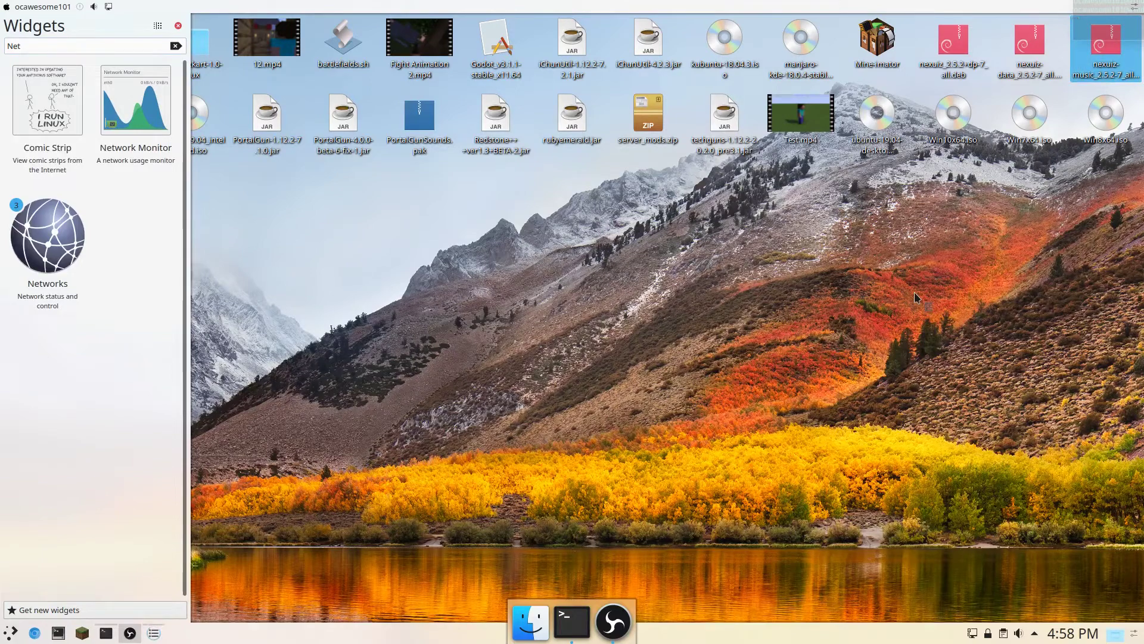
left_click(570, 620)
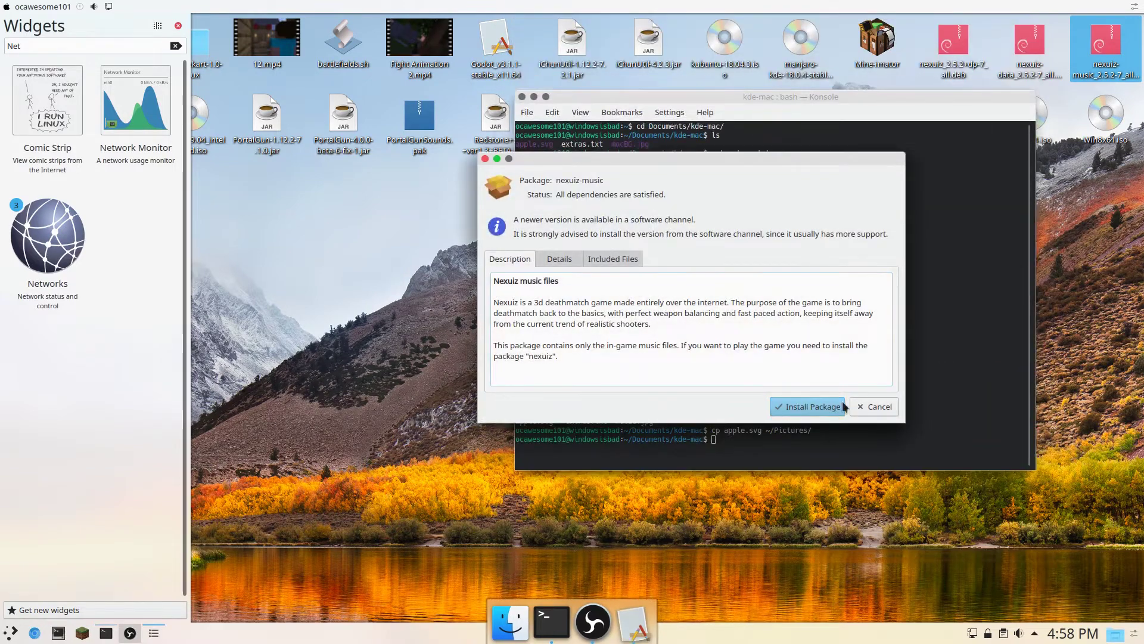
left_click(842, 406)
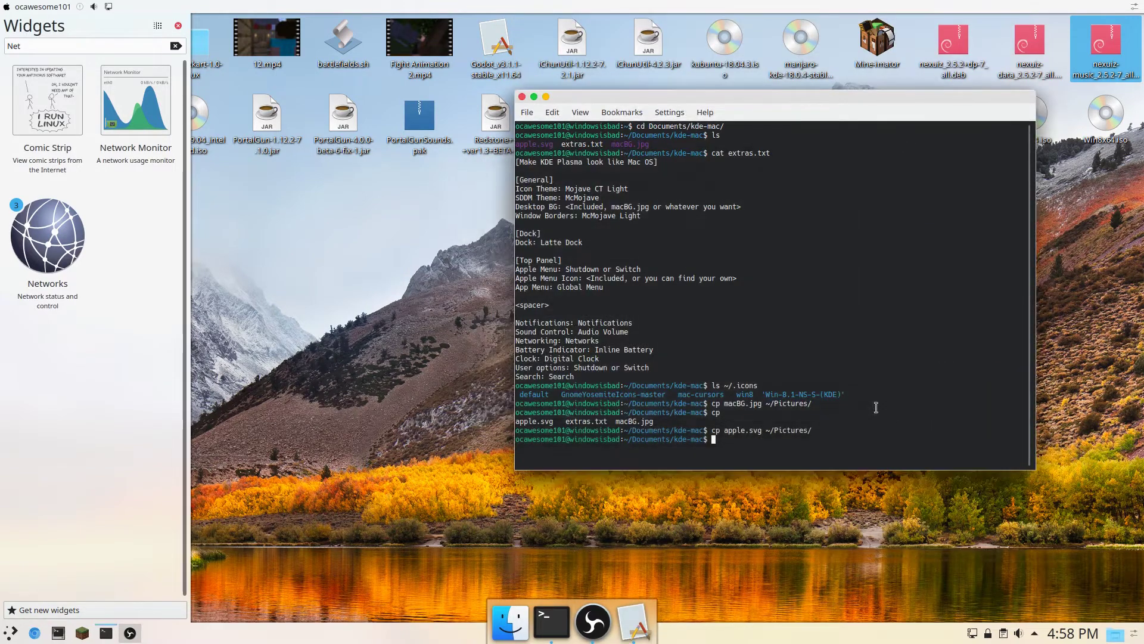
Step: Search the widget list for Digita and add the Digital Clock widget to the top panel
left_click(80, 50)
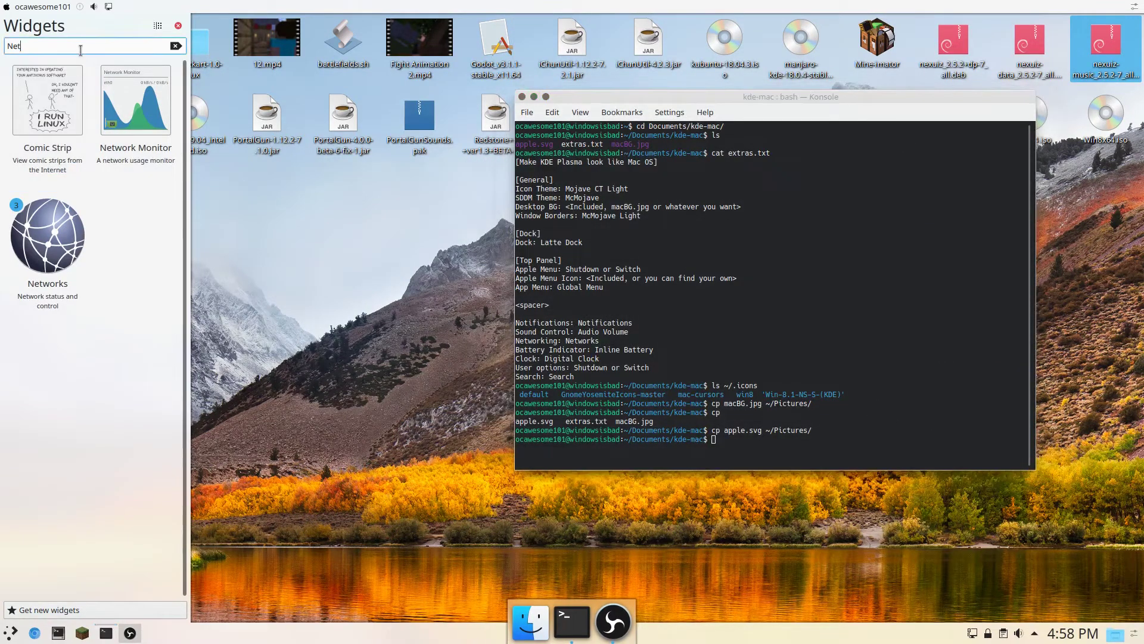
key("BackSpace")
type("Digita")
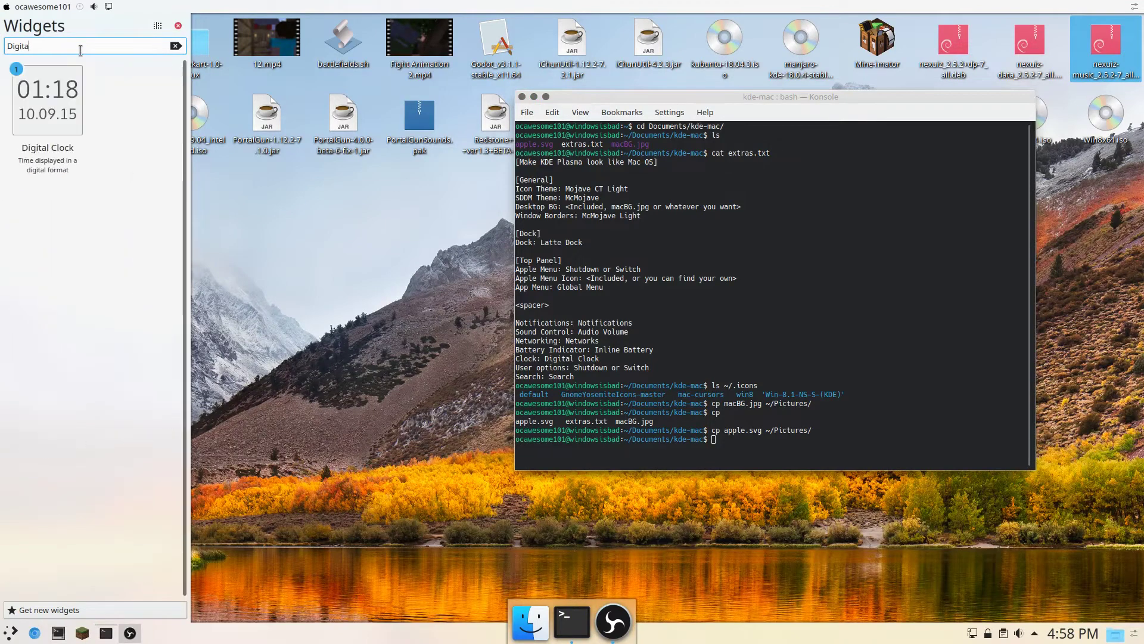
double_click(68, 100)
Step: Add a spacer to the top panel and arrange the Apple menu and Global Menu before it, with the remaining widgets after it
left_click(1136, 6)
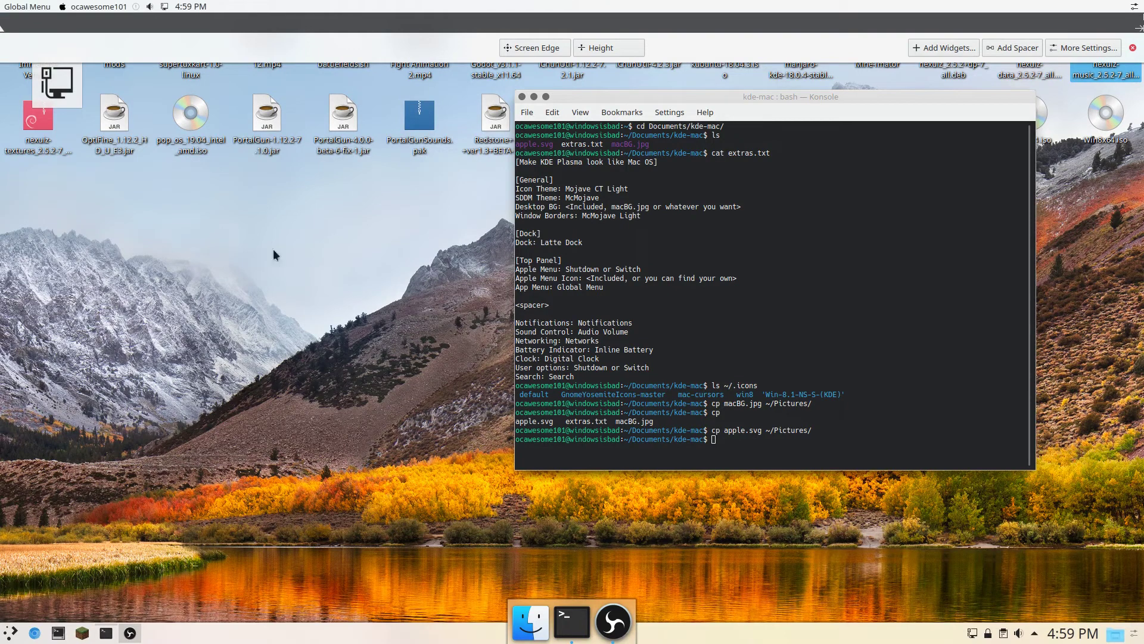
left_click(1006, 47)
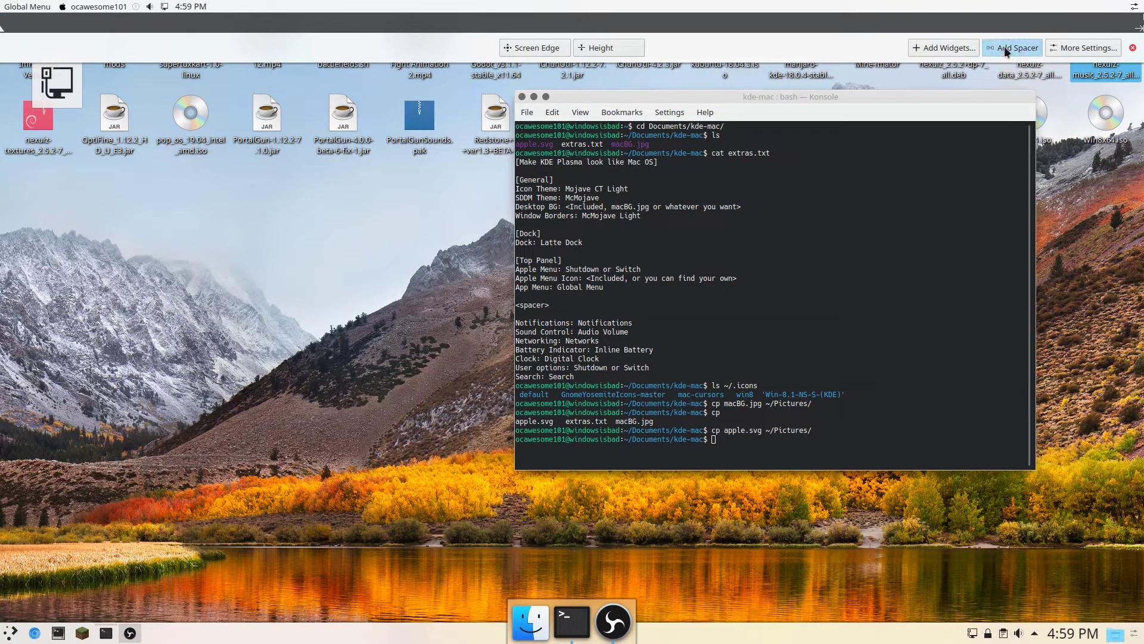
left_click_drag(862, 10, 443, 15)
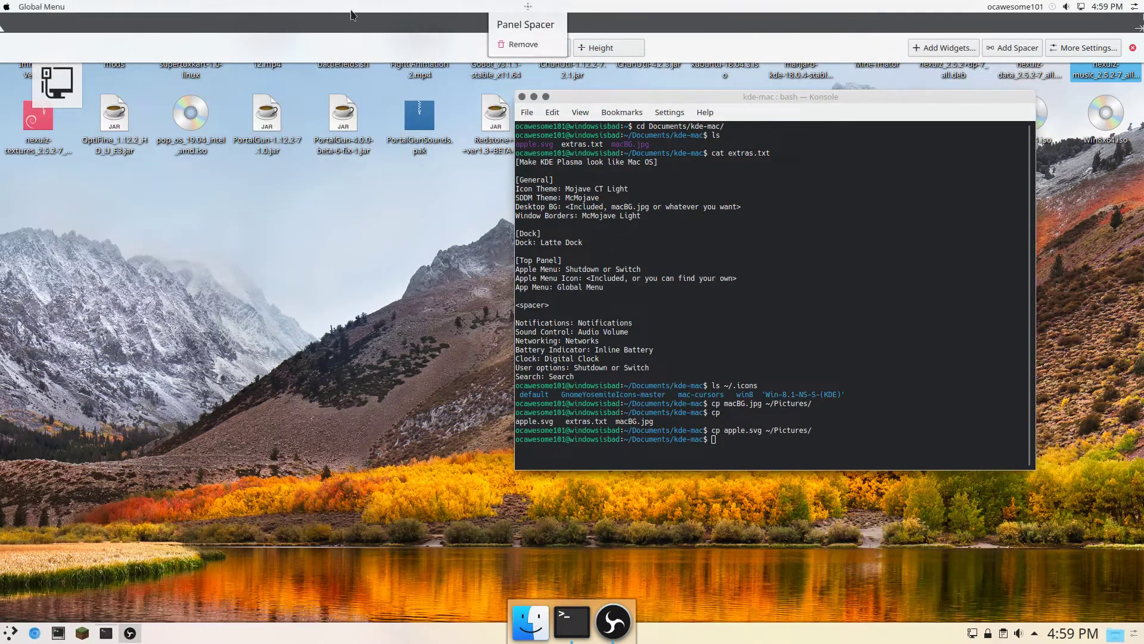
Step: Add a second spacer to the top panel, place it before the Apple menu and reduce it to a small gap
mouse_move(4, 9)
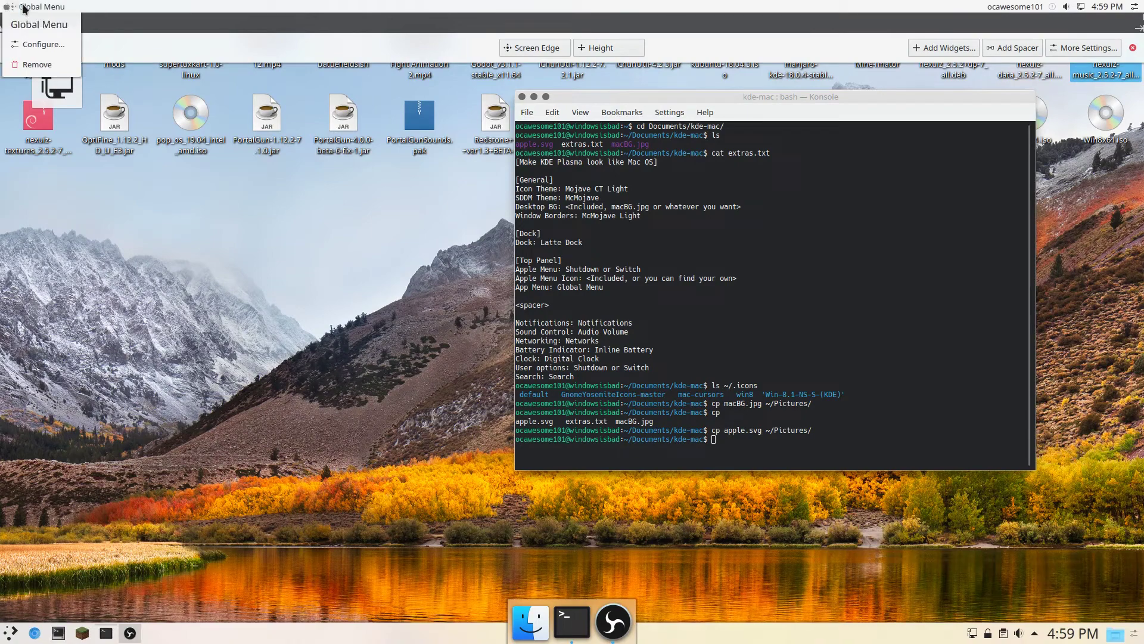
left_click(994, 51)
mouse_move(1119, 7)
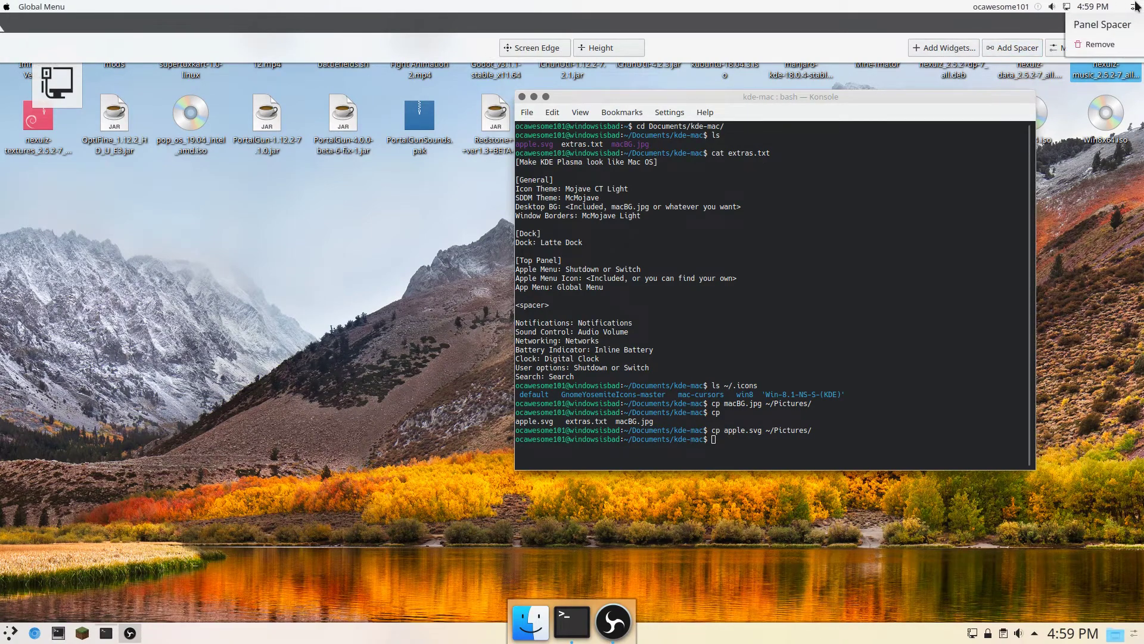
left_click_drag(1122, 9, 3, 9)
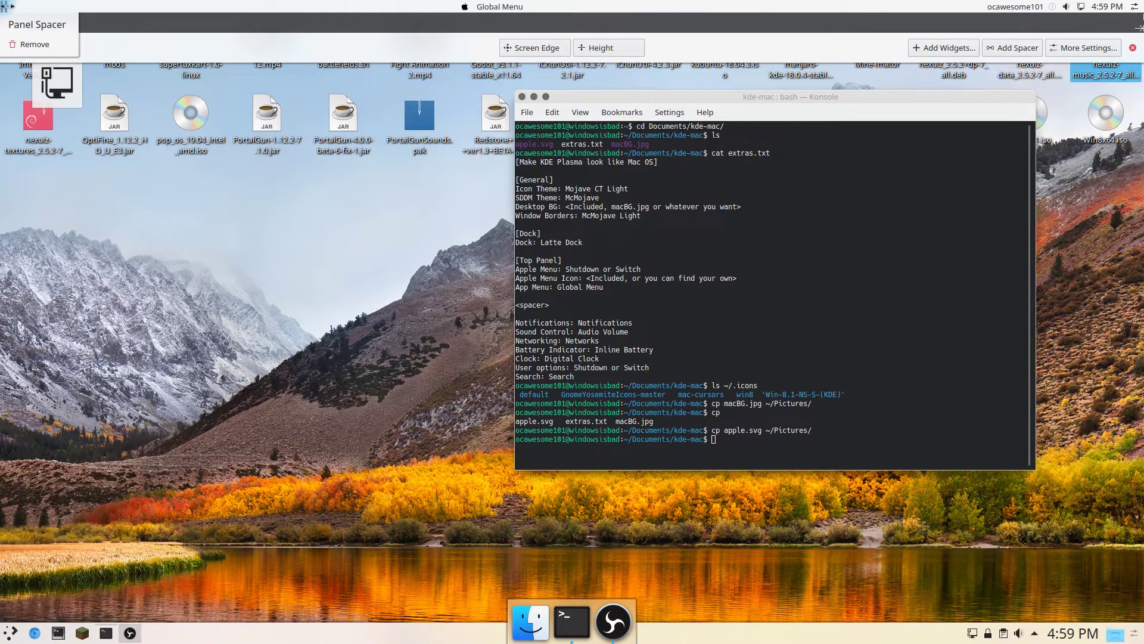
left_click_drag(7, 7, 8, 8)
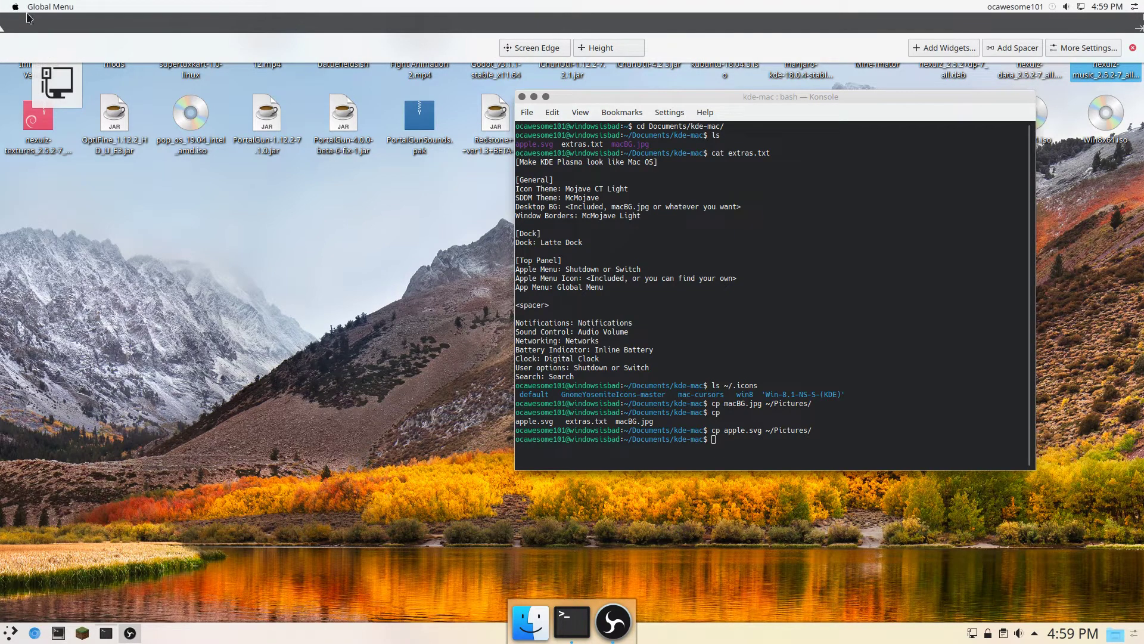
Step: Reorder the widgets after the spacer to Notifications, Audio Volume, Networks, Shutdown or Switch and Digital Clock, and finish editing the panel
mouse_move(51, 8)
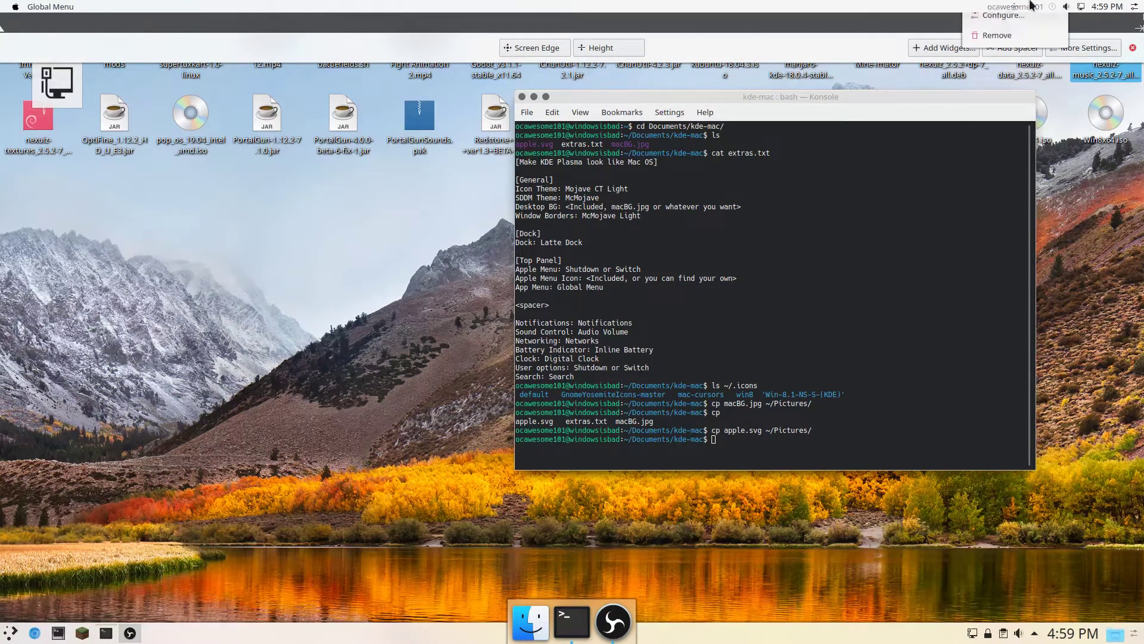
mouse_move(1052, 10)
left_click_drag(1080, 8, 938, 7)
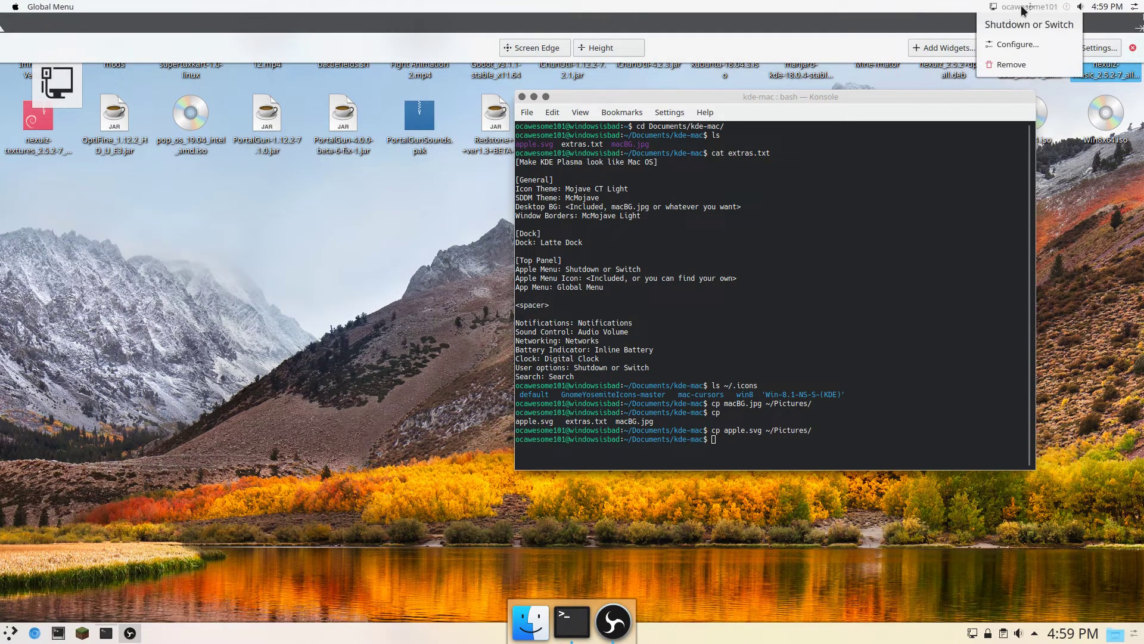
left_click_drag(1078, 7, 92, 7)
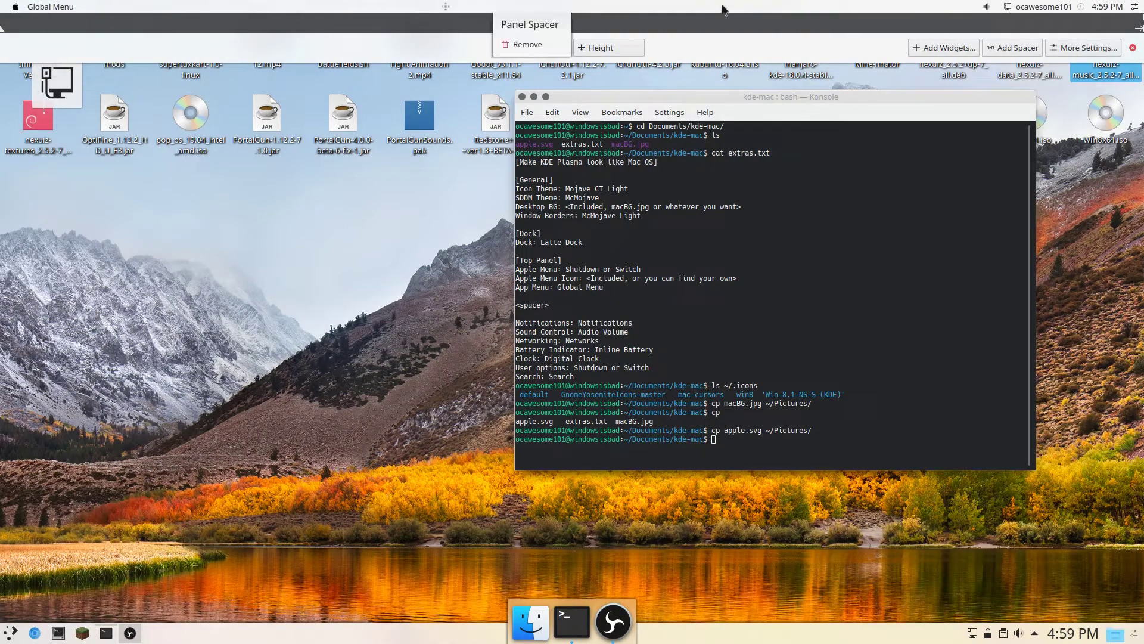
left_click_drag(1080, 7, 985, 13)
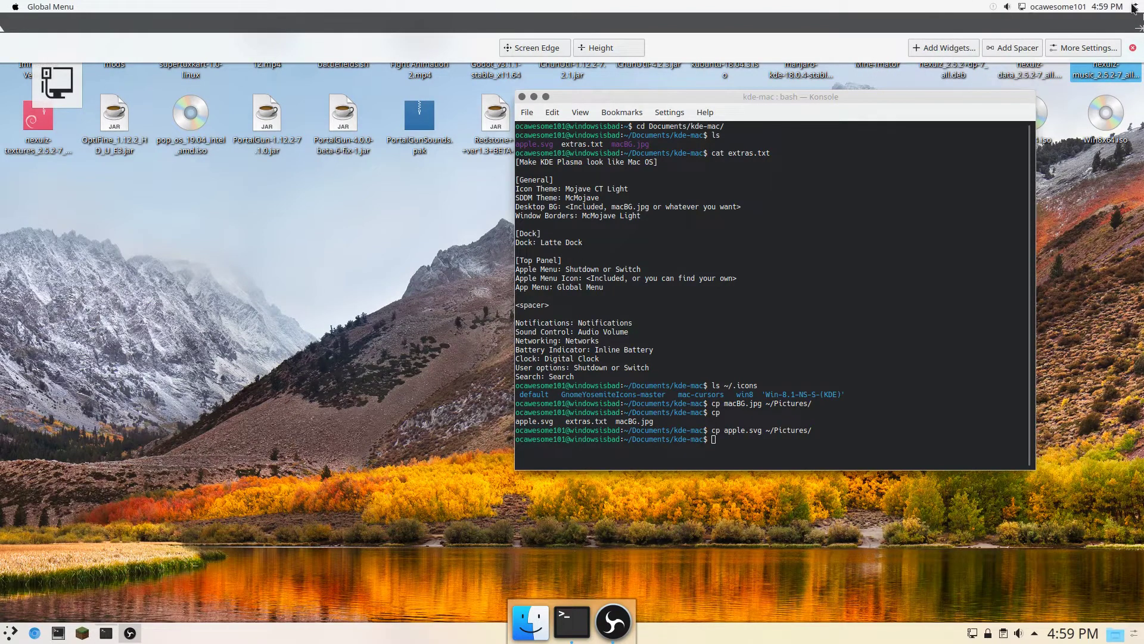
mouse_move(1134, 7)
mouse_move(1052, 9)
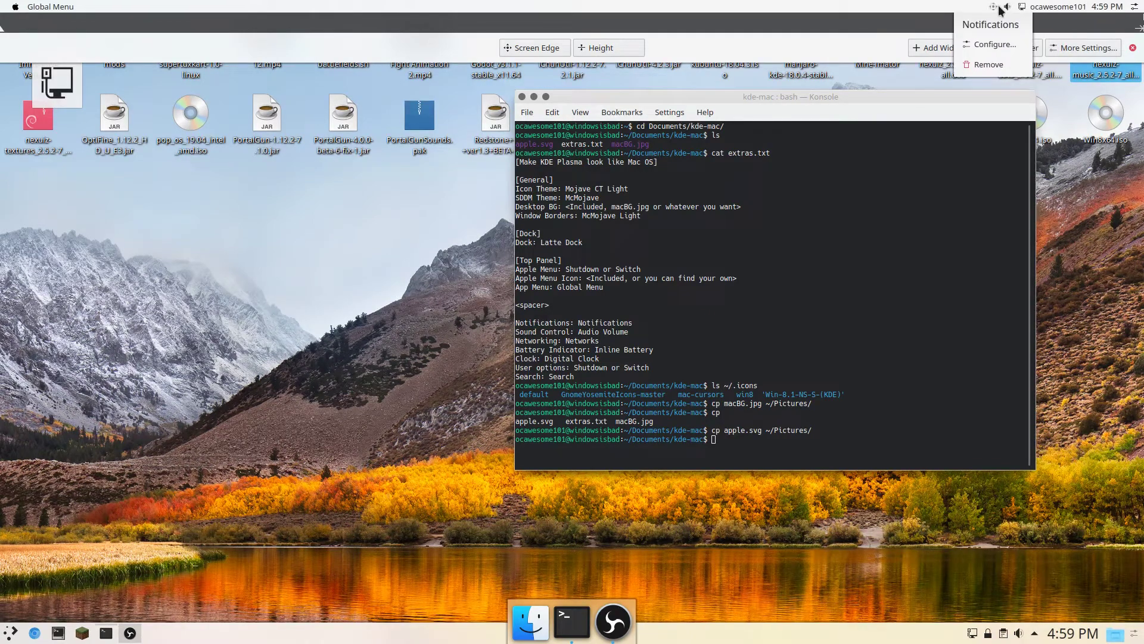
mouse_move(488, 9)
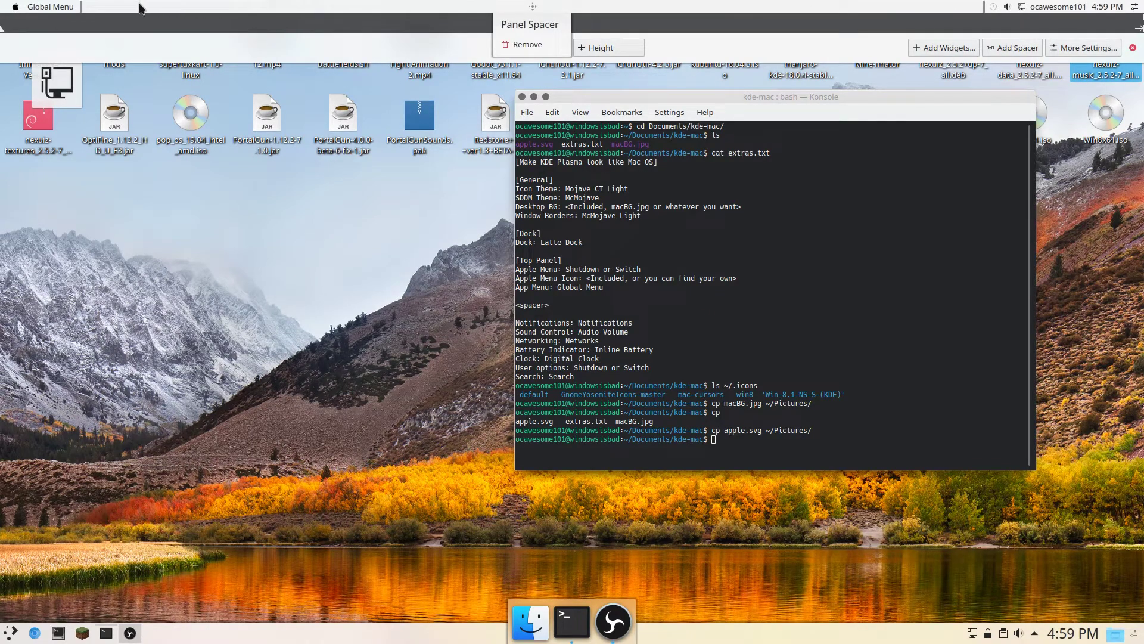
mouse_move(53, 11)
mouse_move(13, 9)
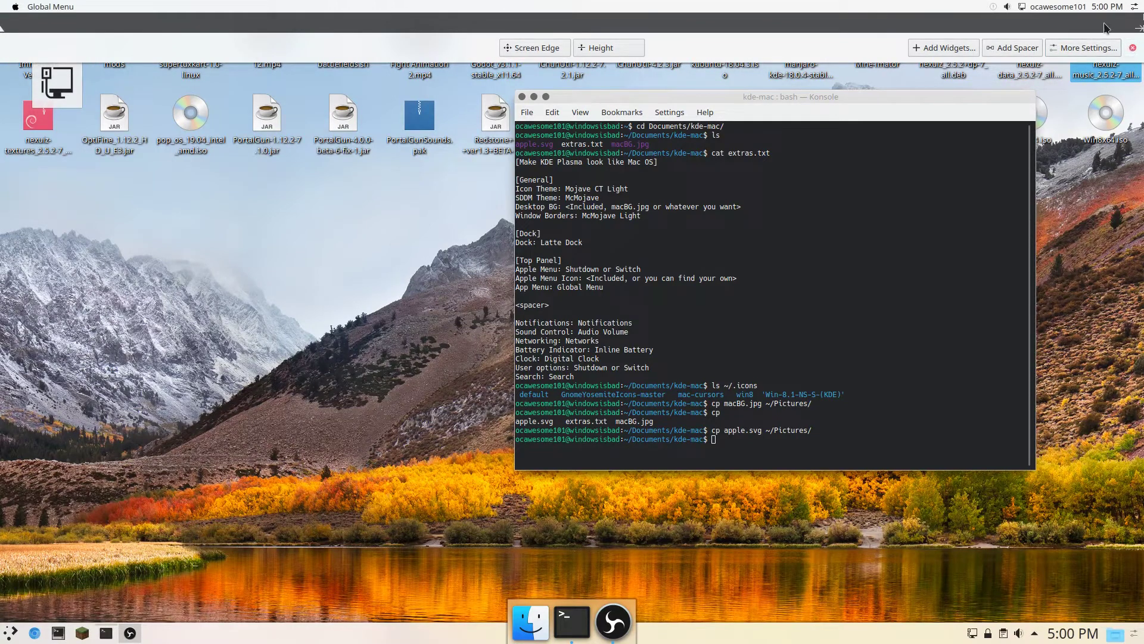
left_click(1133, 48)
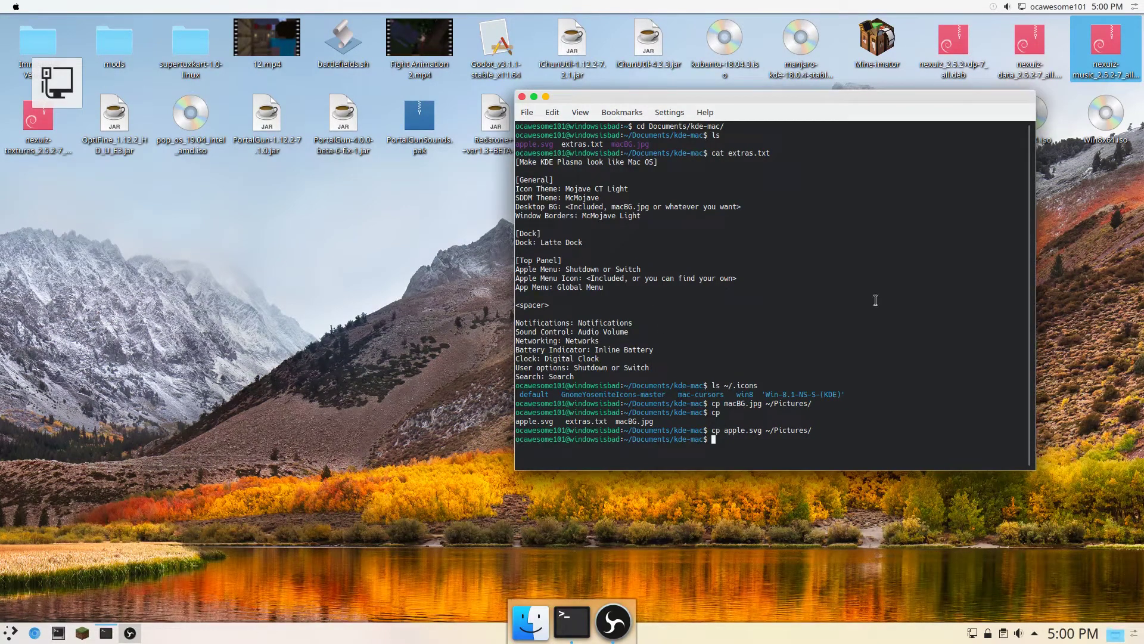
Step: Search the widget list for sear and add the Search widget to the top panel
left_click(1134, 6)
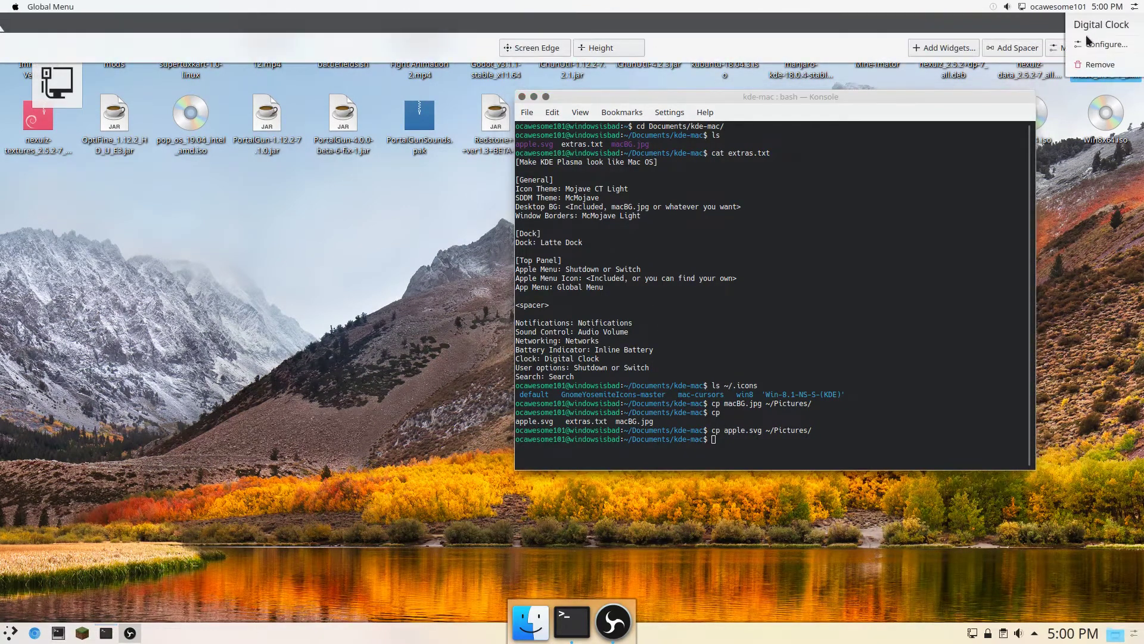
left_click(953, 48)
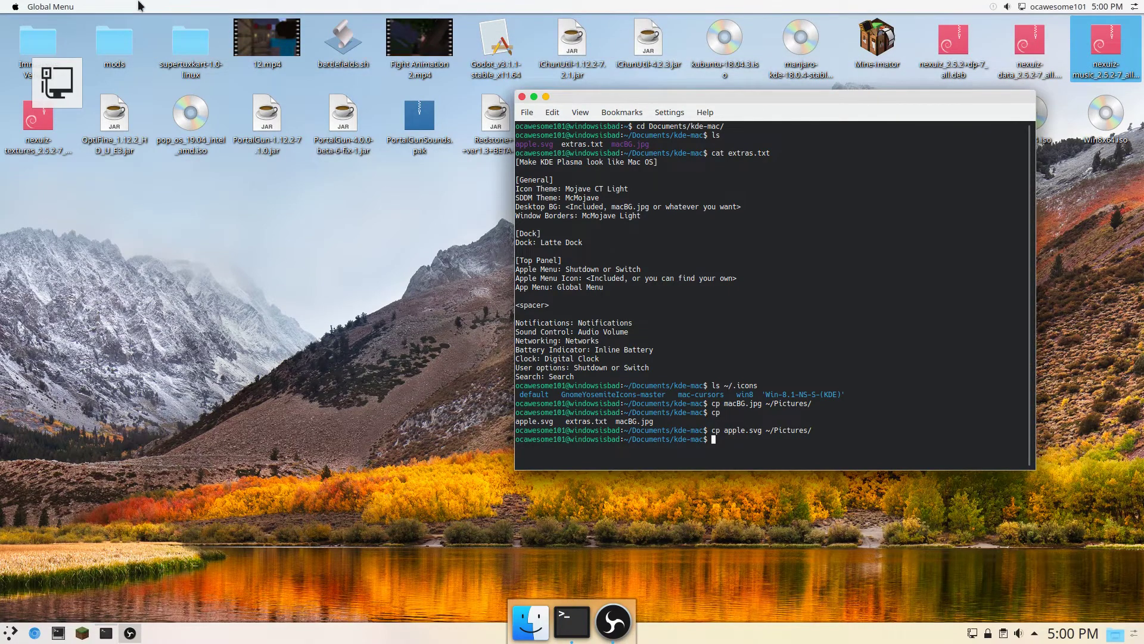
type("sear")
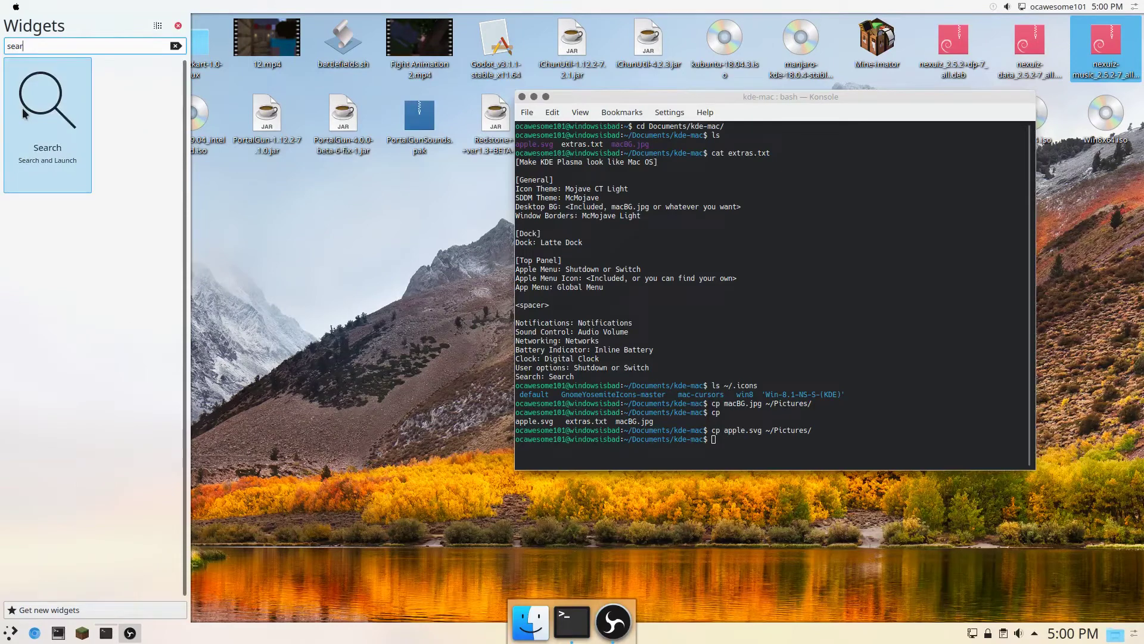
double_click(24, 113)
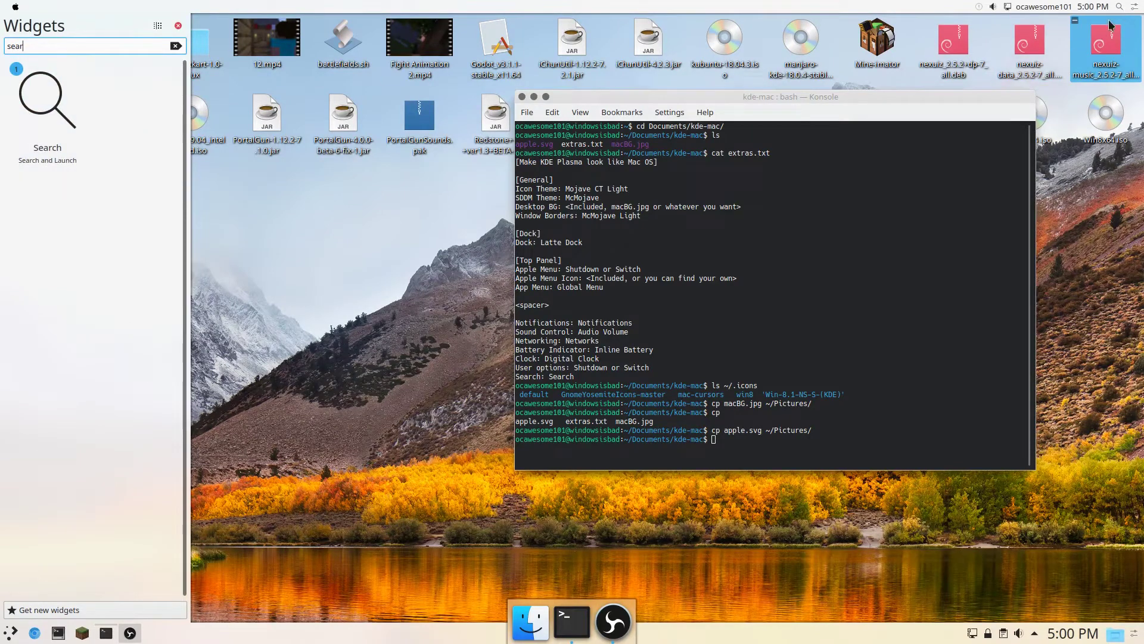
left_click(885, 232)
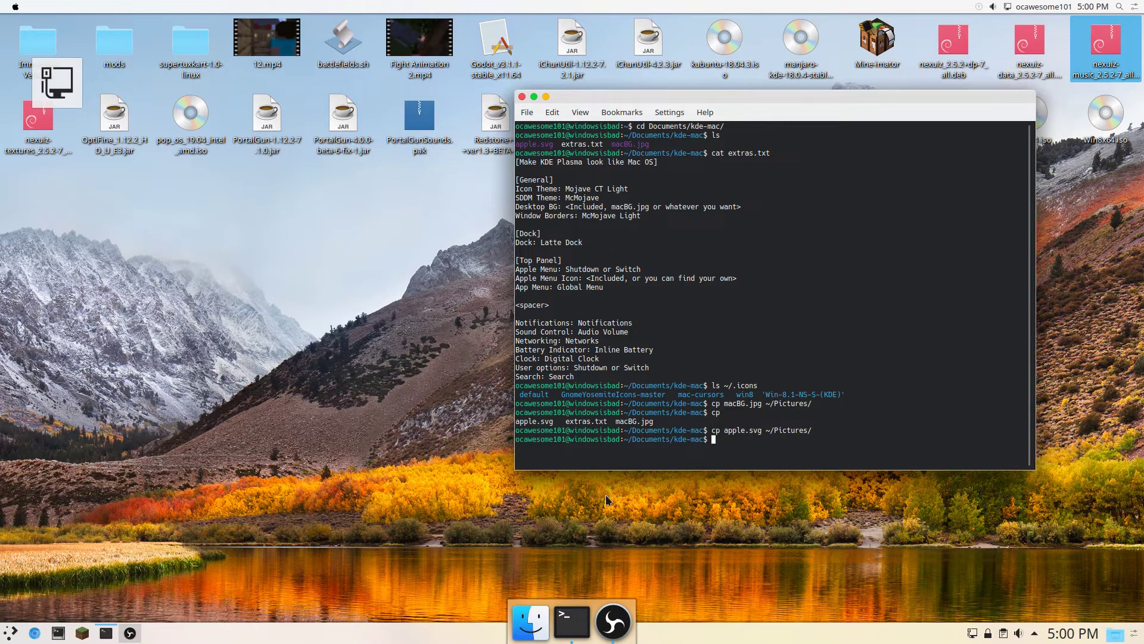
Step: Move the terminal window aside and check the Global Menu widget's place in the top panel's edit mode
left_click_drag(773, 102, 559, 92)
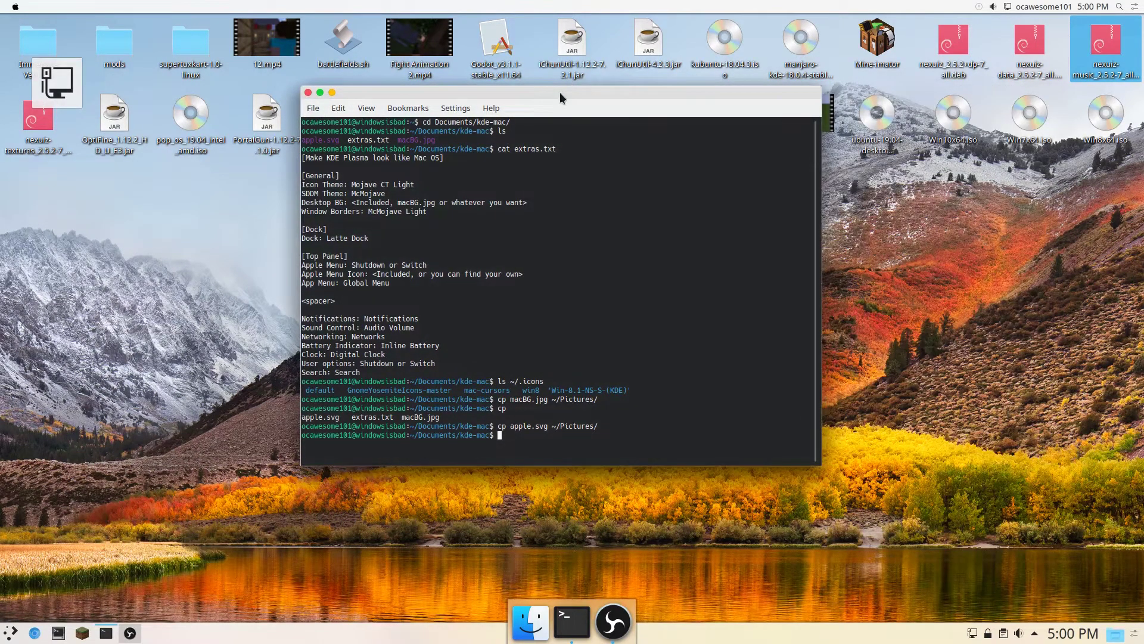
right_click(28, 5)
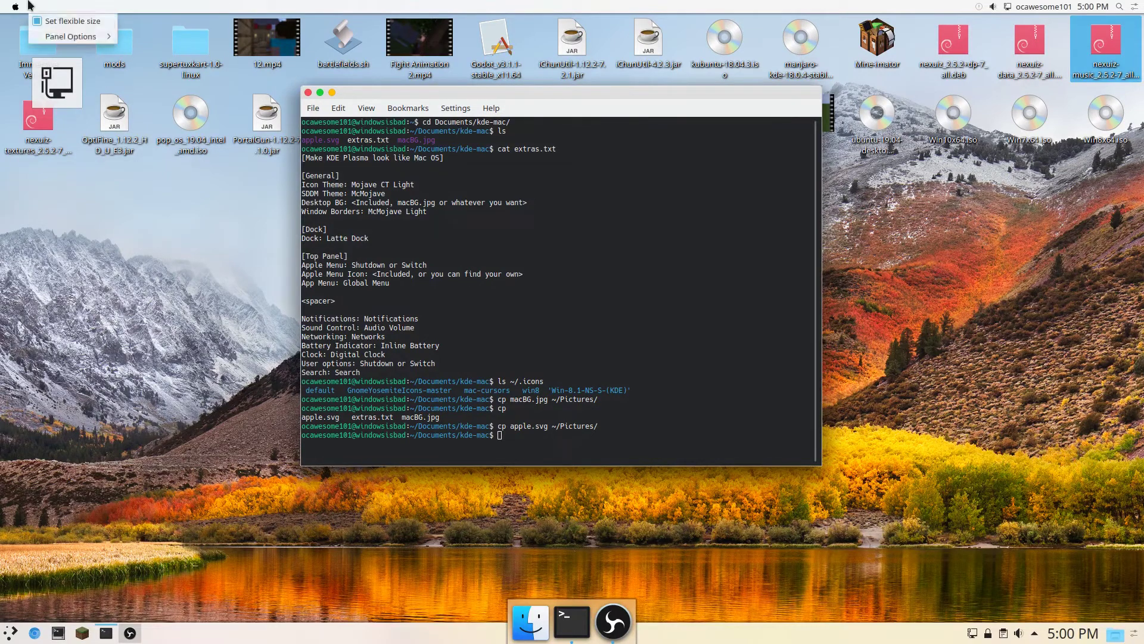
left_click(1134, 6)
left_click(1135, 7)
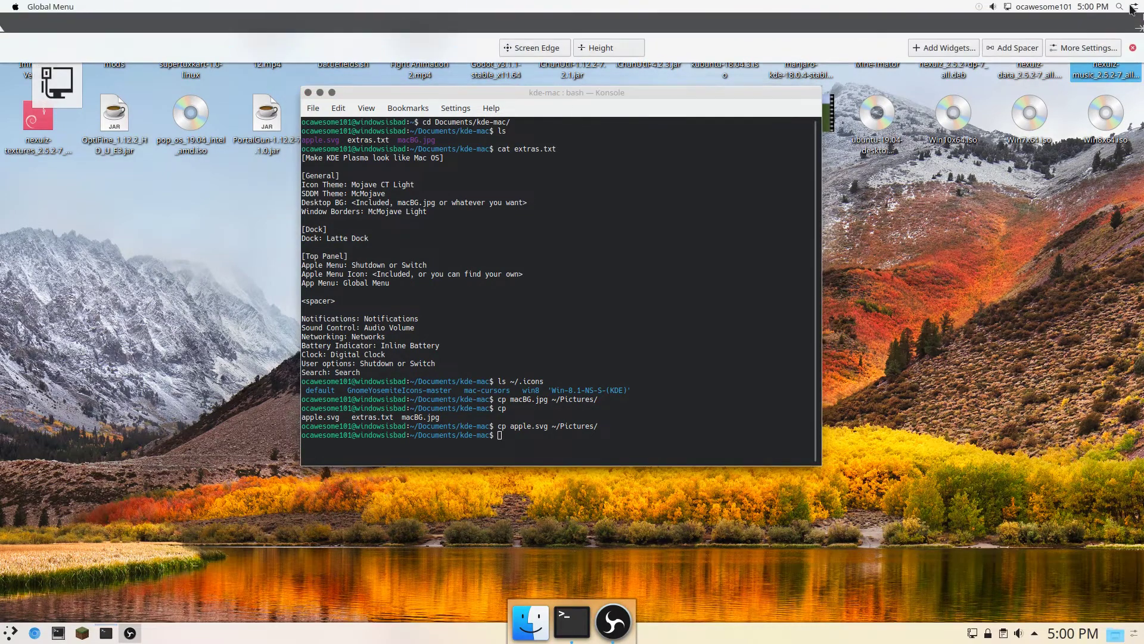
mouse_move(50, 6)
left_click(513, 445)
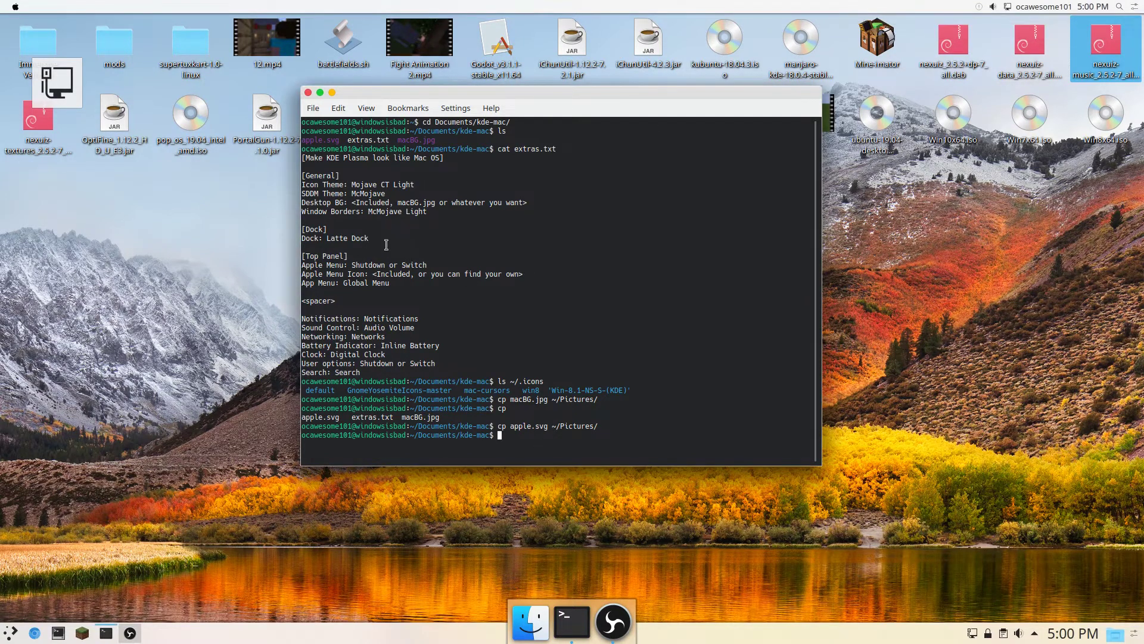
Step: Remove the stray Networks widget from the desktop and dismiss the removal notification
right_click(56, 74)
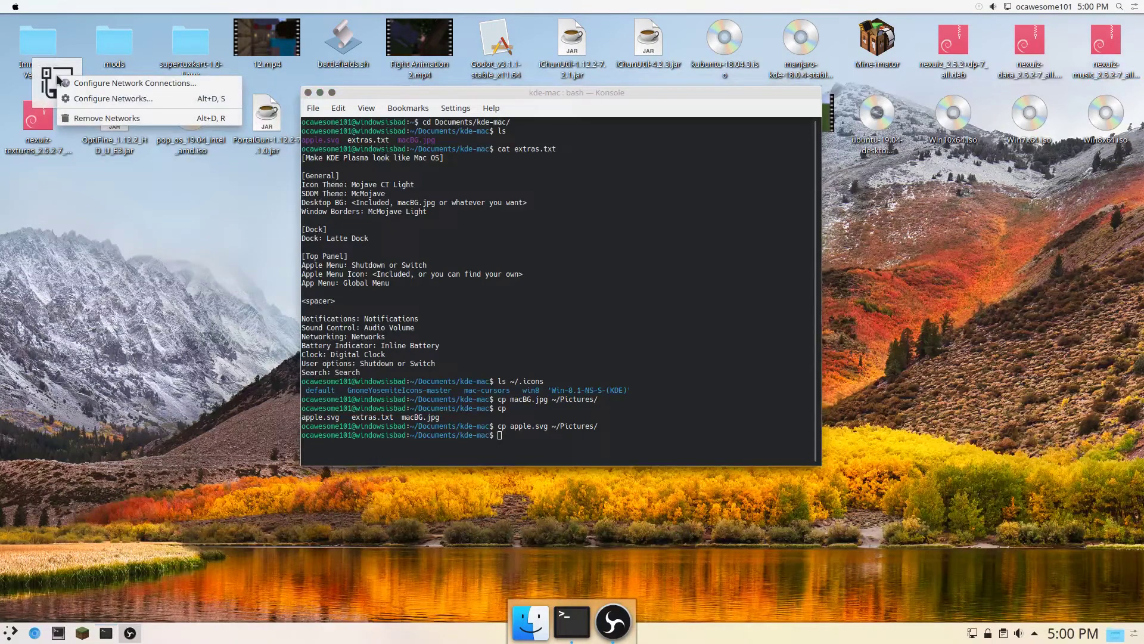
left_click(80, 118)
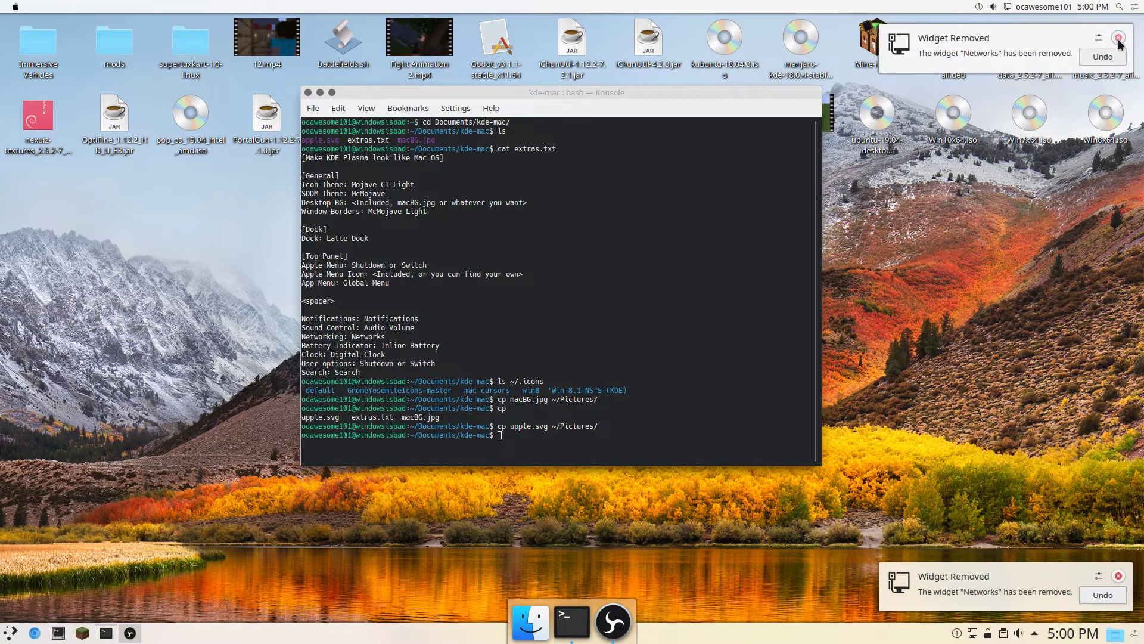
left_click(1119, 38)
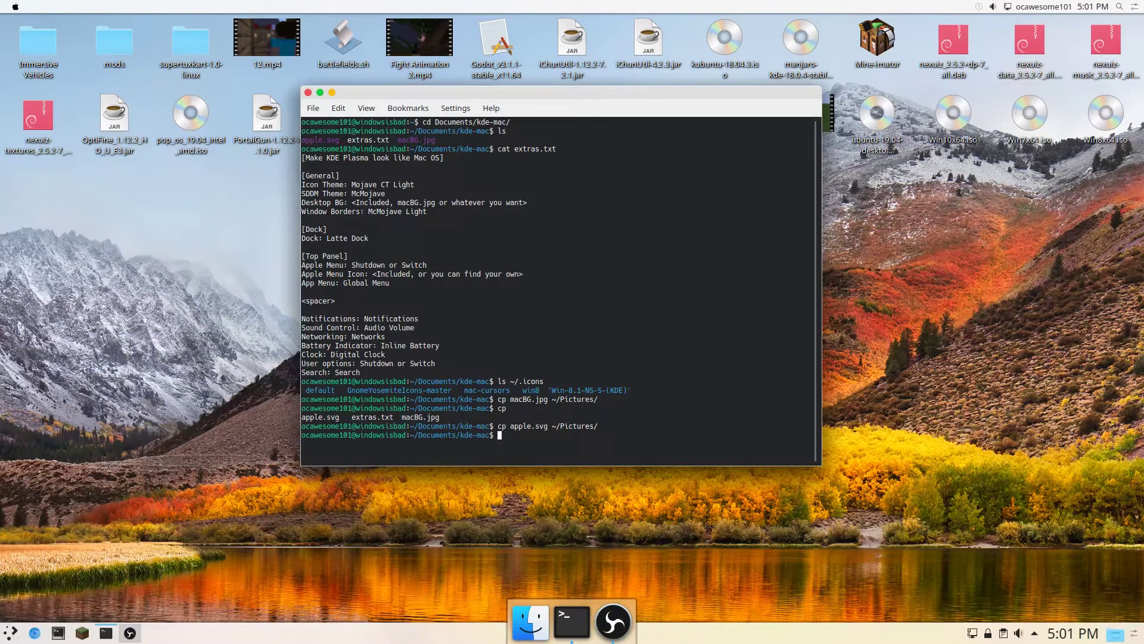
Step: Remove the old default panel along the desktop's lower edge and dismiss the removal notification
right_click(853, 639)
left_click(855, 635)
left_click(1135, 636)
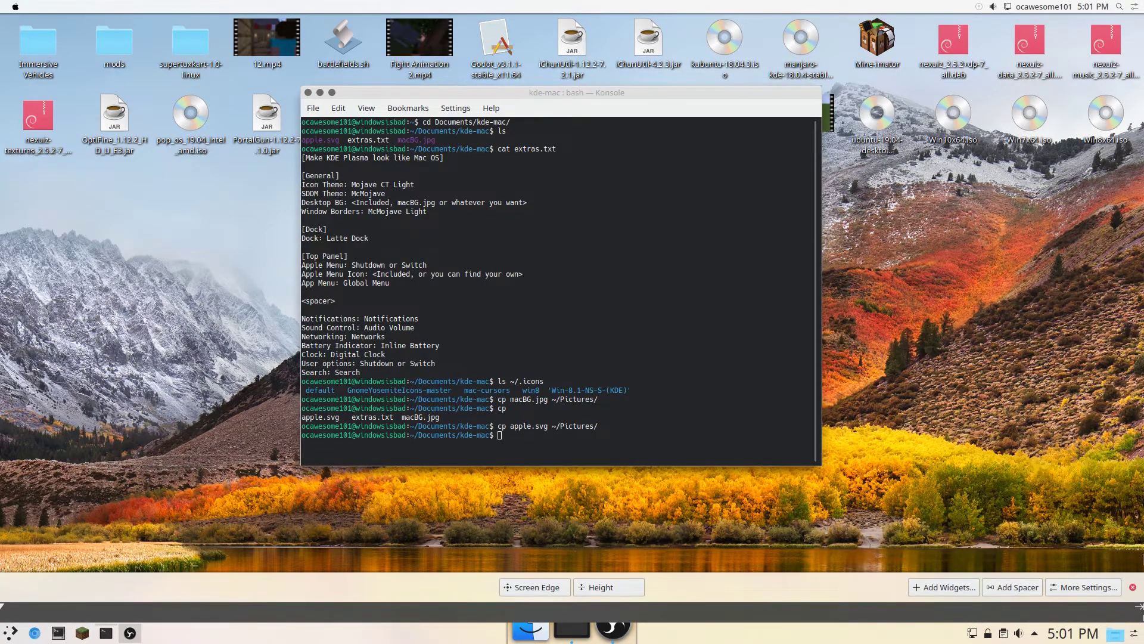
left_click(1100, 587)
left_click(1079, 559)
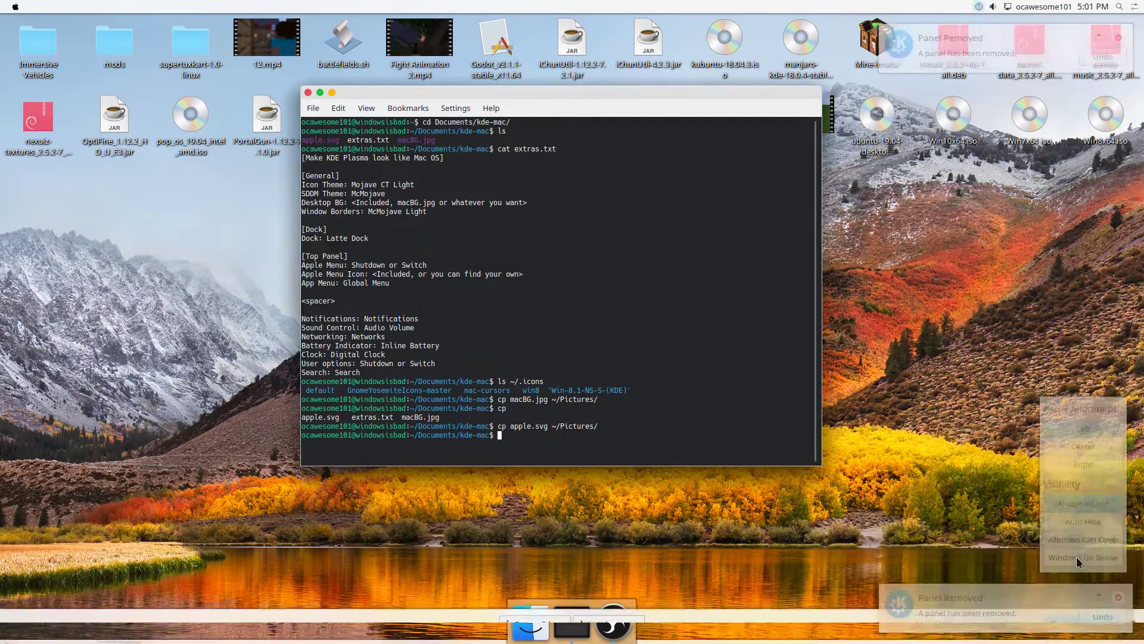
left_click(1118, 598)
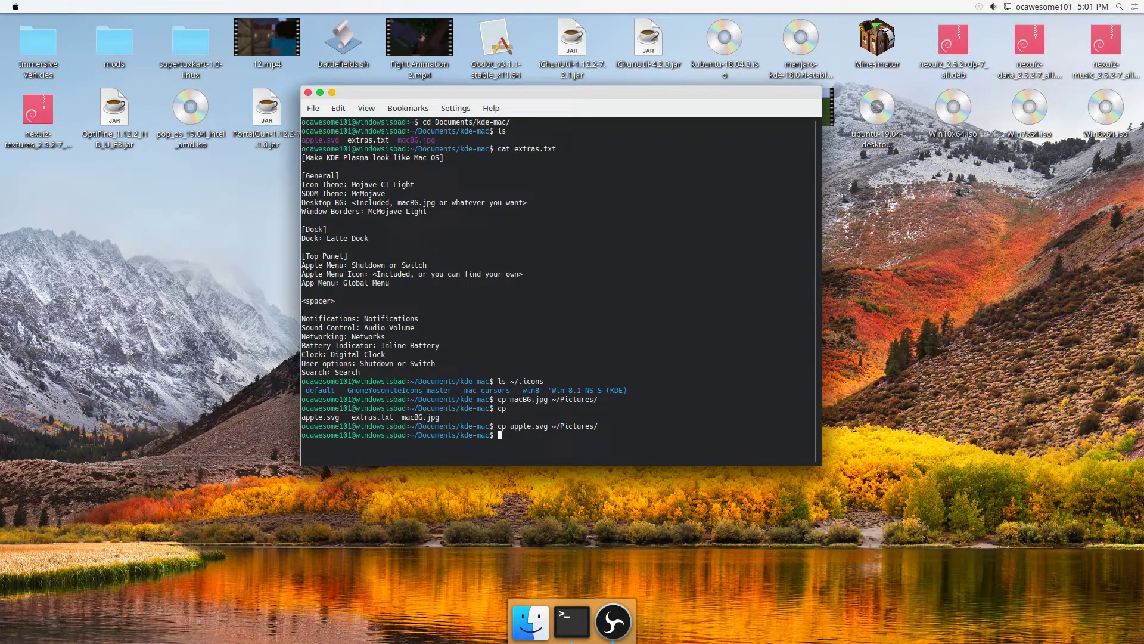
Step: Open the Global Menu widget's settings, review its Appearance and Keyboard shortcuts pages, and close the settings
left_click_drag(523, 99, 333, 103)
left_click_drag(321, 89, 320, 88)
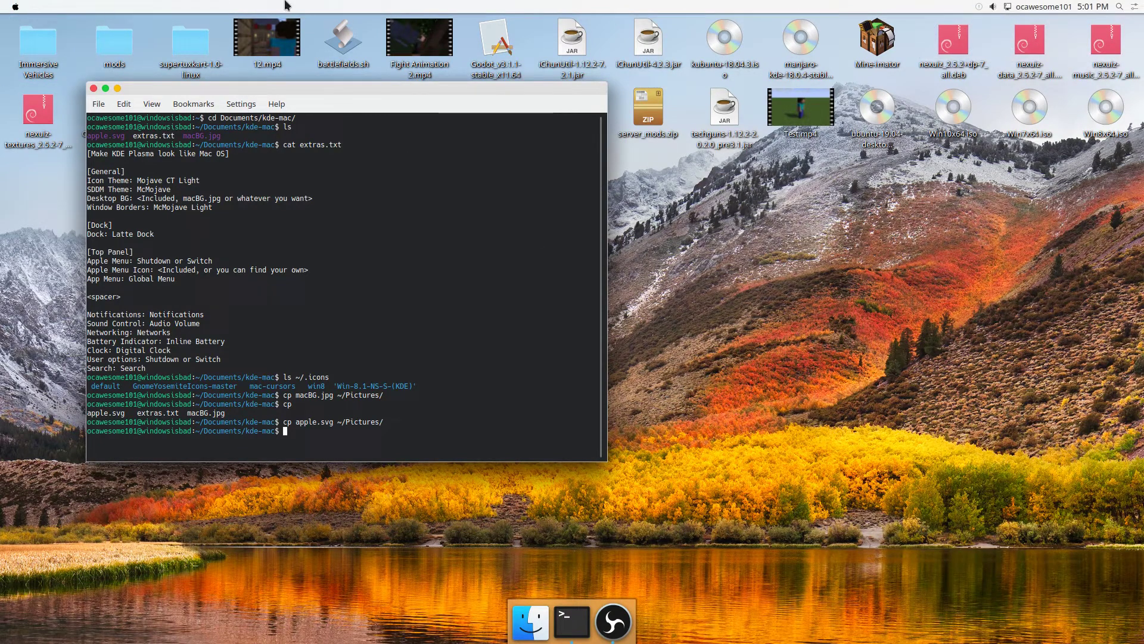
left_click(1136, 6)
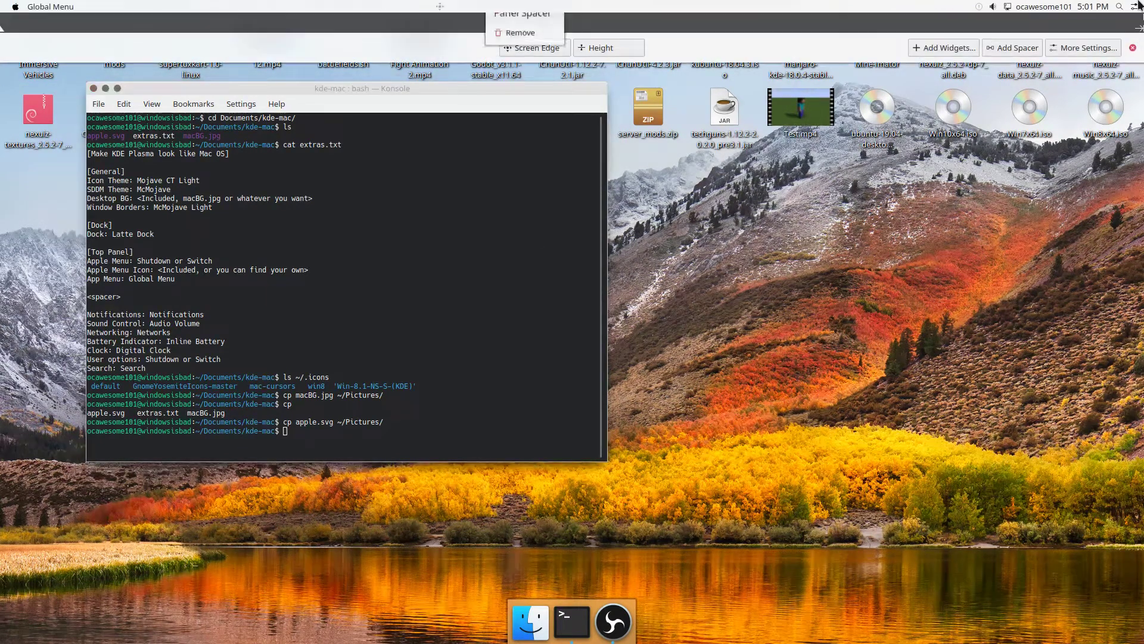
right_click(50, 6)
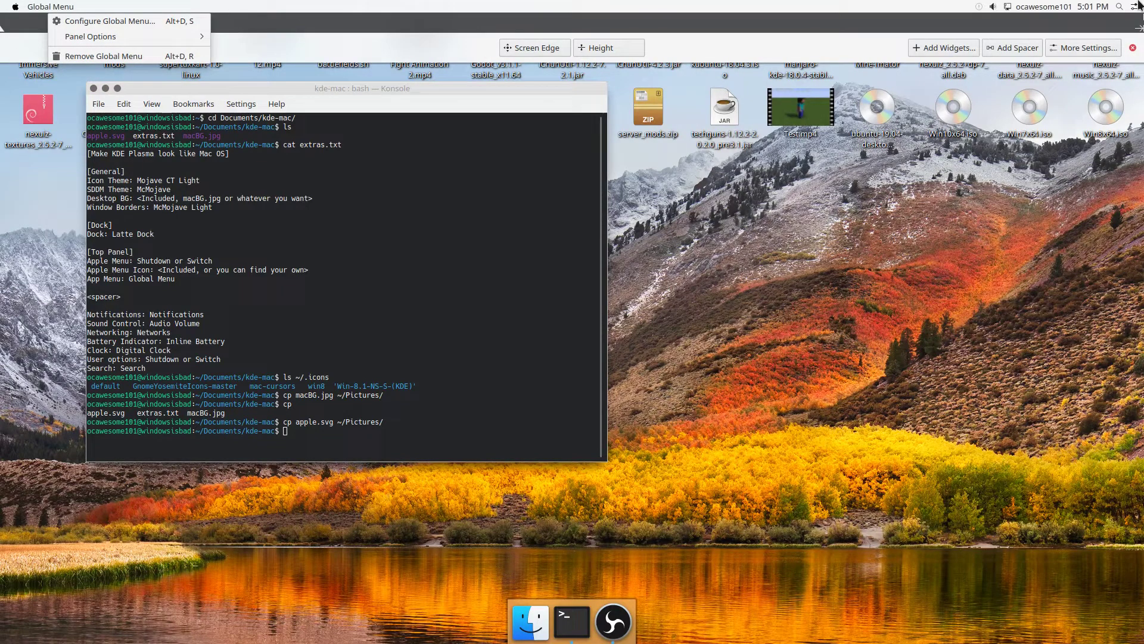
left_click(110, 22)
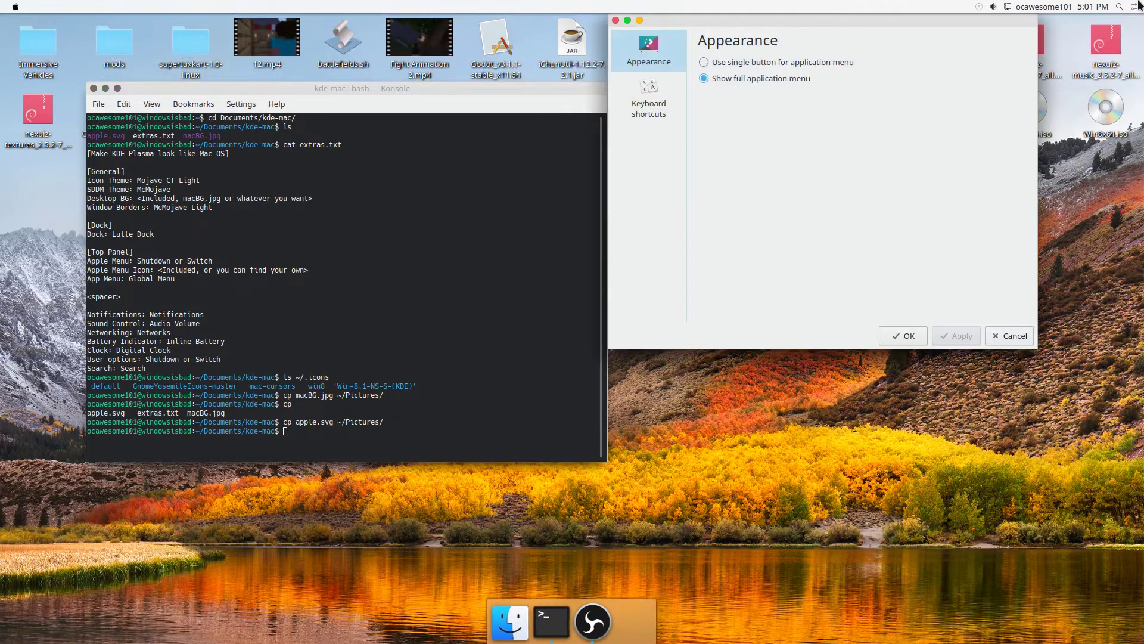
left_click(665, 96)
left_click(664, 58)
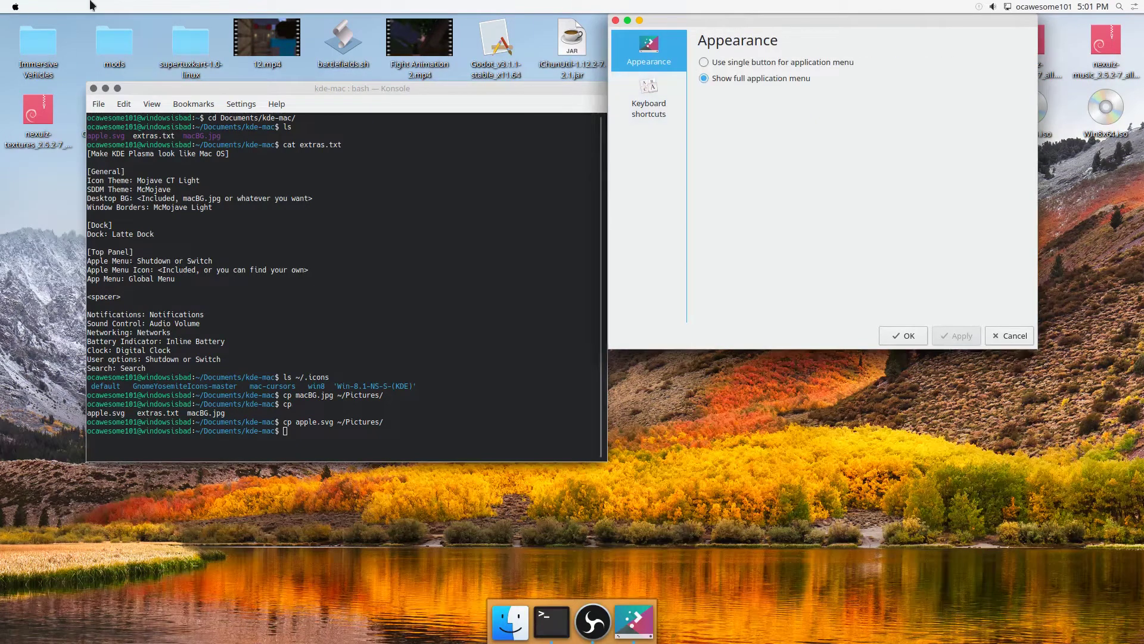
left_click(877, 338)
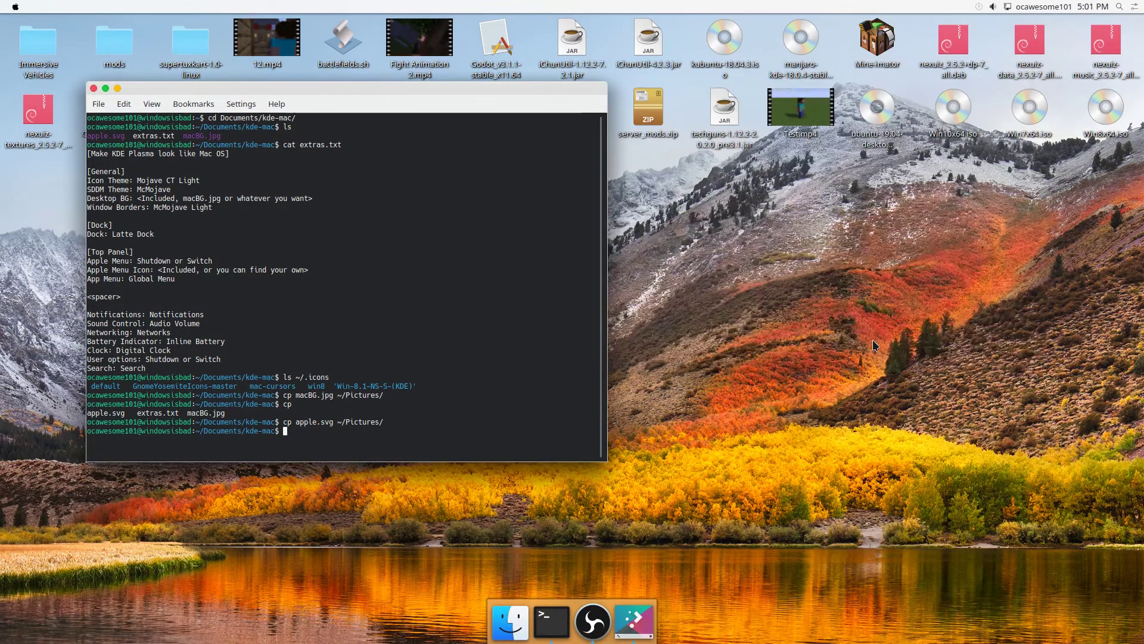
Step: Turn off Show menubar by default in Konsole's general settings and accept the change
left_click_drag(353, 89, 450, 91)
left_click(341, 104)
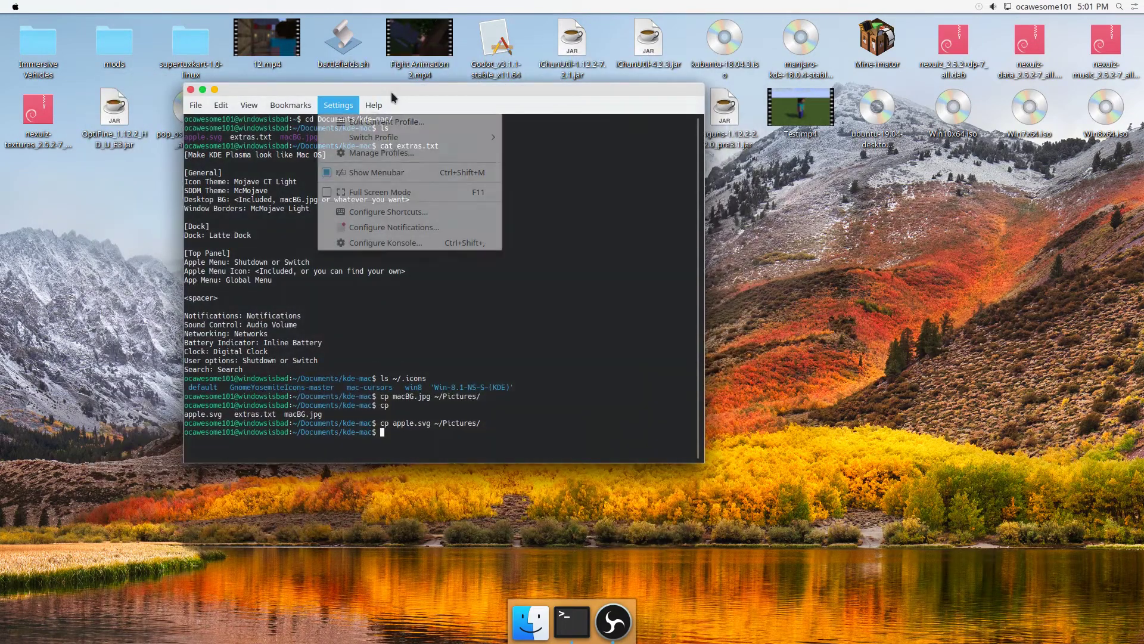
key("Down")
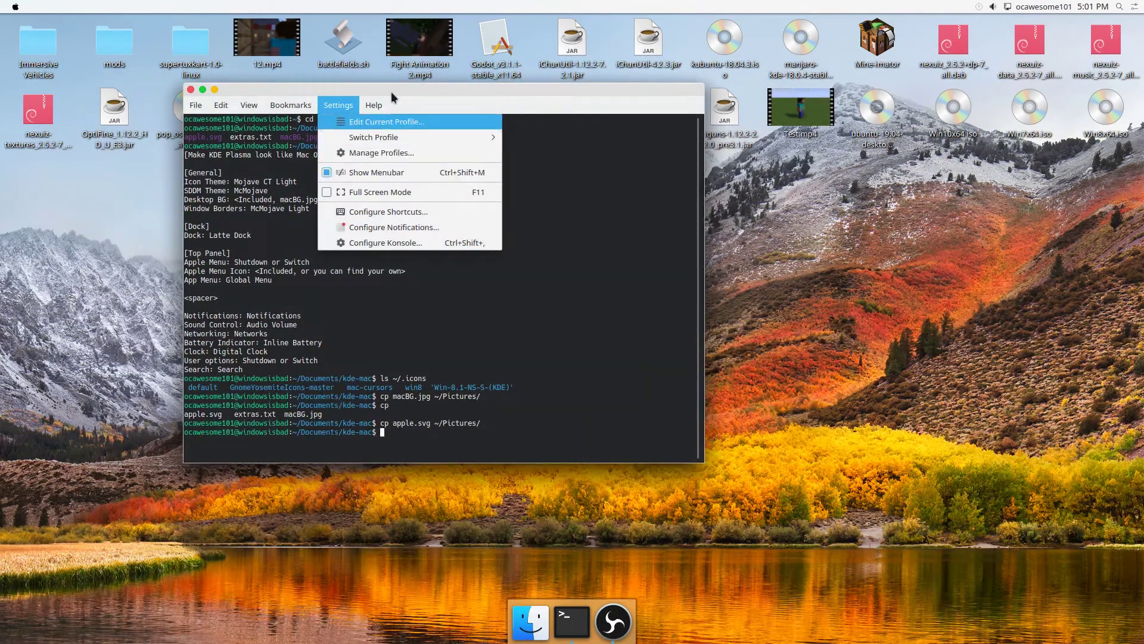
key("Down")
key("Down")
key("Down")
key("Down")
key("Down")
key("Down")
key("Down")
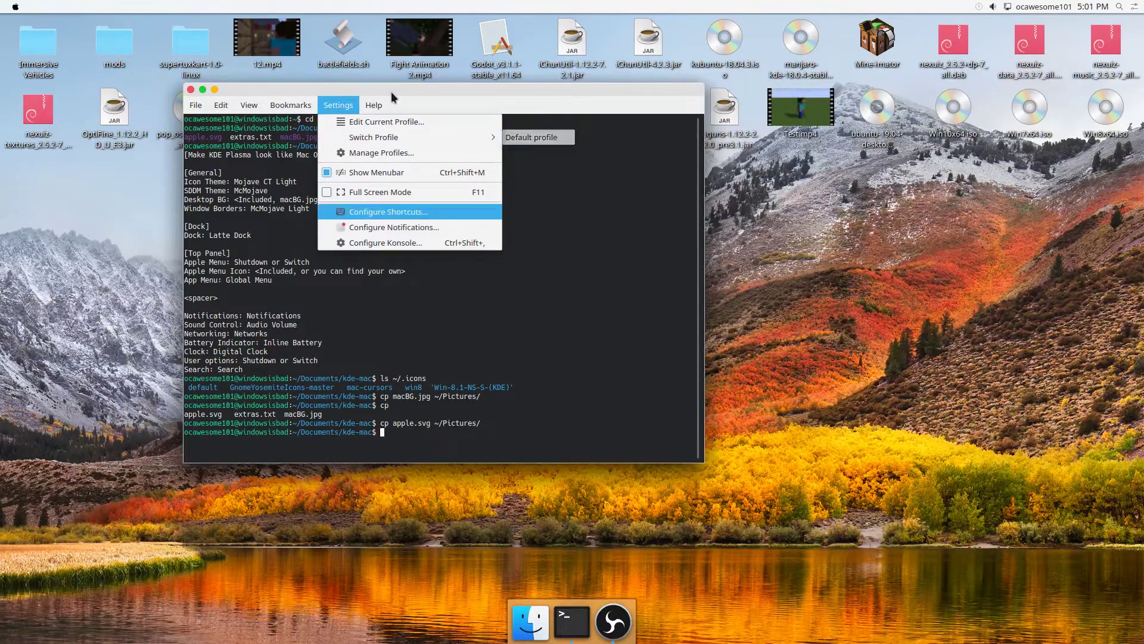
key("Return")
key("space")
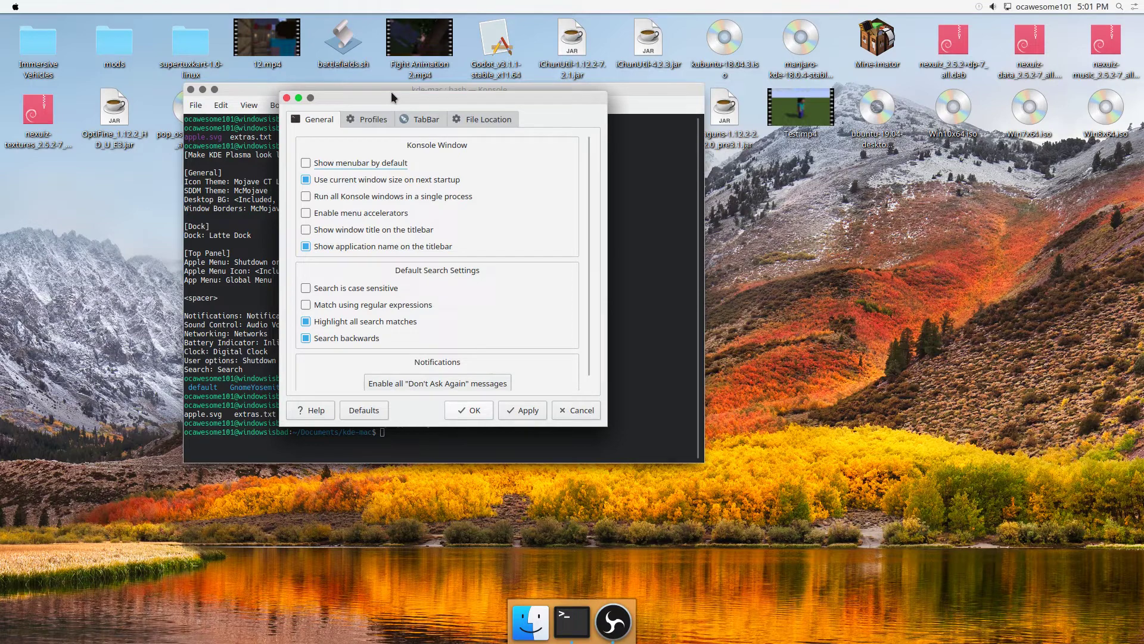
key("Return")
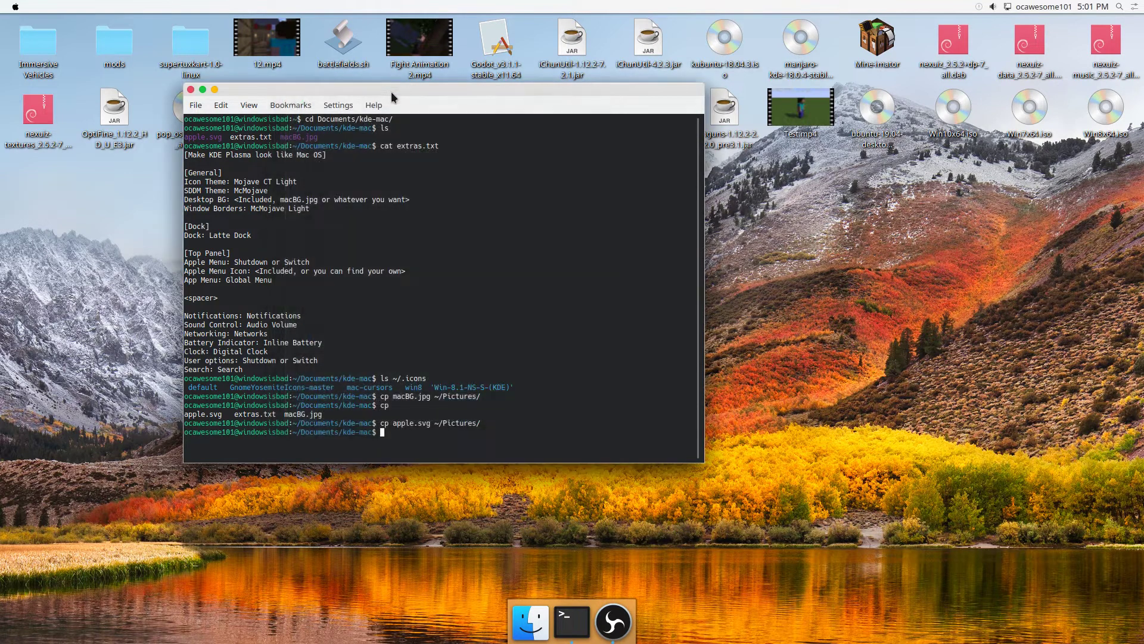
Step: Close the terminal, relaunch Konsole by searching for kon with the Search widget, and move the new window away from the panel
left_click(191, 90)
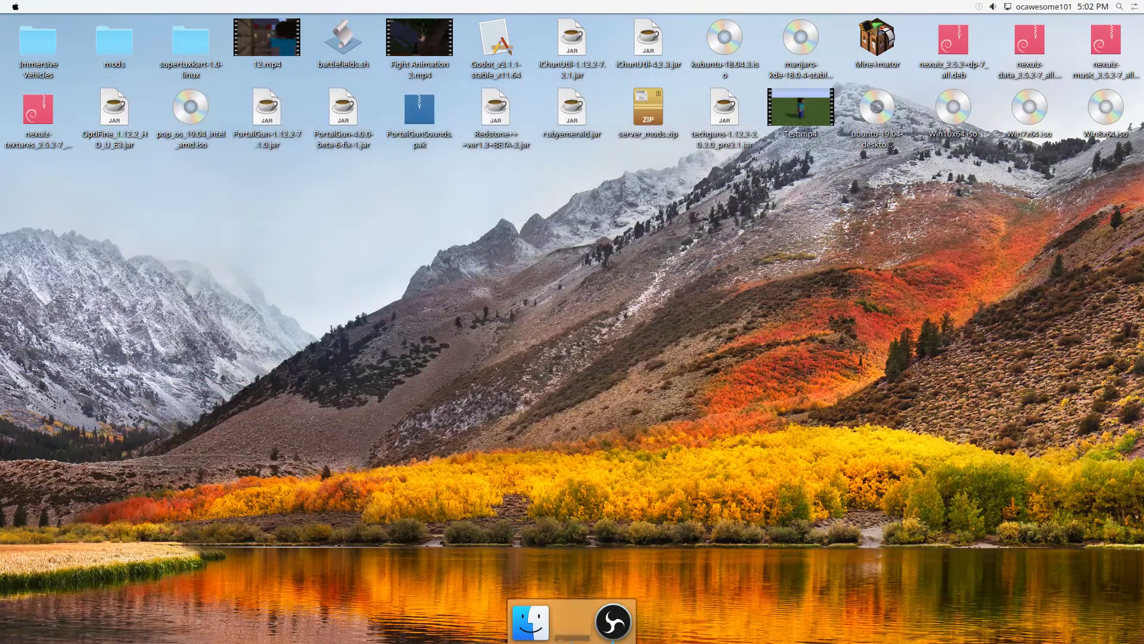
left_click(1120, 7)
type("kon")
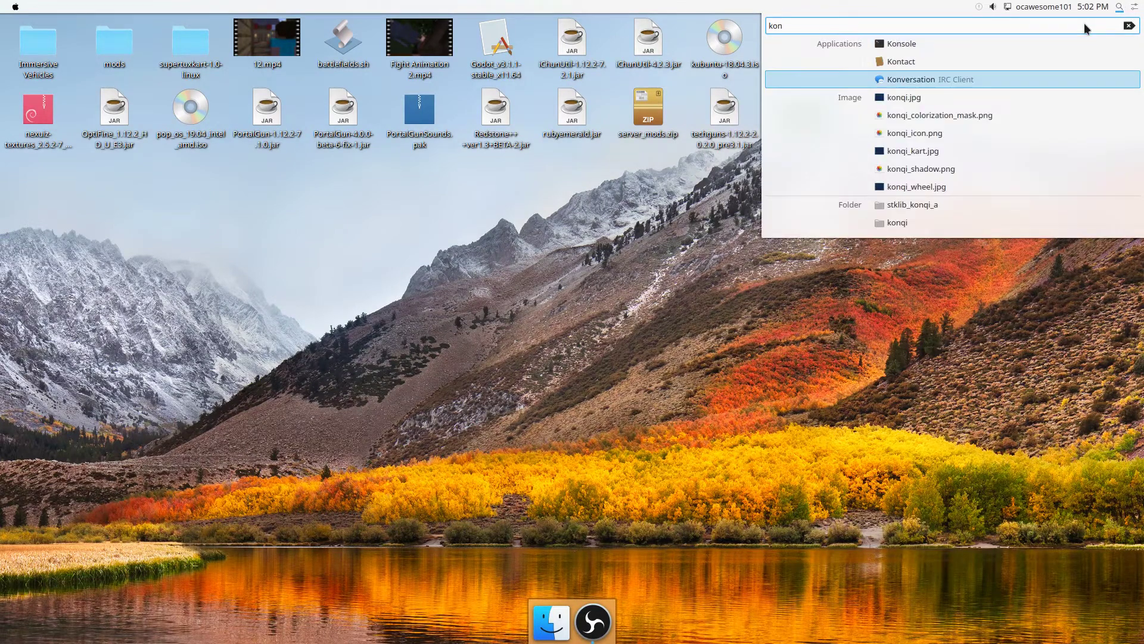
key("Up")
key("Up")
key("Return")
left_click_drag(225, 30, 344, 60)
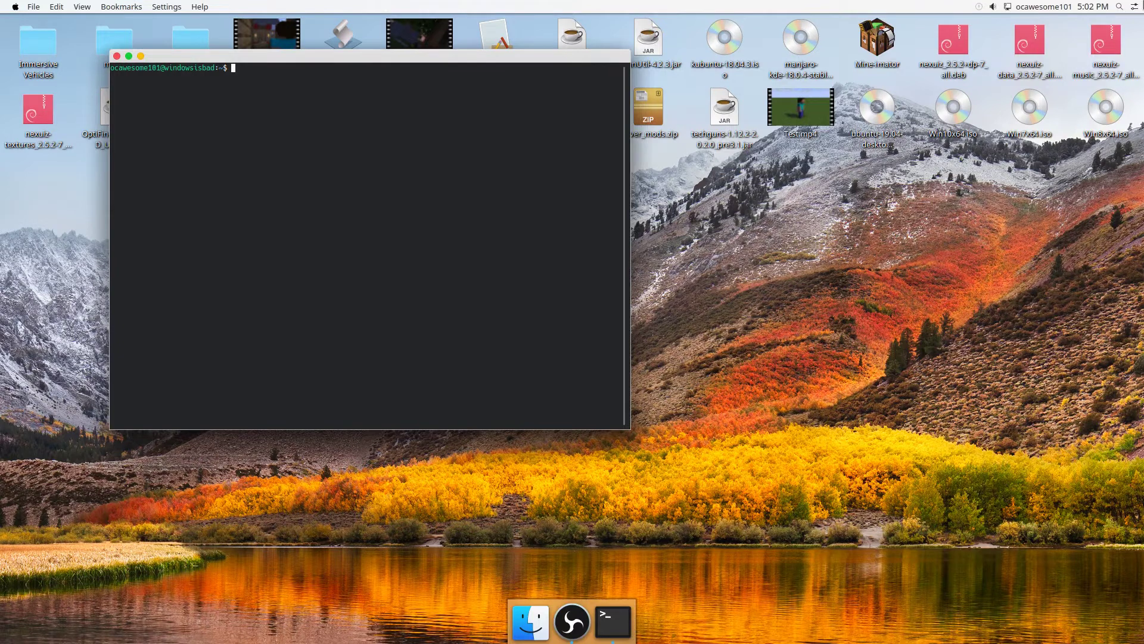
Step: Launch the Chromium browser with the Search widget, restore its window from maximized and minimize it
left_click(1120, 6)
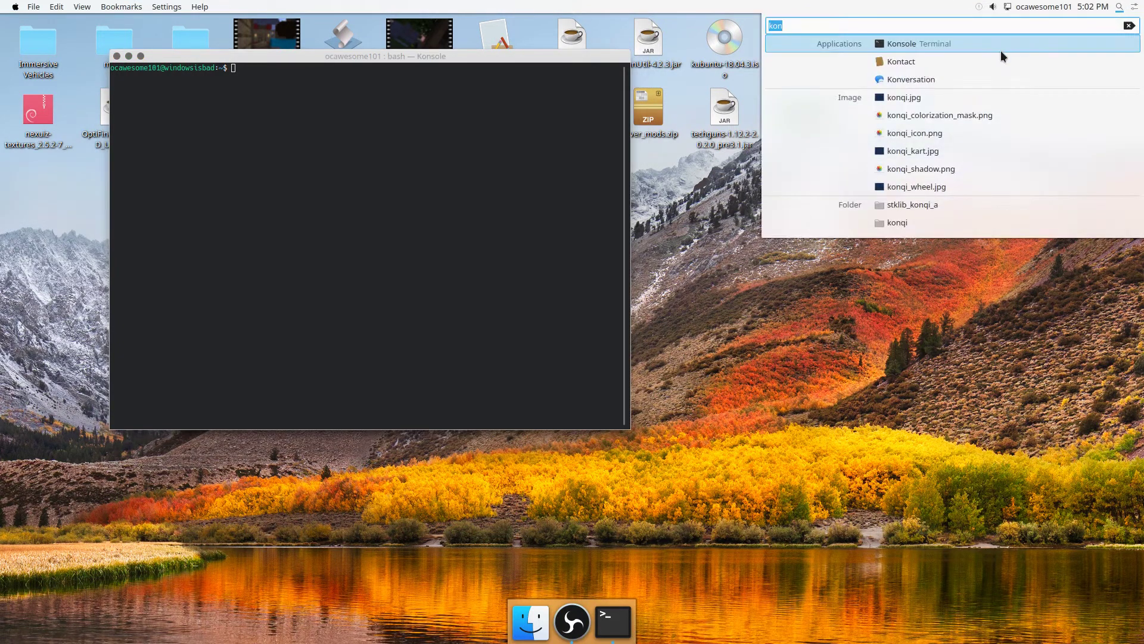
left_click(969, 43)
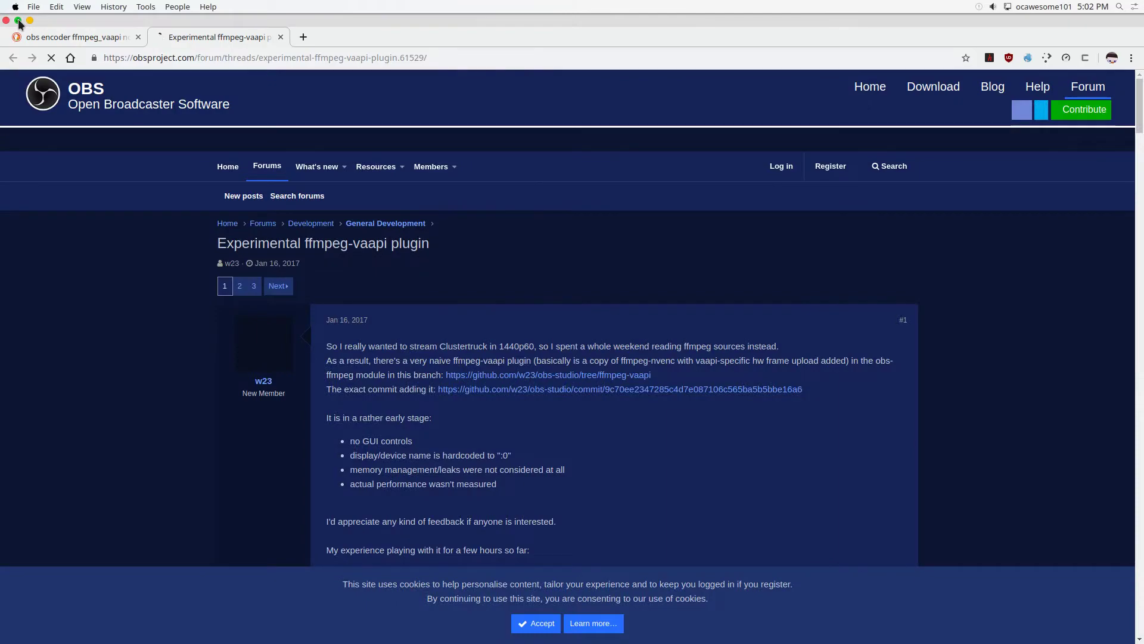
left_click(18, 21)
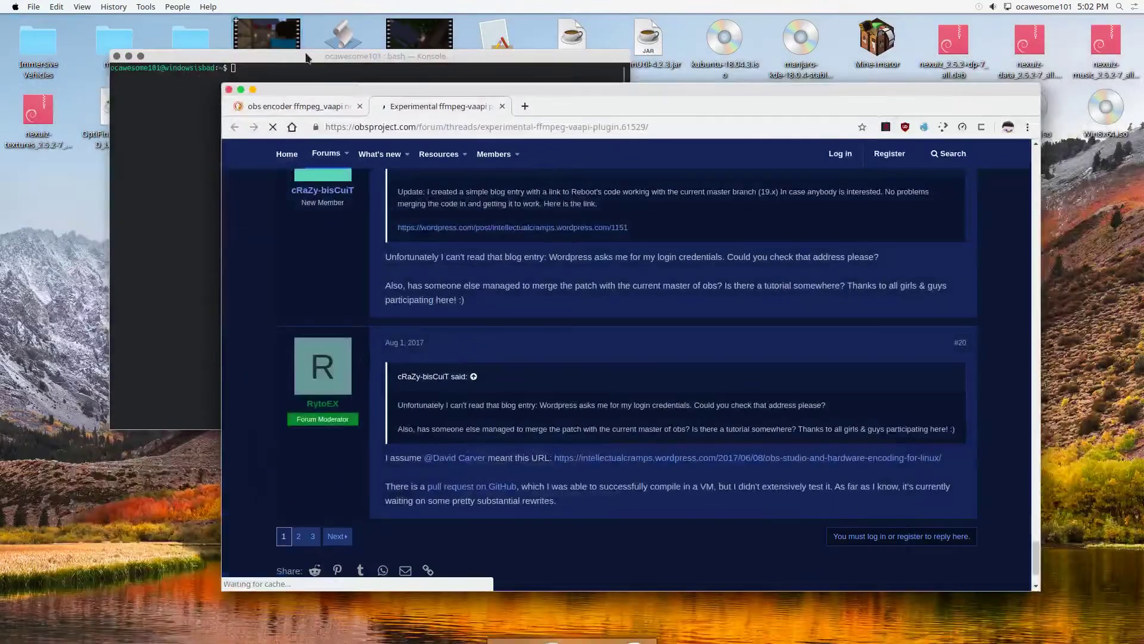
left_click(253, 88)
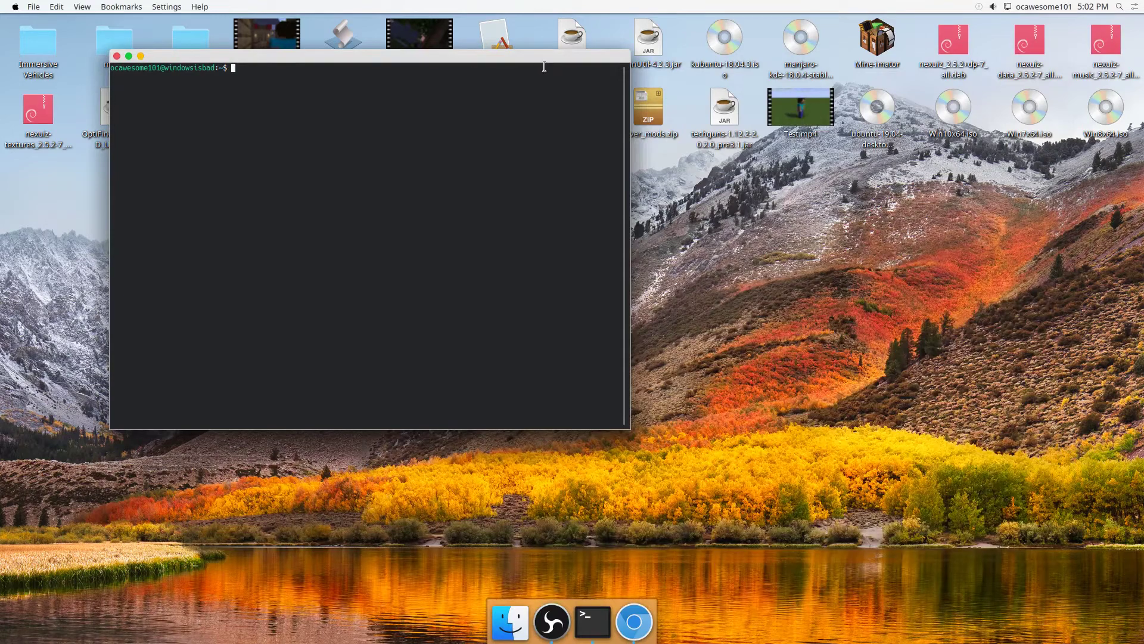
Step: Move the terminal window to the middle of the desktop and look over the finished top panel in edit mode
left_click_drag(557, 58, 787, 130)
left_click(1135, 7)
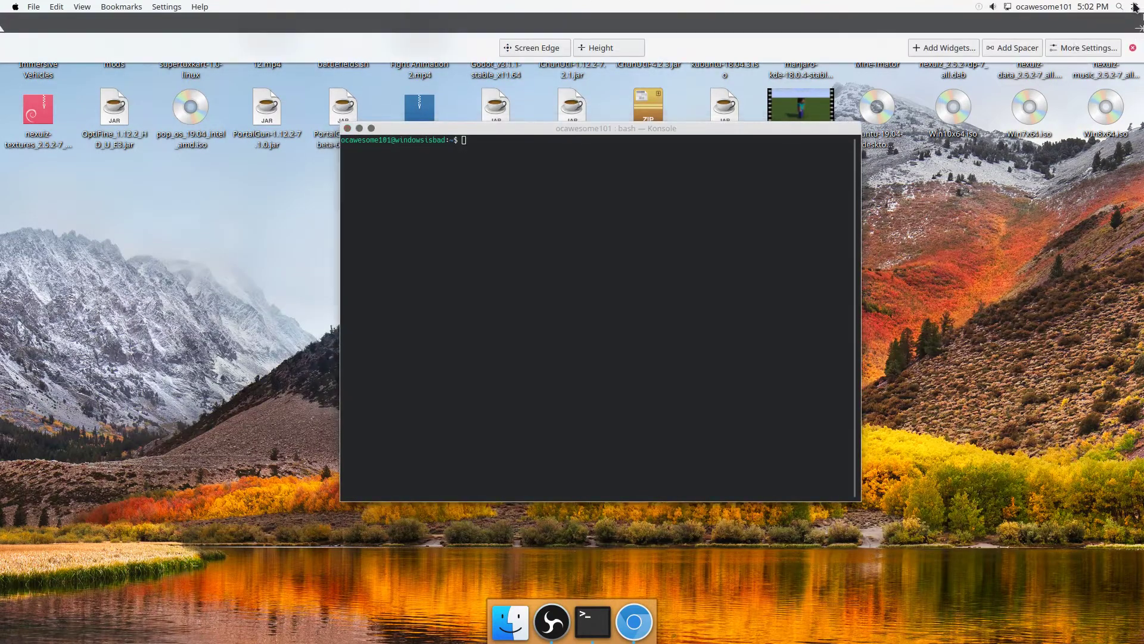
left_click(619, 224)
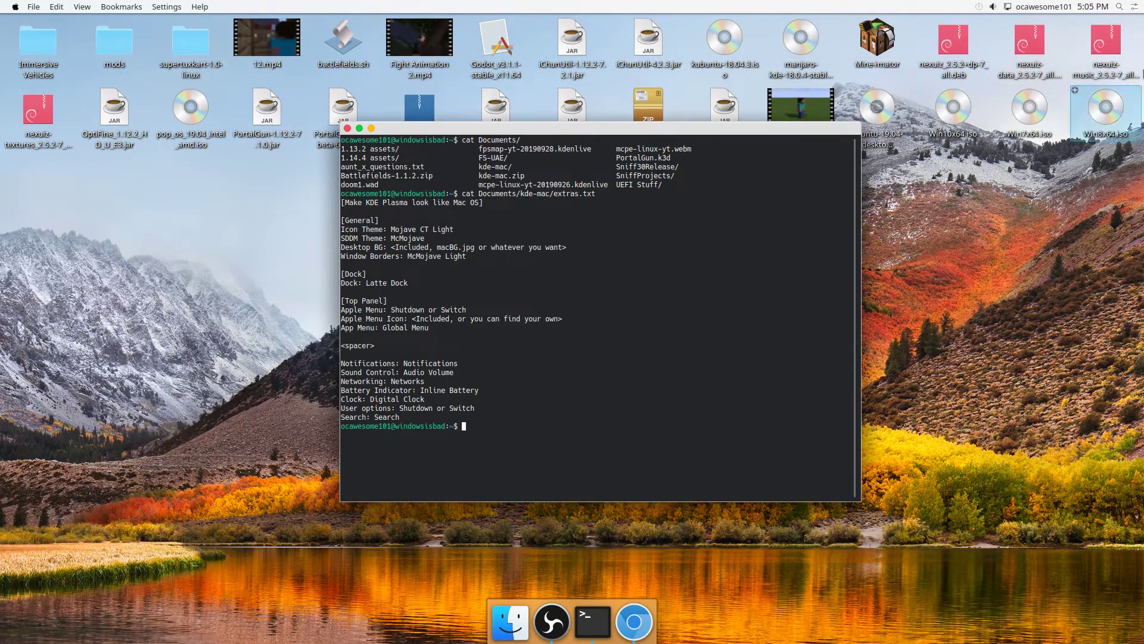
Step: Search the downloadable Plasma widgets for Appl and install the Application title widget
left_click(1136, 7)
left_click(945, 48)
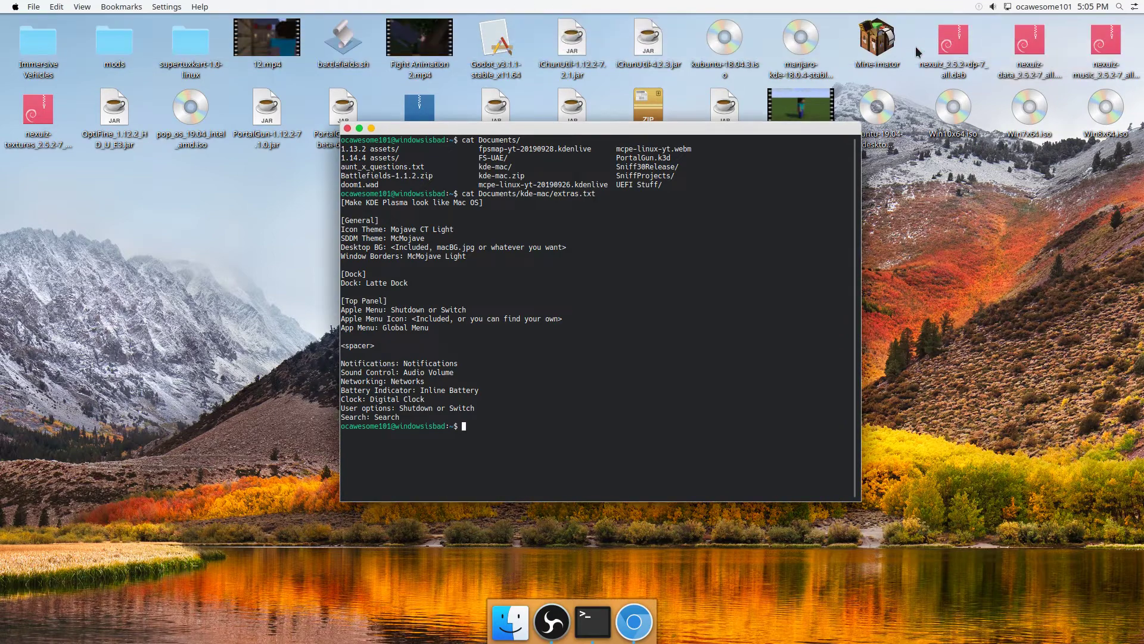
left_click(49, 631)
left_click(70, 595)
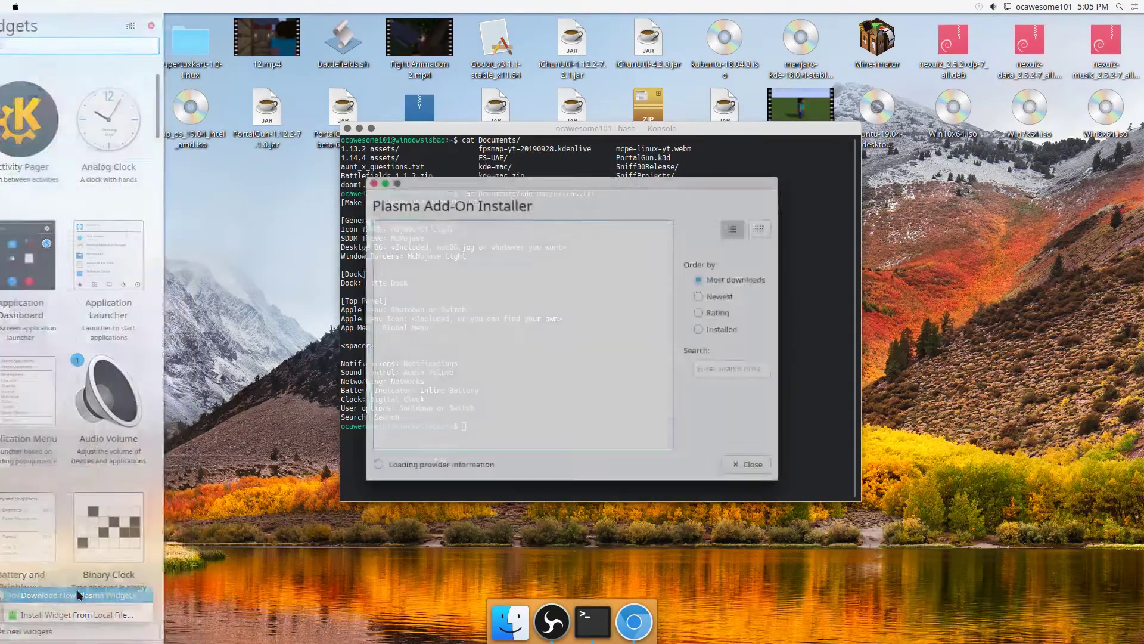
left_click(718, 369)
type("Appl")
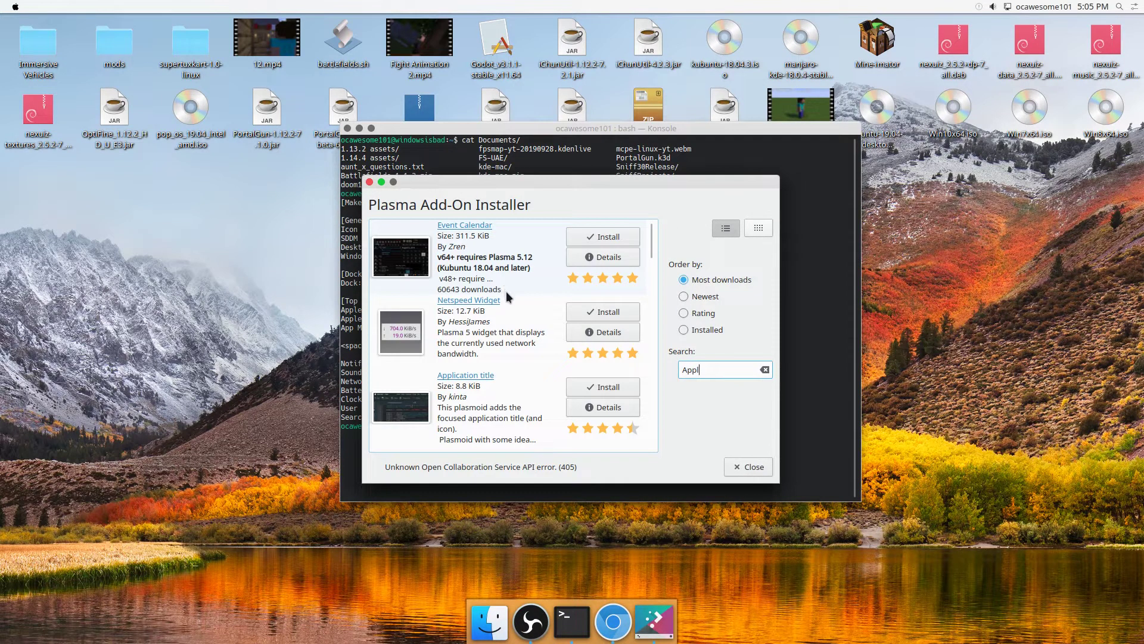
left_click(589, 389)
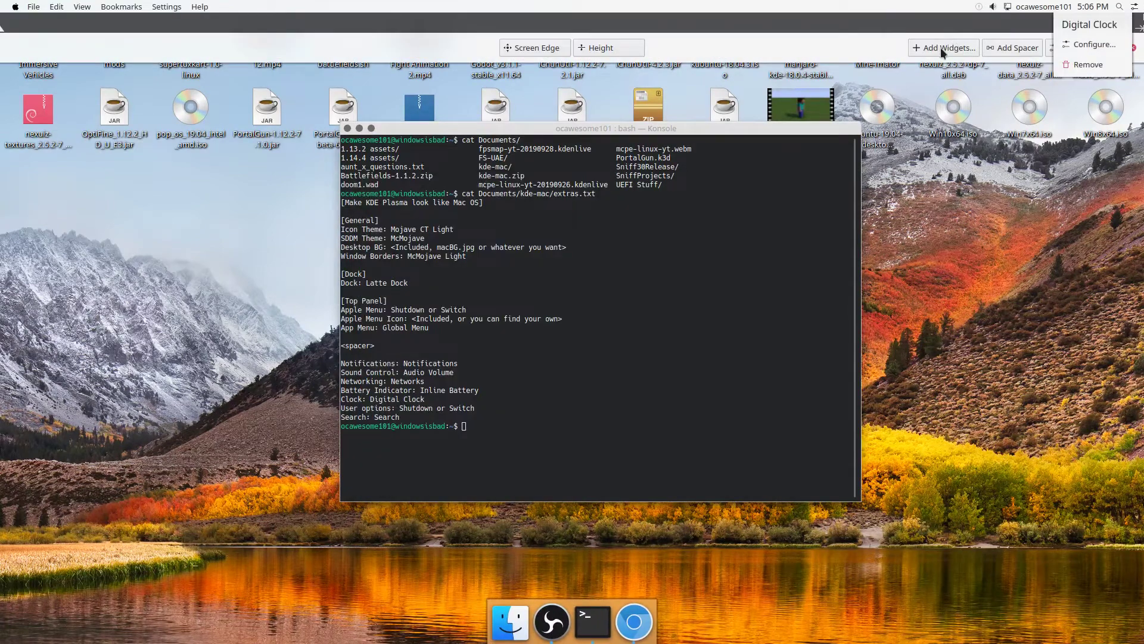
Step: Add the Application title widget to the top panel and place it directly after the Apple menu
left_click(943, 48)
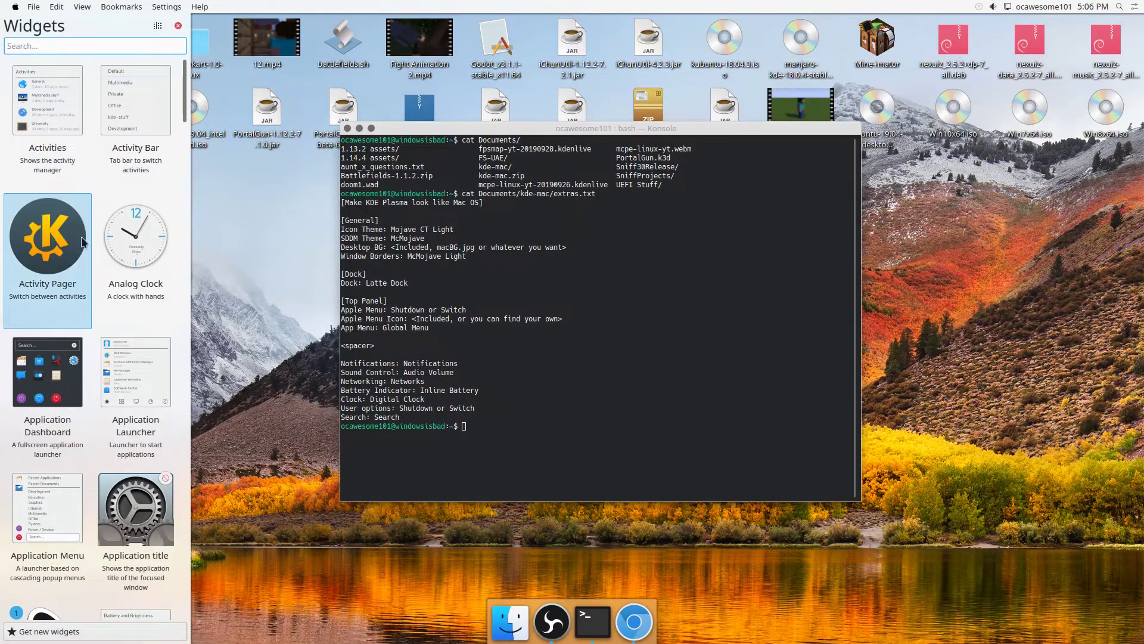
scroll(64, 495, "down", 1)
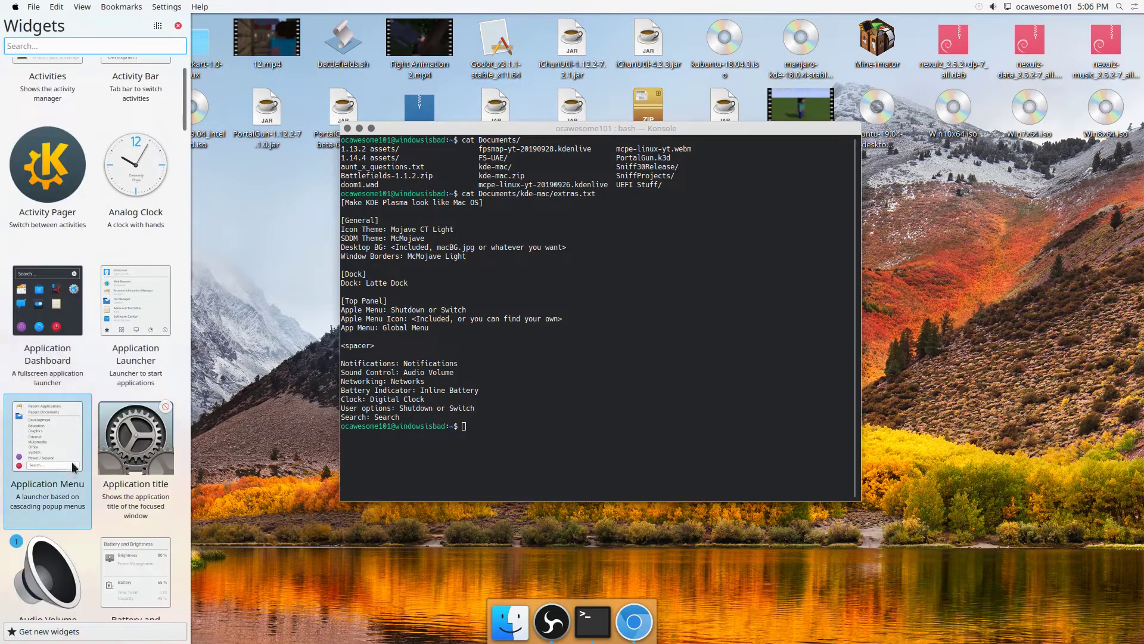
double_click(120, 451)
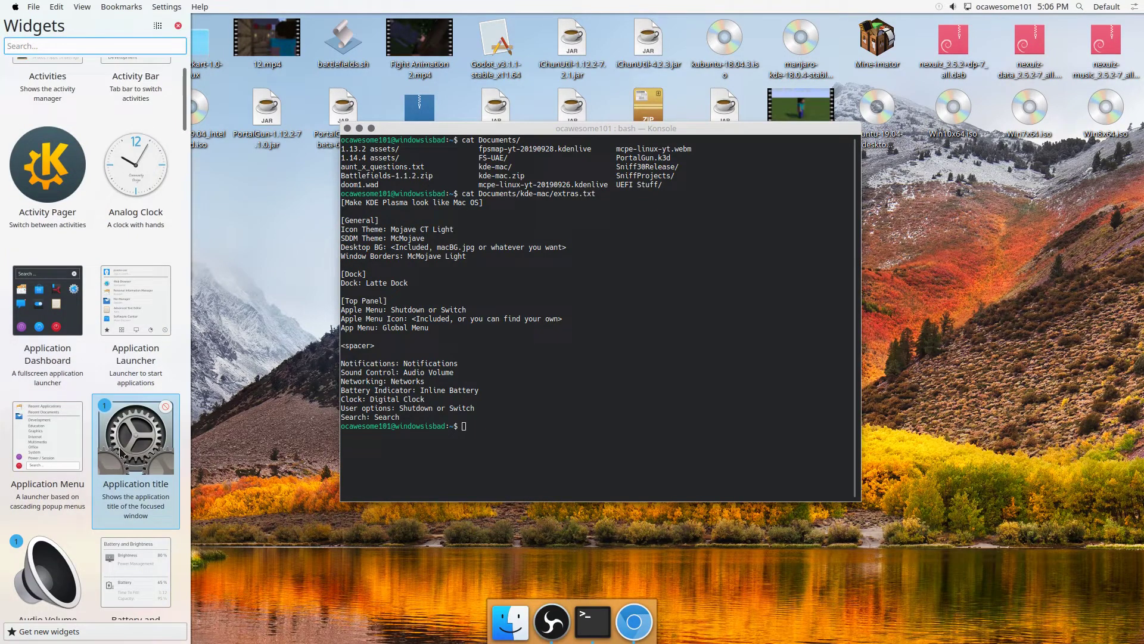
left_click(1131, 8)
left_click_drag(1107, 6, 38, 47)
Step: Configure the Application title widget with bold text and Custom text as its no active window label
left_click(37, 42)
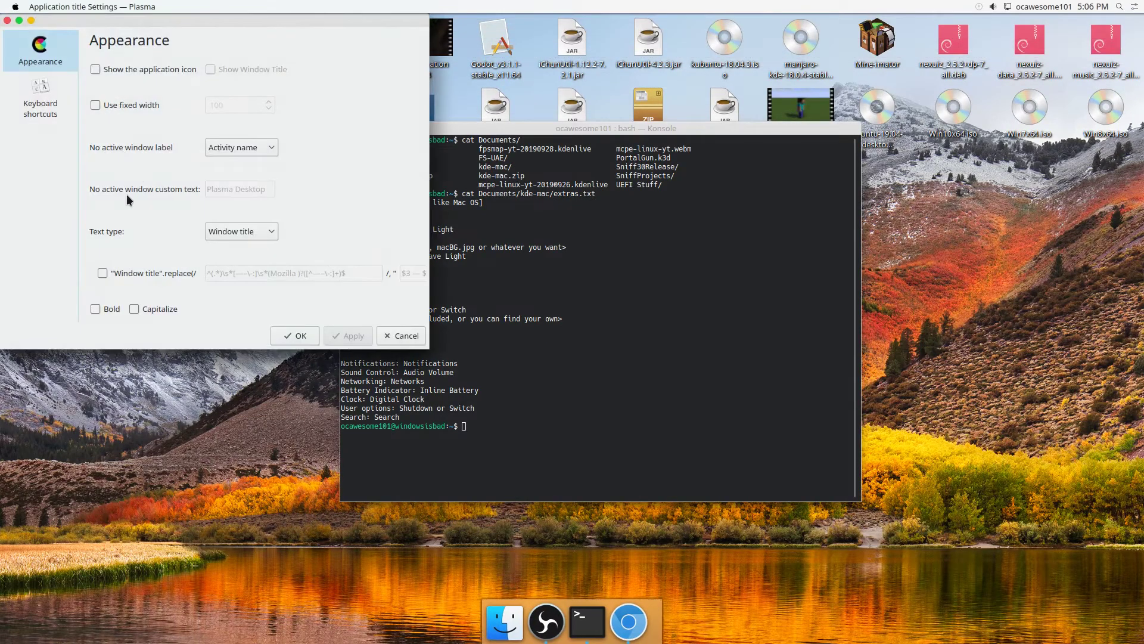
left_click(104, 310)
left_click(228, 152)
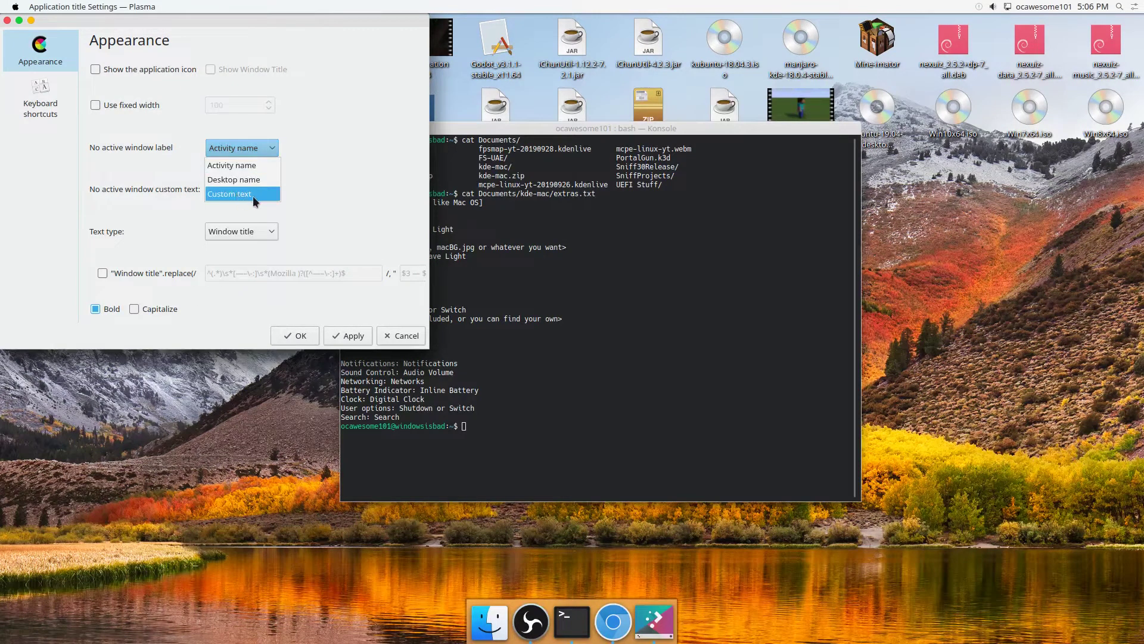
left_click(254, 194)
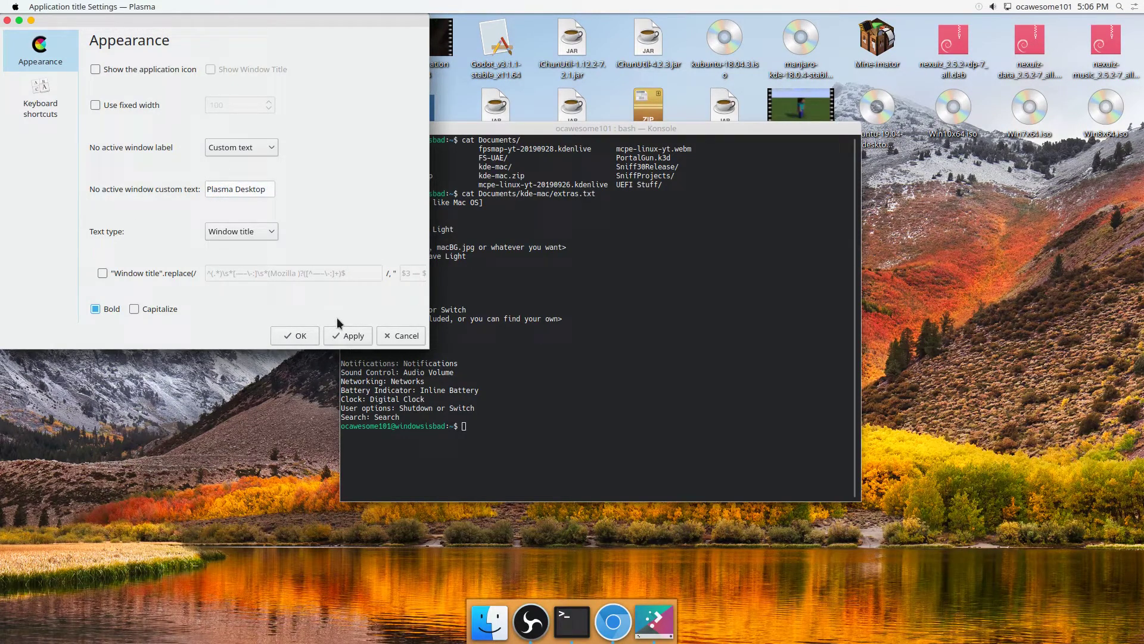
left_click(284, 335)
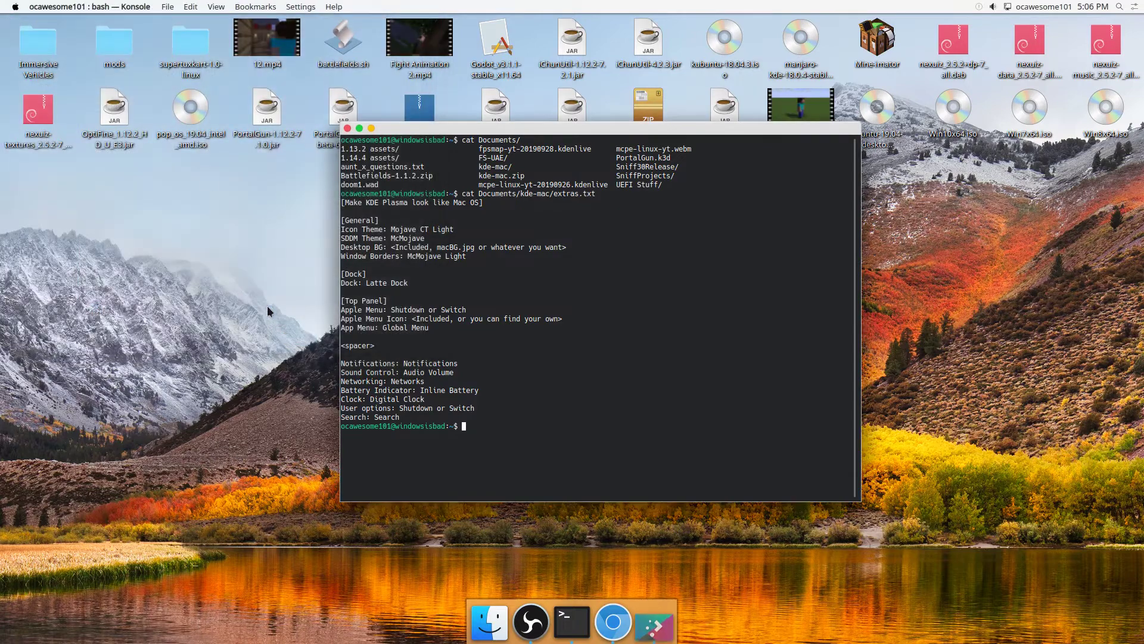
Step: Switch the Application title widget's text type from the window title to the application option and accept the change
right_click(60, 6)
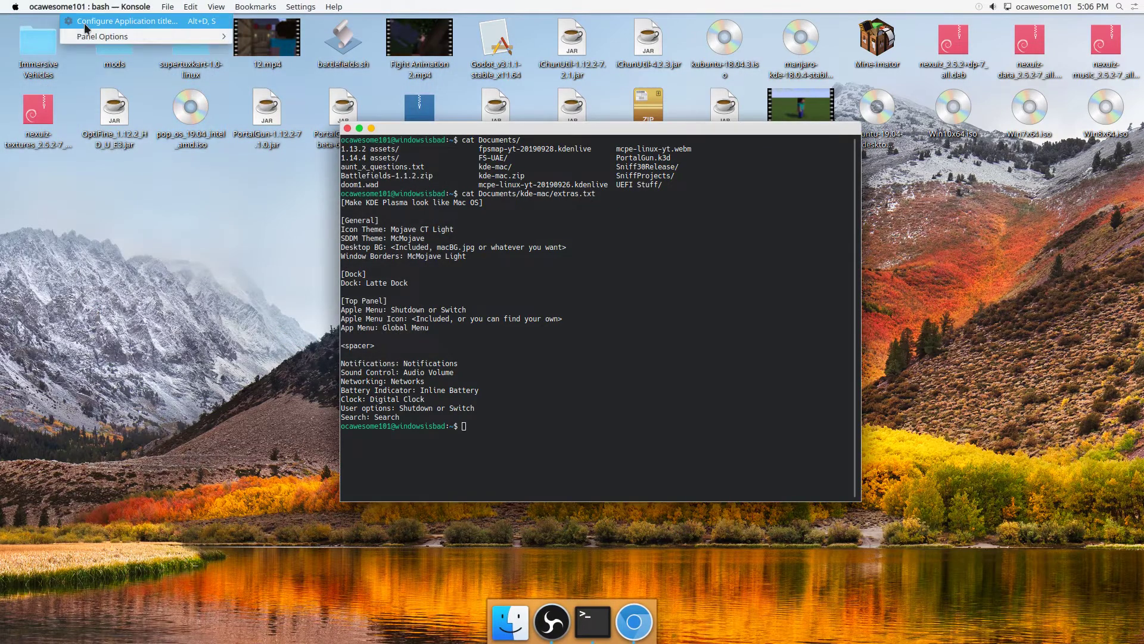
left_click(84, 24)
left_click(227, 232)
left_click(237, 264)
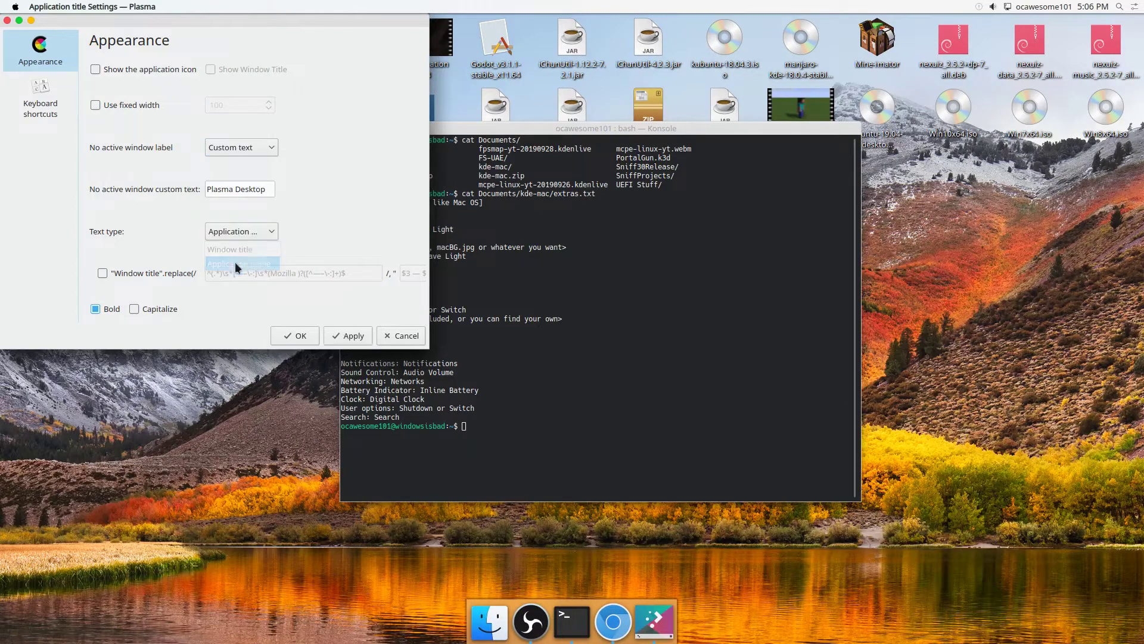
left_click(298, 336)
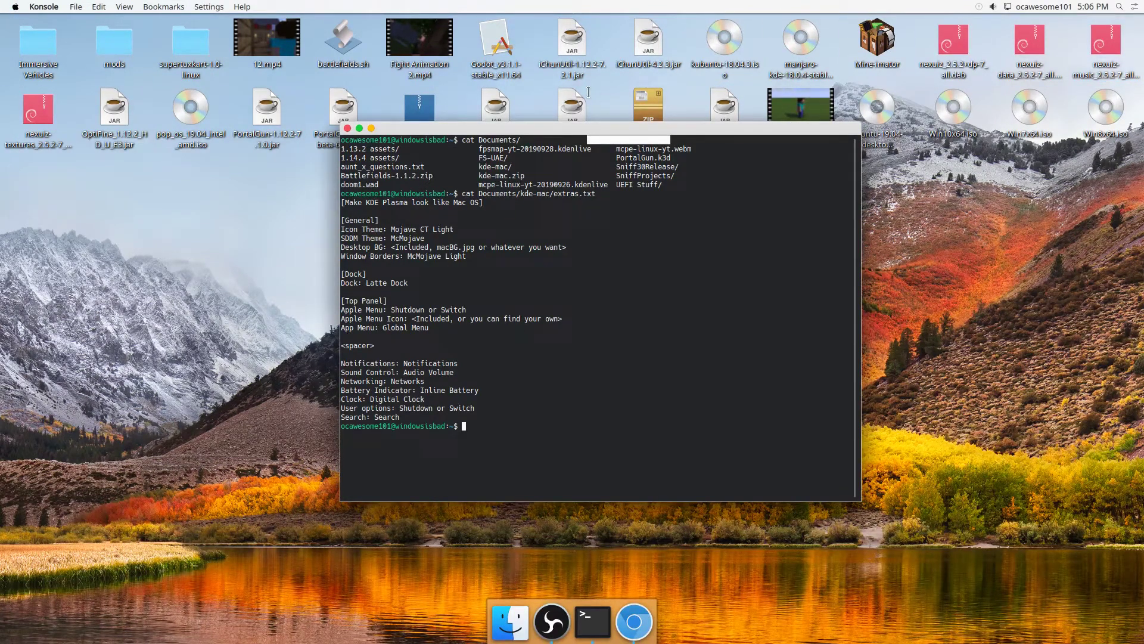
Step: Move the terminal away from the dock and add two Folder View widgets and the Trashcan widget to the dock
left_click_drag(628, 127, 484, 58)
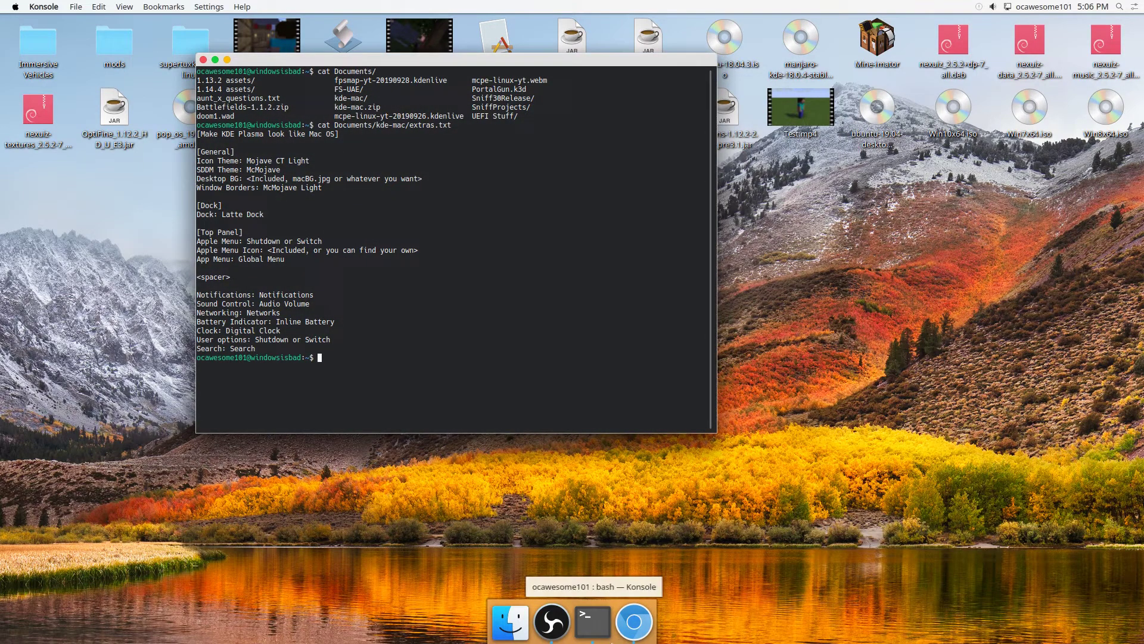
right_click(633, 621)
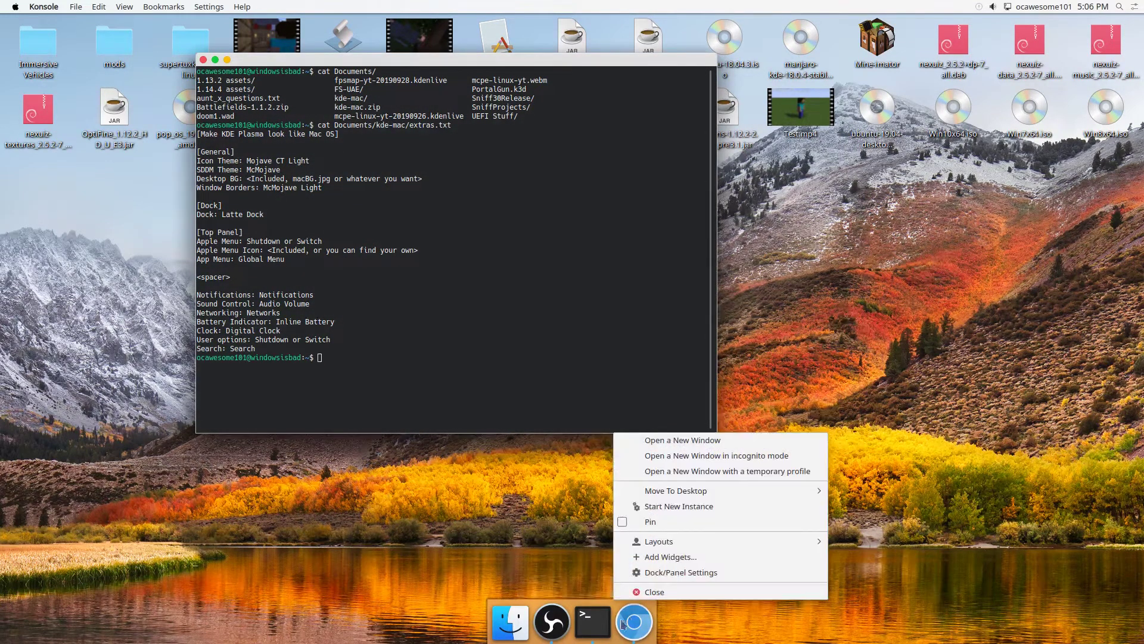
left_click(651, 560)
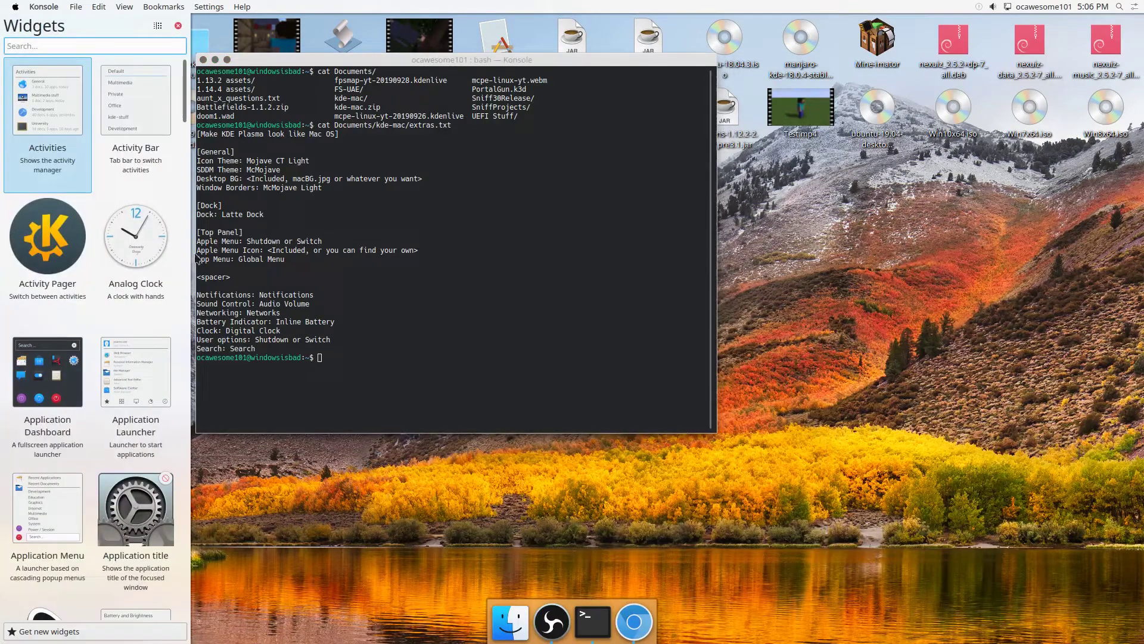
type("folder")
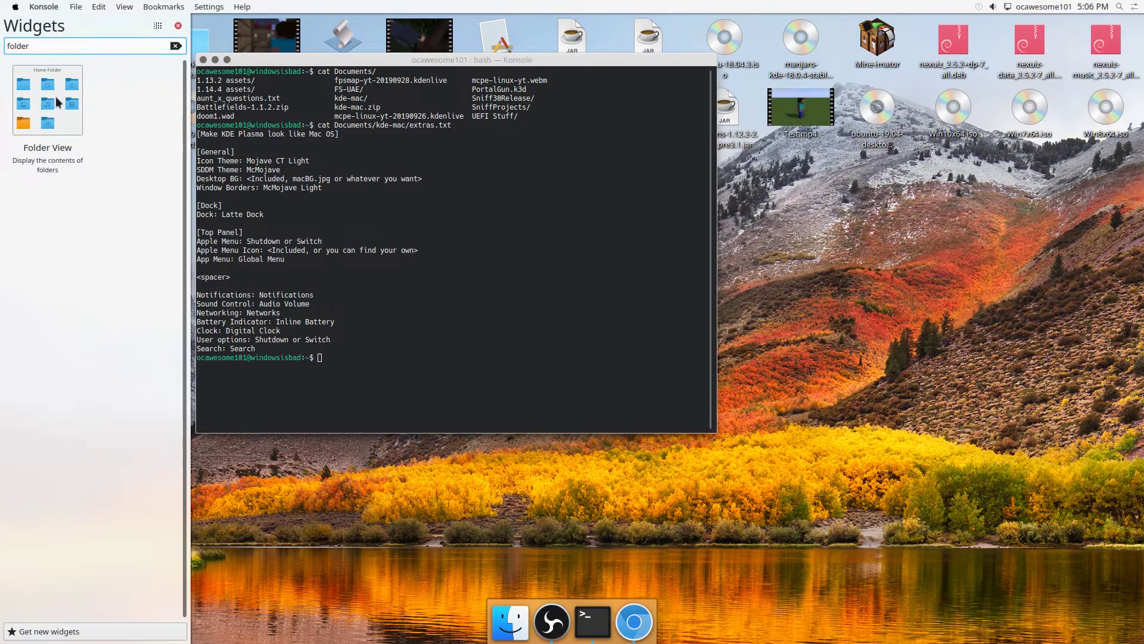
left_click_drag(56, 97, 650, 633)
left_click_drag(649, 633, 650, 633)
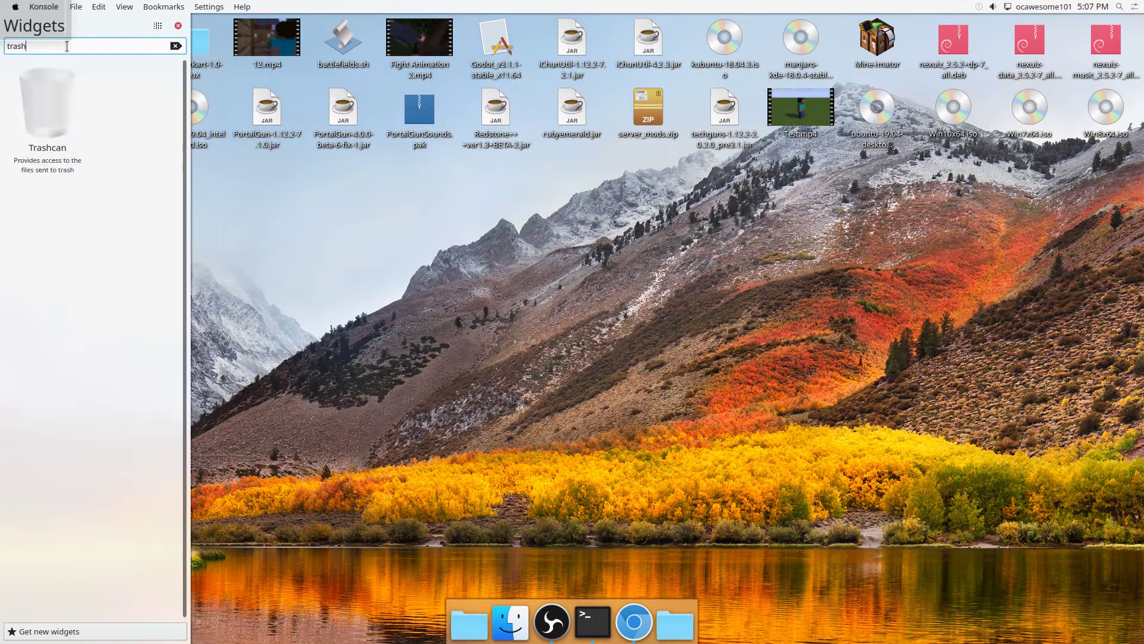
left_click_drag(59, 87, 699, 617)
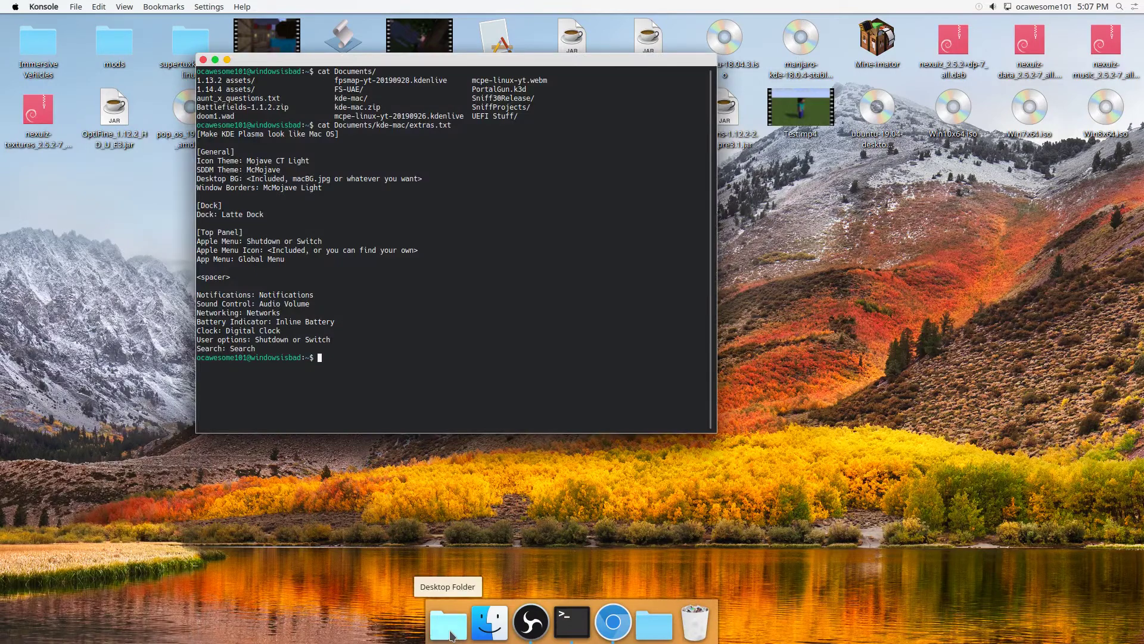
Step: Move the first Desktop Folder widget in the dock between the other folder and the trash can
right_click(451, 632)
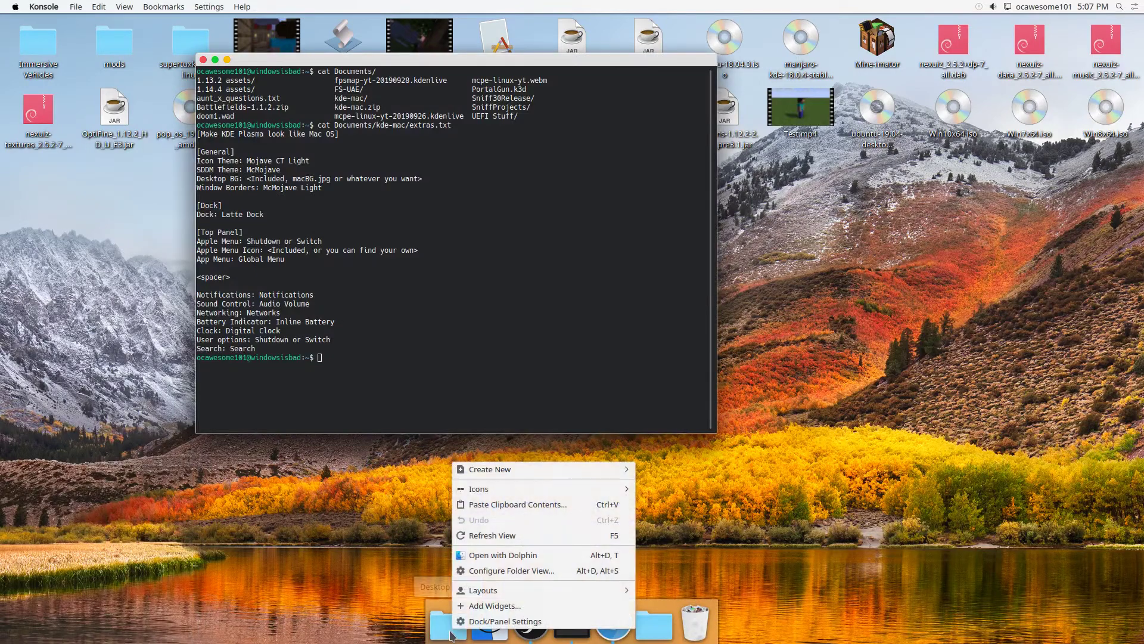
left_click(481, 623)
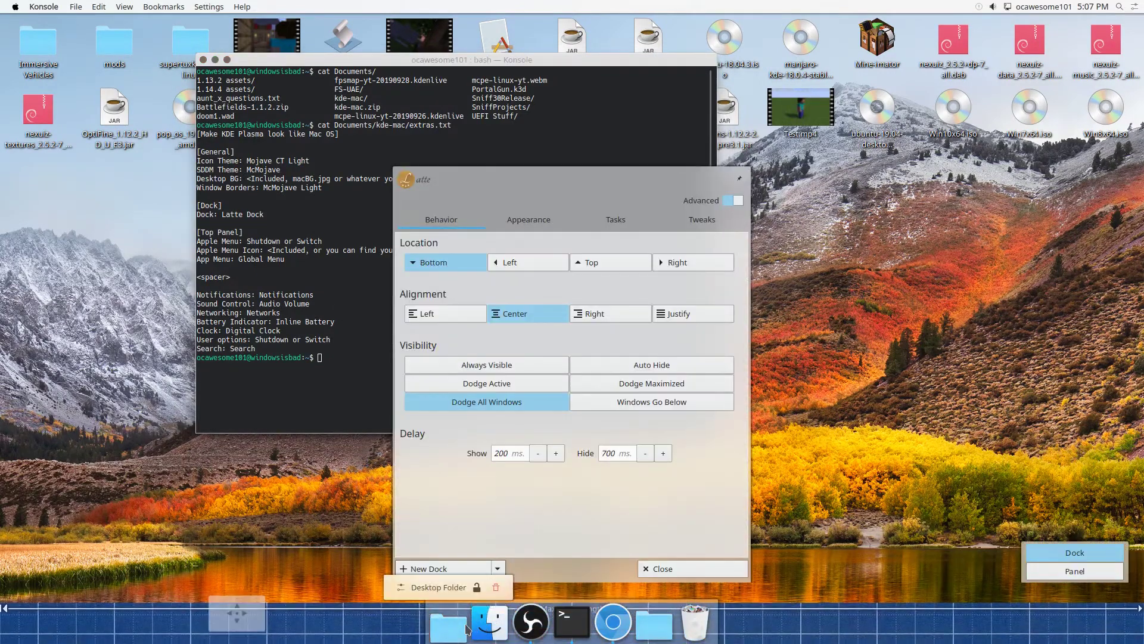
left_click_drag(451, 625, 649, 624)
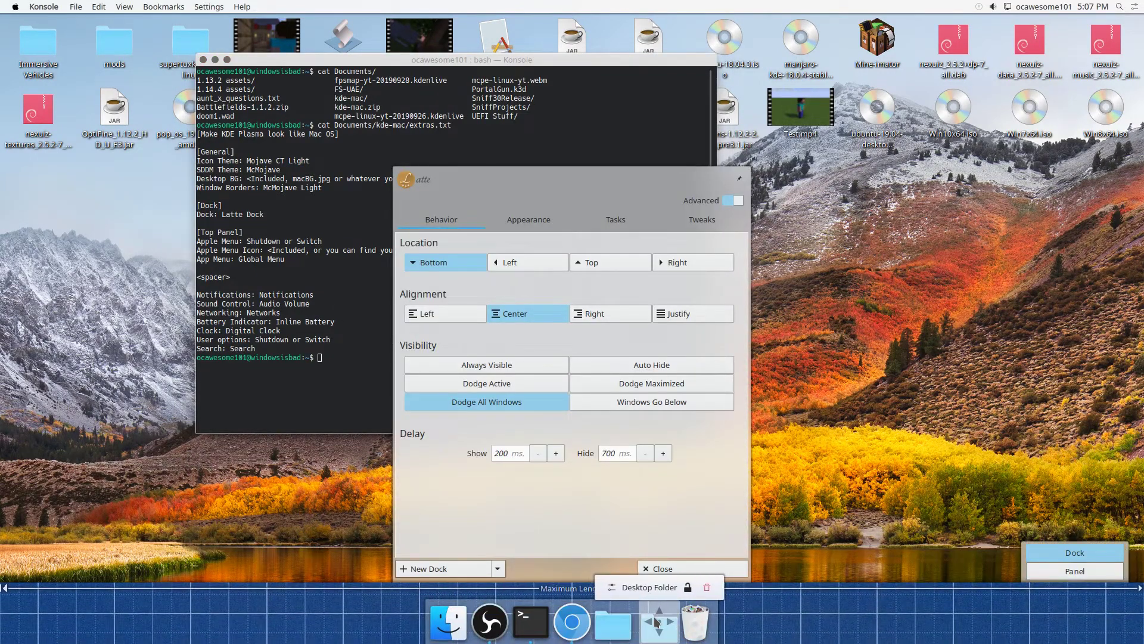
key("Escape")
Step: Point the first dock folder to the custom location ~/Documents with the custom title Documents, apply it and check its popup
right_click(613, 623)
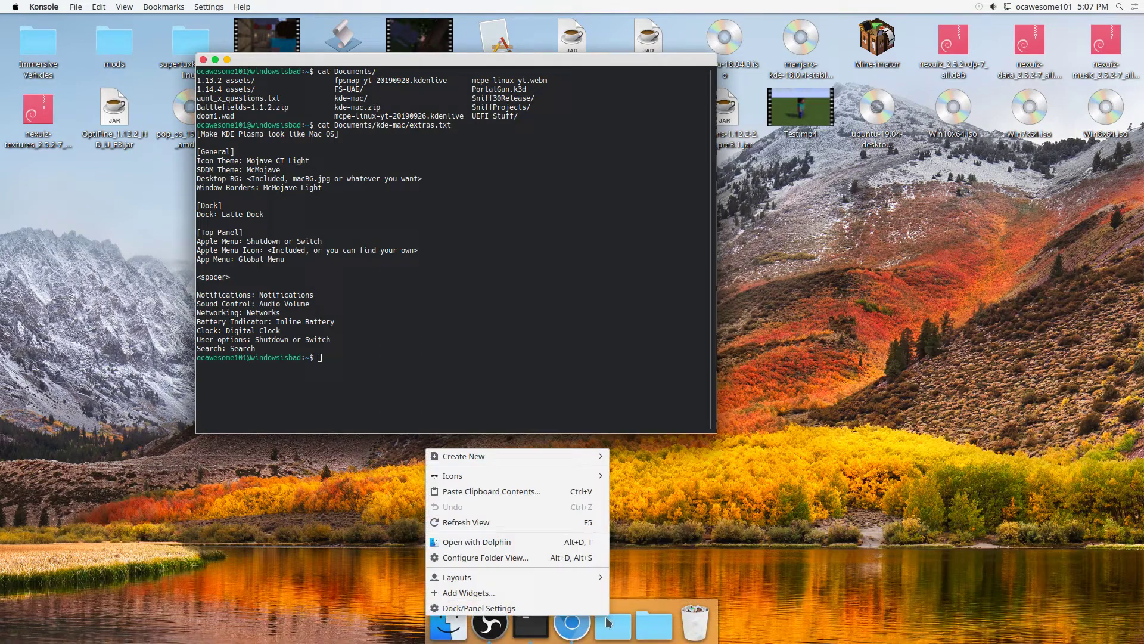
left_click(536, 555)
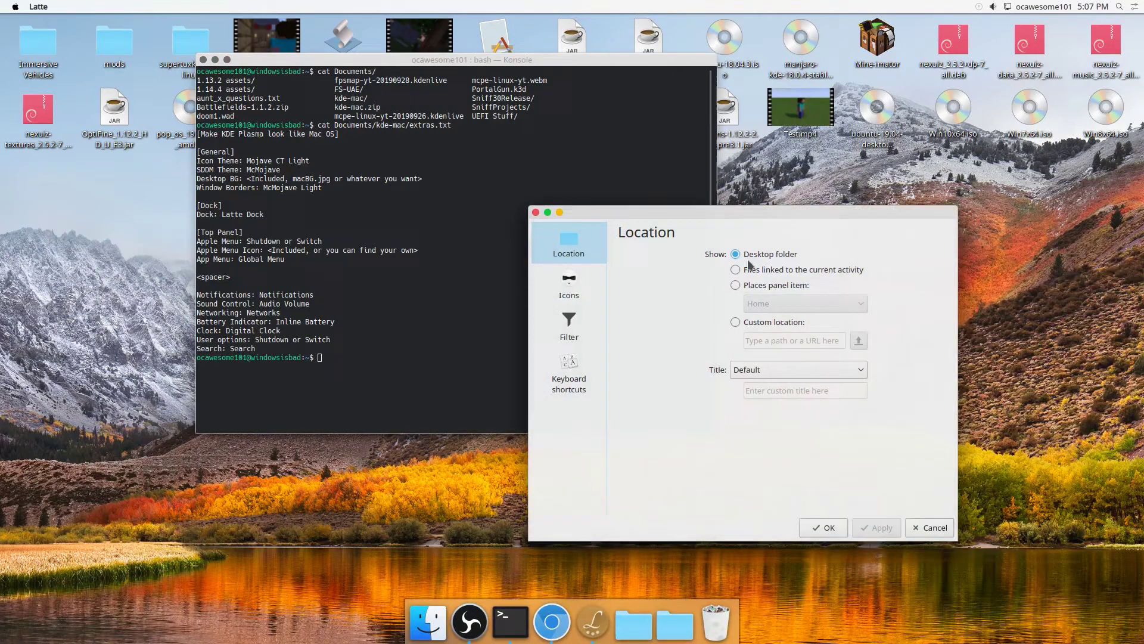
left_click(745, 323)
left_click(757, 339)
type("~/Documents")
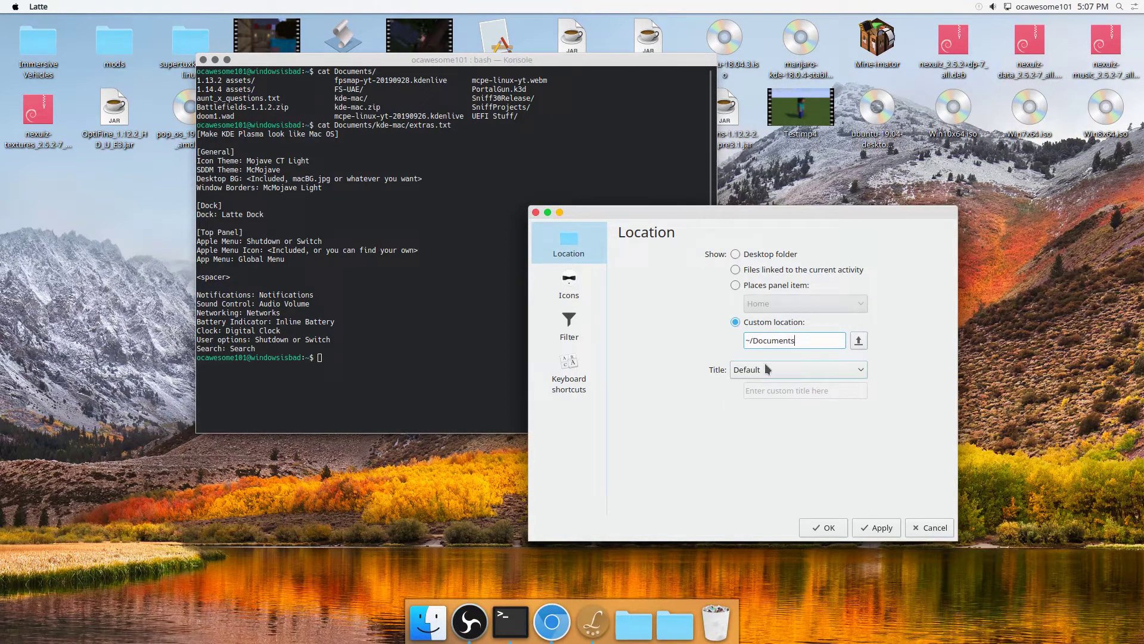
left_click(767, 369)
left_click(757, 432)
left_click(776, 390)
type("Documents")
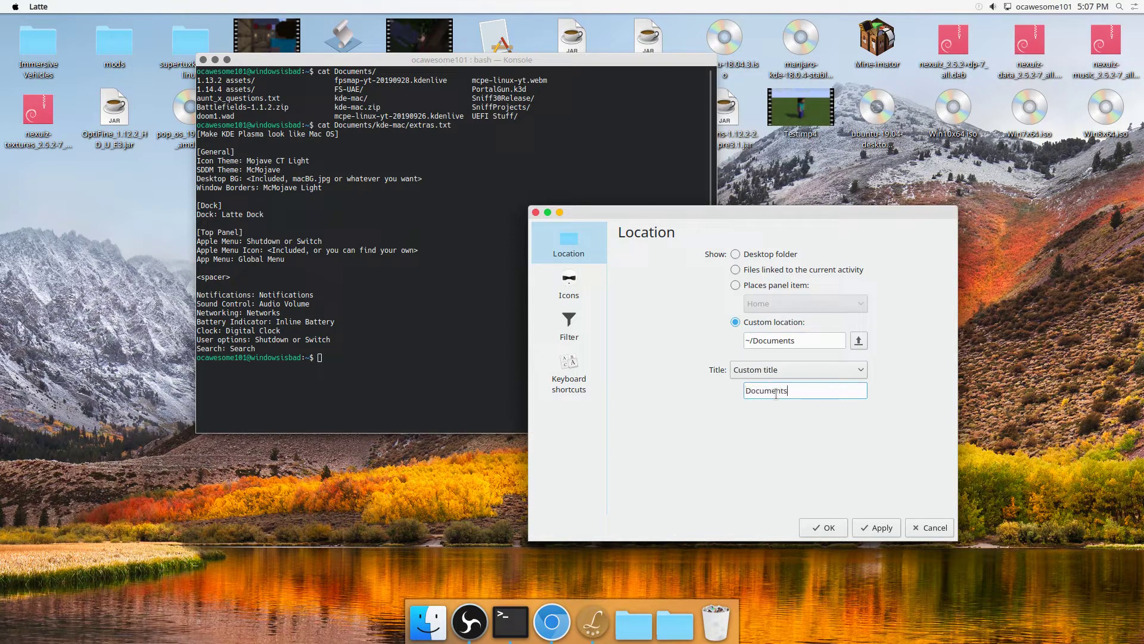
left_click(862, 527)
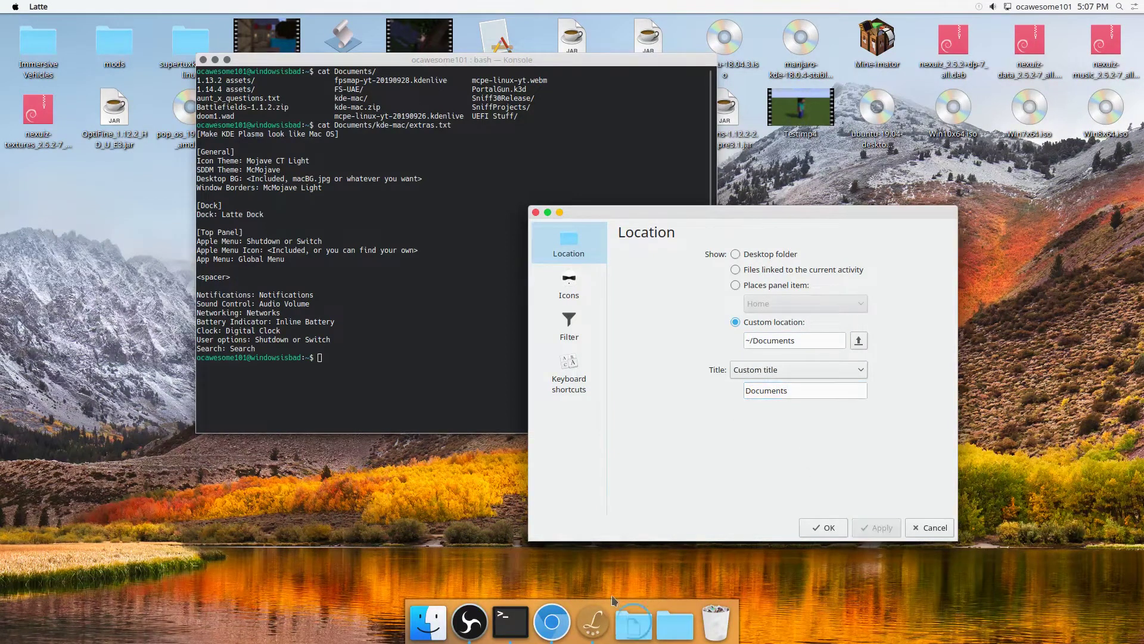
left_click(630, 624)
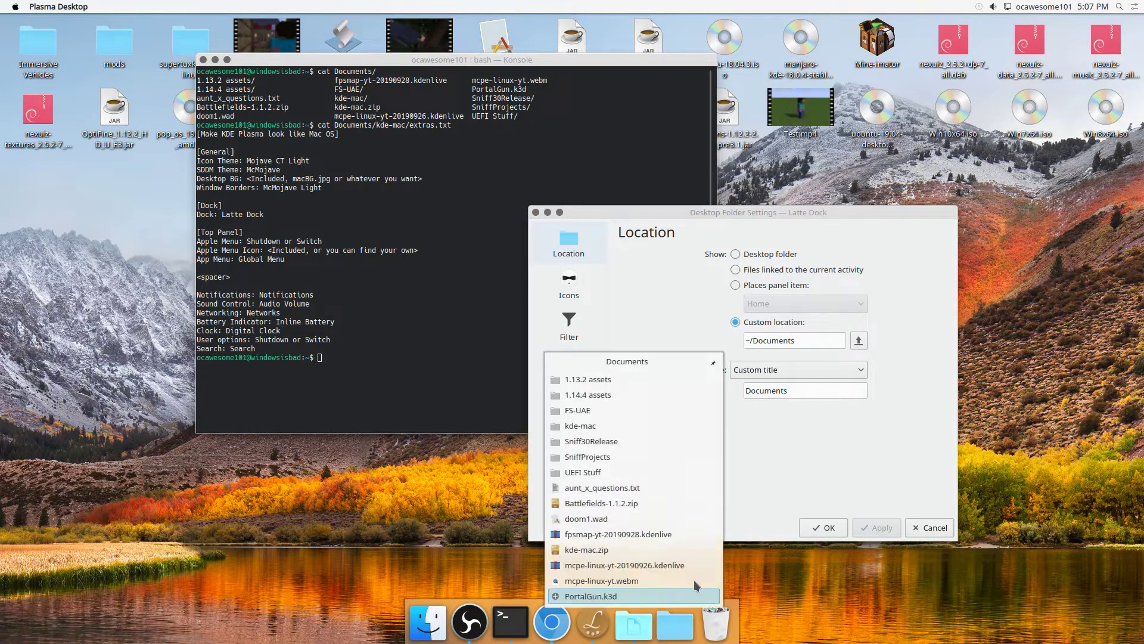
left_click(638, 631)
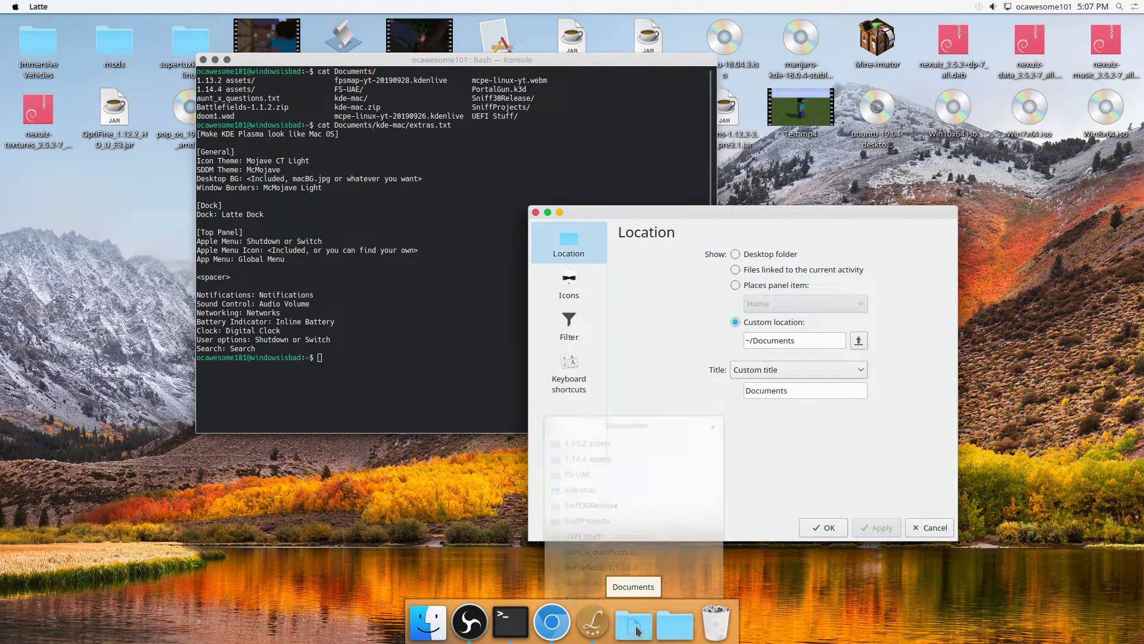
Step: Set the Documents folder's view mode to Icons, apply it and look through the folder's popup
left_click(569, 281)
left_click(788, 410)
left_click(788, 440)
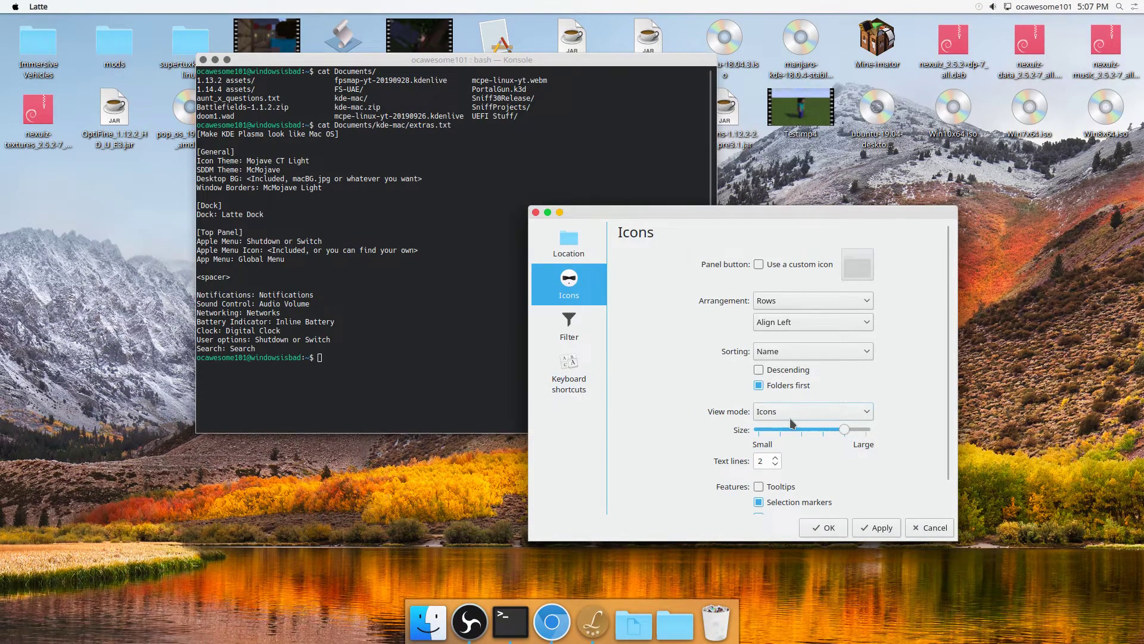
left_click(867, 527)
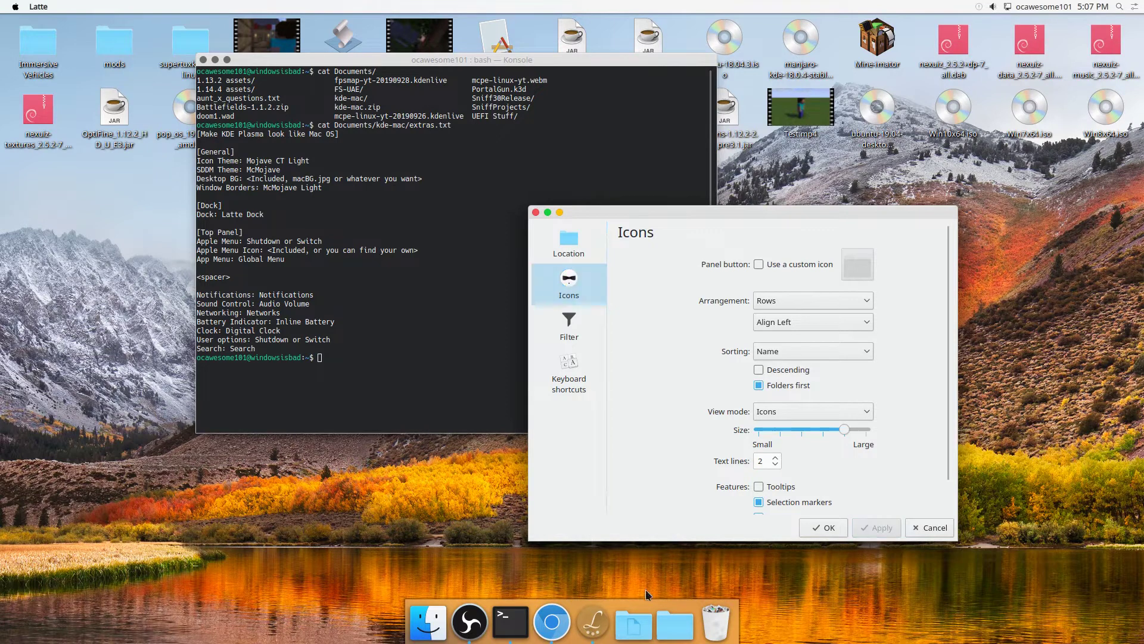
left_click(634, 623)
scroll(670, 517, "down", 4)
scroll(664, 526, "up", 5)
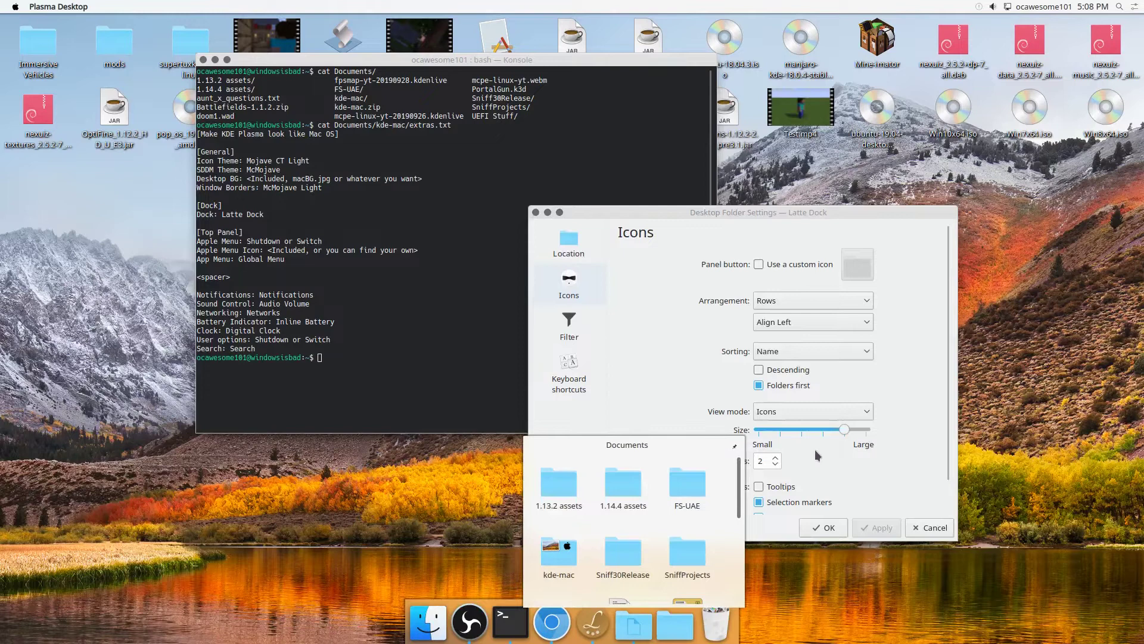
Step: Reduce the Documents folder's icon size by two notches, apply it and open the folder's popup to check
left_click_drag(845, 429, 812, 429)
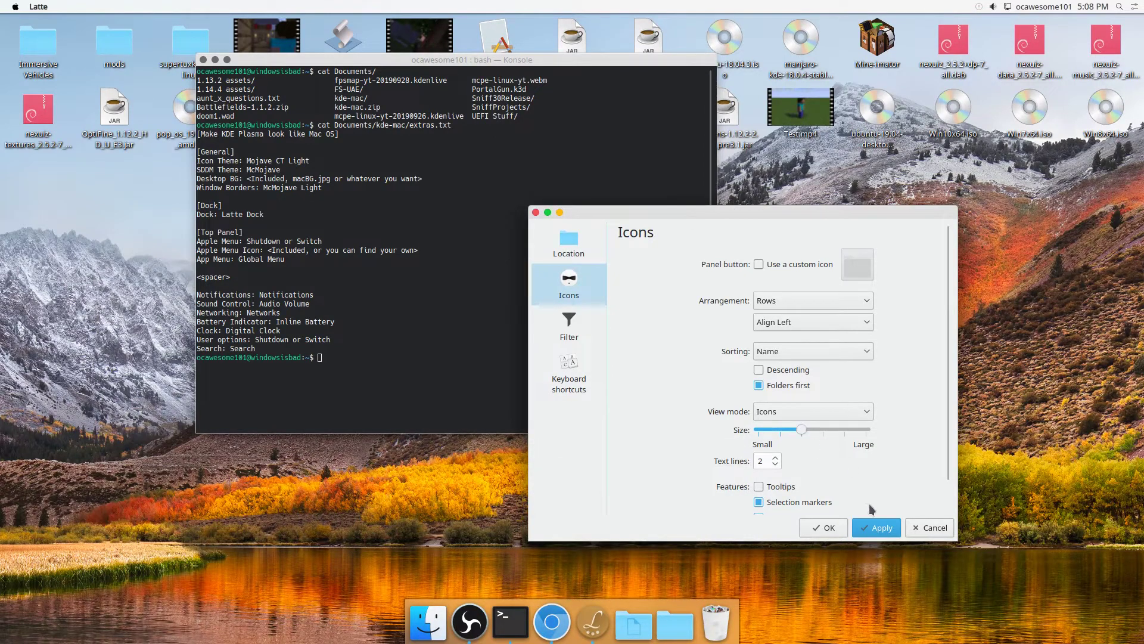
left_click(874, 527)
left_click(634, 623)
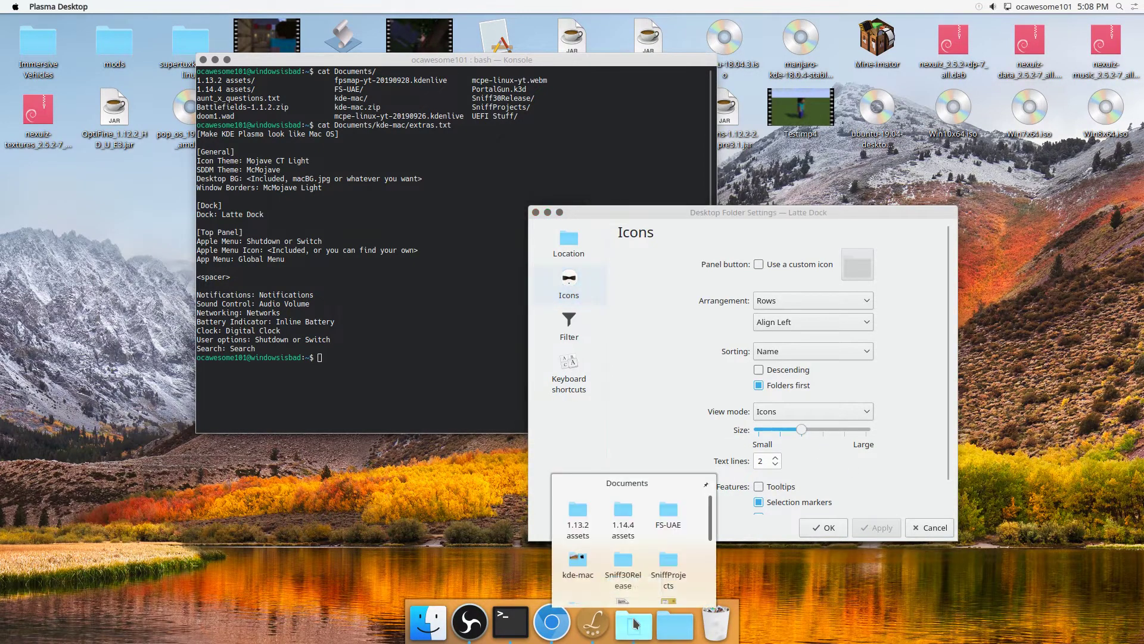
Step: Close the Documents popup, review the folder's Icons and Location settings, and confirm the settings dialog
left_click(634, 622)
scroll(834, 441, "down", 1)
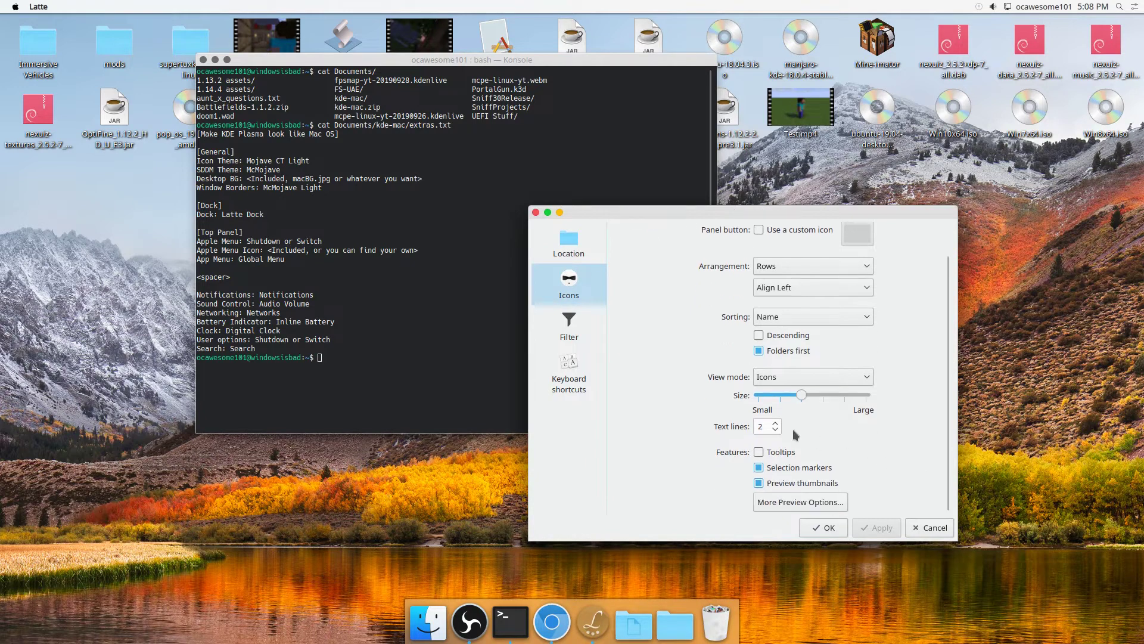
scroll(665, 422, "up", 1)
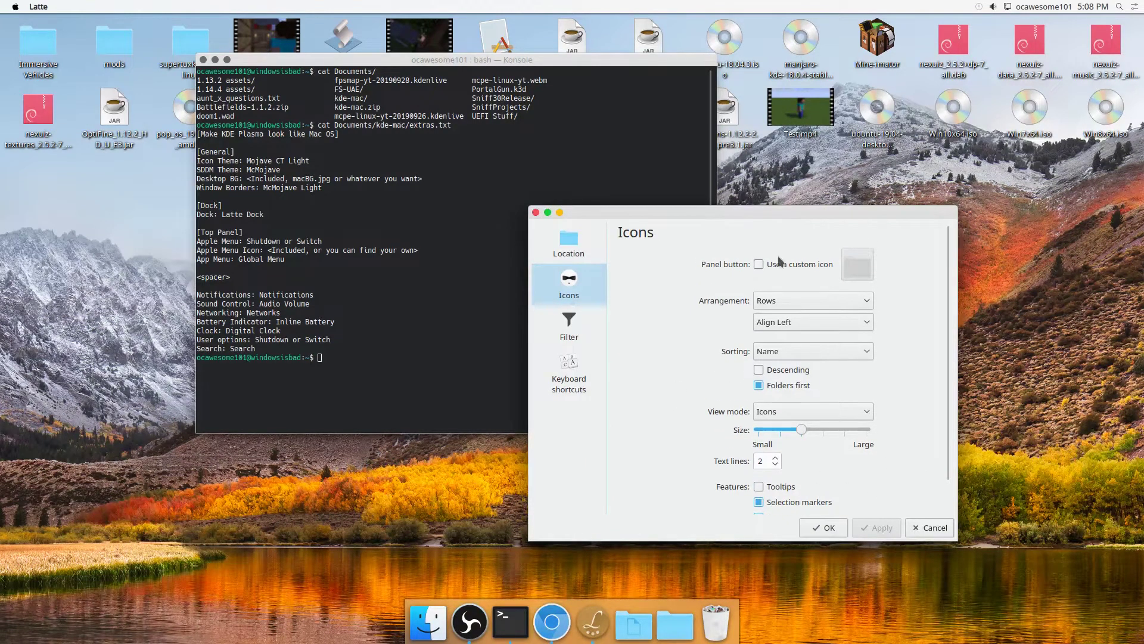
left_click(569, 243)
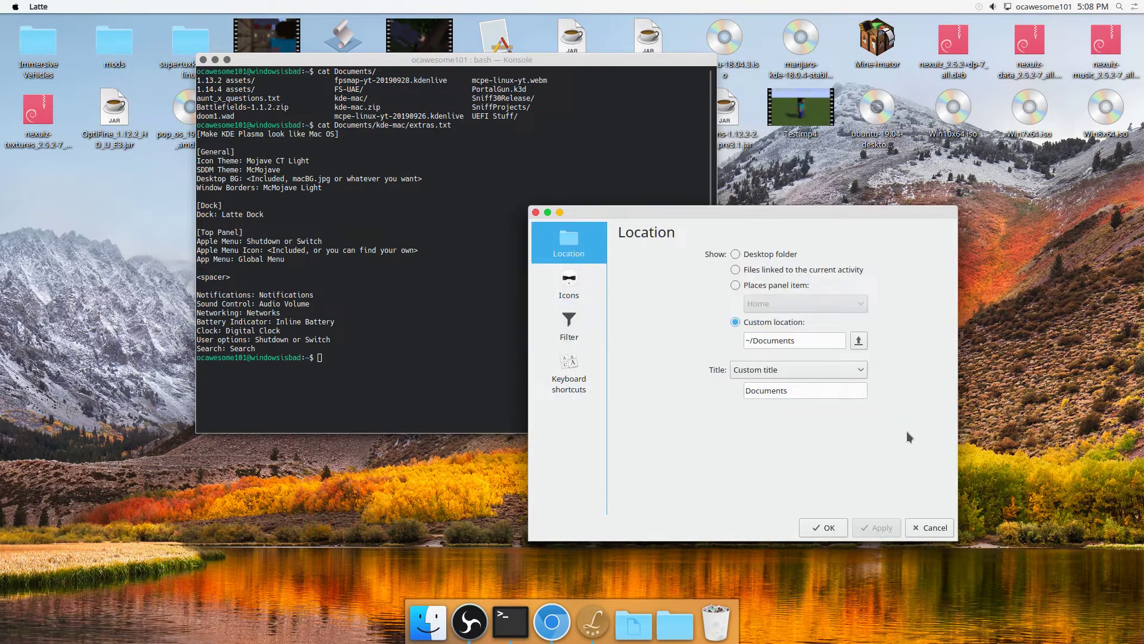
left_click(824, 527)
Step: Point the second dock folder to the custom location ~/Downloads with the custom title Downloads and apply it
right_click(634, 623)
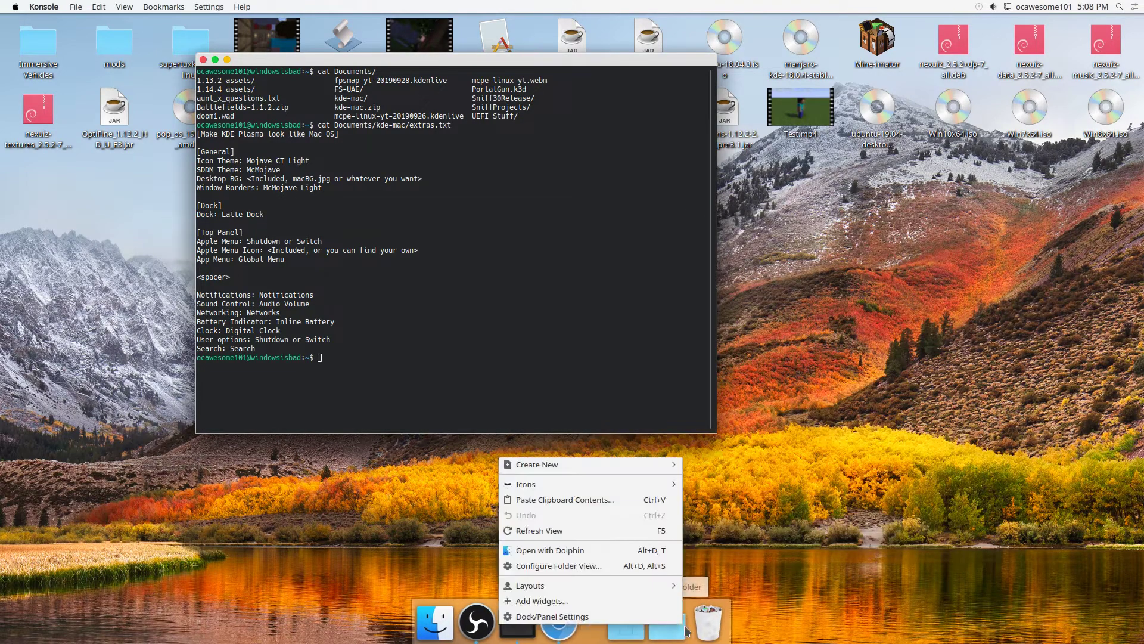
left_click(591, 572)
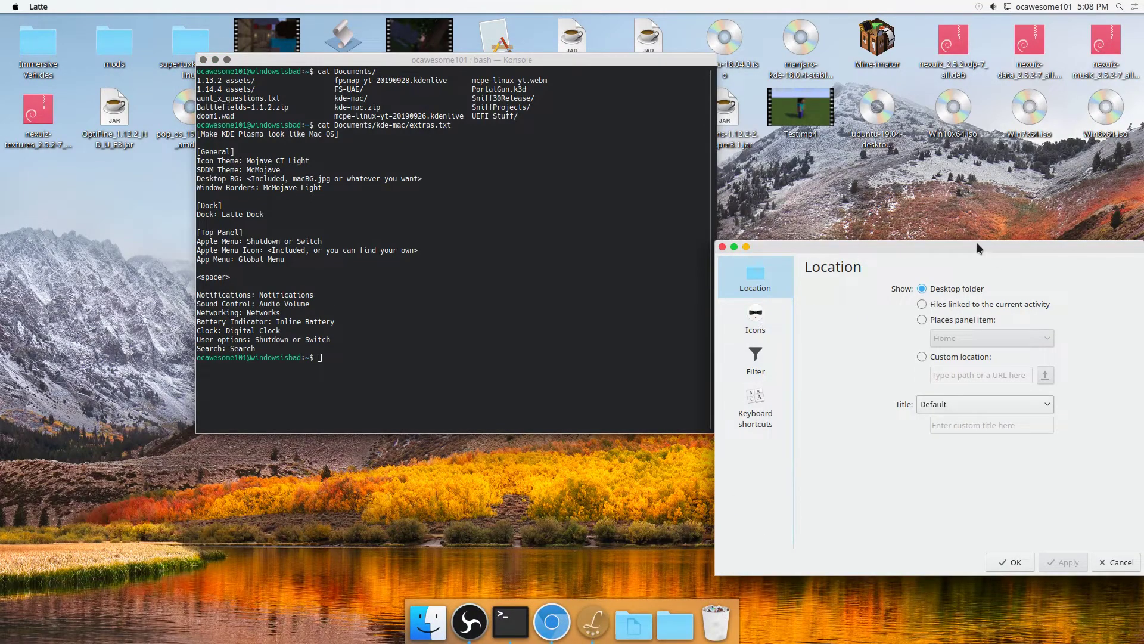
left_click_drag(977, 244, 882, 208)
left_click(828, 321)
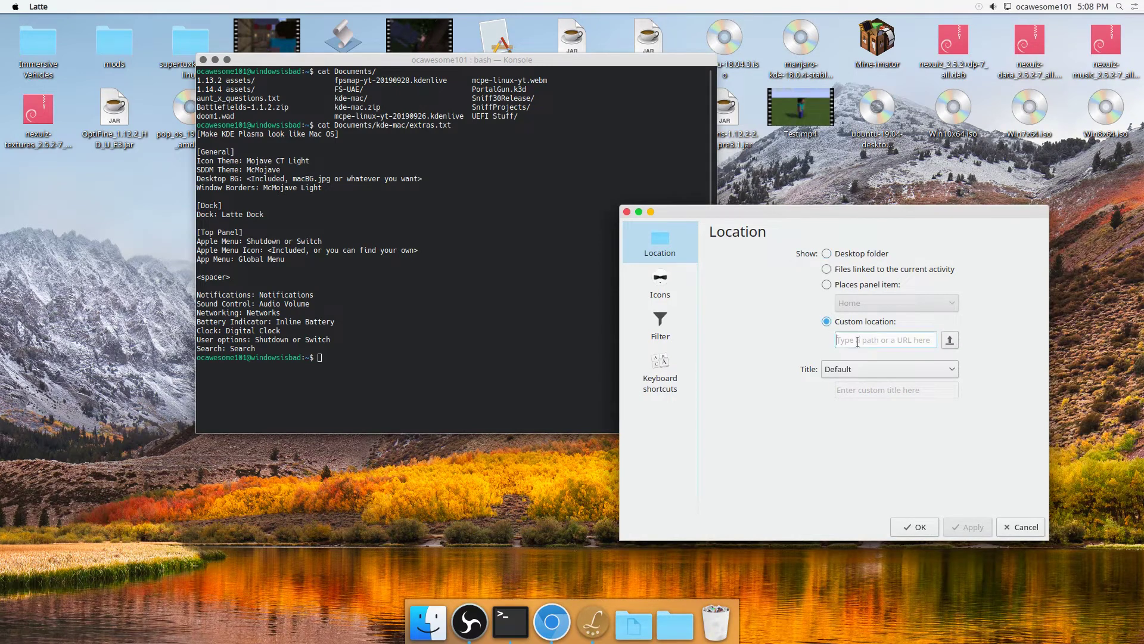
type("~/Downloads")
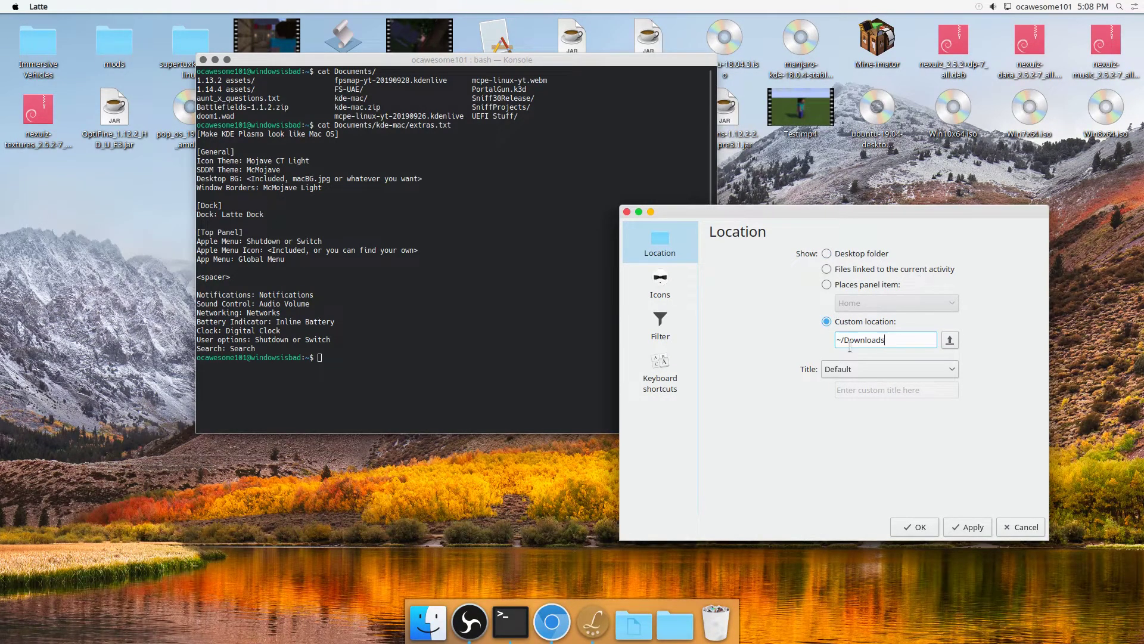
left_click(848, 369)
left_click(860, 430)
left_click(870, 390)
type("Downl")
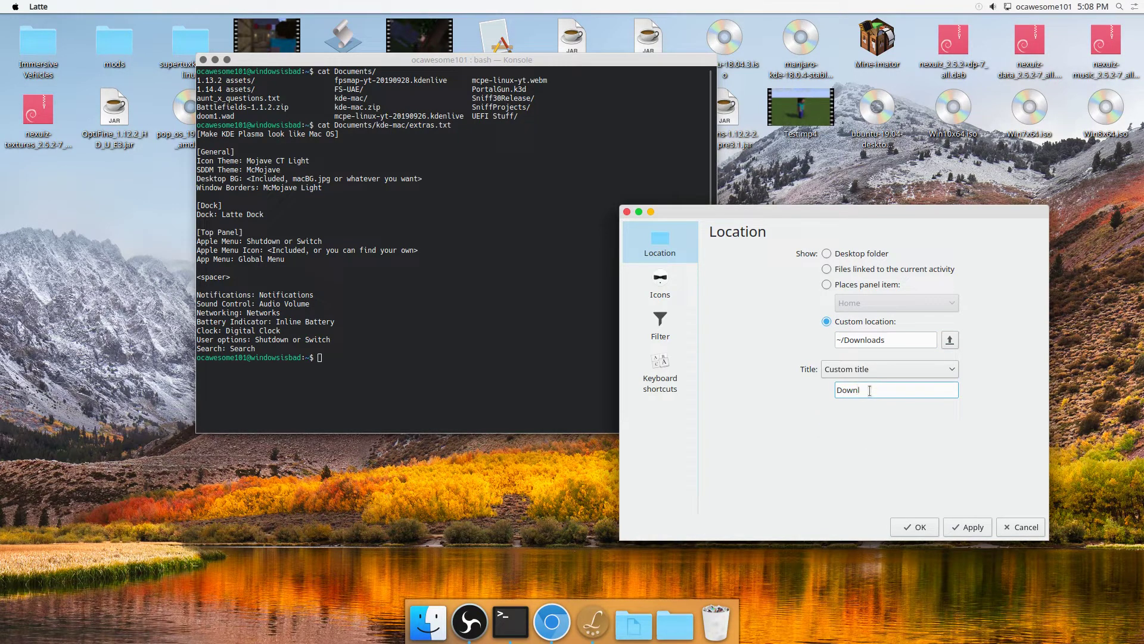
type("oadss")
left_click(659, 284)
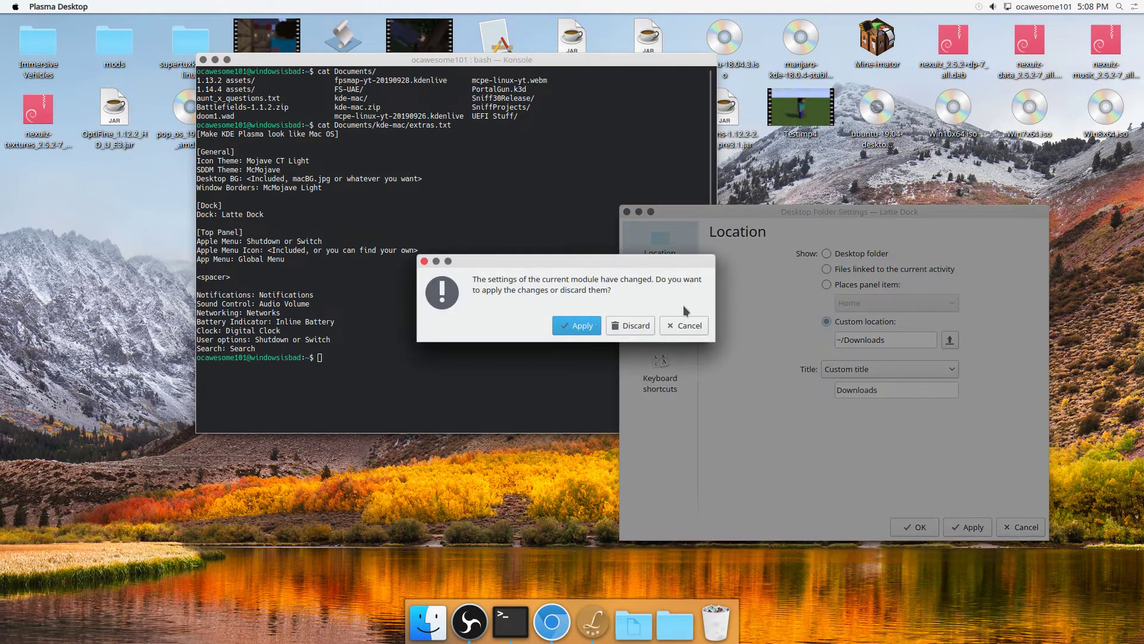
left_click(574, 325)
Step: Set the Downloads folder's view mode to Icons, confirm the settings and check the folder's popup
left_click(900, 411)
left_click(858, 430)
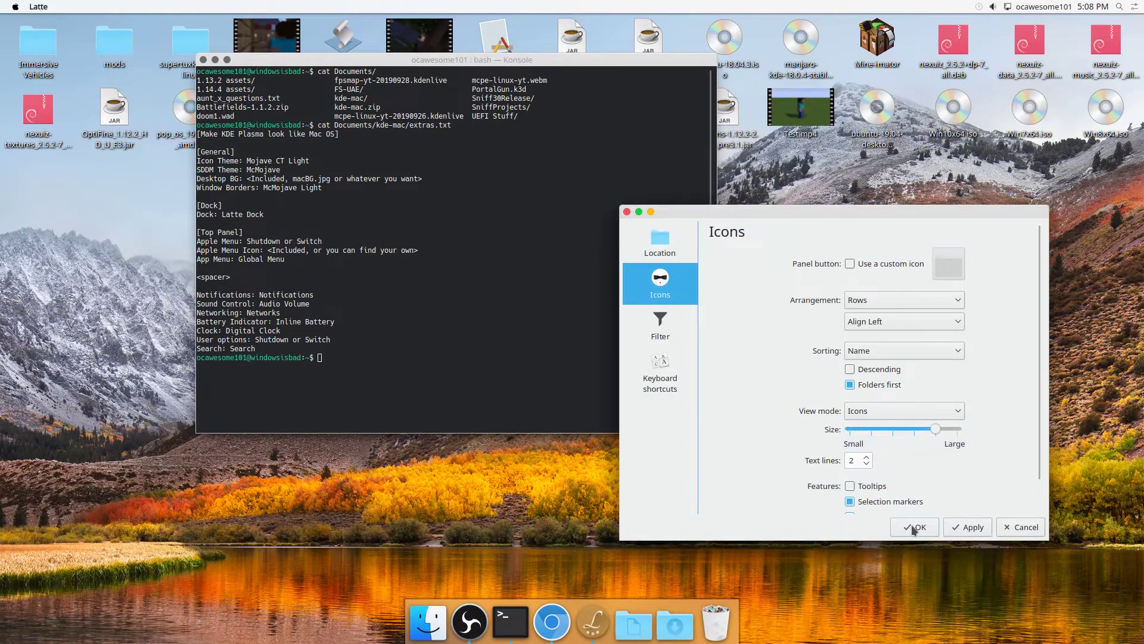
left_click(913, 528)
left_click(652, 627)
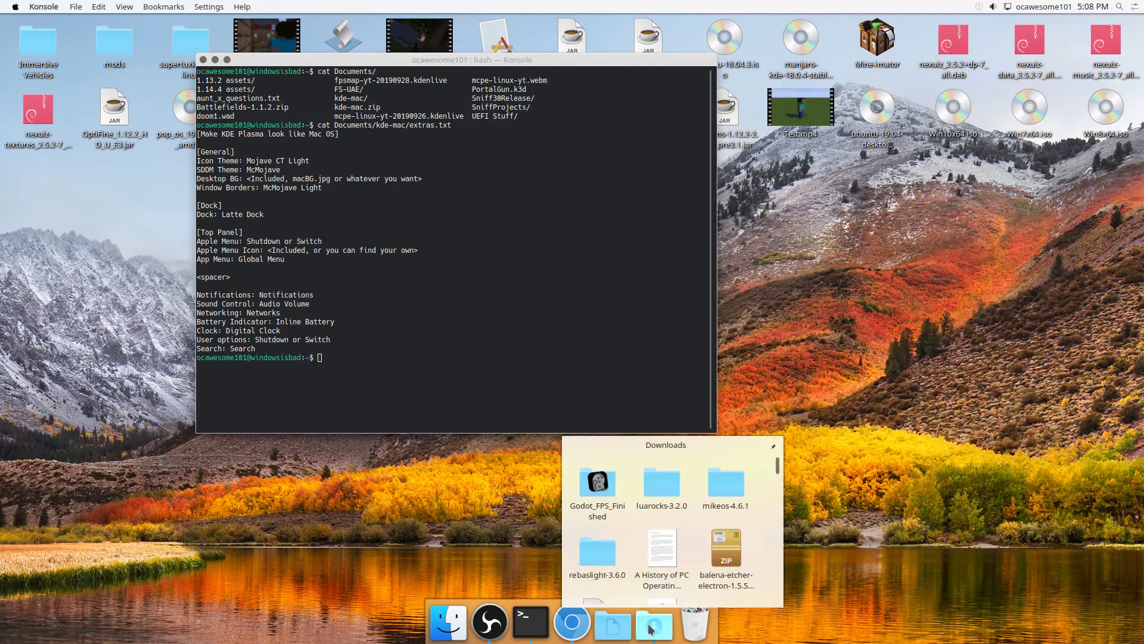
left_click(652, 629)
Step: Add a Separator widget to the dock between the Chromium icon and the Documents folder, and close the widget explorer
right_click(572, 622)
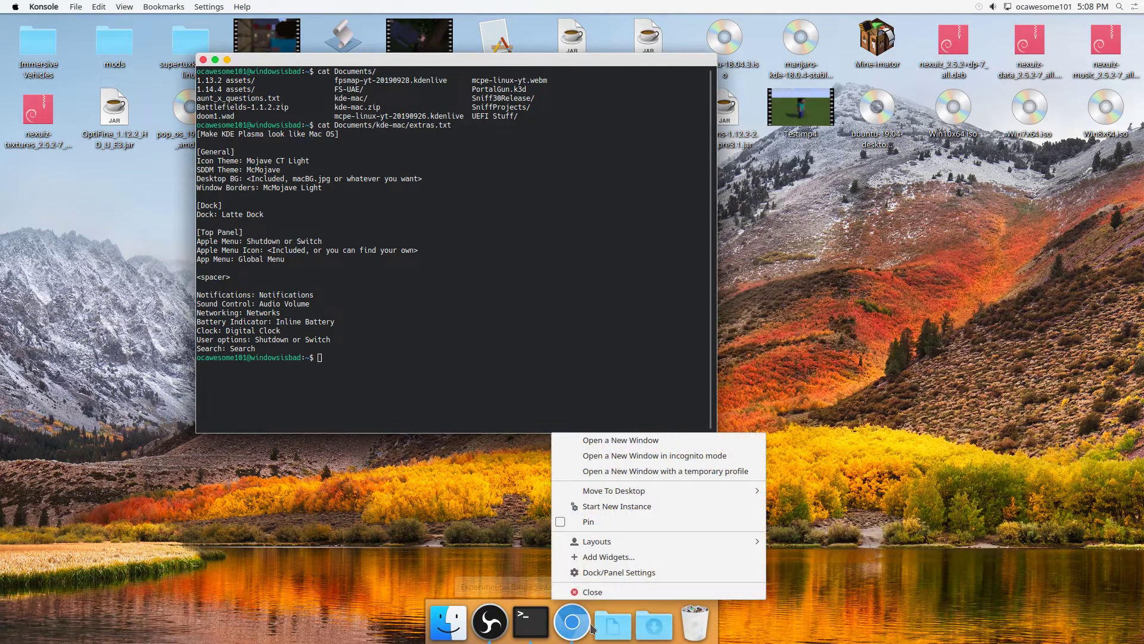
left_click(587, 557)
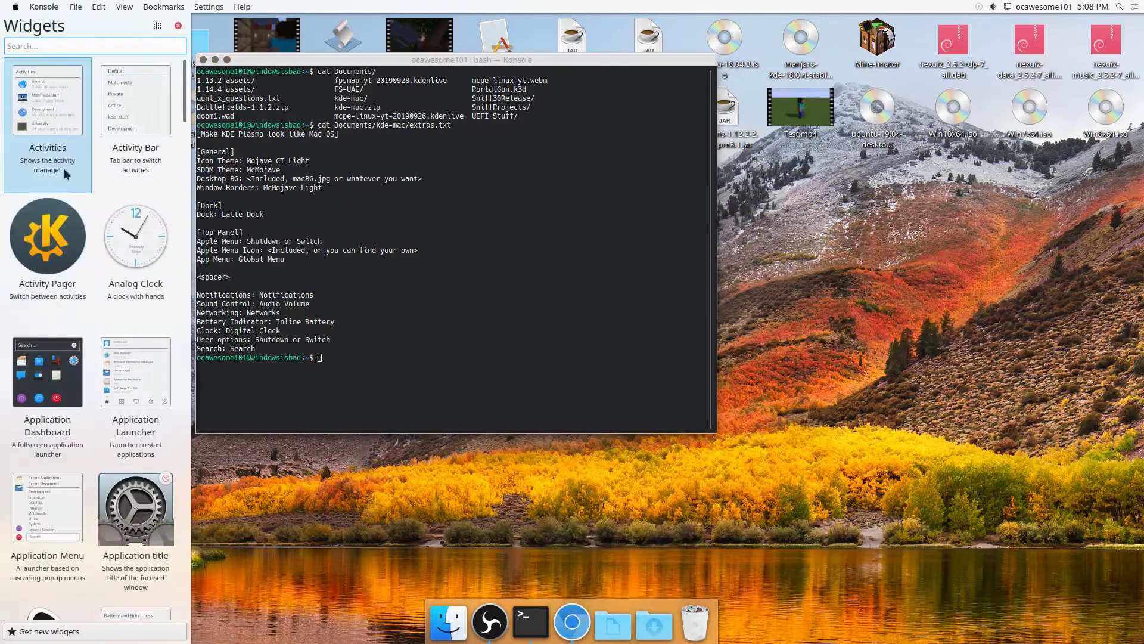
type("sepa")
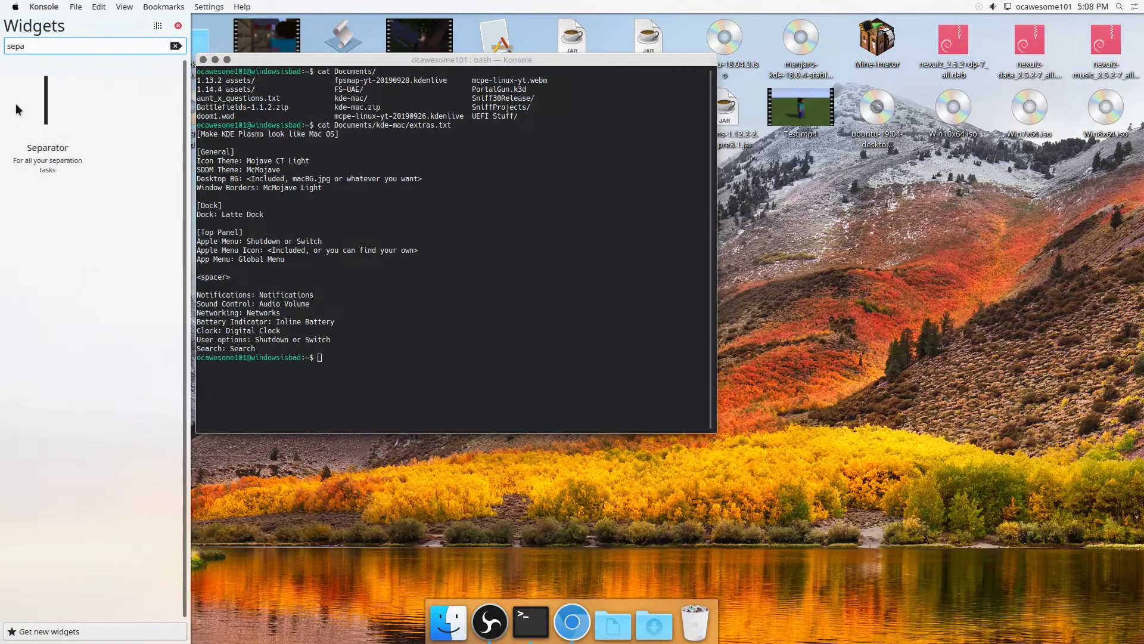
left_click_drag(47, 102, 578, 625)
left_click_drag(392, 632, 592, 623)
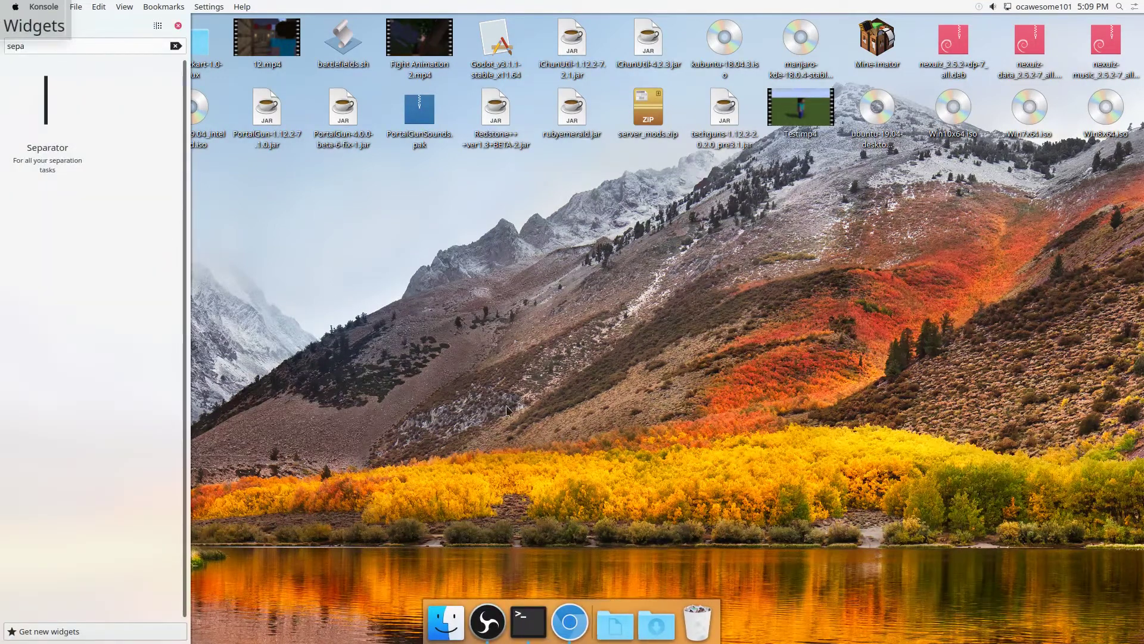
left_click(178, 25)
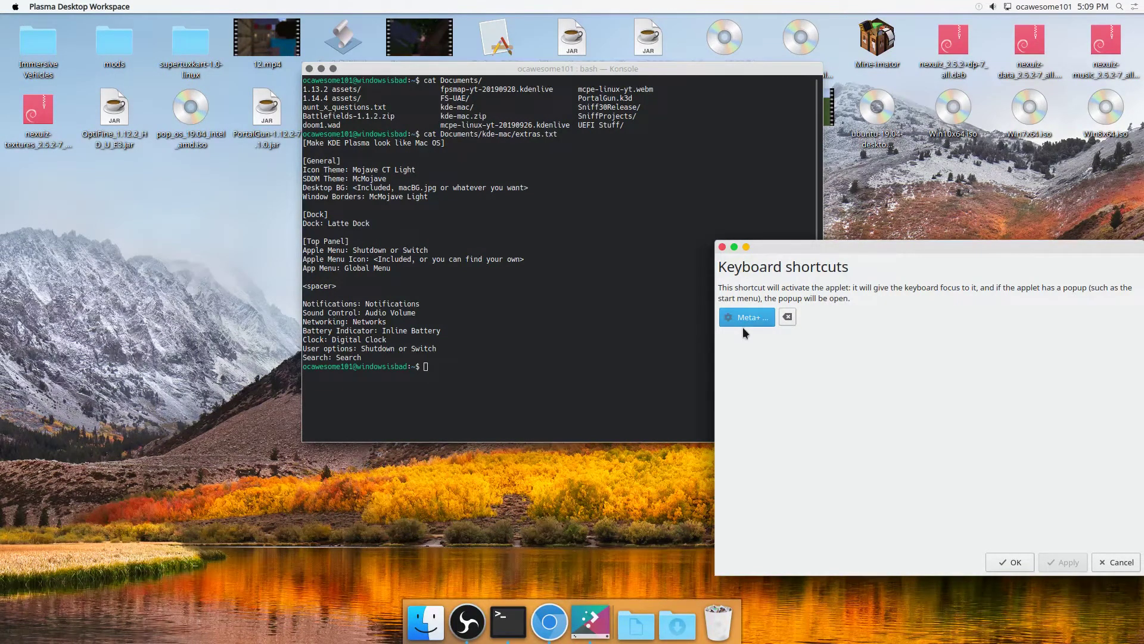
Step: Assign Meta+Space as the keyboard shortcut that activates the applet
key("super+space")
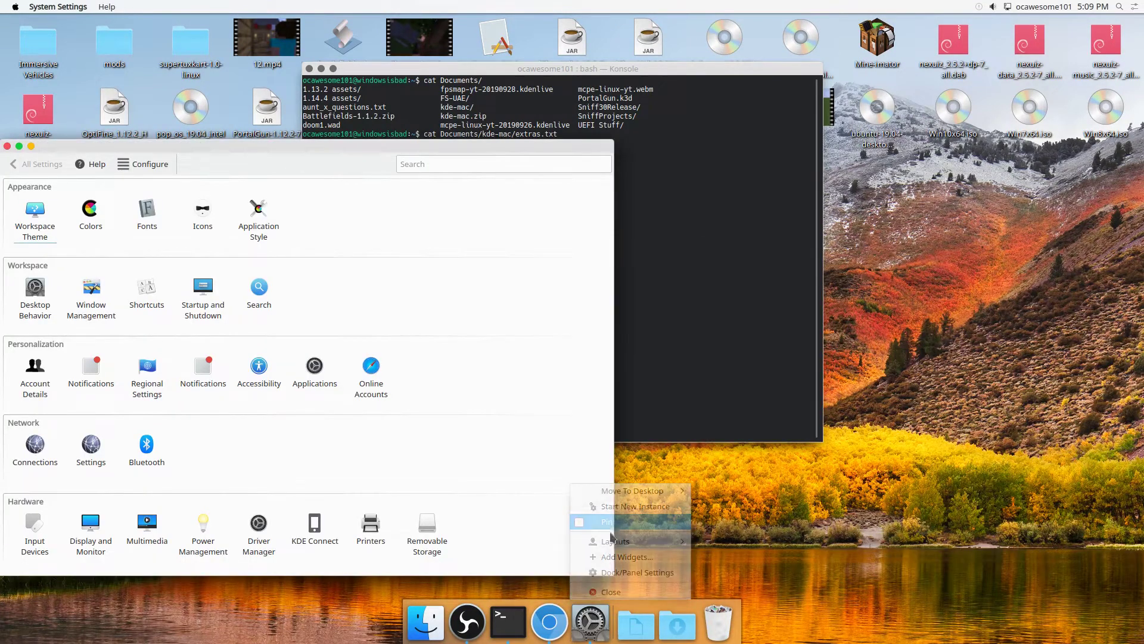
Step: Pin System Settings to the dock
right_click(581, 622)
left_click(587, 519)
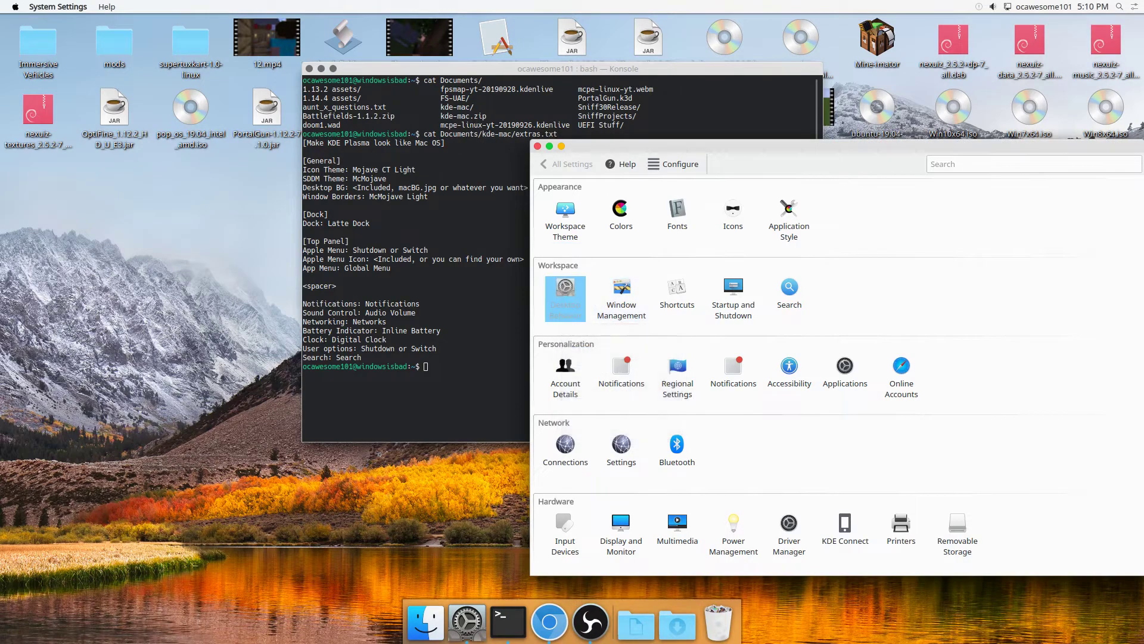
Step: Select the Magic Lamp minimize animation in the Desktop Effects of Desktop Behavior and apply it
left_click(565, 282)
left_click(574, 236)
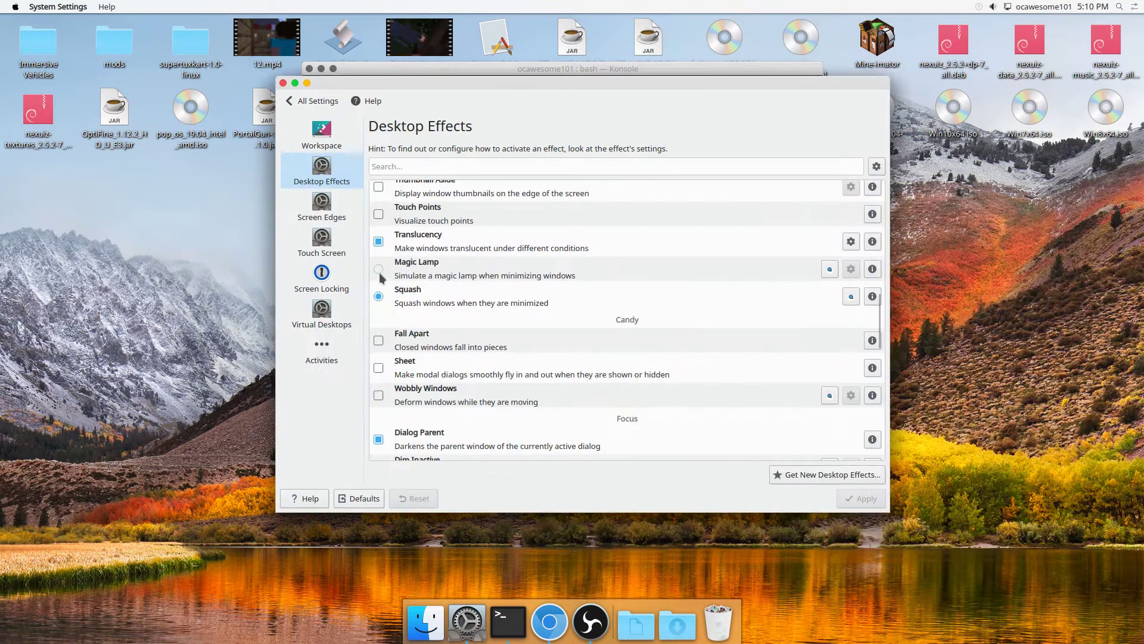
left_click(379, 270)
left_click(862, 499)
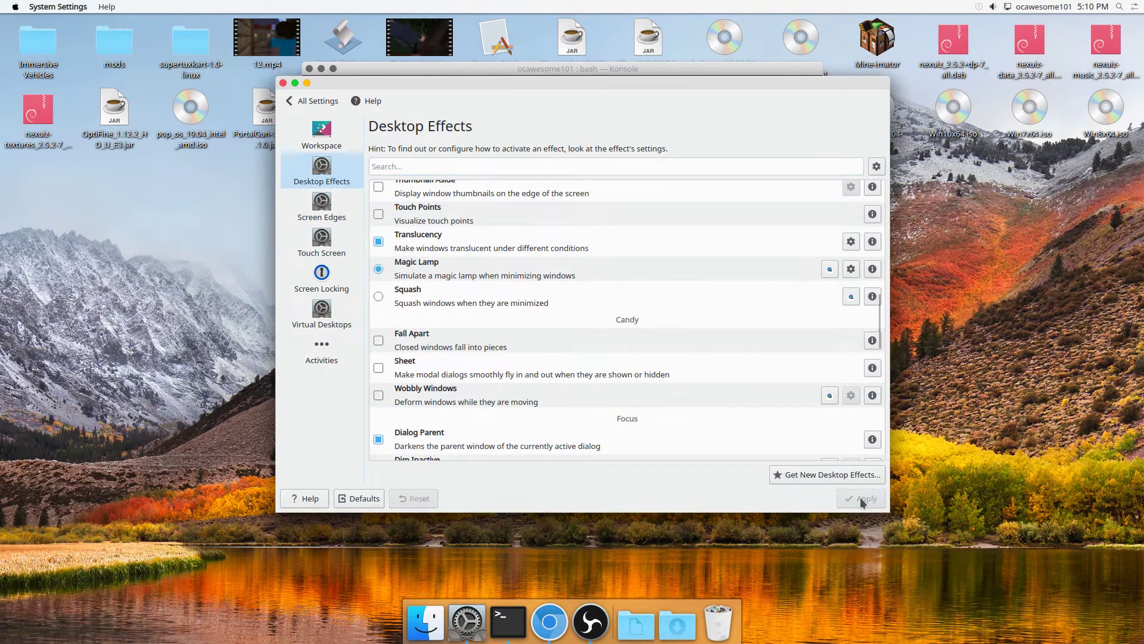
Step: Test the minimize animation by repeatedly minimizing and restoring the Konsole window from the dock
left_click(506, 625)
left_click(505, 627)
left_click(505, 627)
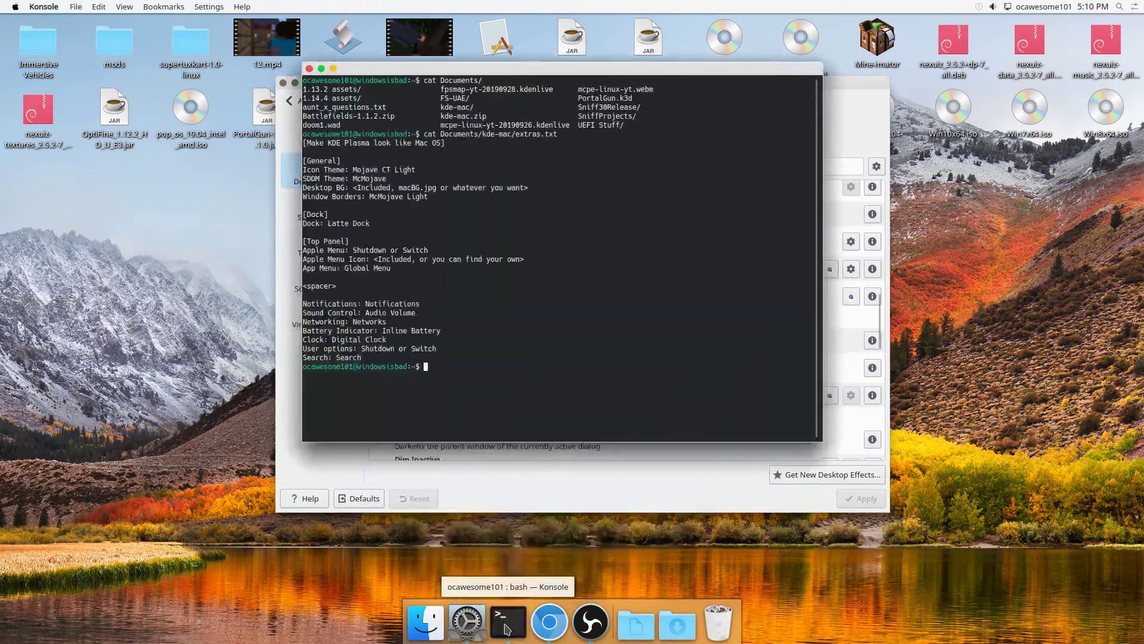
left_click(506, 627)
left_click(505, 627)
left_click(505, 627)
left_click(506, 627)
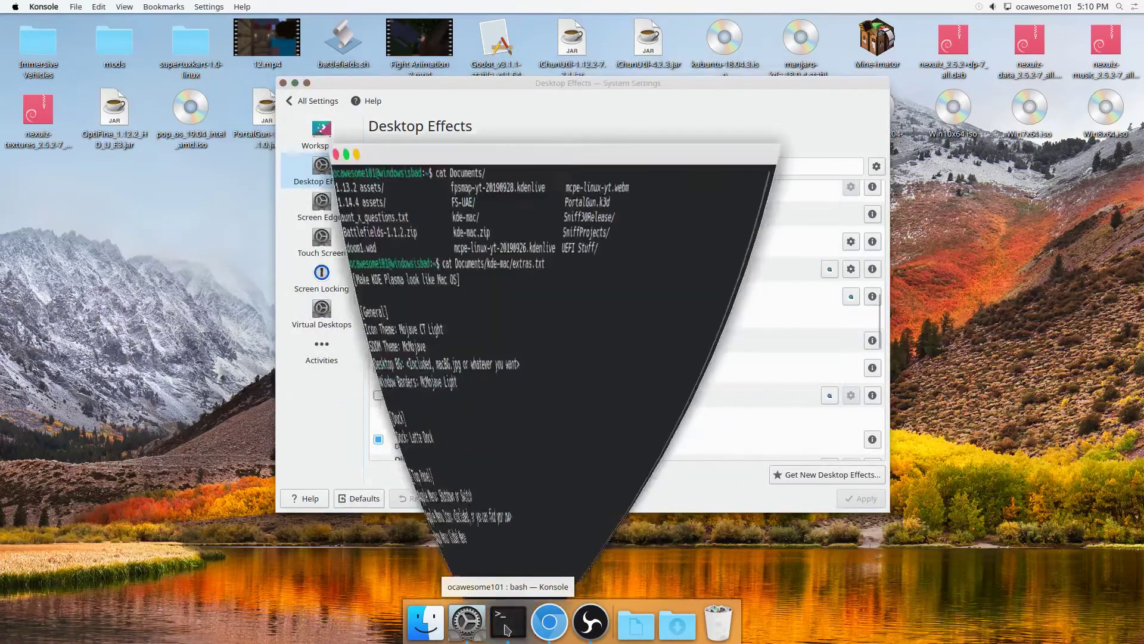
left_click(506, 627)
left_click(505, 627)
left_click(505, 627)
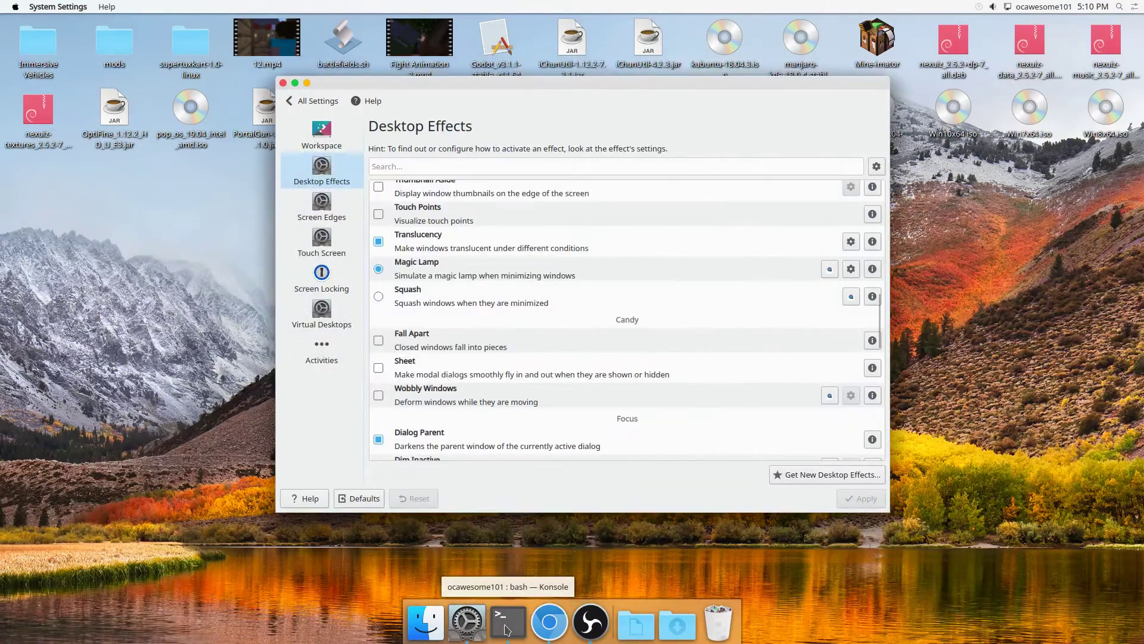
left_click(505, 627)
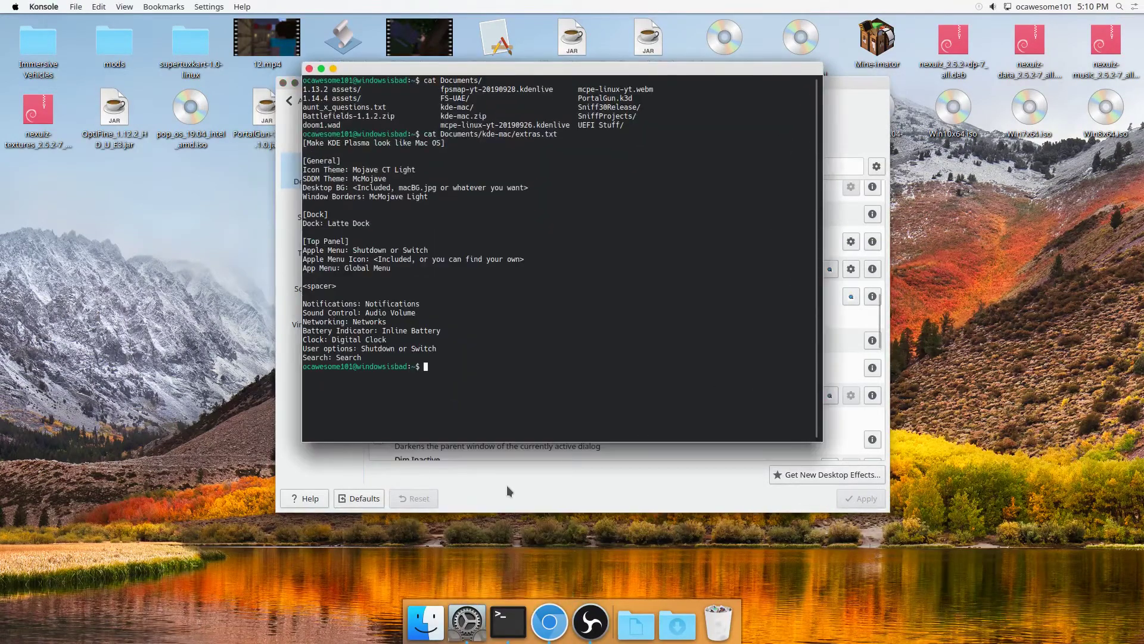
Step: Return to Desktop Effects, search for "slide", disable the Slide Back effect and apply the change
left_click(507, 488)
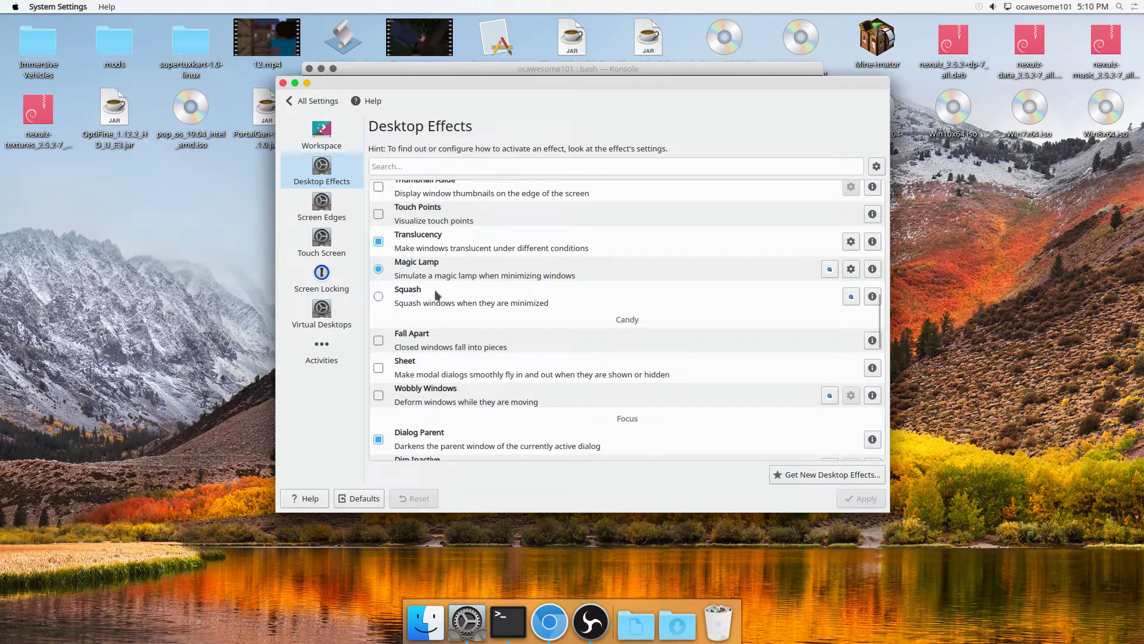
left_click(478, 161)
type("slide")
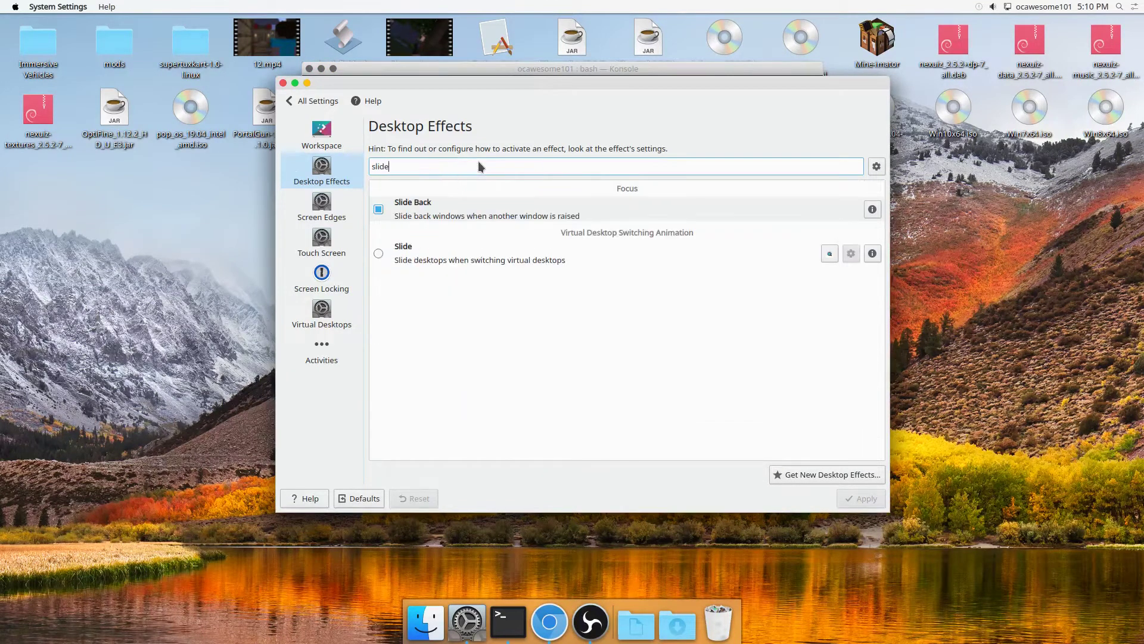
left_click(380, 210)
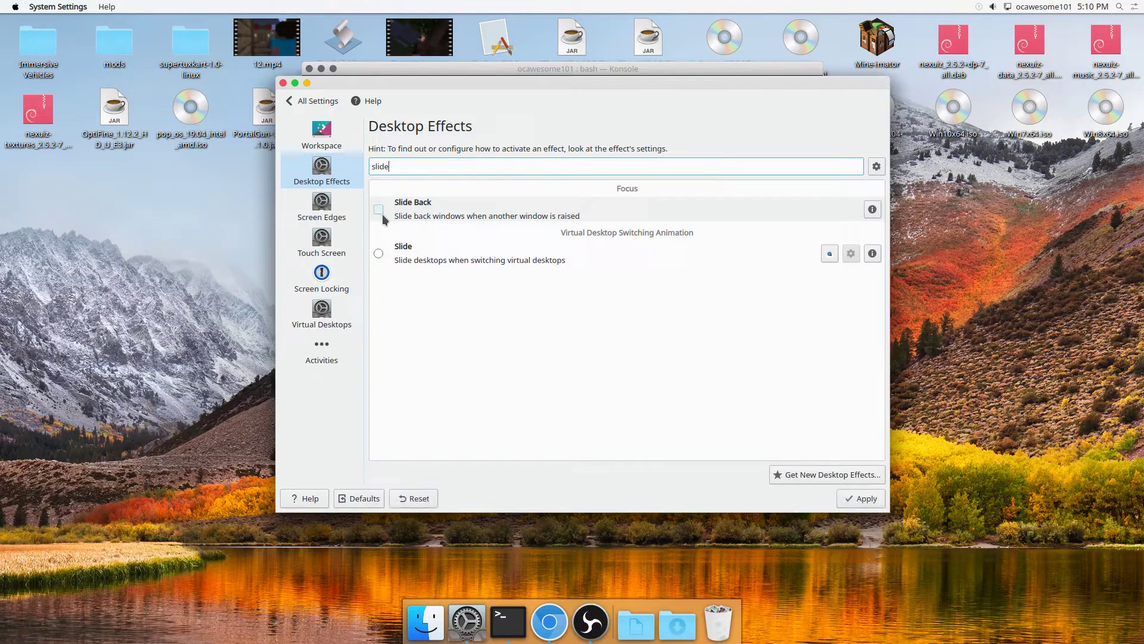
left_click(858, 498)
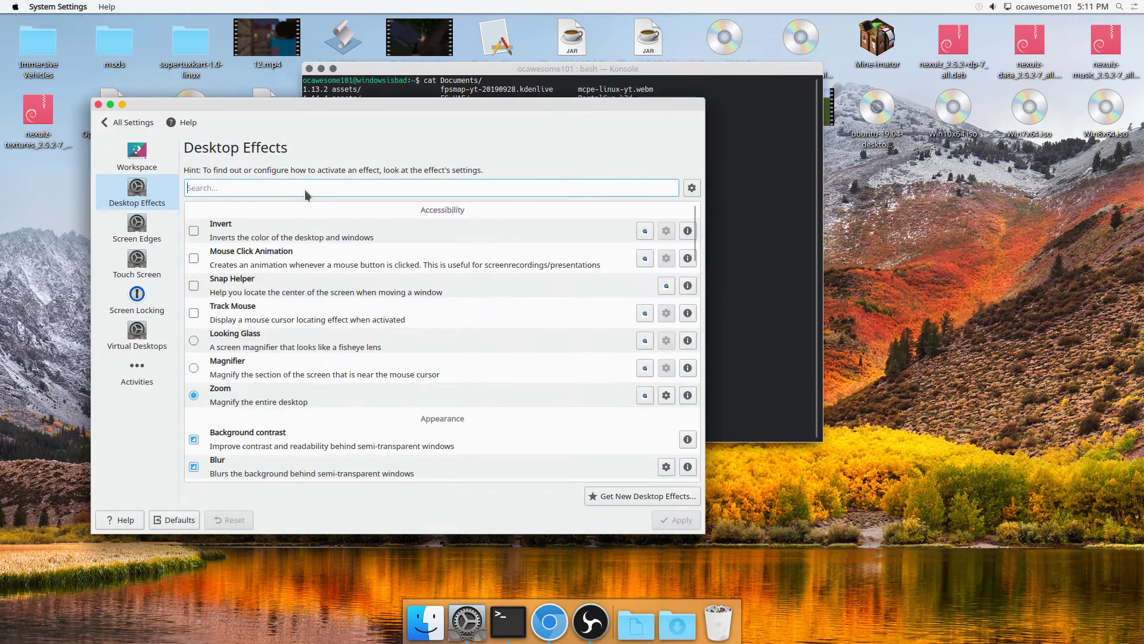
Step: Search the desktop effects for "Tra", disable Translucency and apply the change
type("Tra")
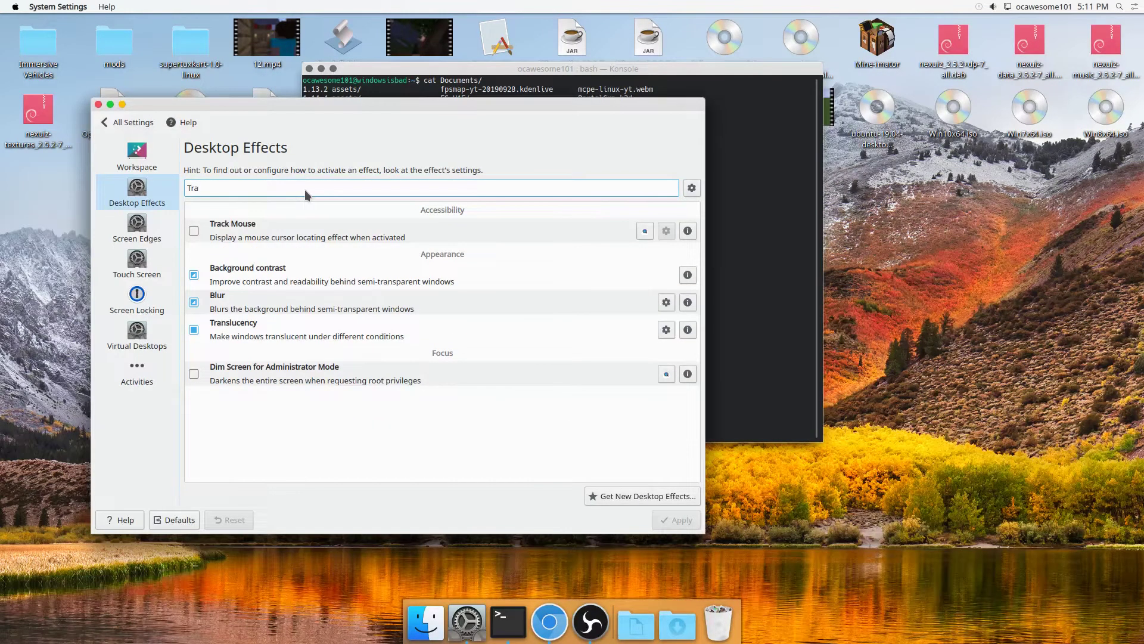
left_click(195, 329)
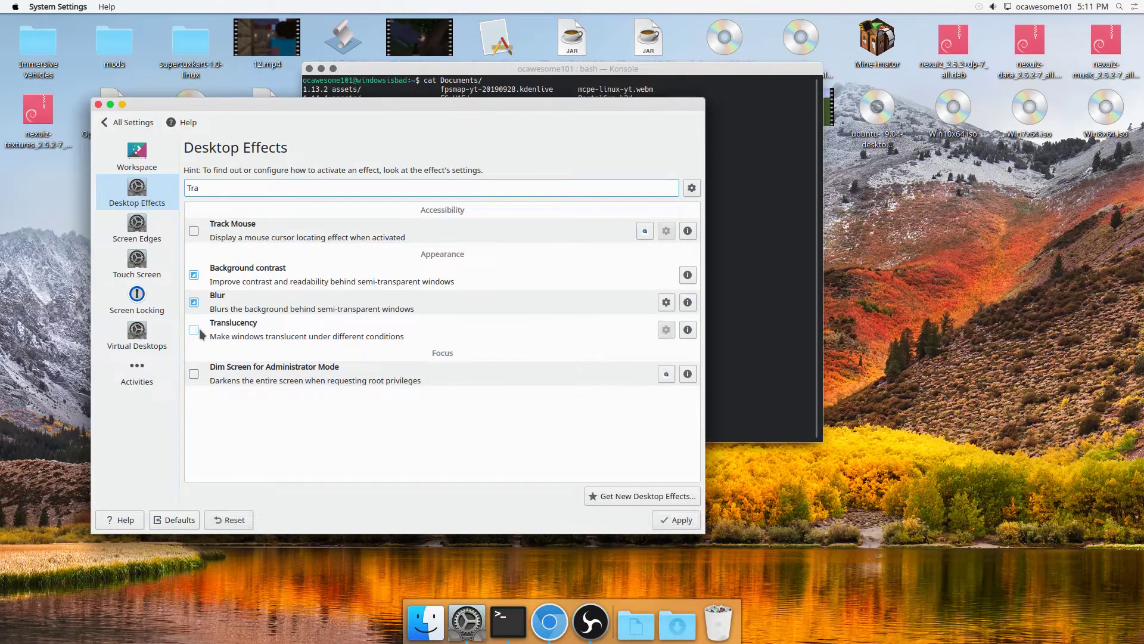
left_click(677, 520)
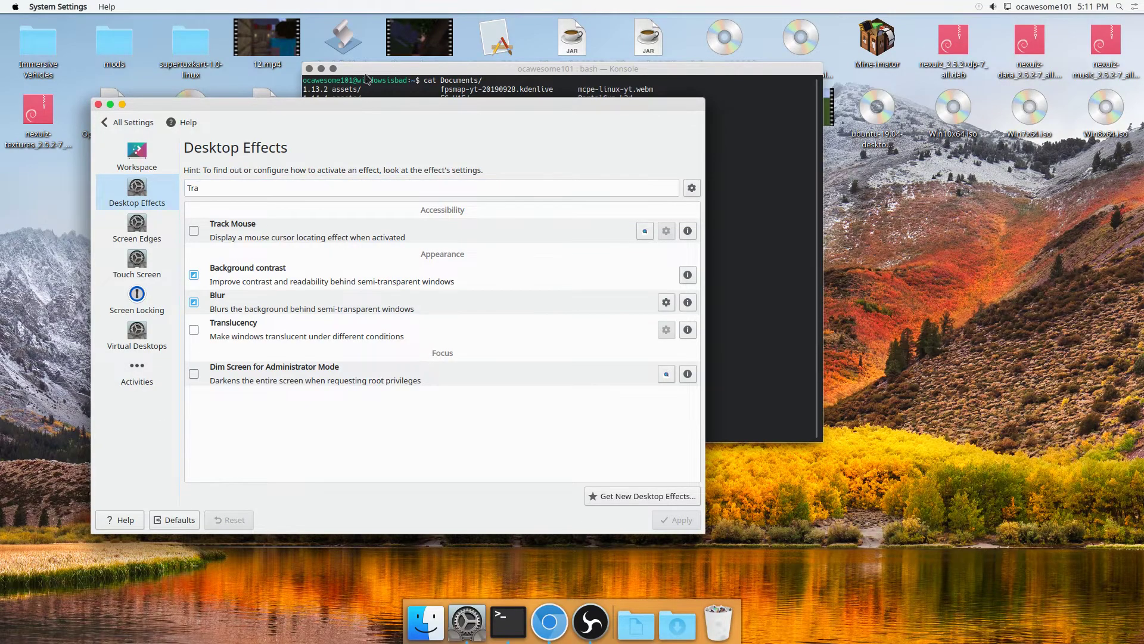
Step: Find the Magic Lamp effect by searching for "magic", set its animation duration to 500 milliseconds and confirm
left_click_drag(388, 116, 731, 105)
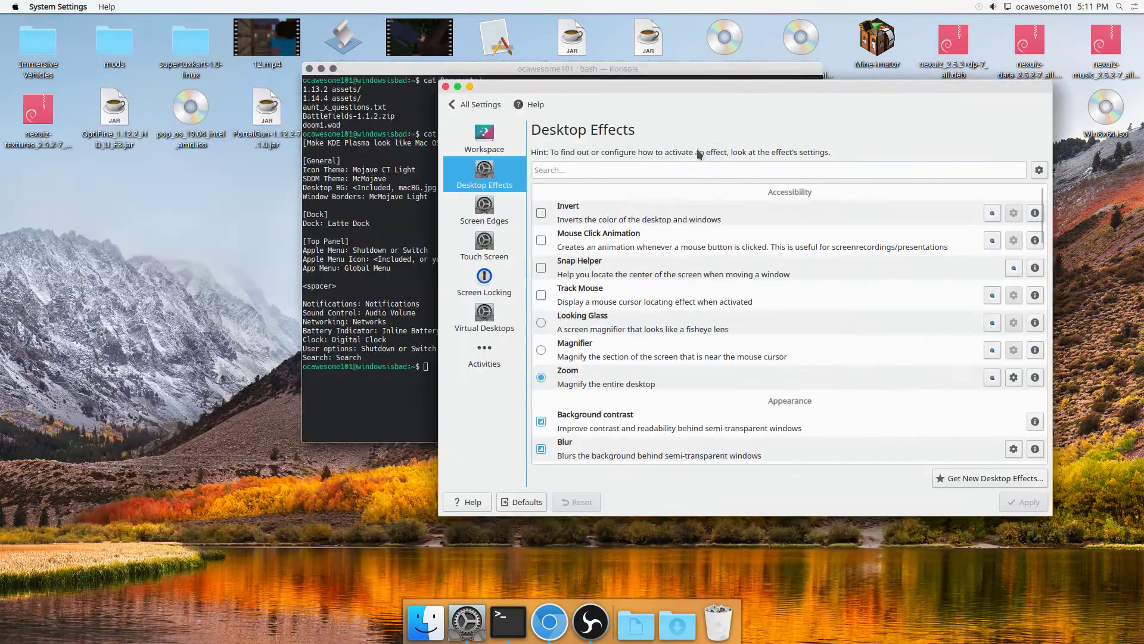
left_click(677, 175)
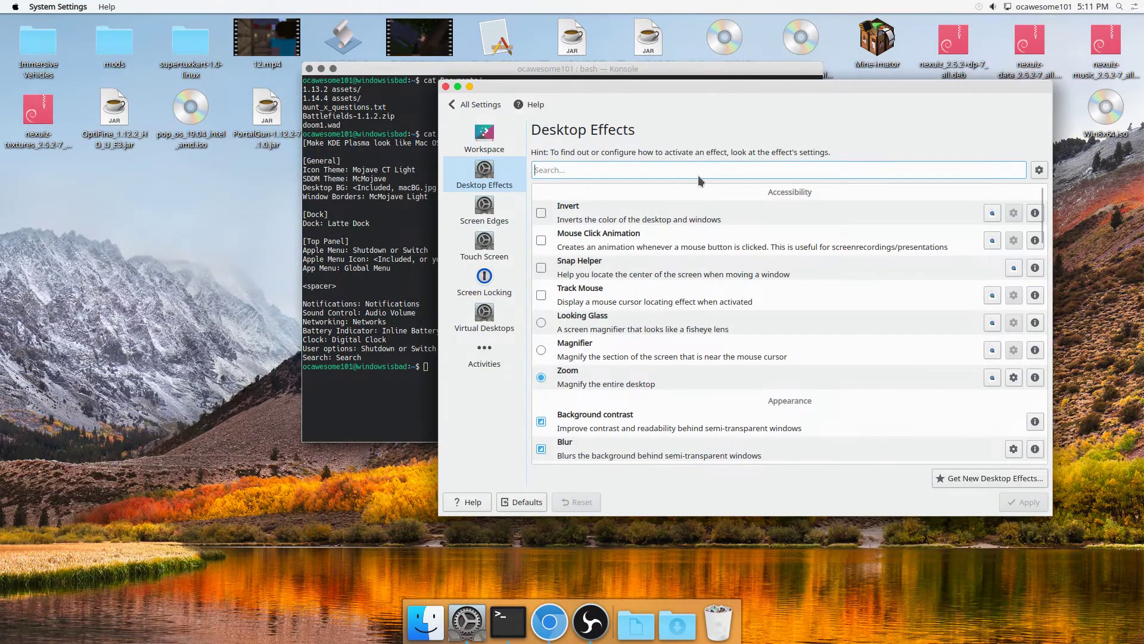
type("magic")
left_click(1008, 215)
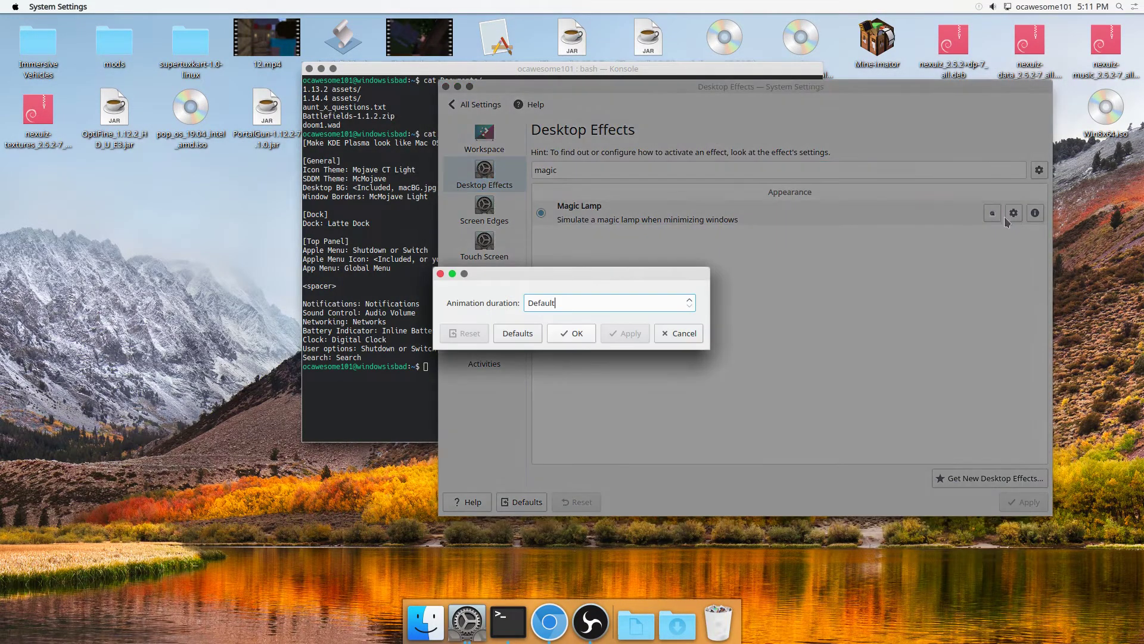
left_click_drag(595, 306, 535, 307)
type("500milliseconds")
left_click(584, 337)
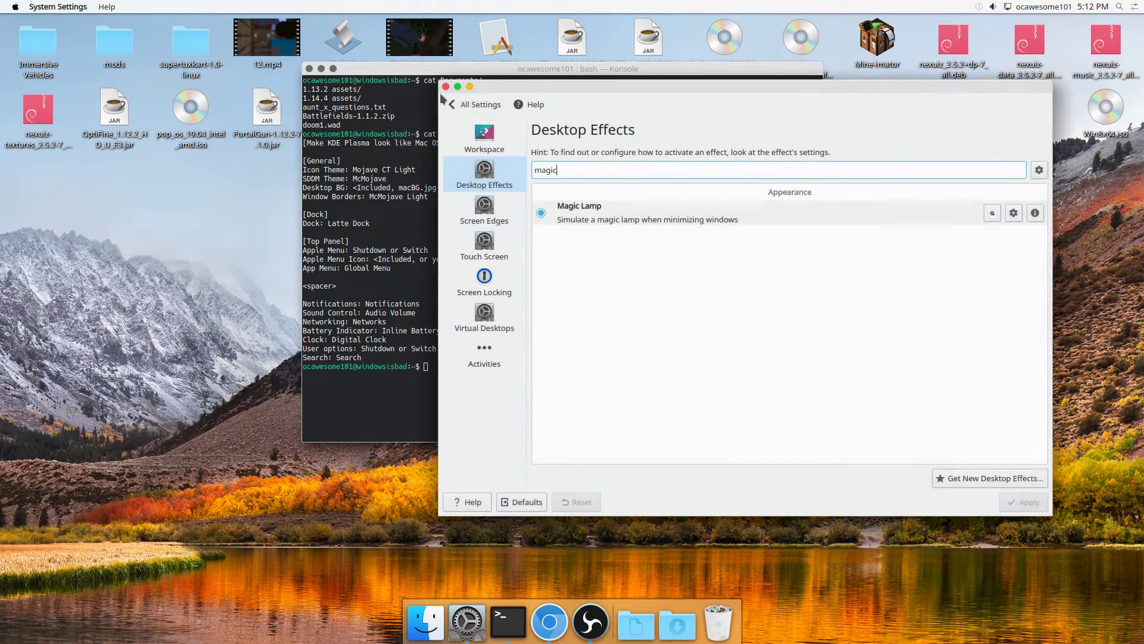
Step: Test the slowed Magic Lamp animation by repeatedly minimizing and restoring the System Settings window
left_click(471, 87)
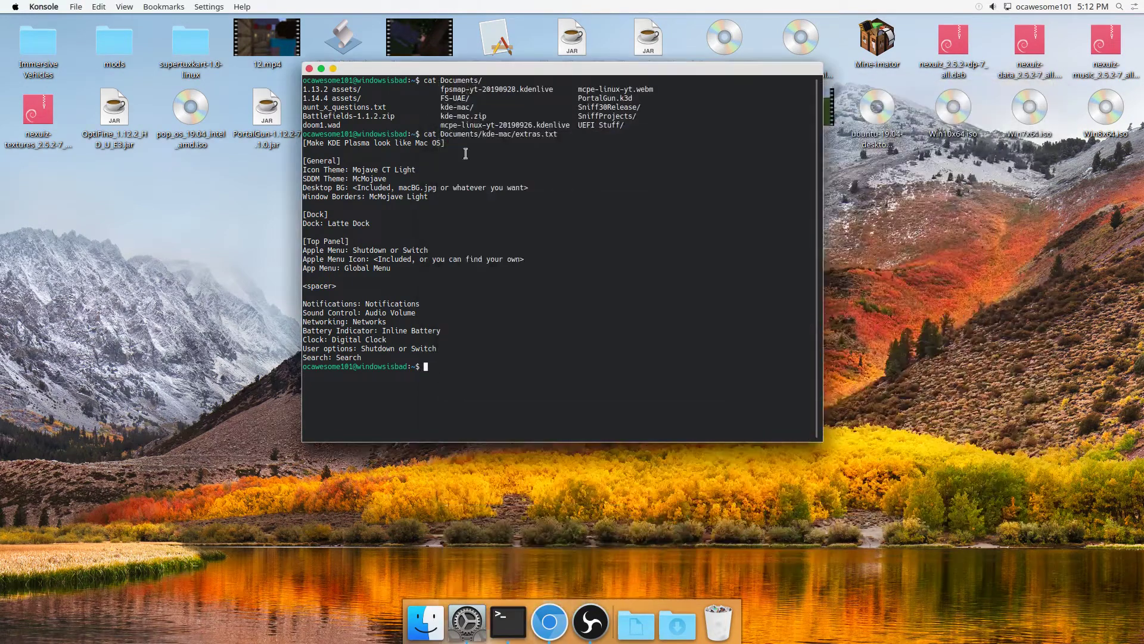
left_click(470, 623)
left_click(470, 623)
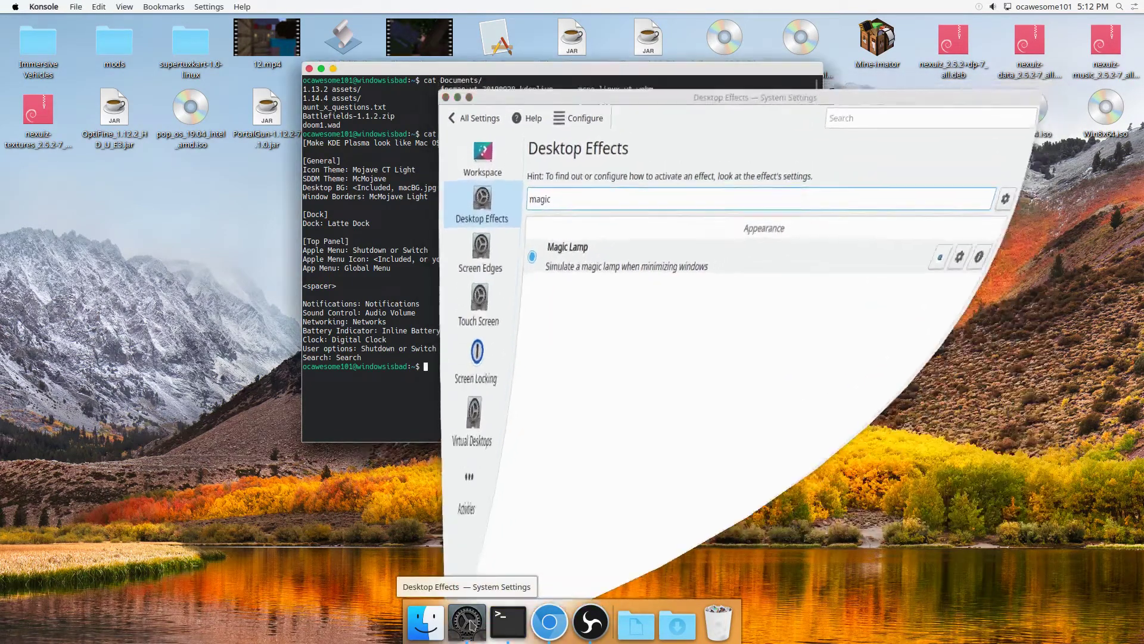
left_click(469, 623)
left_click(470, 622)
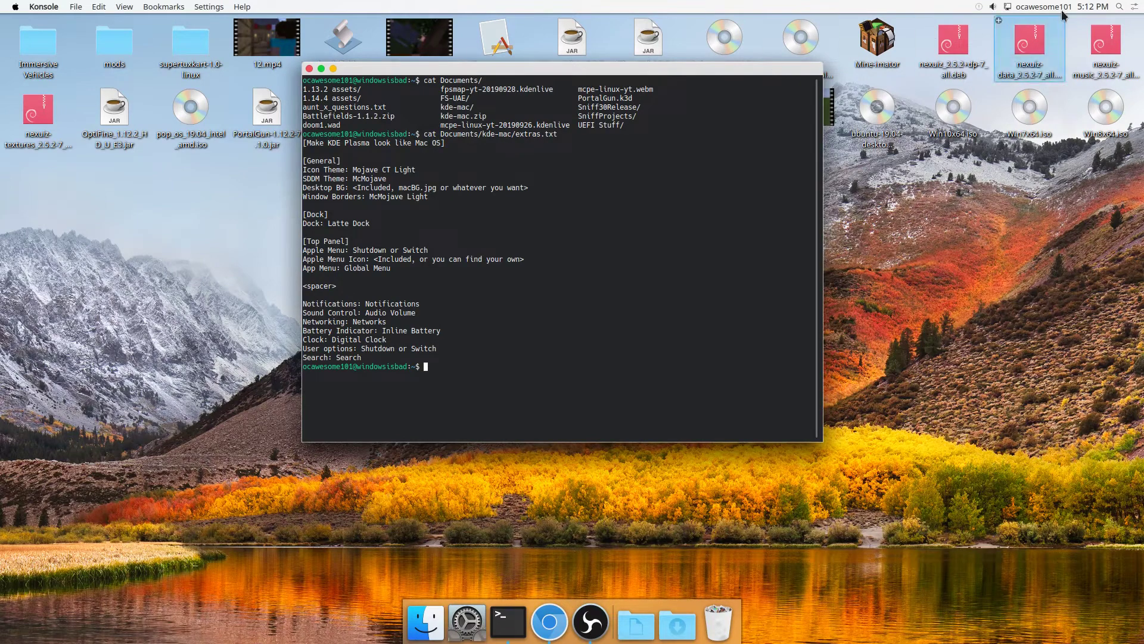
Step: Close the Konsole window and both open Chromium tabs, and switch to the OBS window
left_click(309, 69)
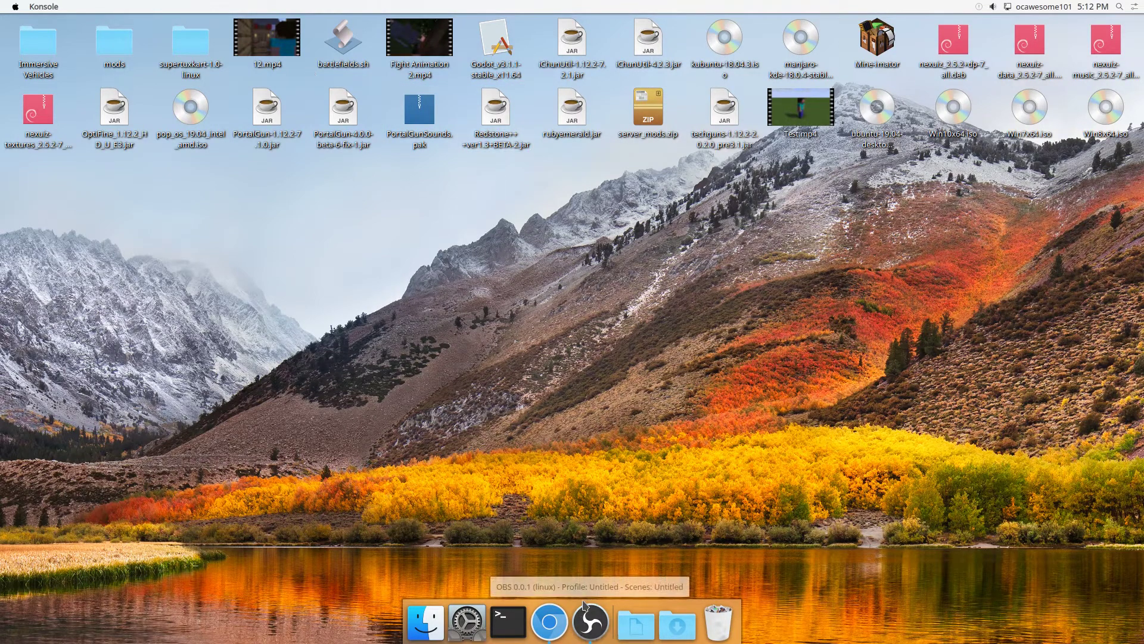
left_click(549, 620)
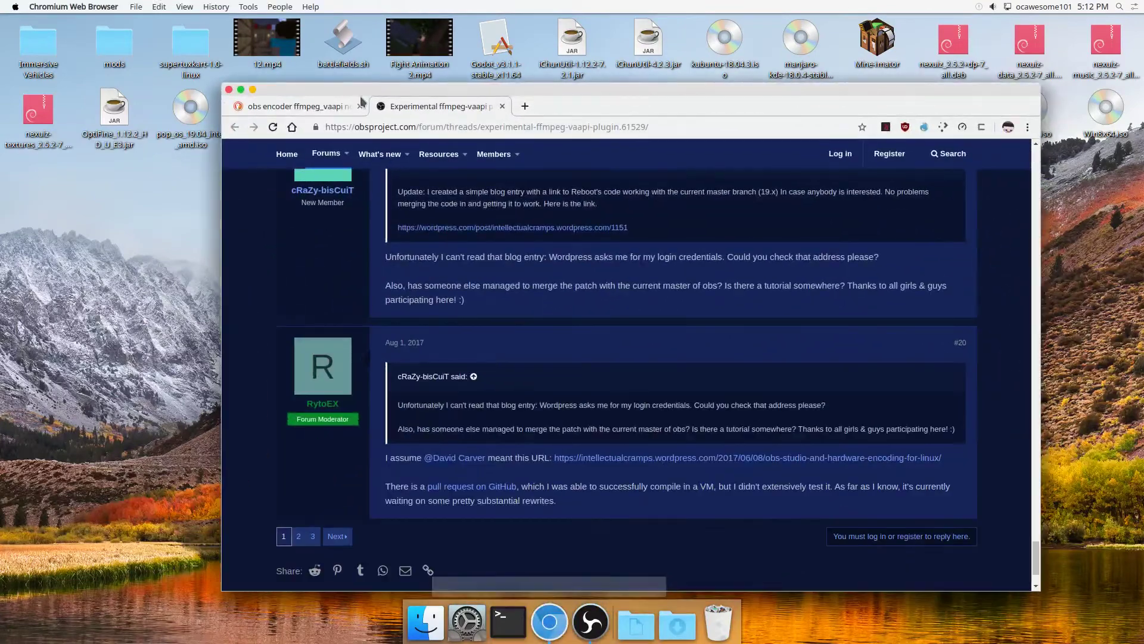
left_click(360, 107)
left_click(360, 106)
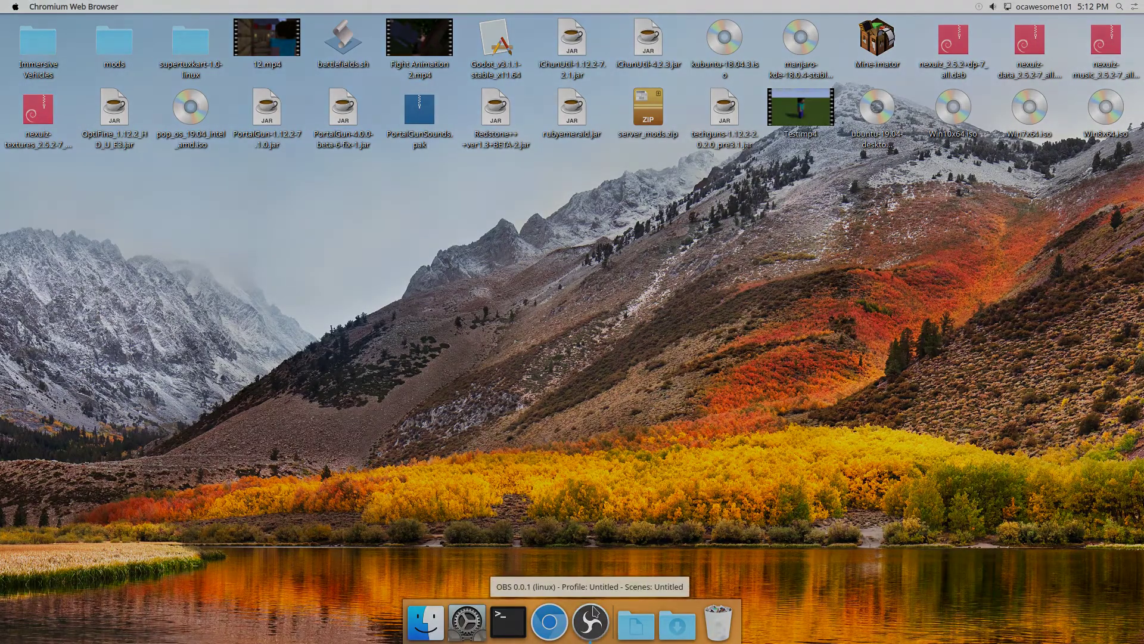
left_click(592, 620)
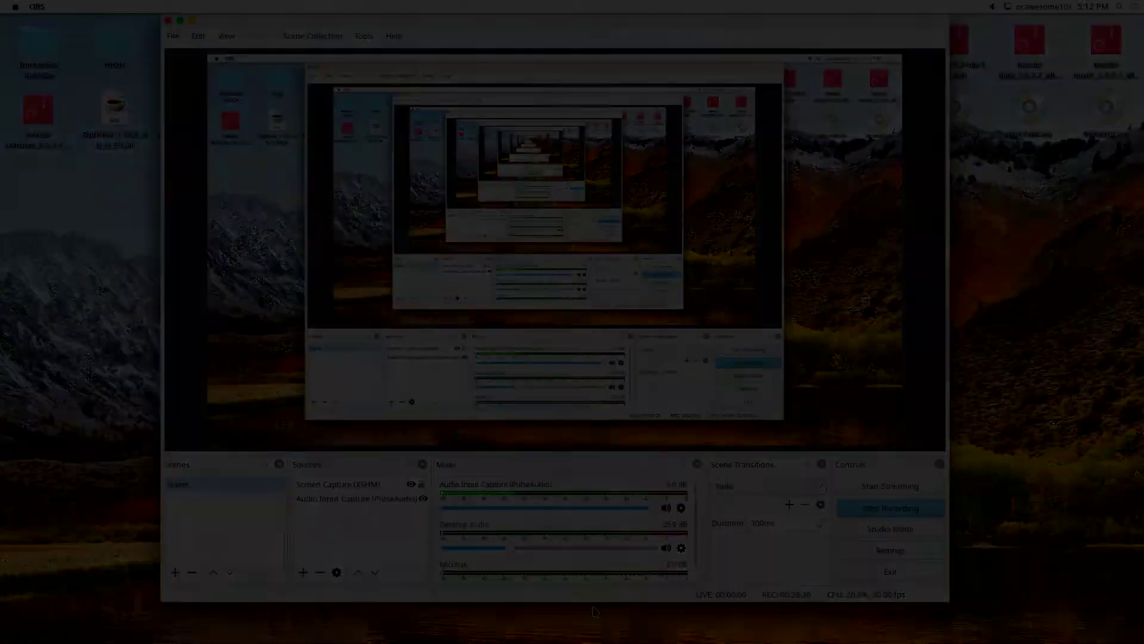